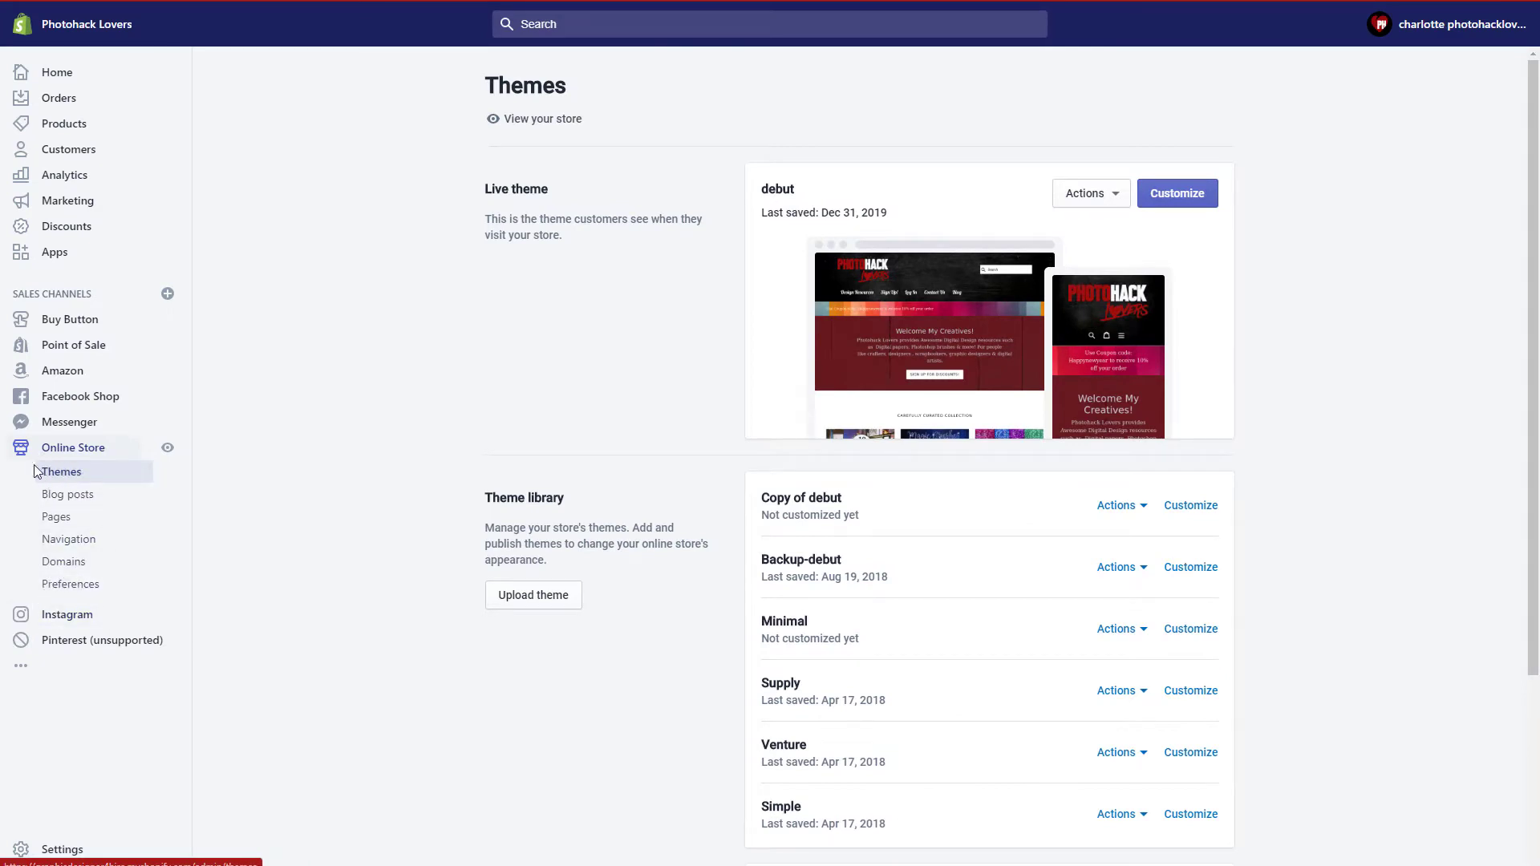
- Open the store's blog posts section and browse the existing articles on the storefront's blog page
left_click(65, 497)
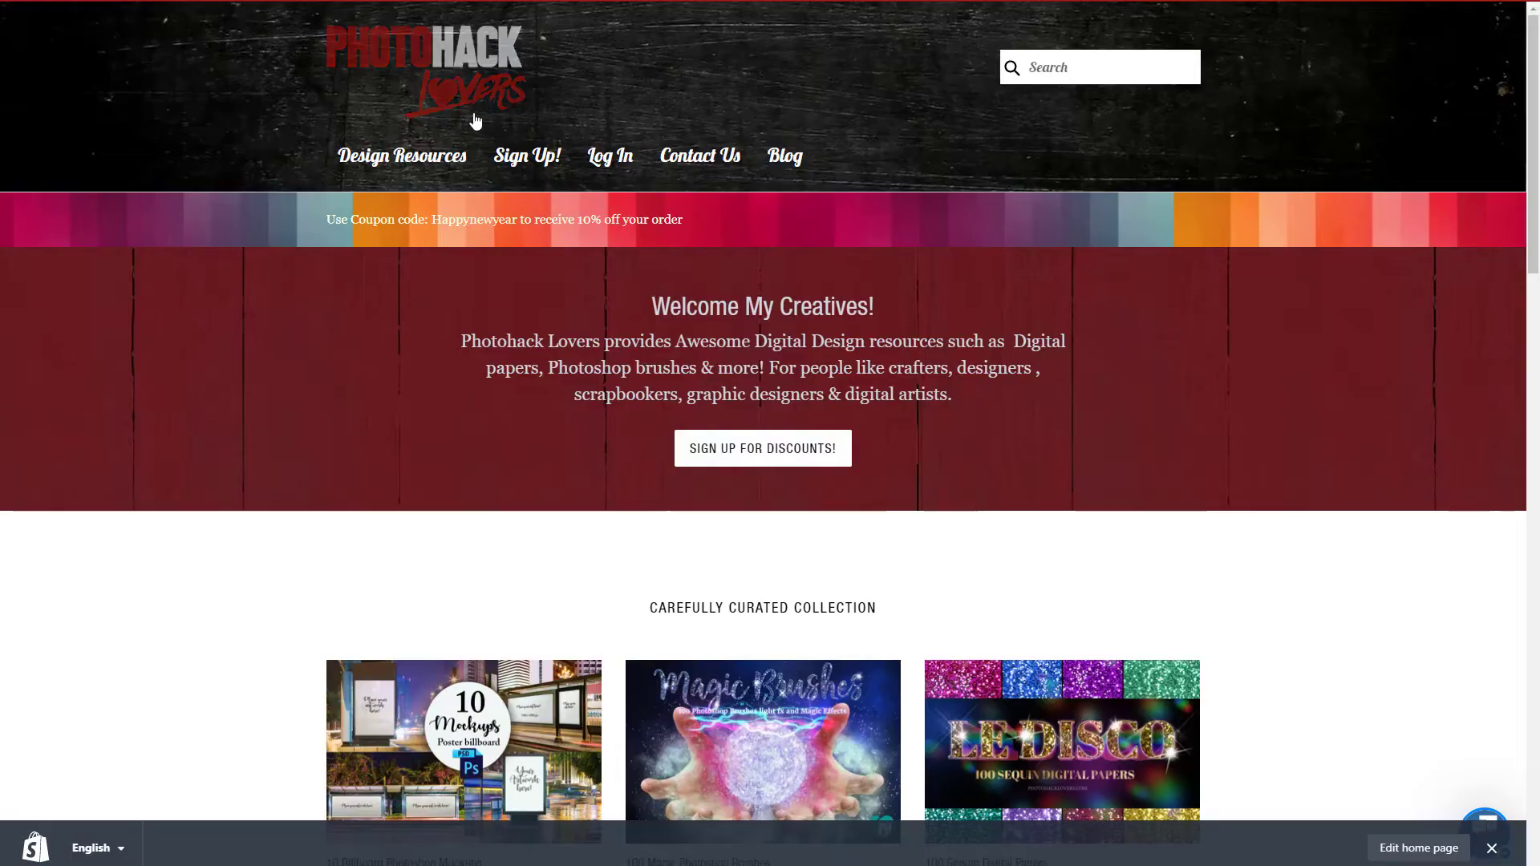
left_click(784, 157)
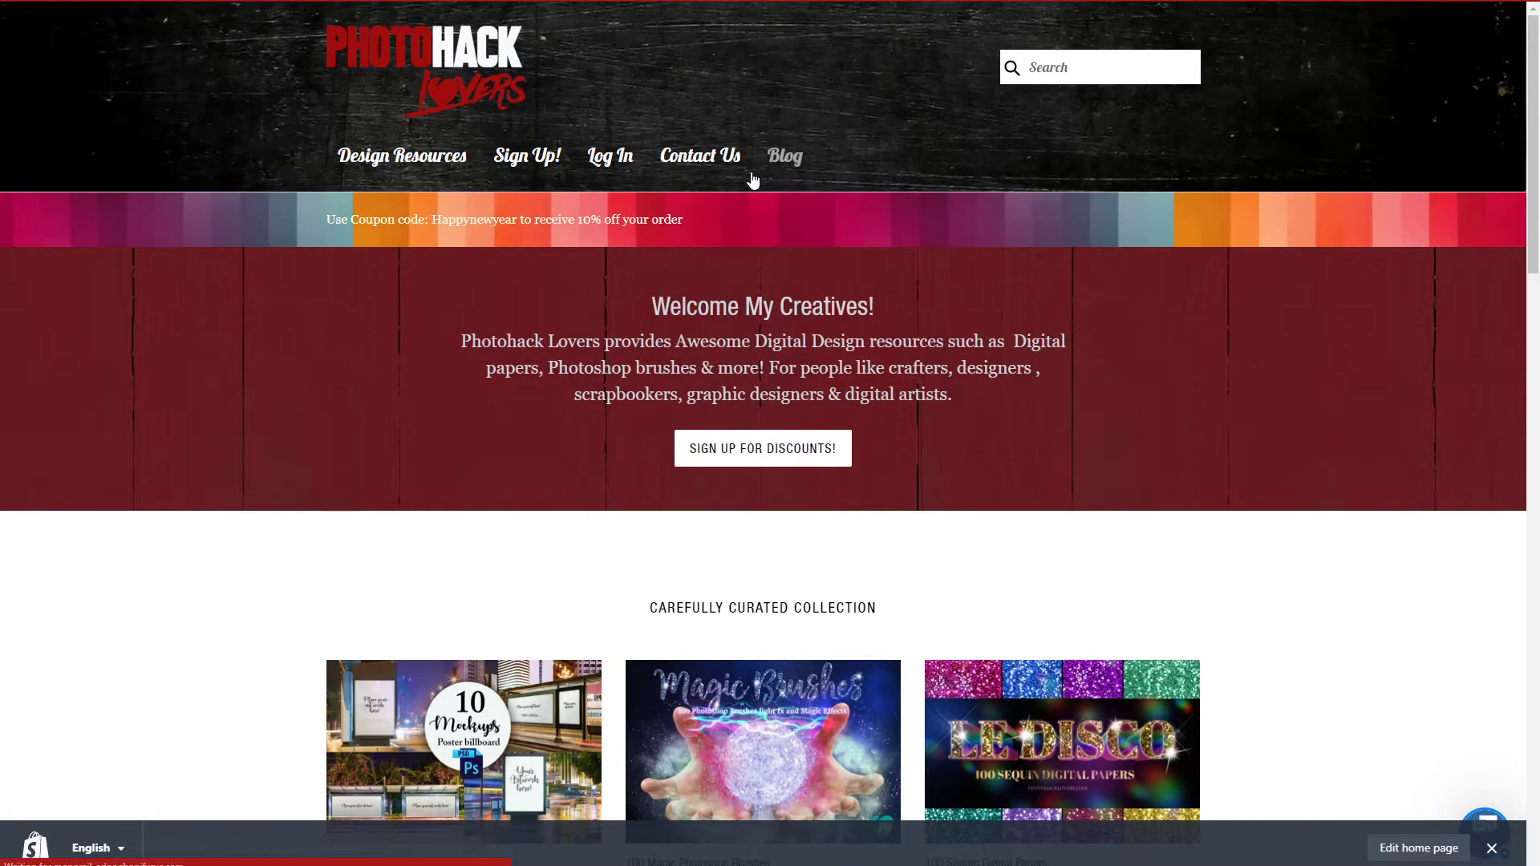
scroll(685, 200, "down", 15)
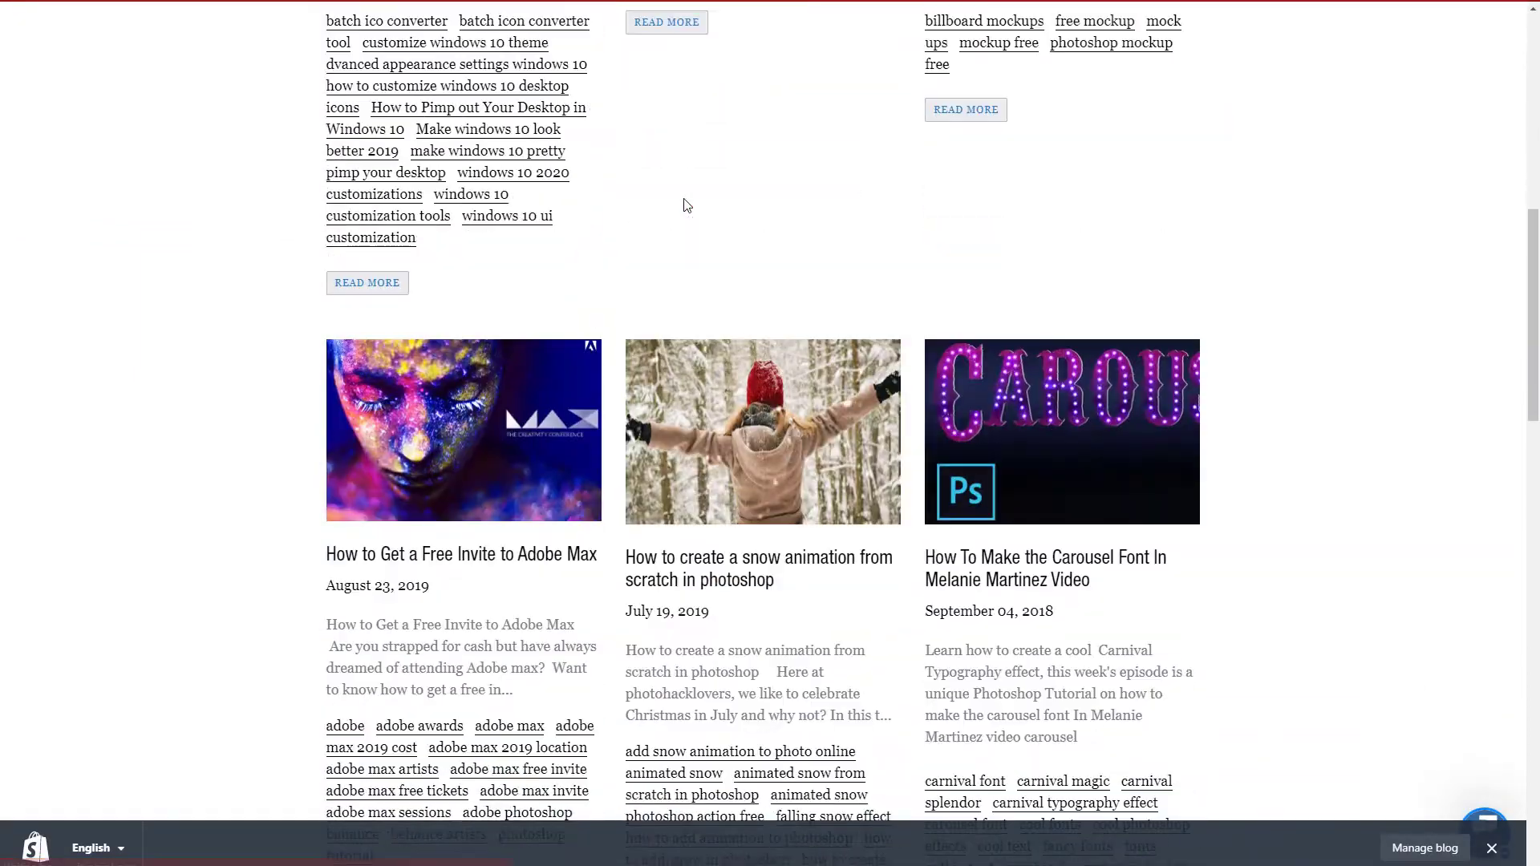
scroll(683, 203, "down", 5)
scroll(629, 190, "up", 18)
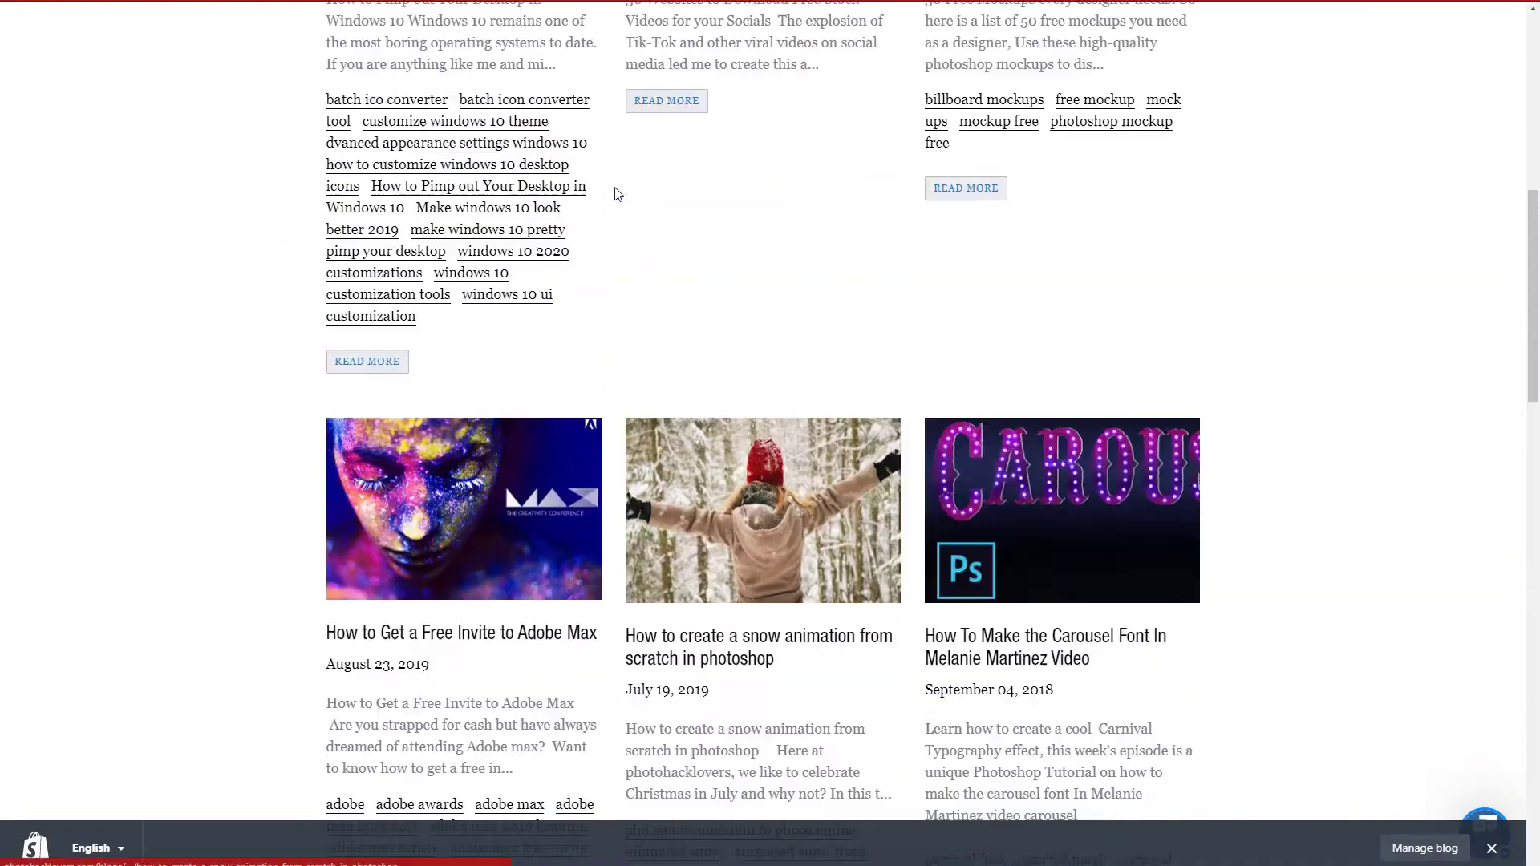
scroll(616, 194, "up", 2)
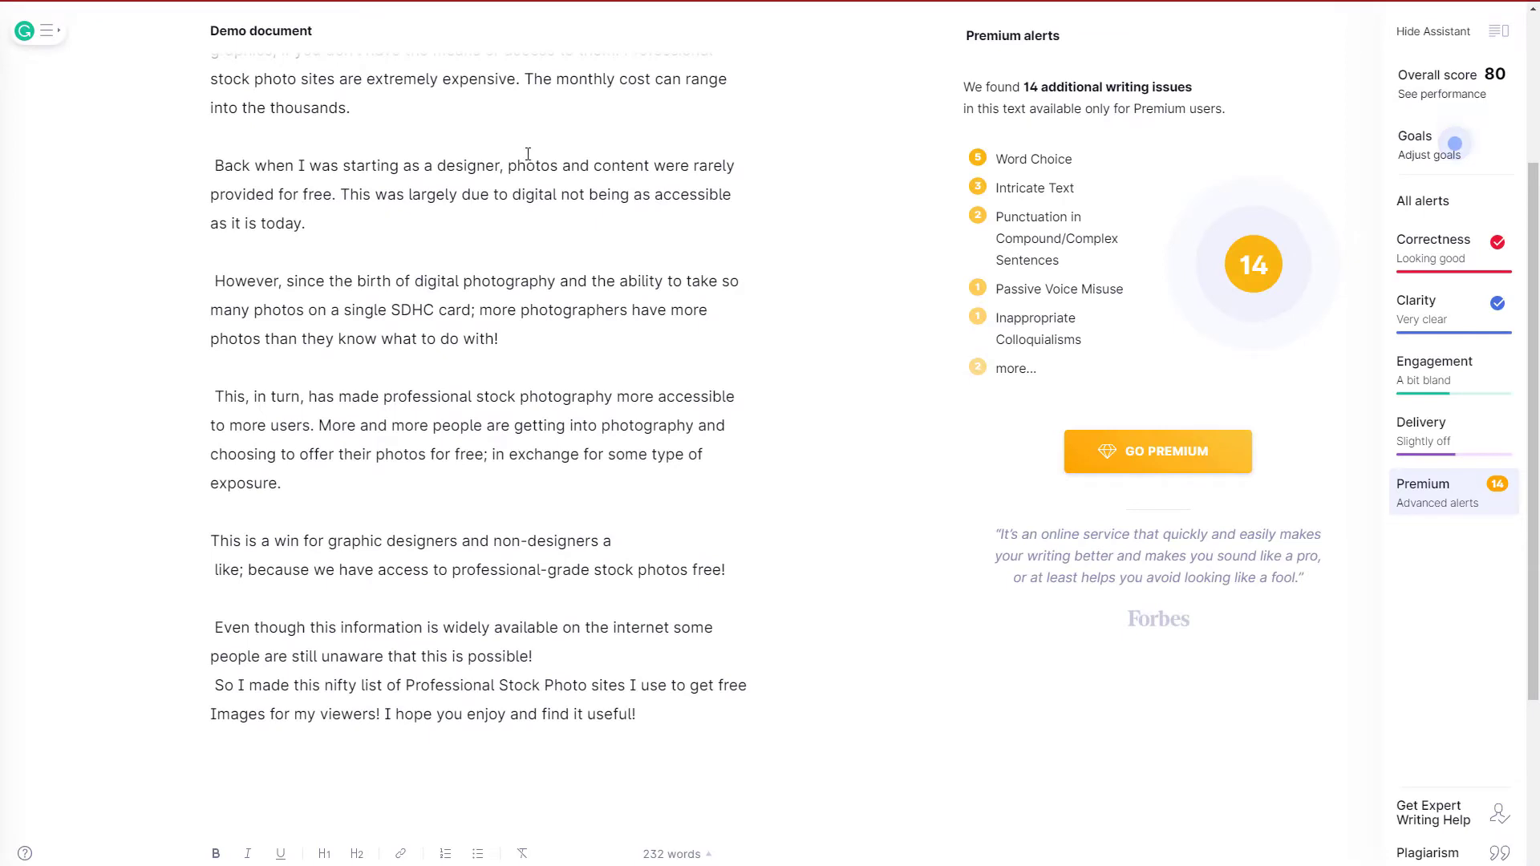
- Look over the proofread draft text in Grammarly, and start a new blog post in Shopify
scroll(1455, 143, "up", 4)
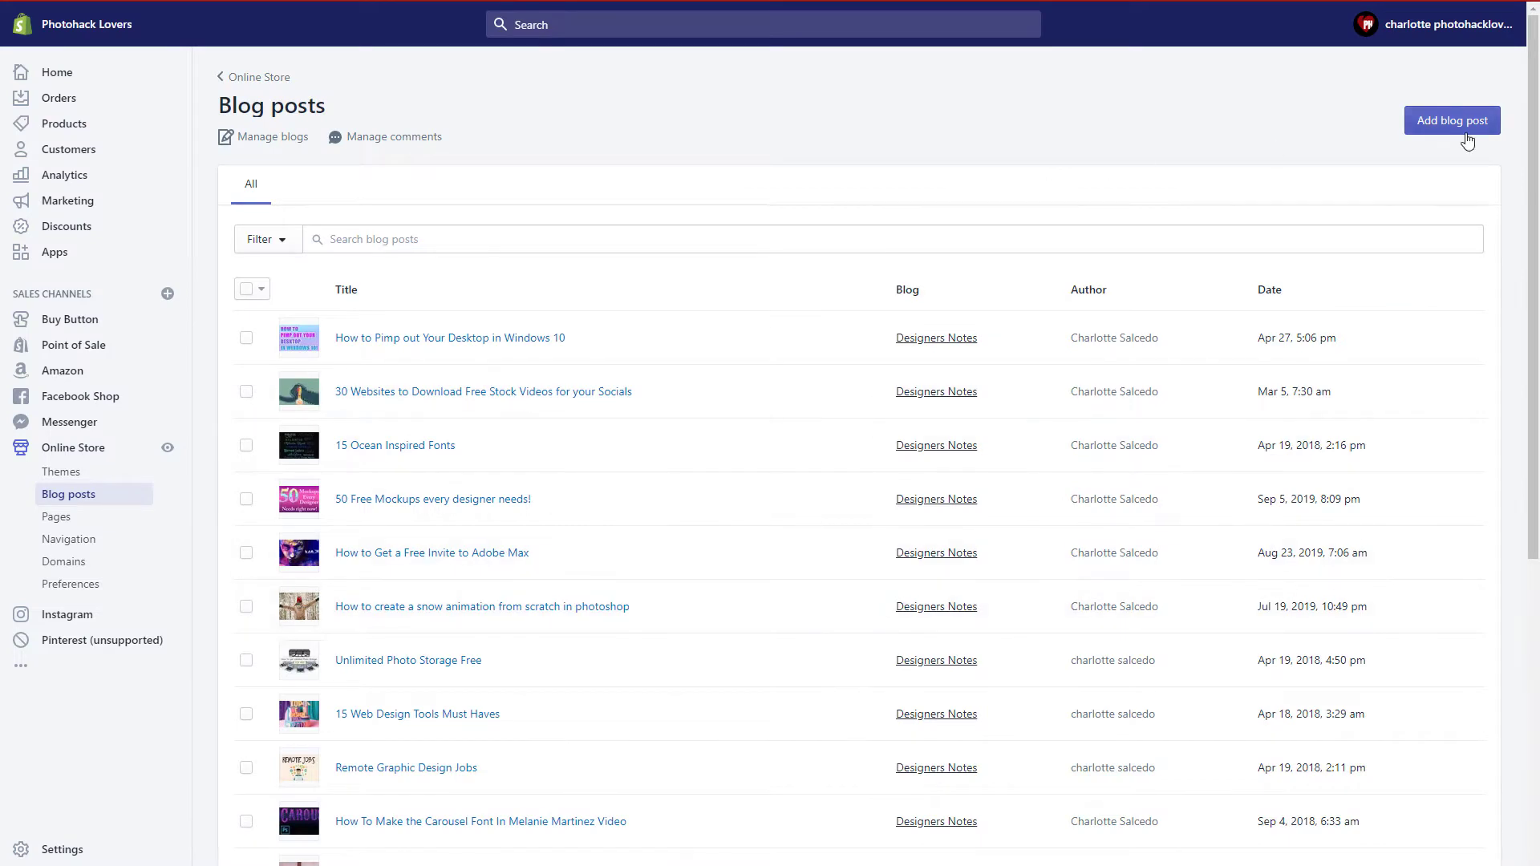
left_click(1465, 133)
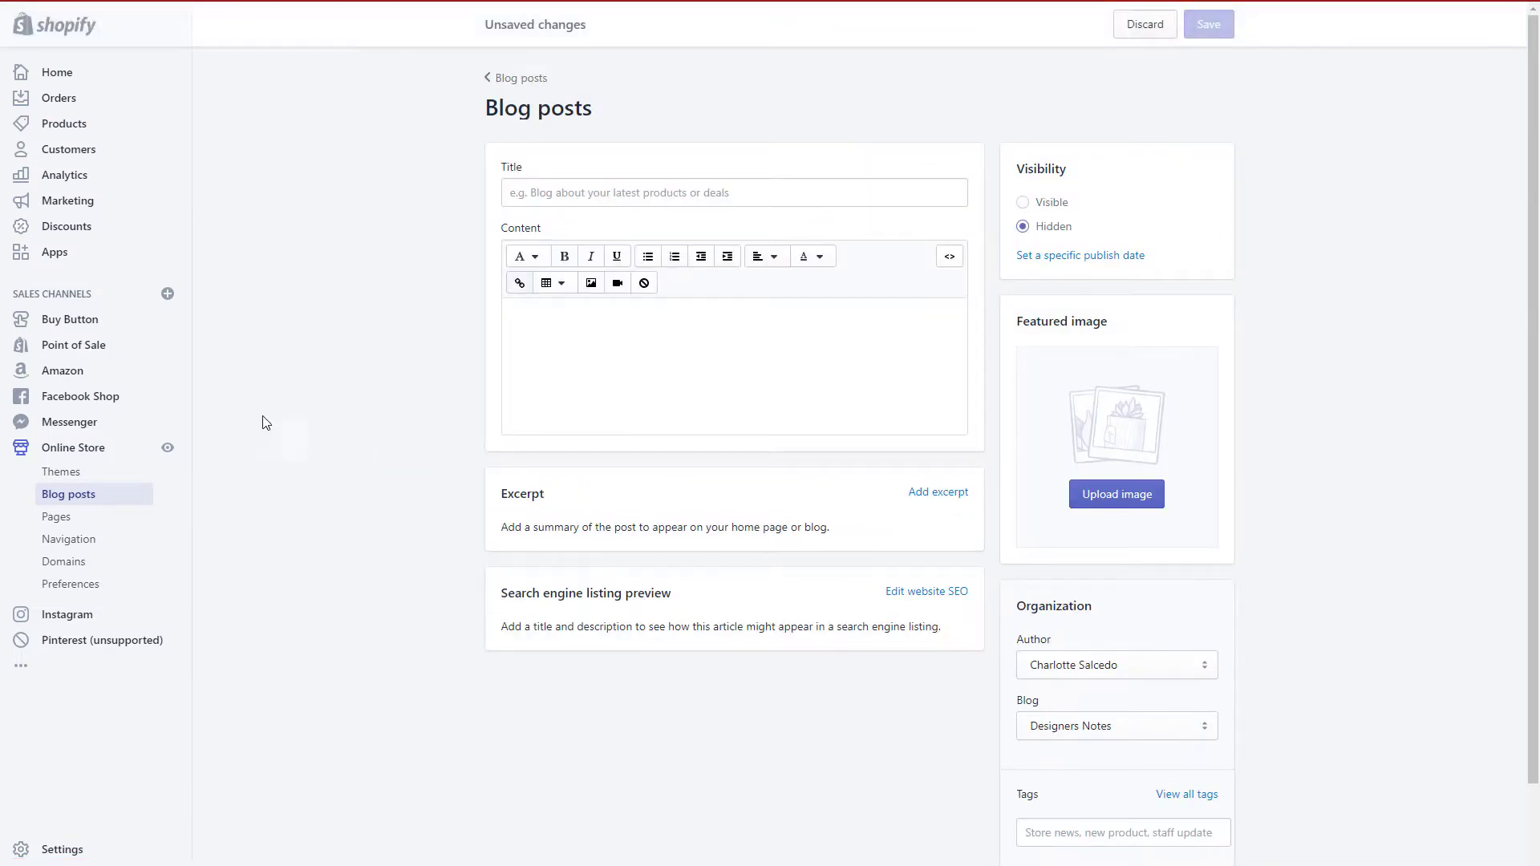
left_click(527, 191)
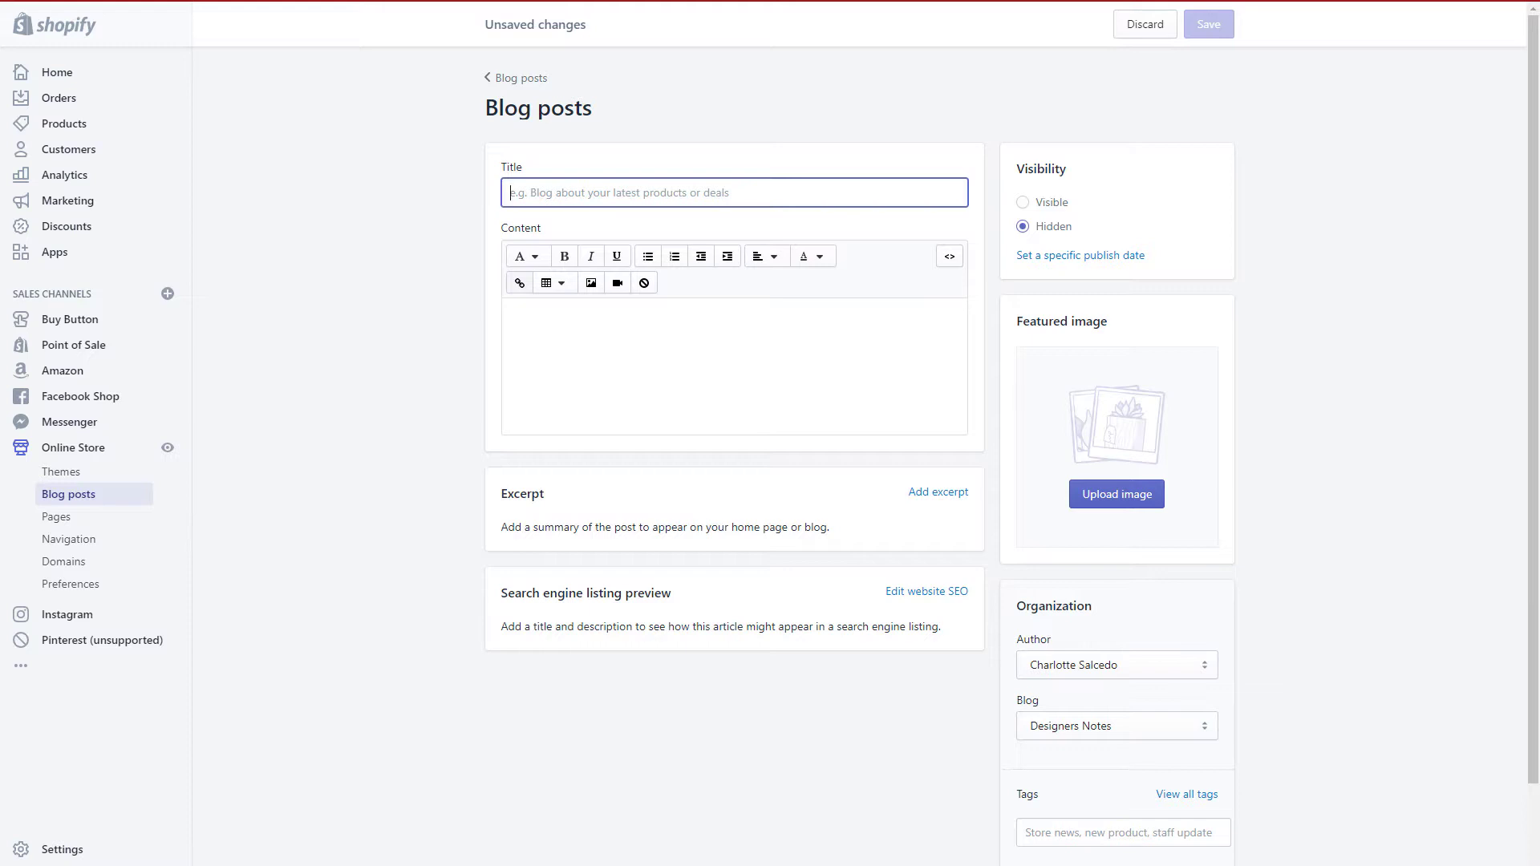
- Copy the heading from the Word draft into the post's title: "Professional Stock Photo sites I use to get free Images"
key("alt+Tab")
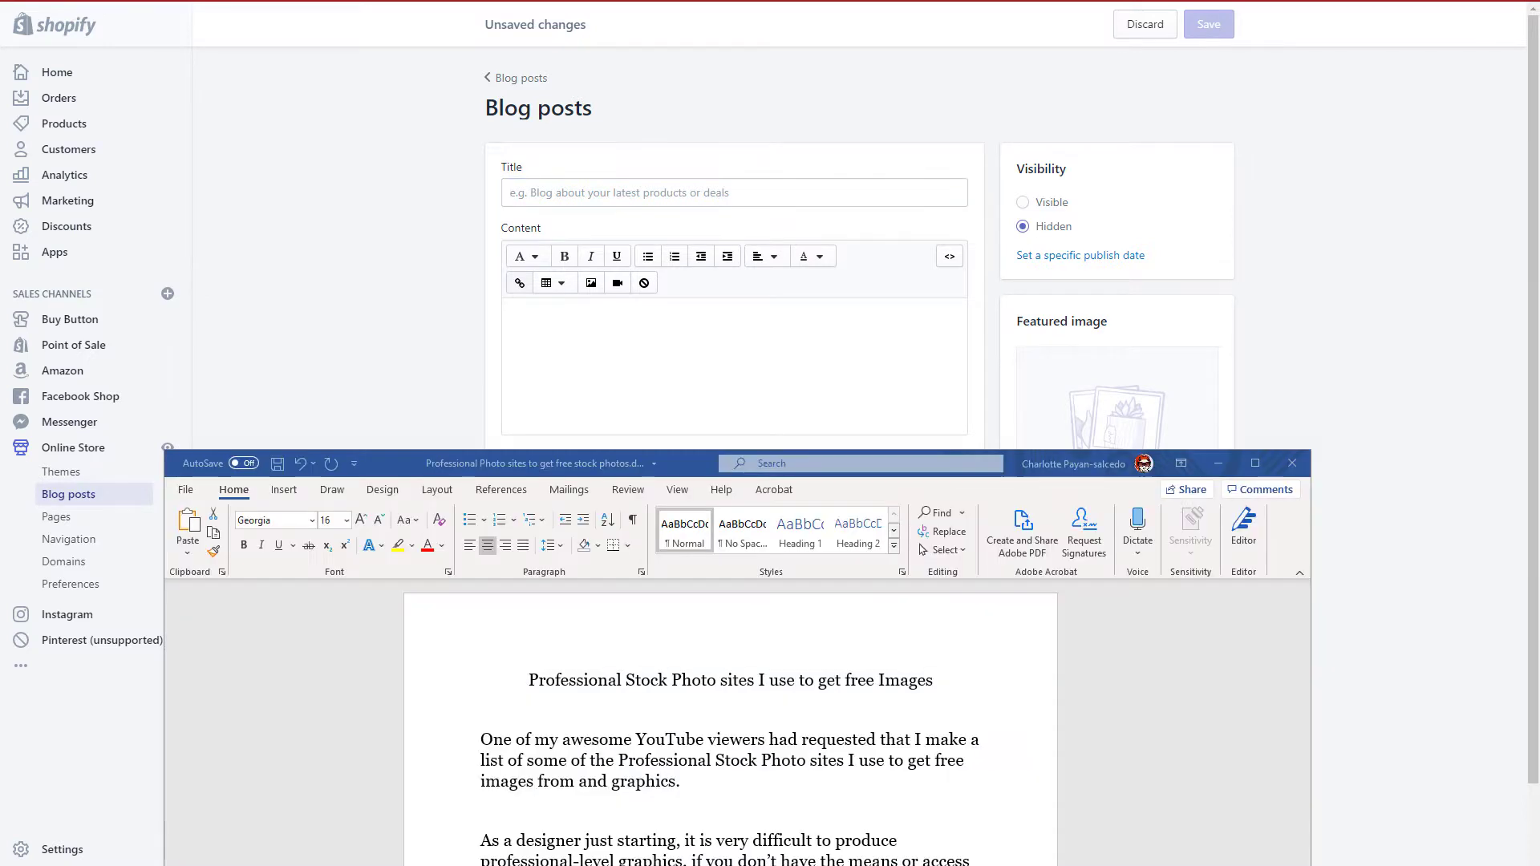
left_click_drag(642, 470, 701, 233)
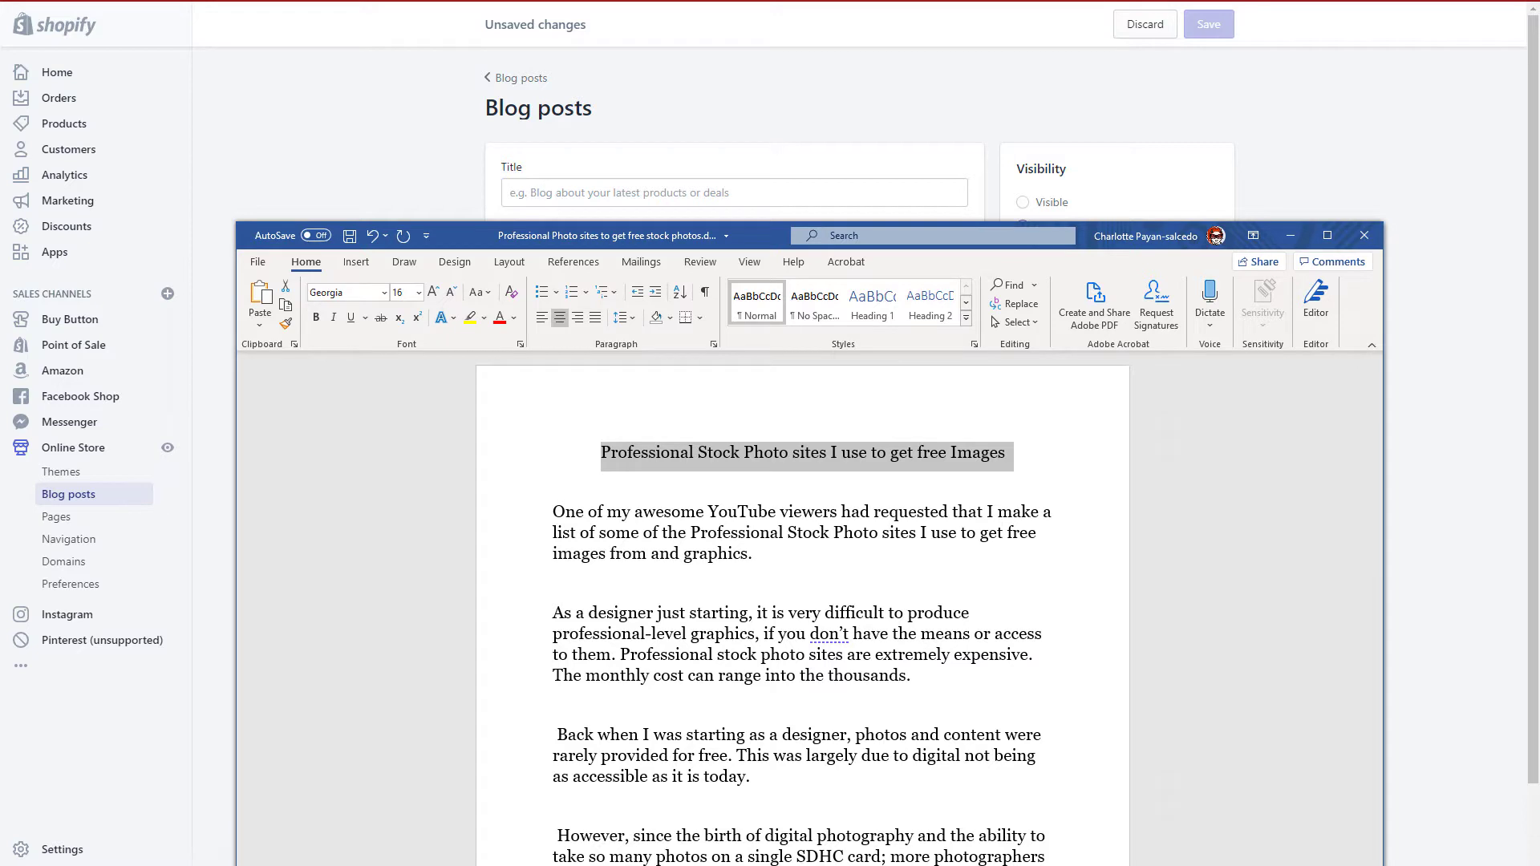
key("alt+Tab")
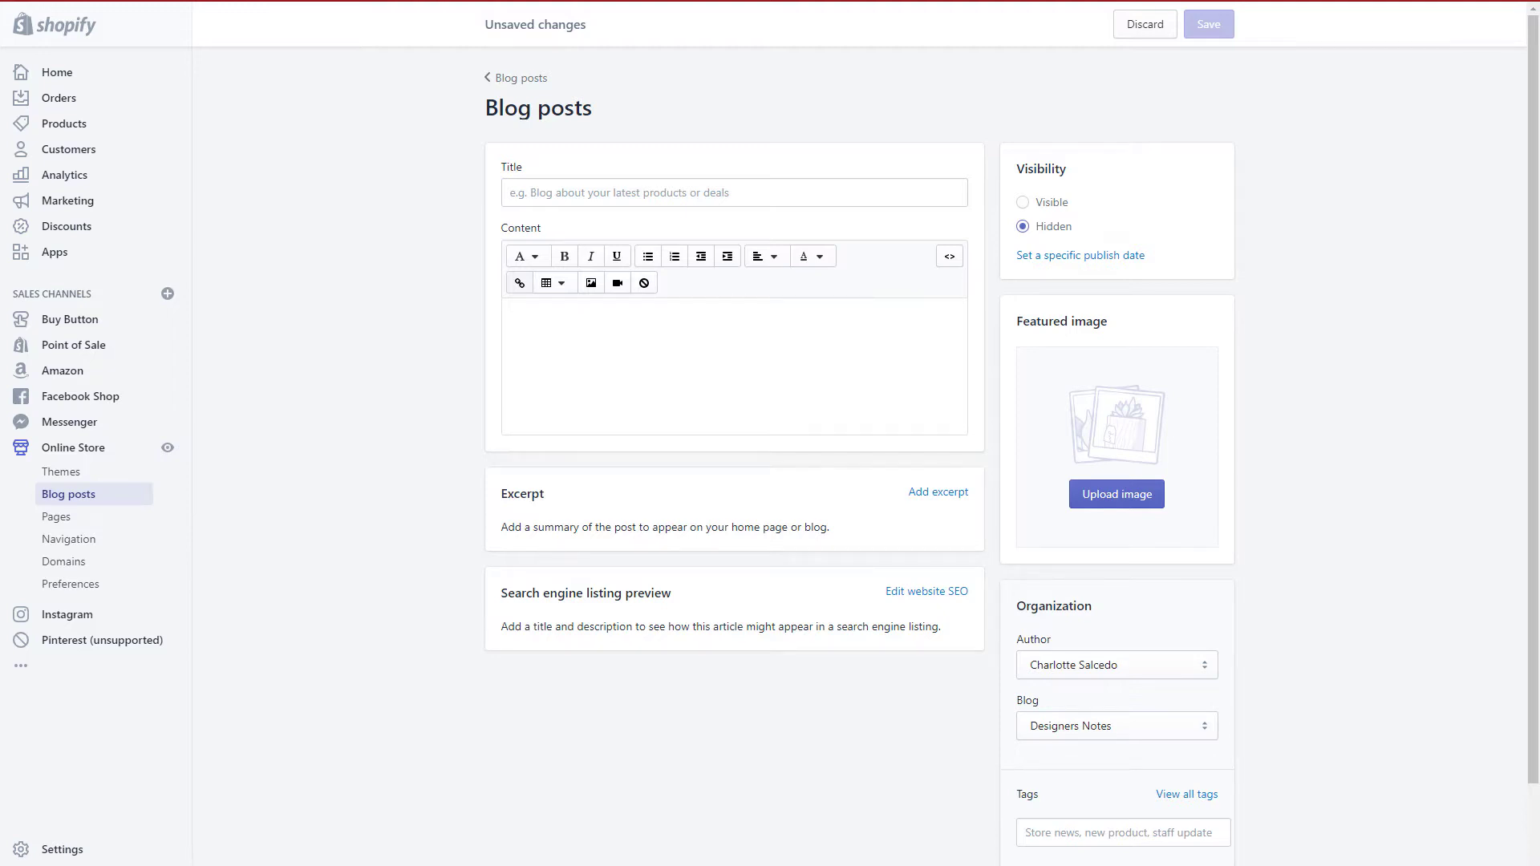
left_click(533, 196)
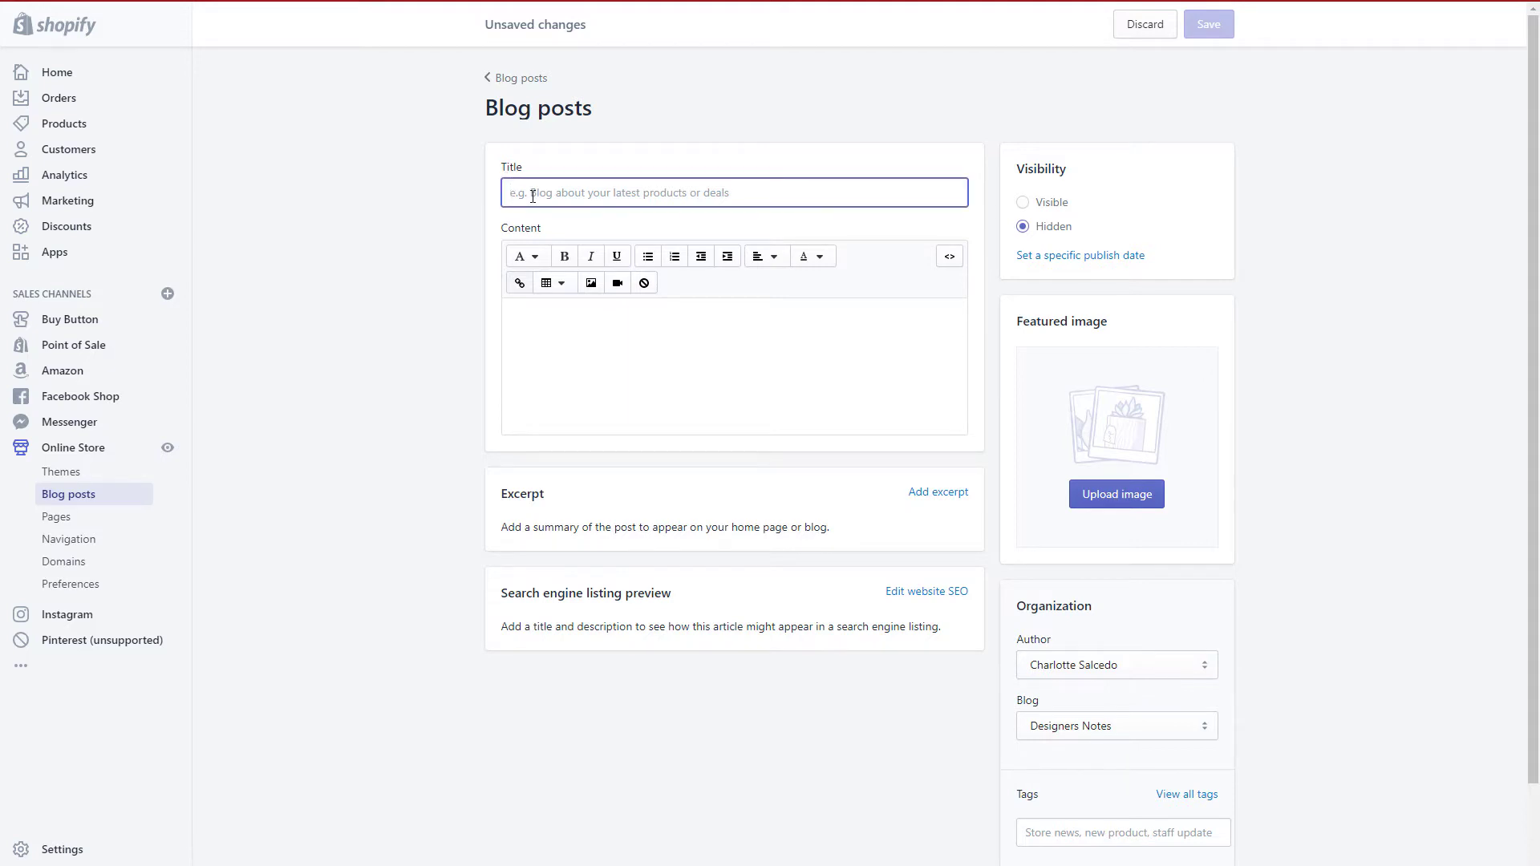
type("Professional Stock Photo sites I use to get free Images")
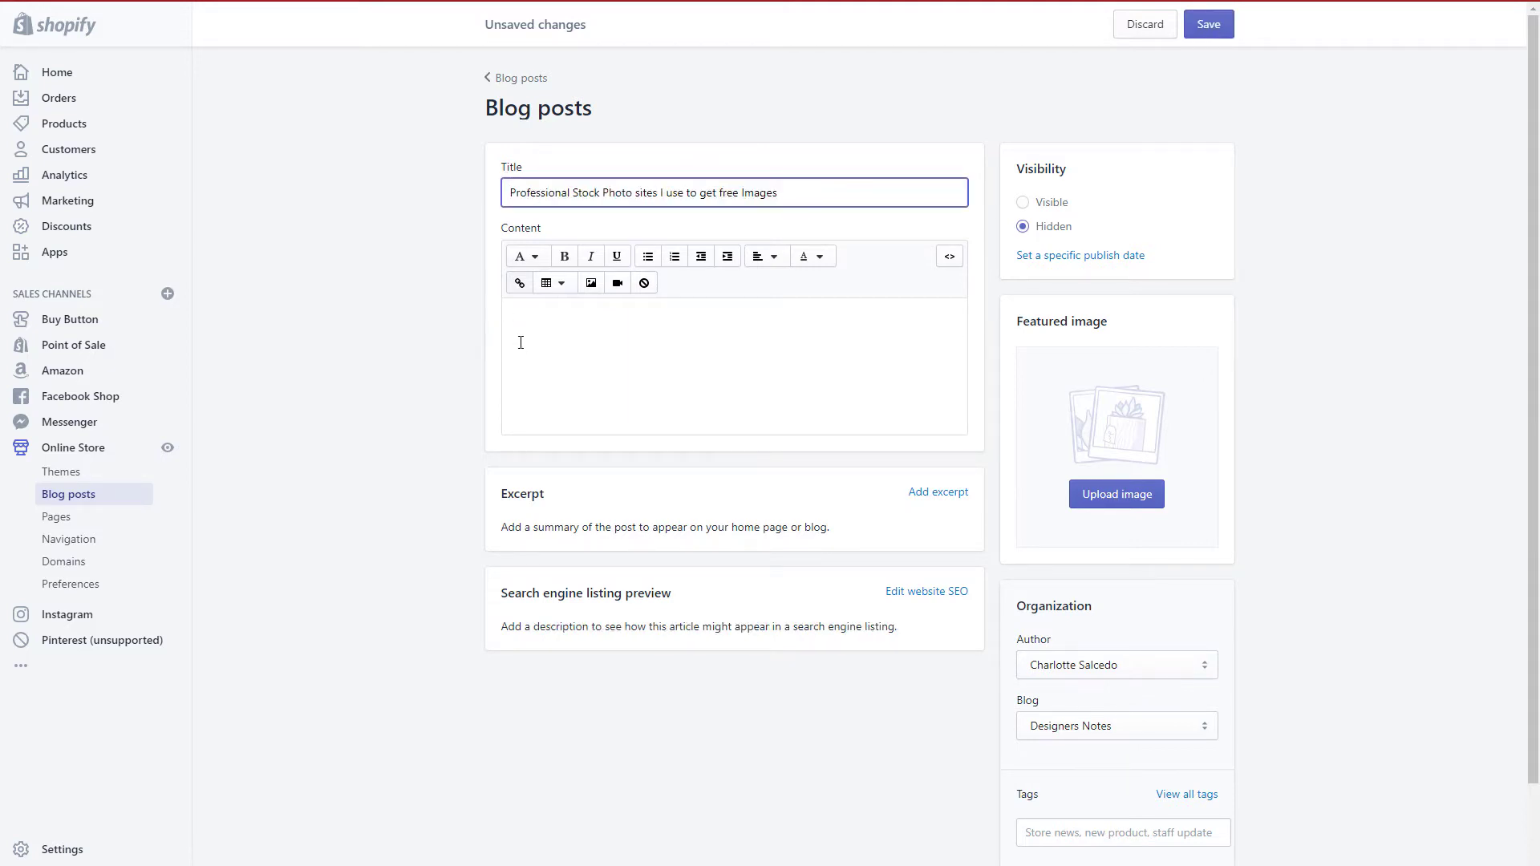
left_click(524, 343)
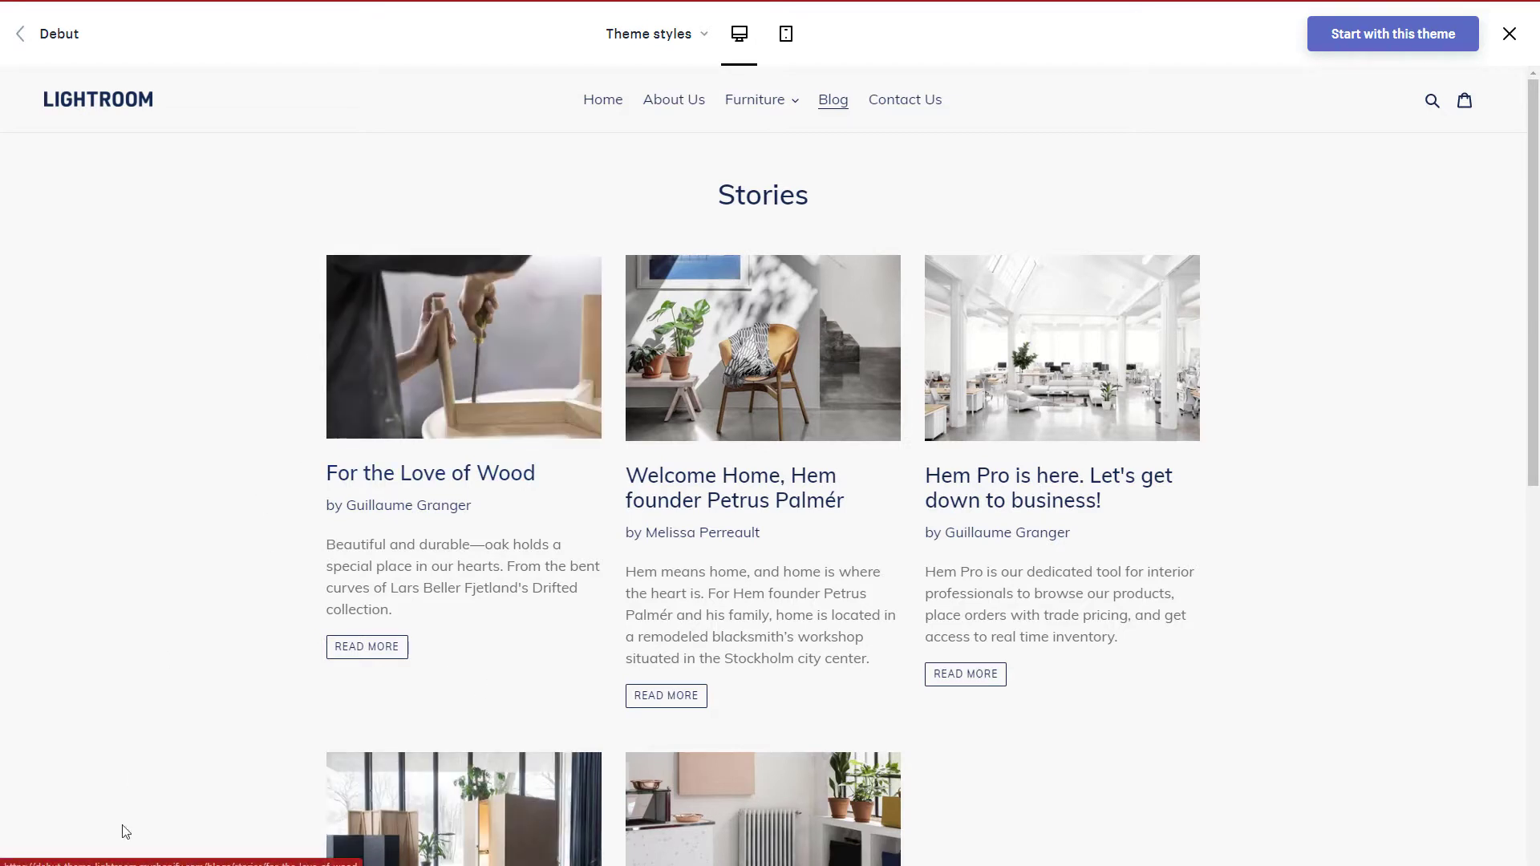
- Launch the Snipping Tool over the Debut theme's blog demo and move its window clear of the first article
key("super+s")
type("snip")
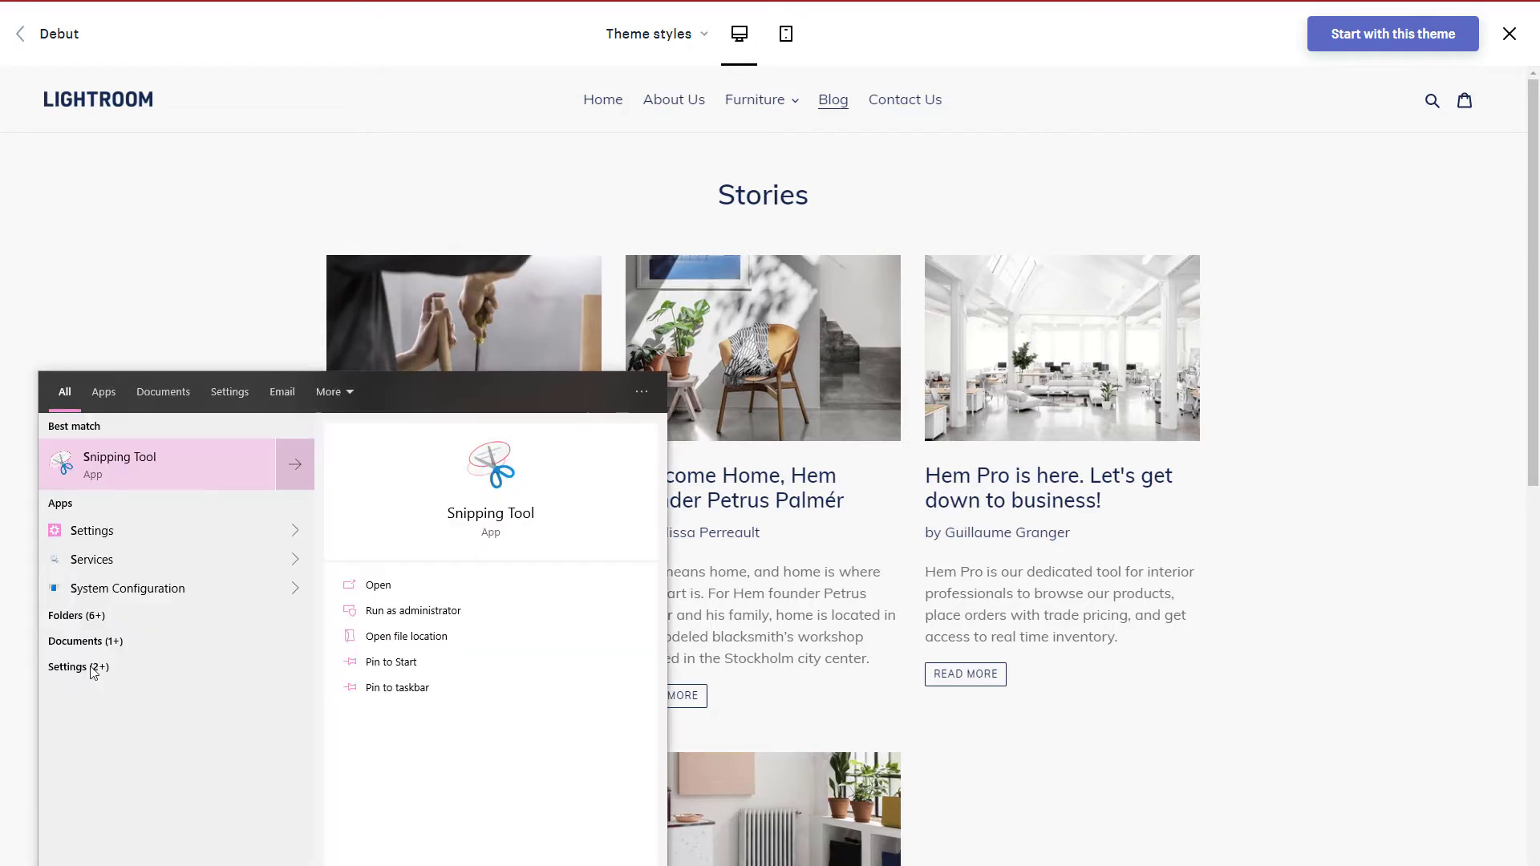
left_click(103, 465)
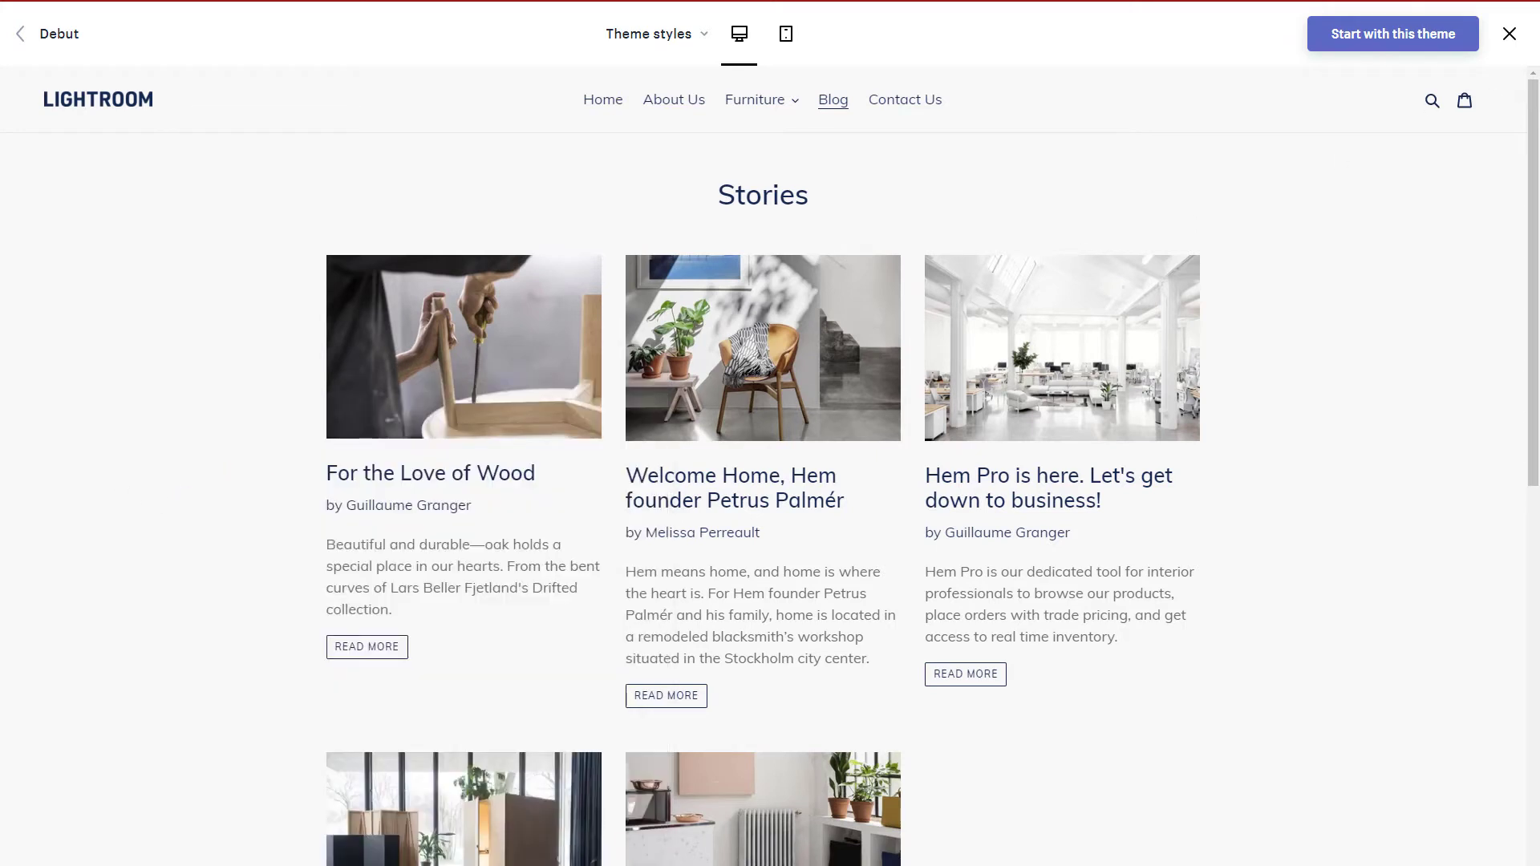
left_click_drag(859, 171, 1117, 66)
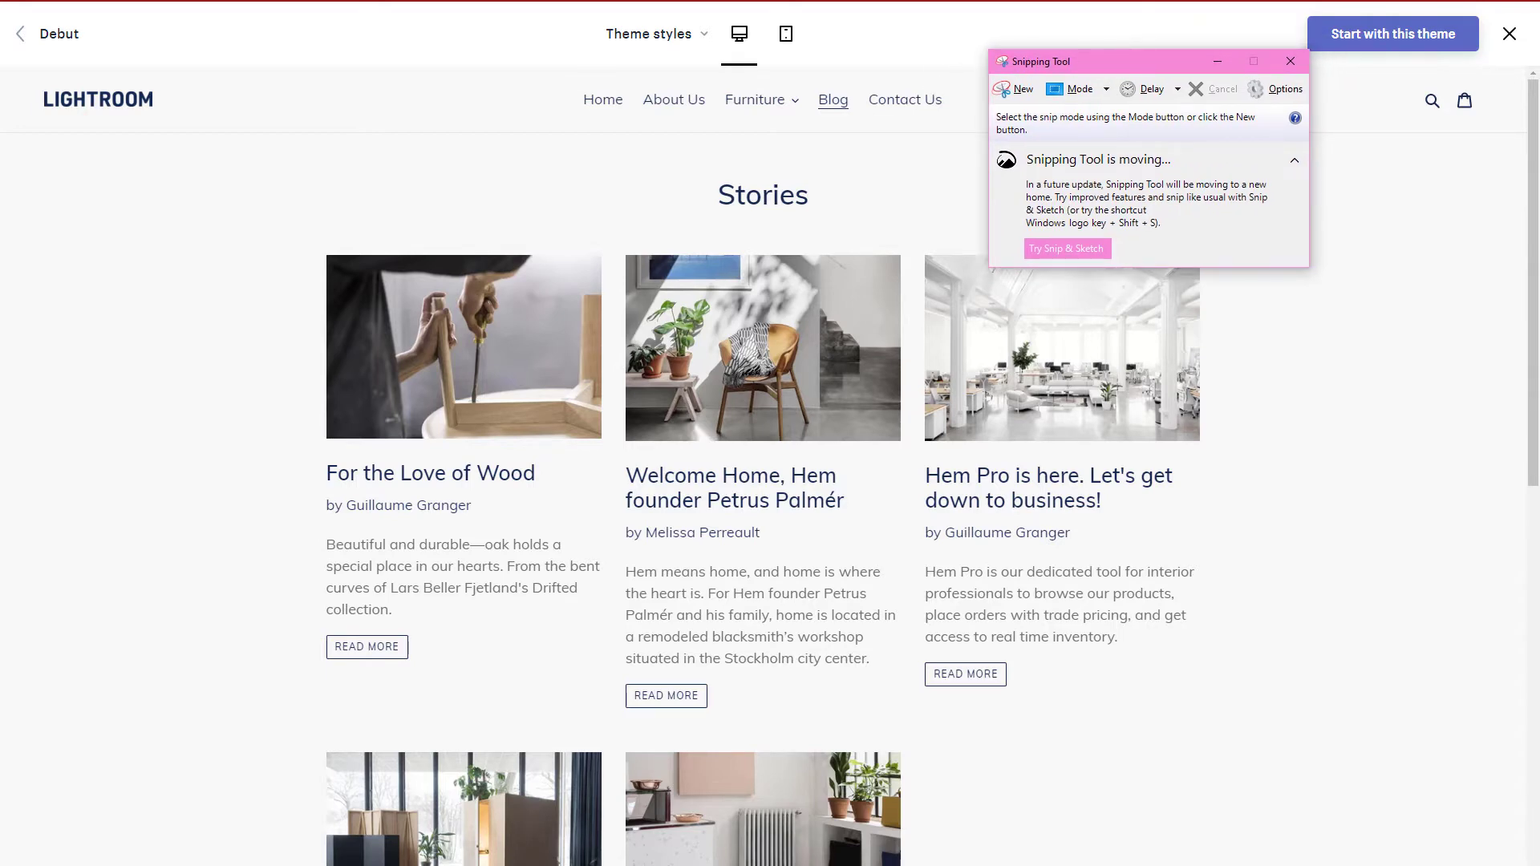
- Capture a snip of the "For the Love of Wood" article's thumbnail image, and close the Snipping Tool
left_click(1017, 89)
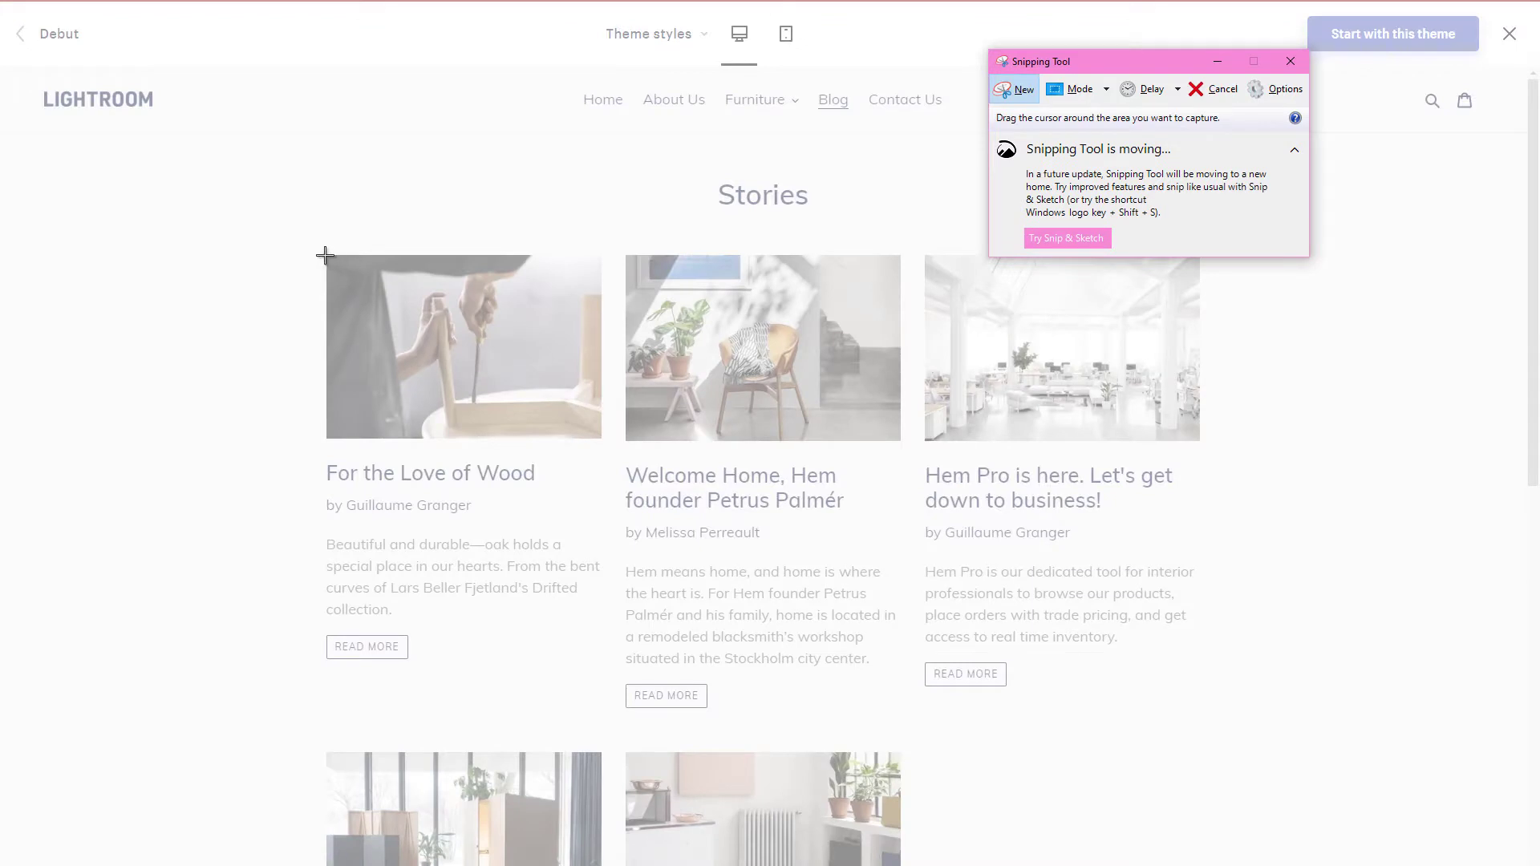
left_click_drag(325, 255, 471, 343)
left_click_drag(569, 391, 602, 439)
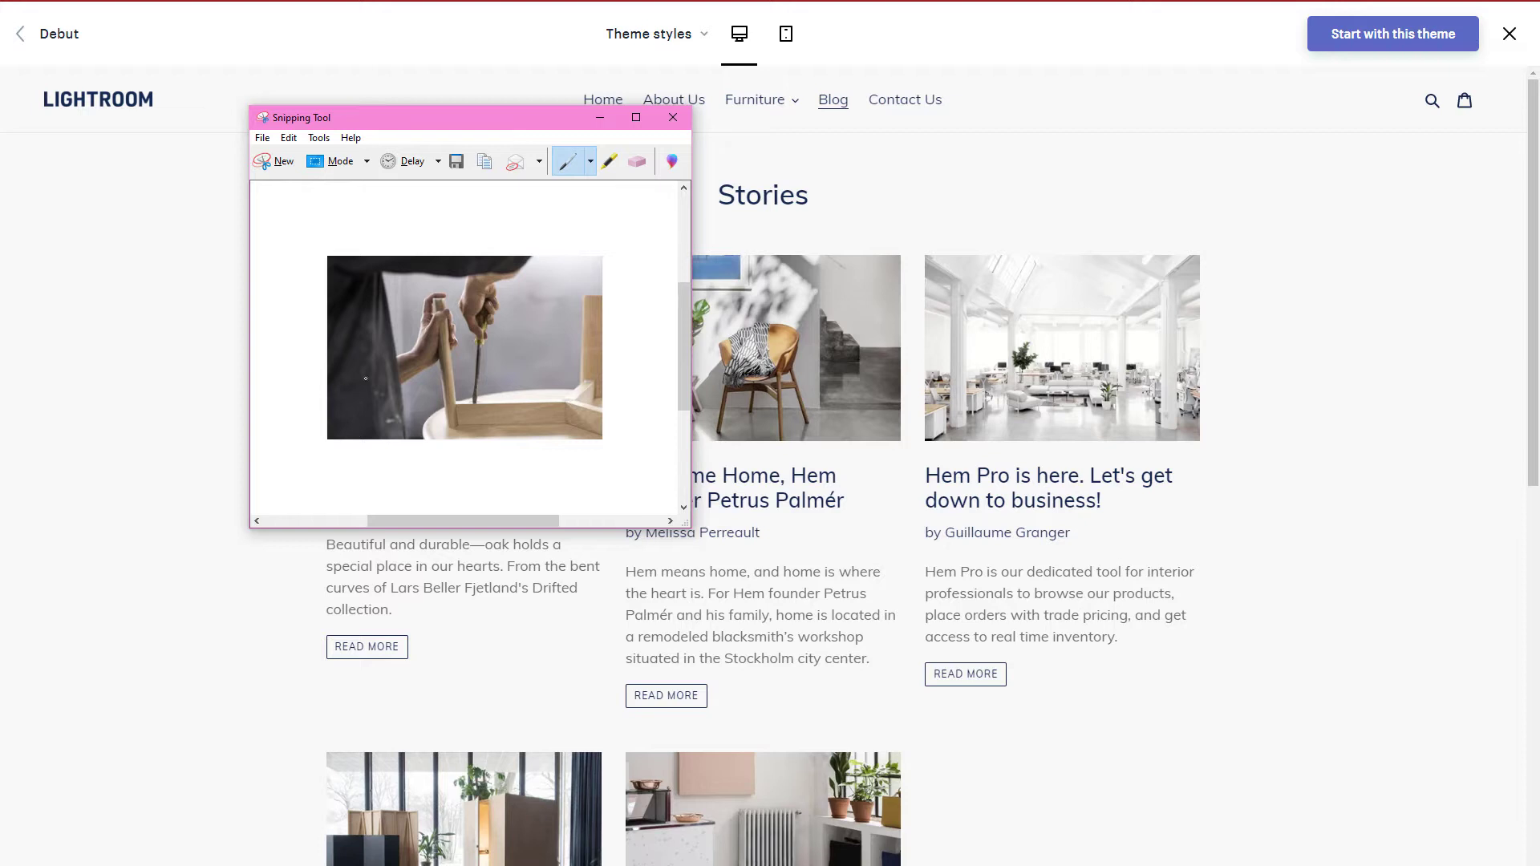
left_click(673, 117)
- Open the demo article "For the Love of Wood" and examine how its text and images are laid out
left_click(529, 337)
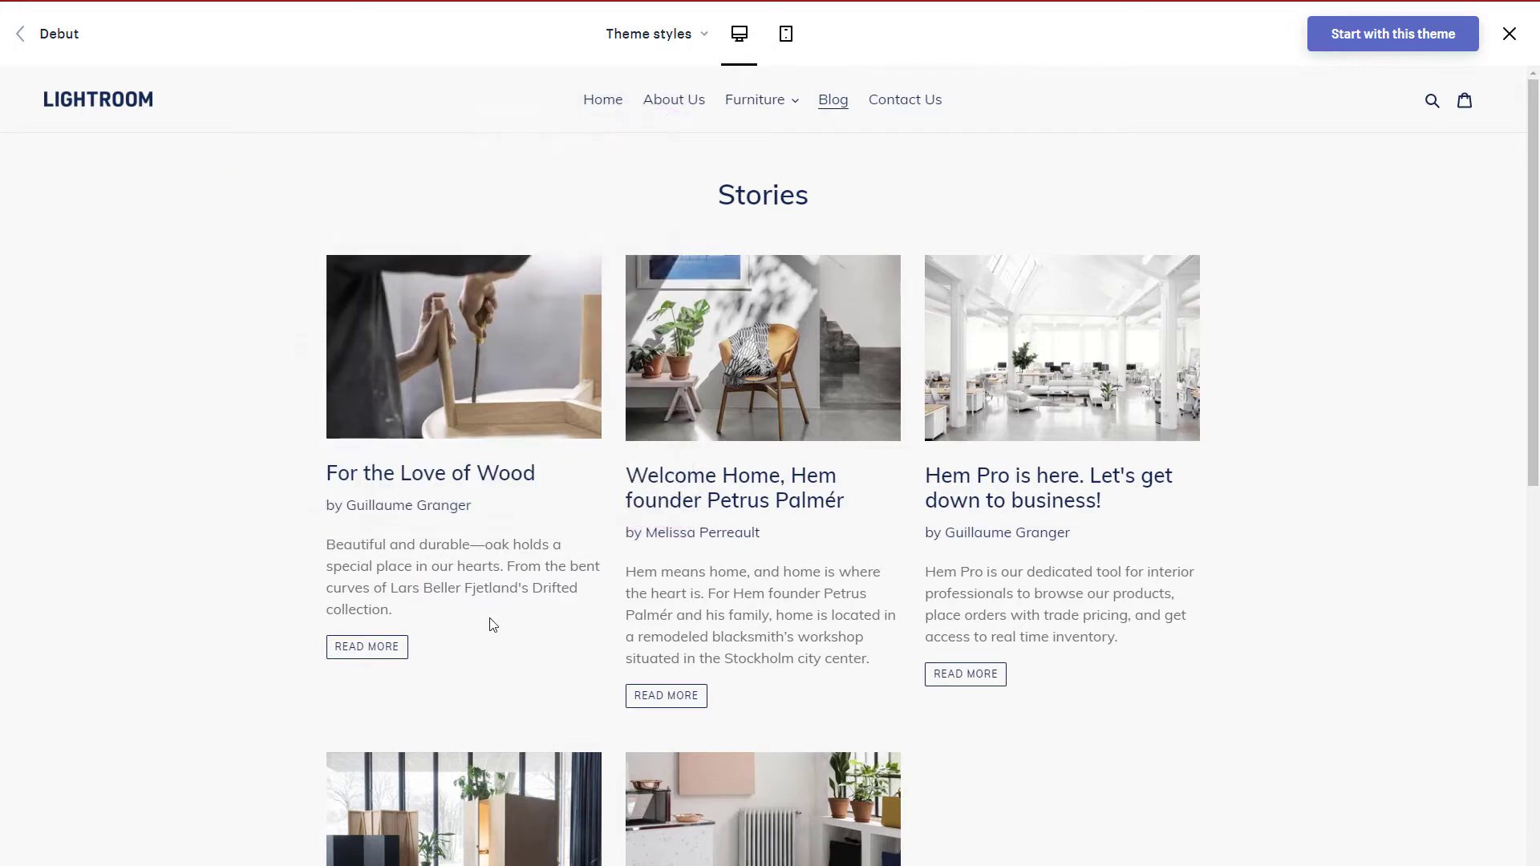
left_click(359, 647)
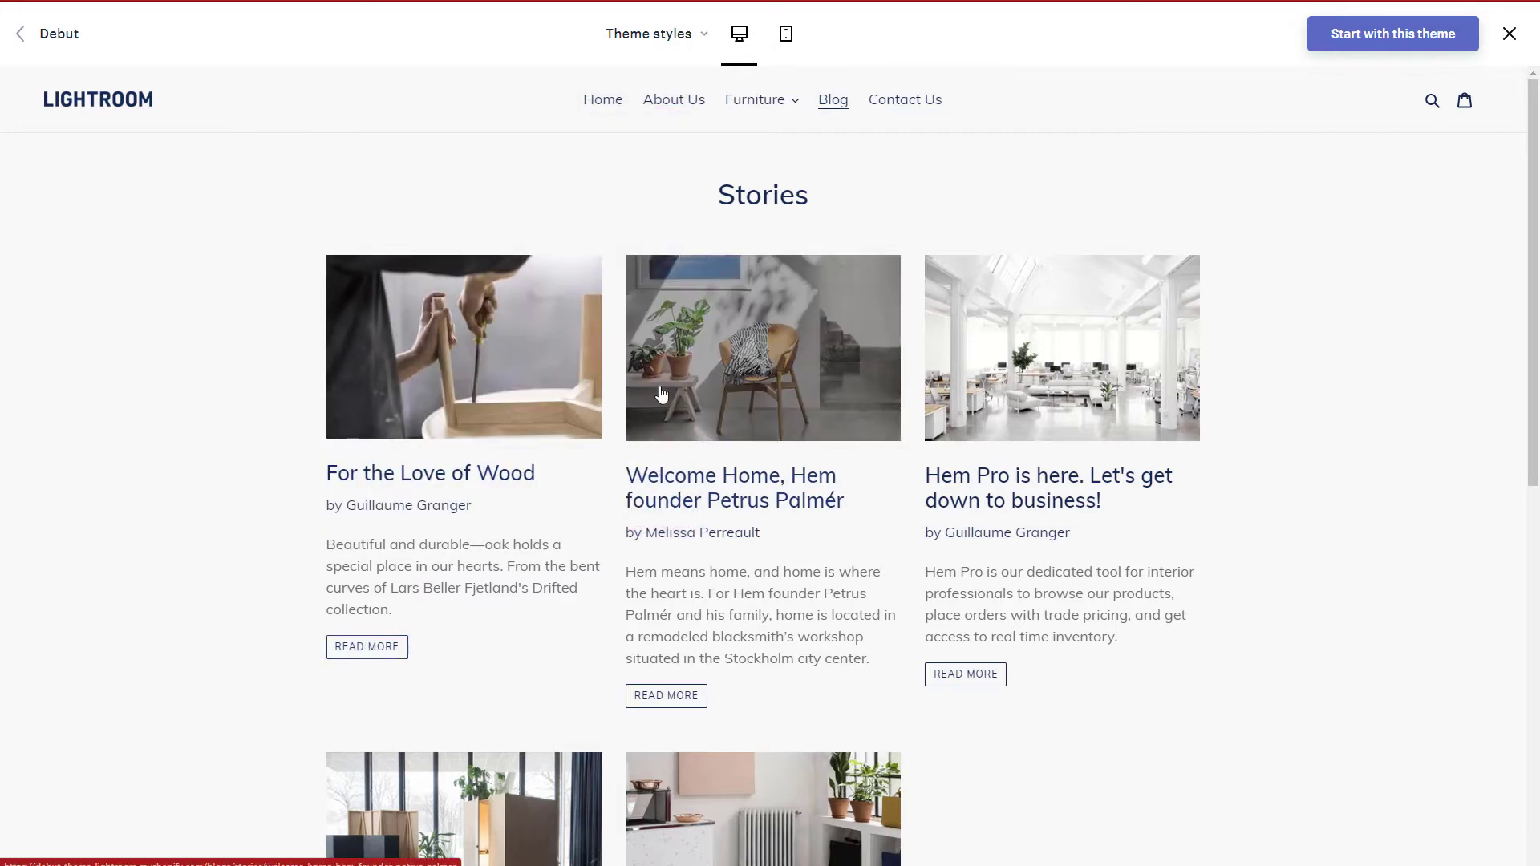
scroll(423, 516, "down", 5)
scroll(426, 518, "up", 5)
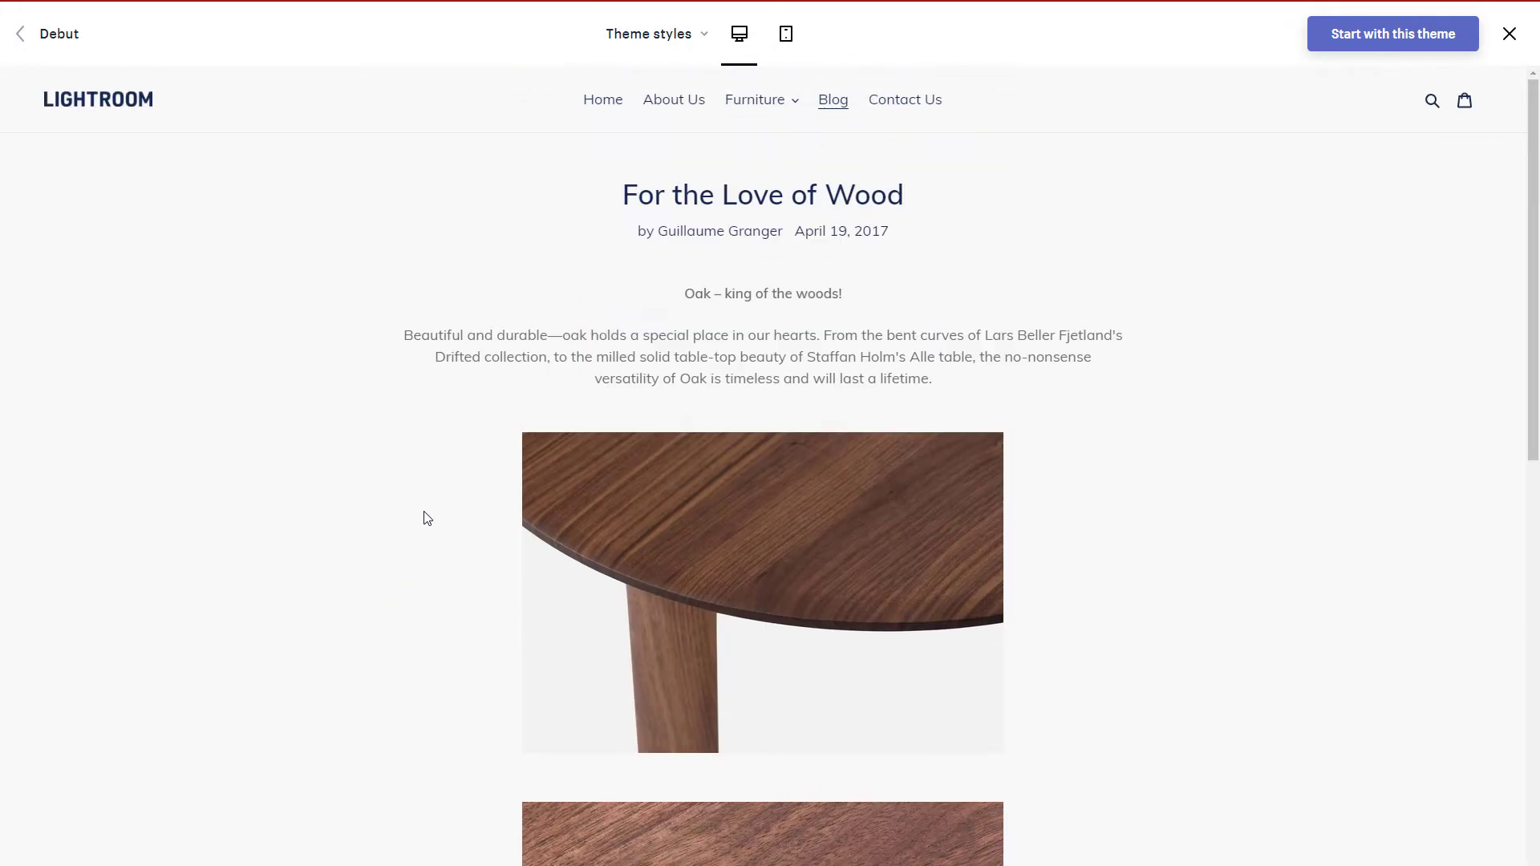
left_click_drag(310, 265, 1124, 420)
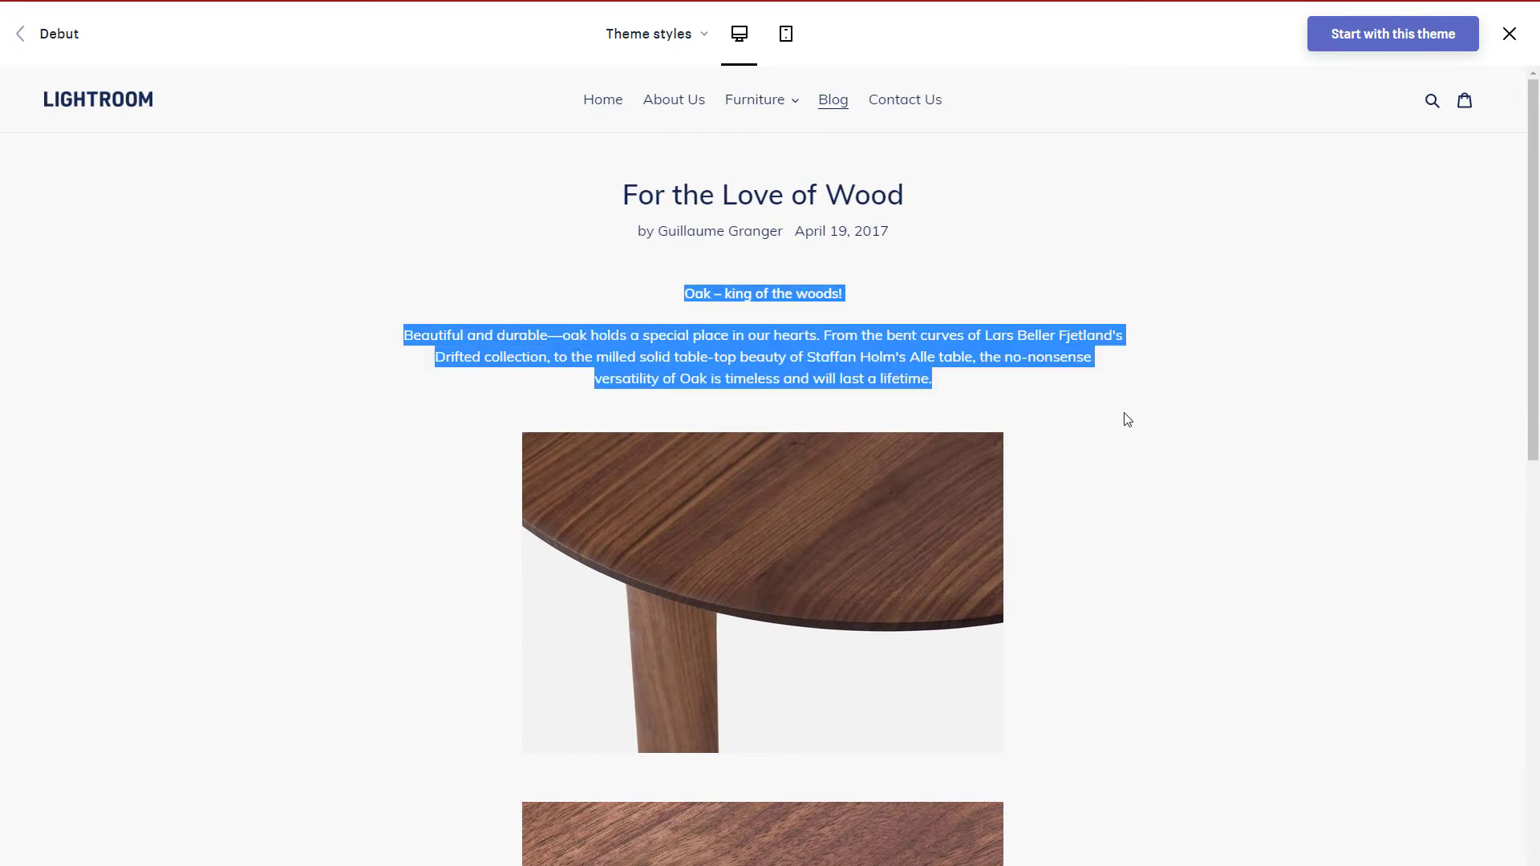
scroll(998, 555, "down", 10)
scroll(973, 561, "up", 10)
scroll(497, 455, "down", 6)
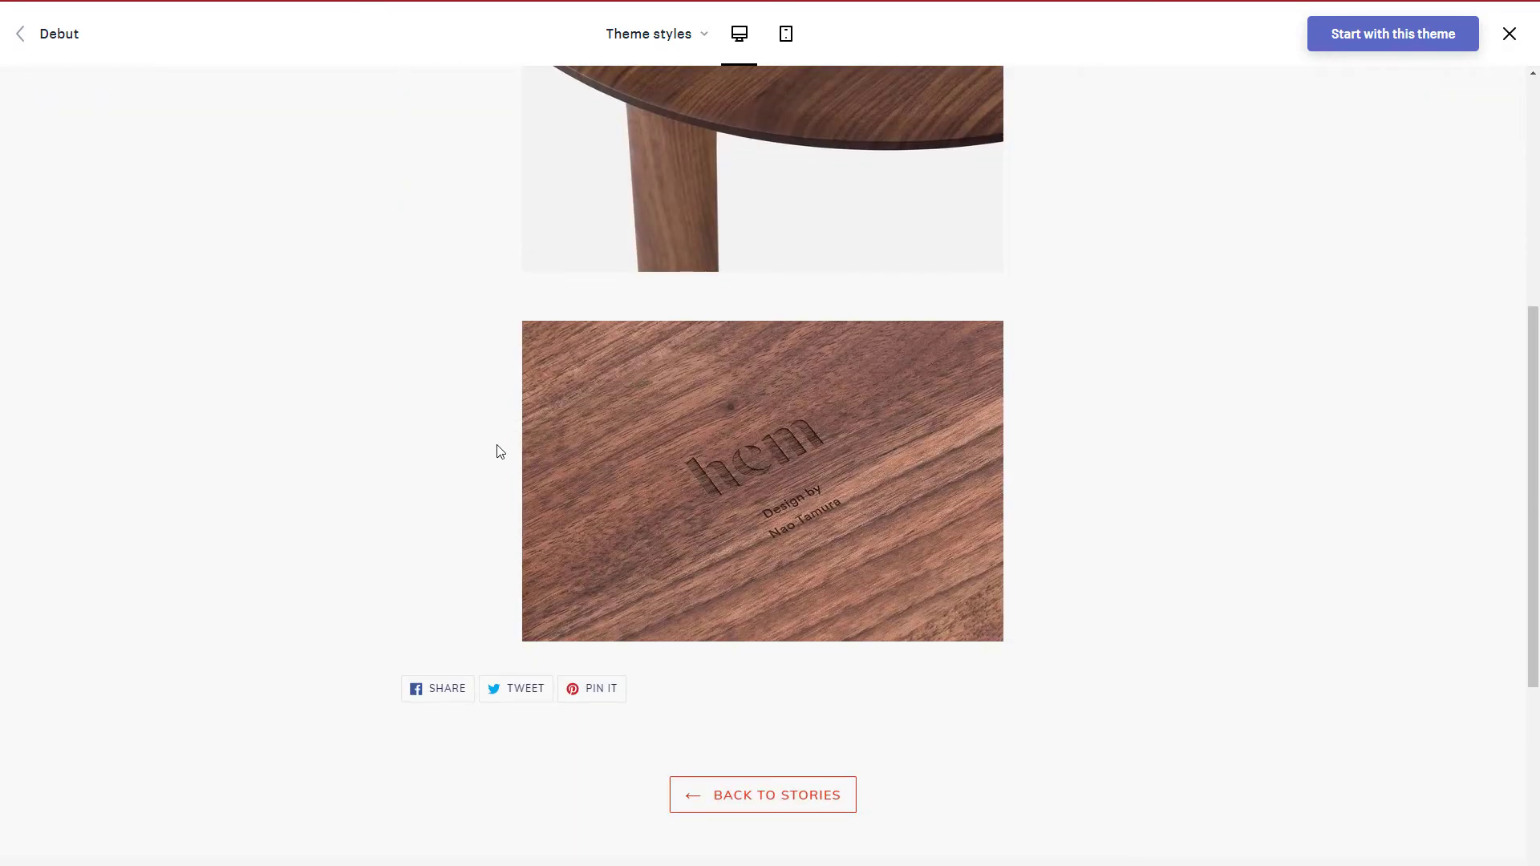
scroll(498, 449, "up", 6)
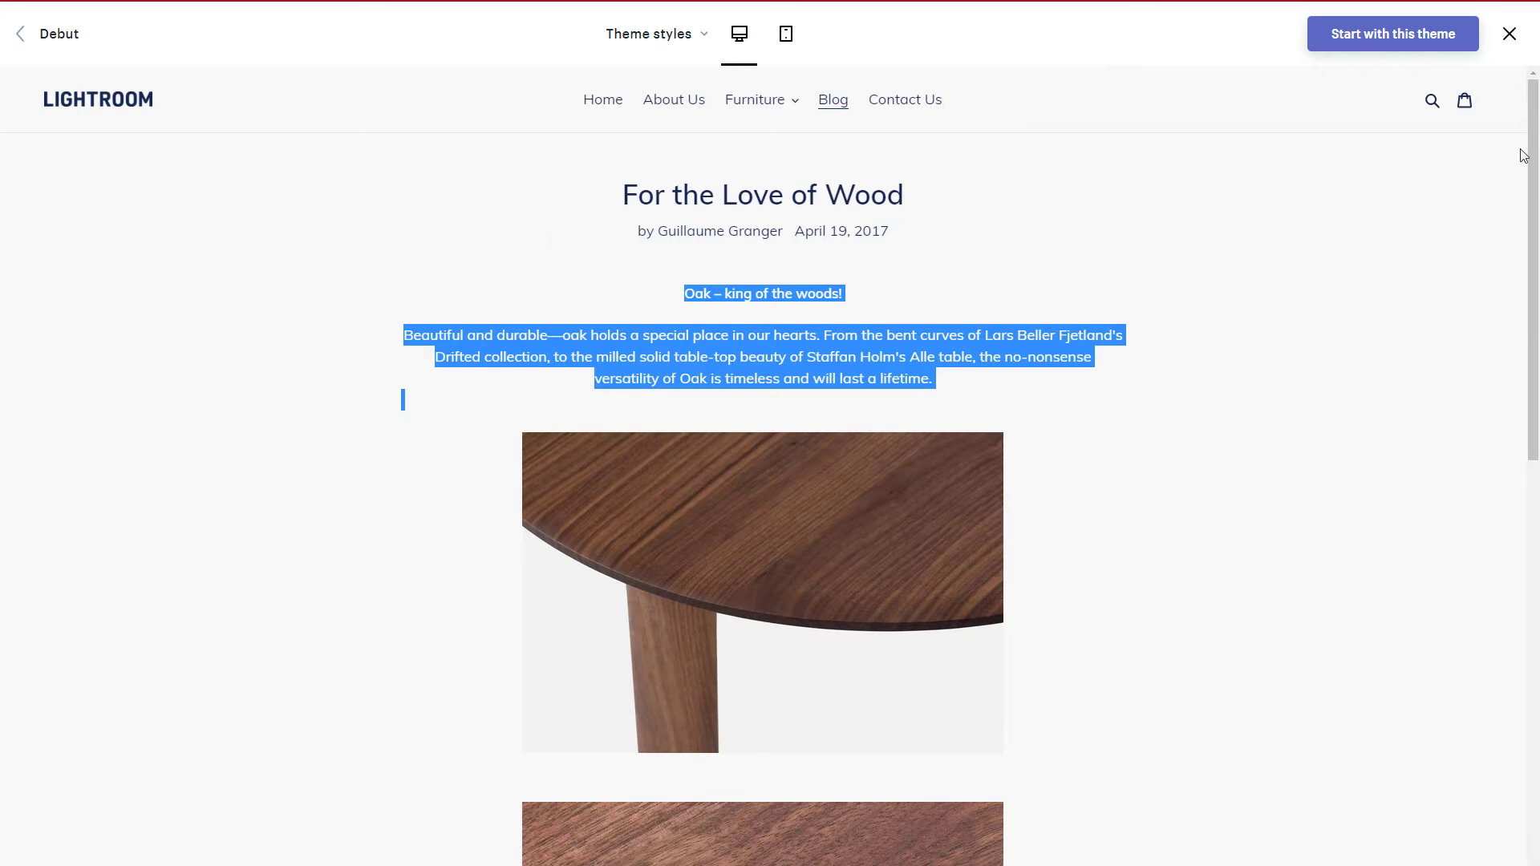
- Upload free-photo-sites-for-the-web.gif from the desktop as the new post's featured image in Shopify
key("alt+Tab")
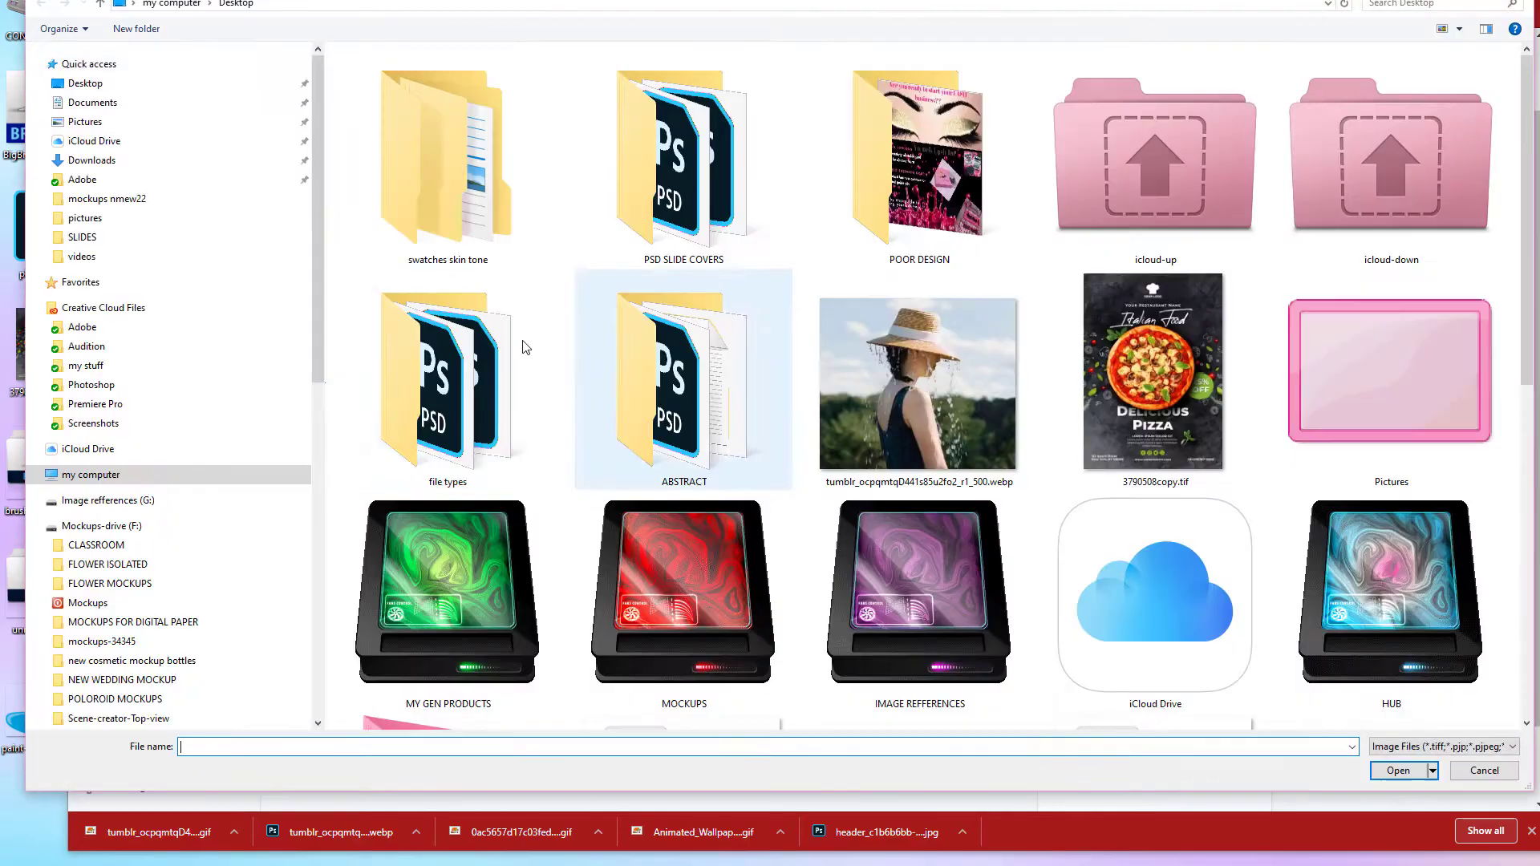
scroll(444, 365, "down", 8)
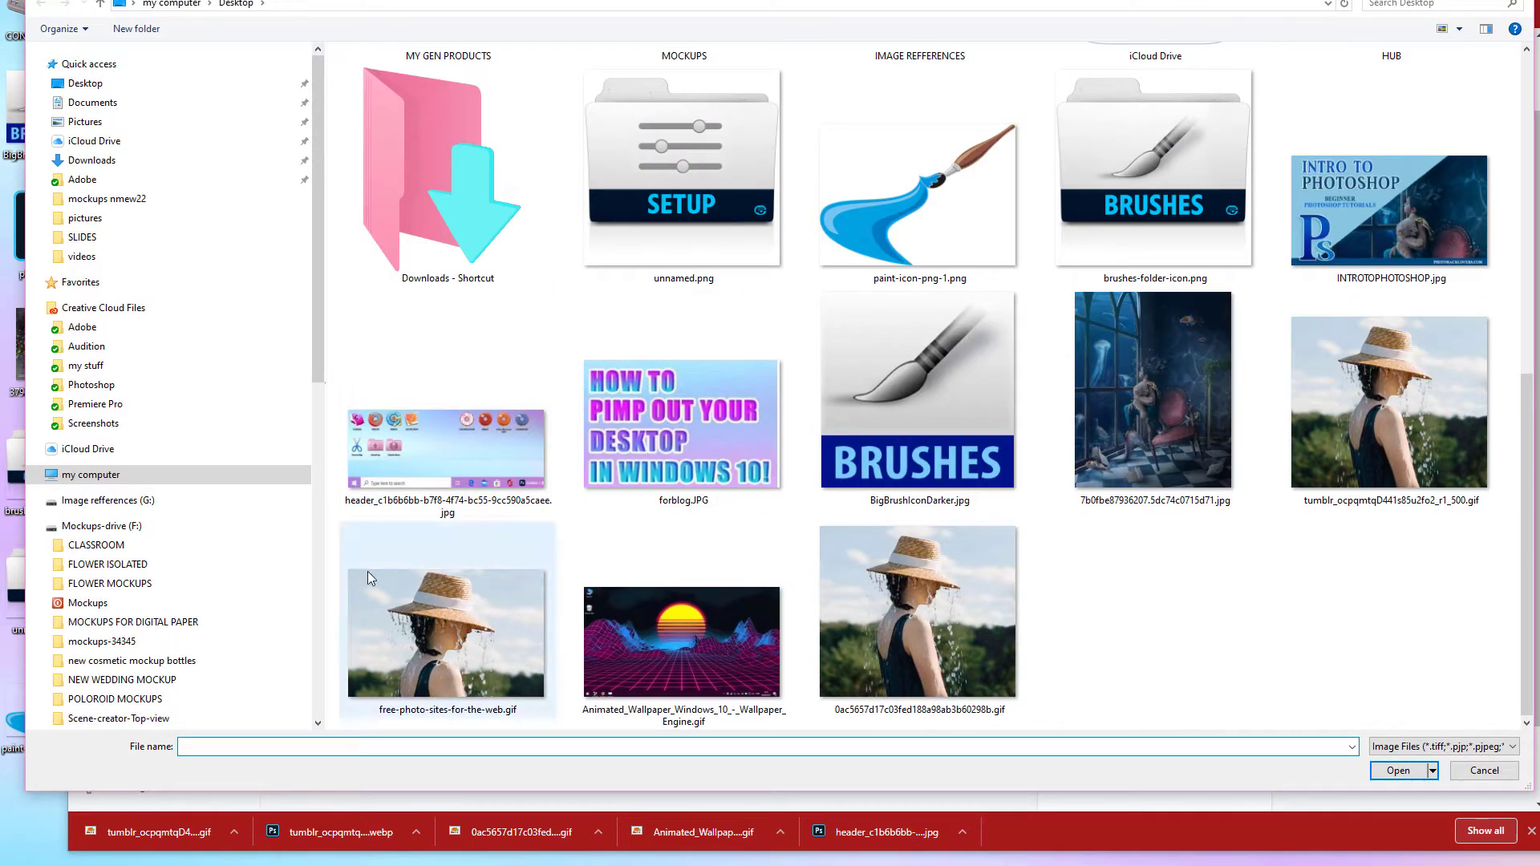
left_click(406, 648)
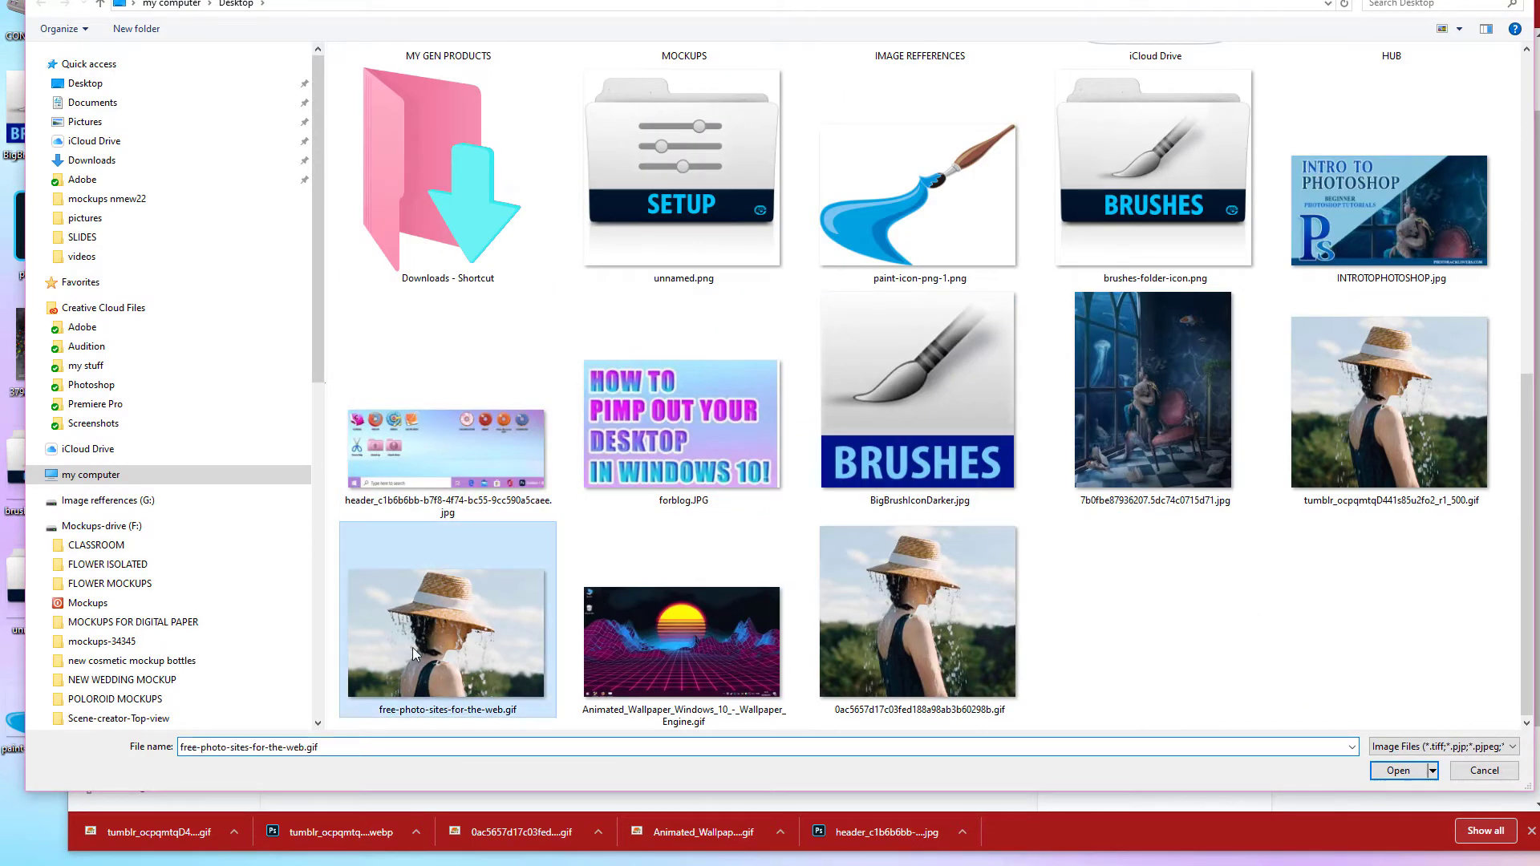
left_click(1398, 770)
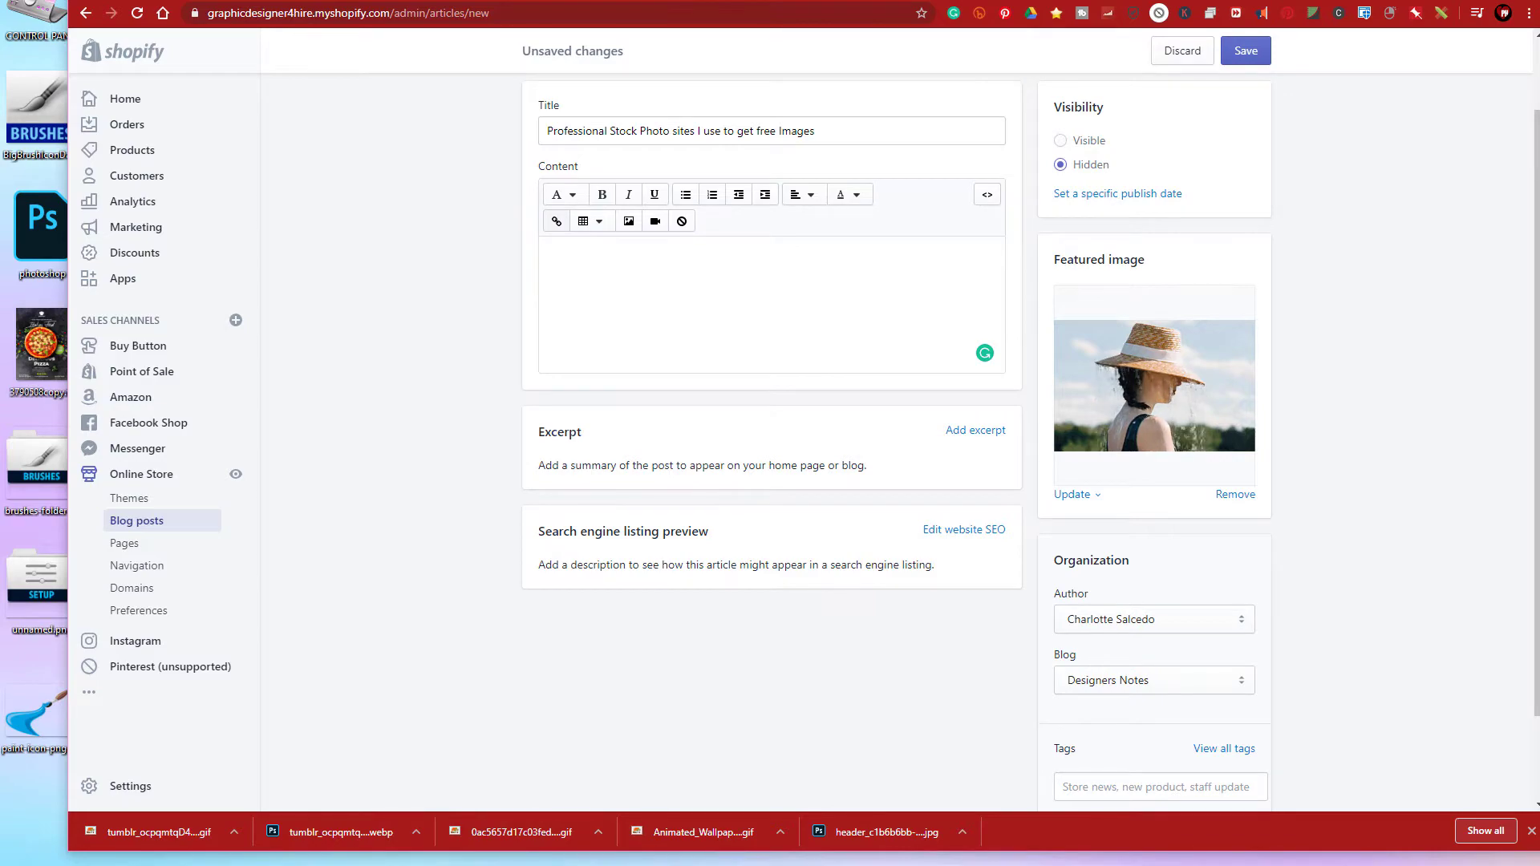
- Review the article images on the Designers Notes blog page, and return to the new post's content field
key("ctrl+Tab")
scroll(588, 326, "up", 3)
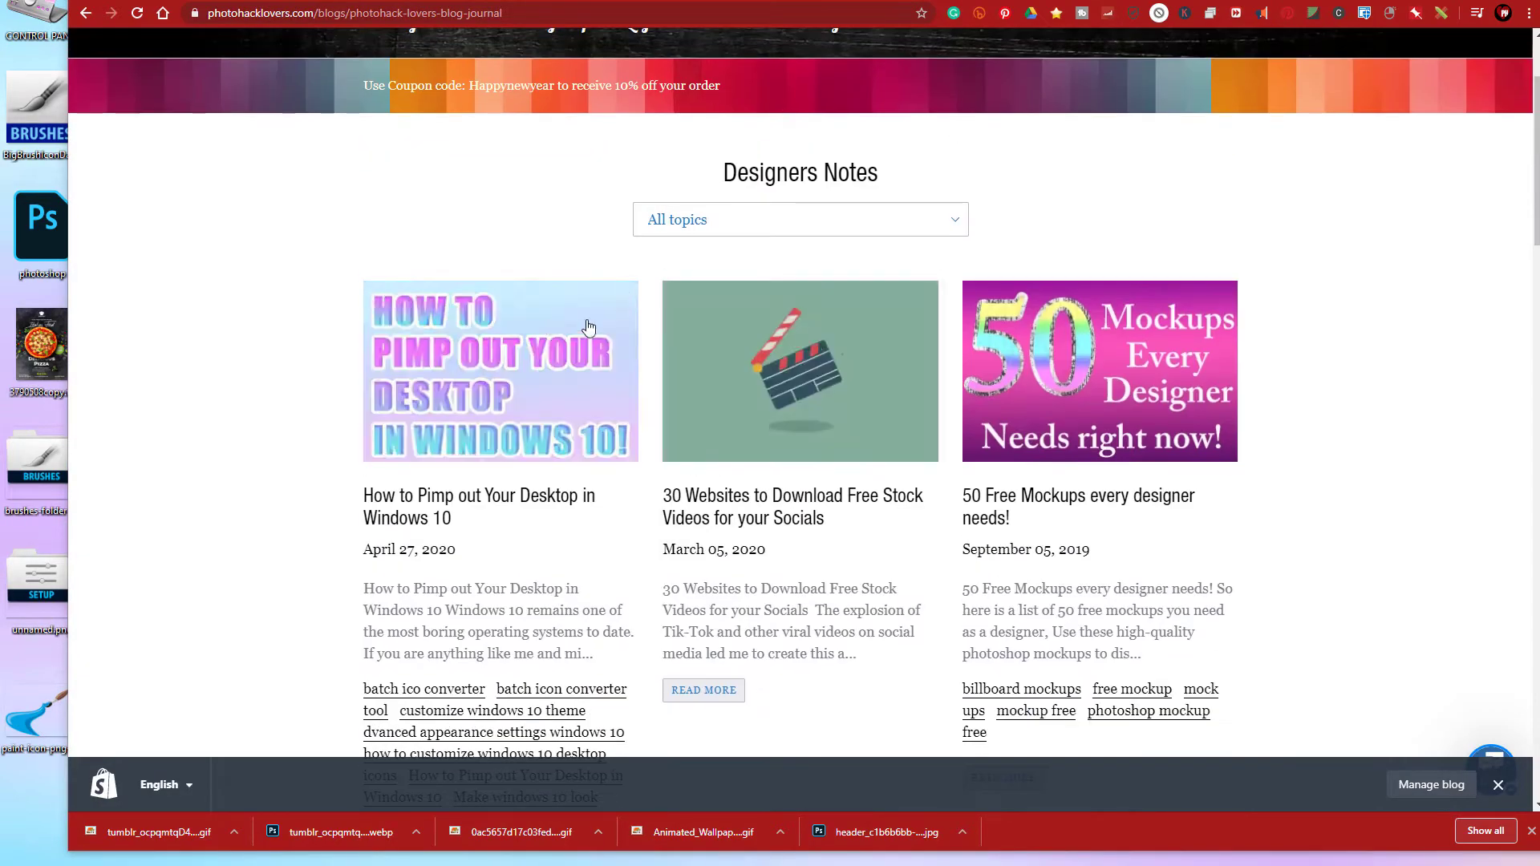
scroll(756, 223, "down", 10)
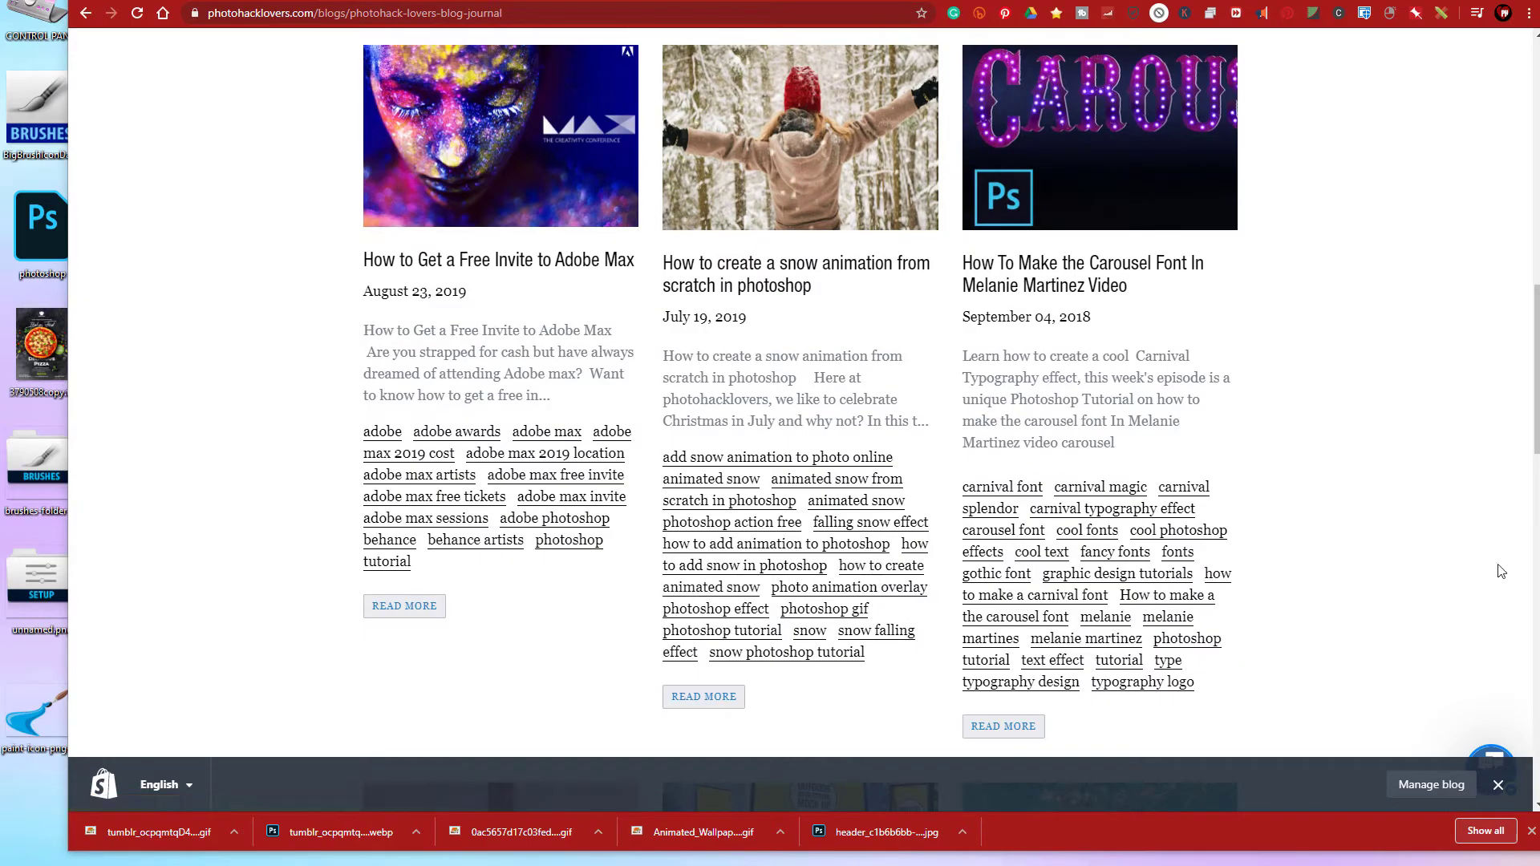
scroll(1501, 572, "down", 9)
scroll(874, 461, "up", 11)
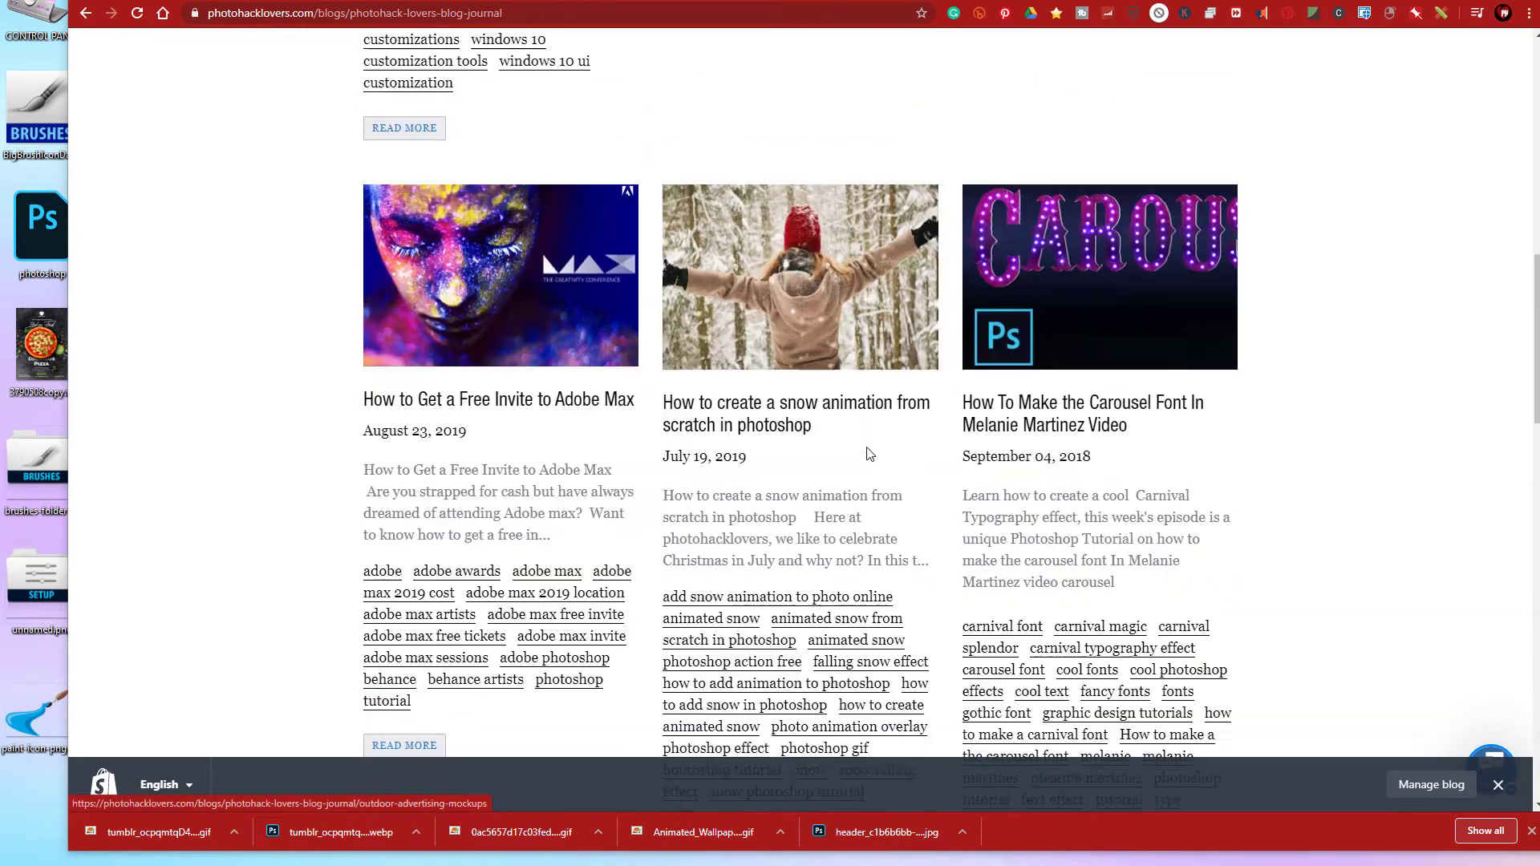
scroll(871, 454, "up", 12)
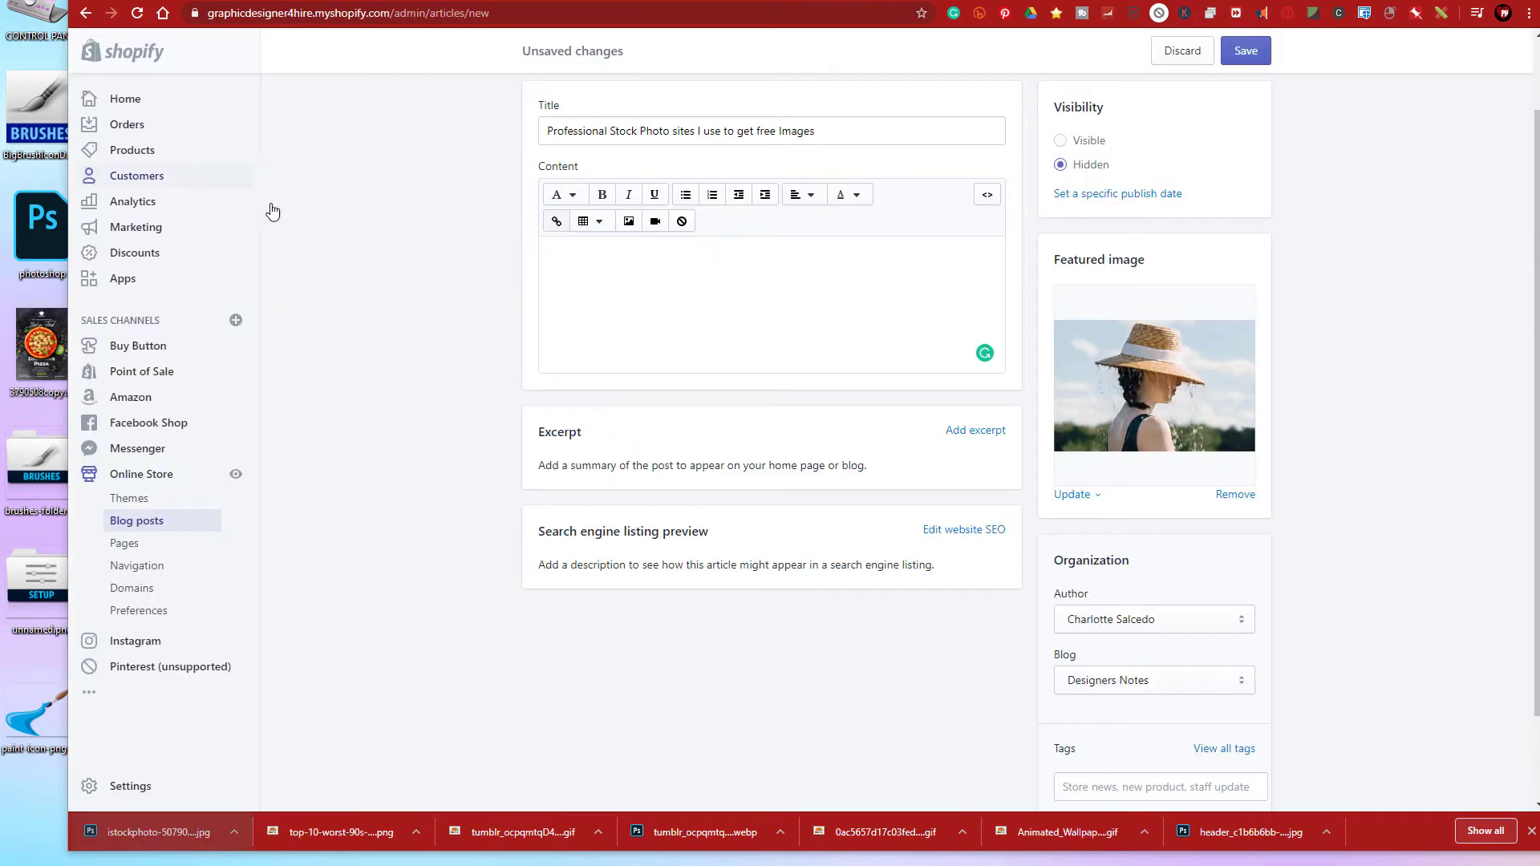
left_click(561, 258)
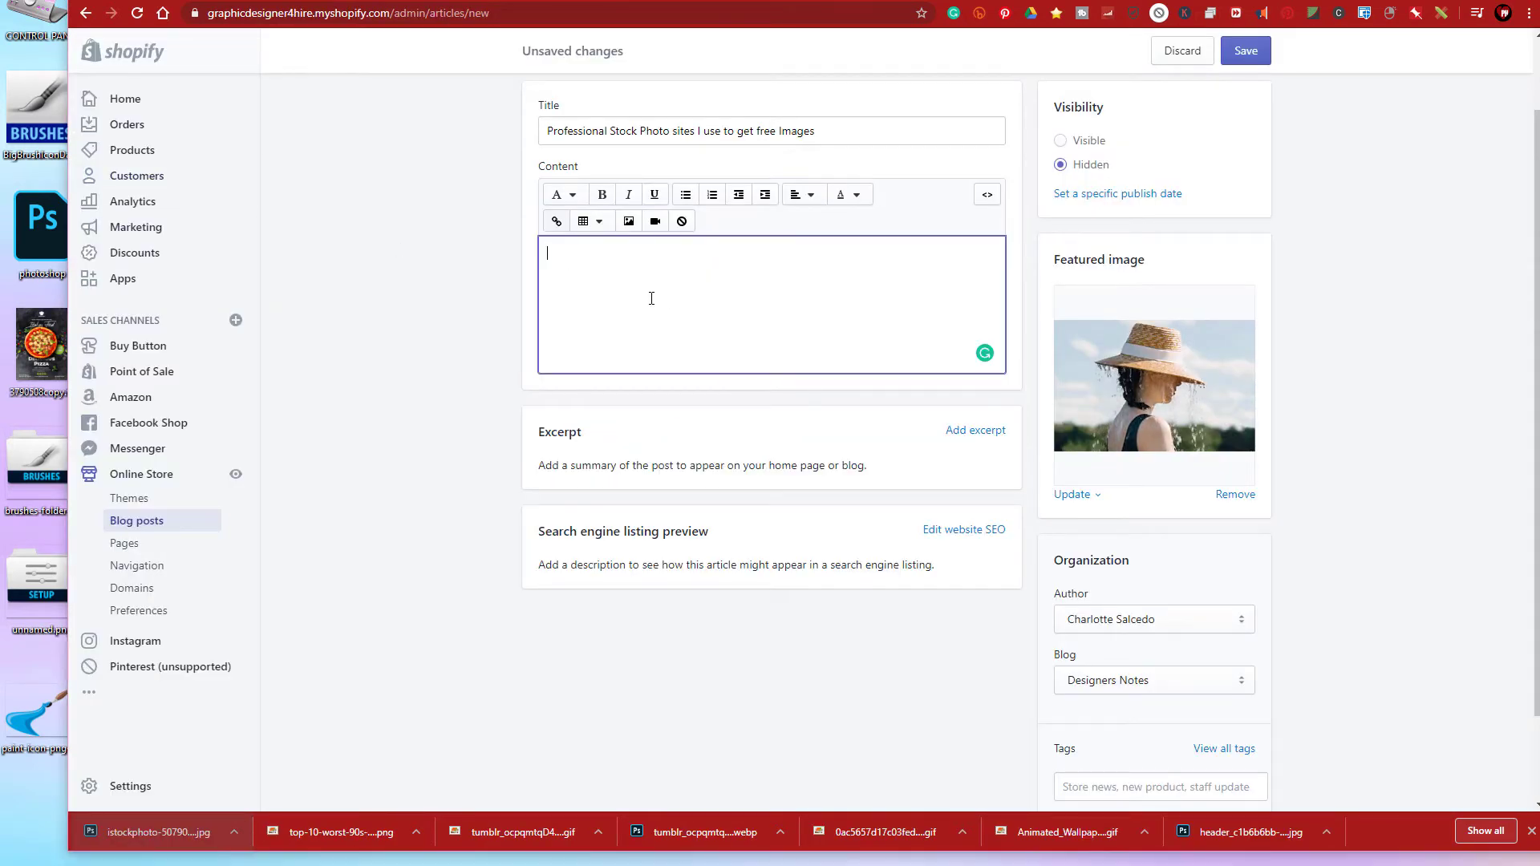
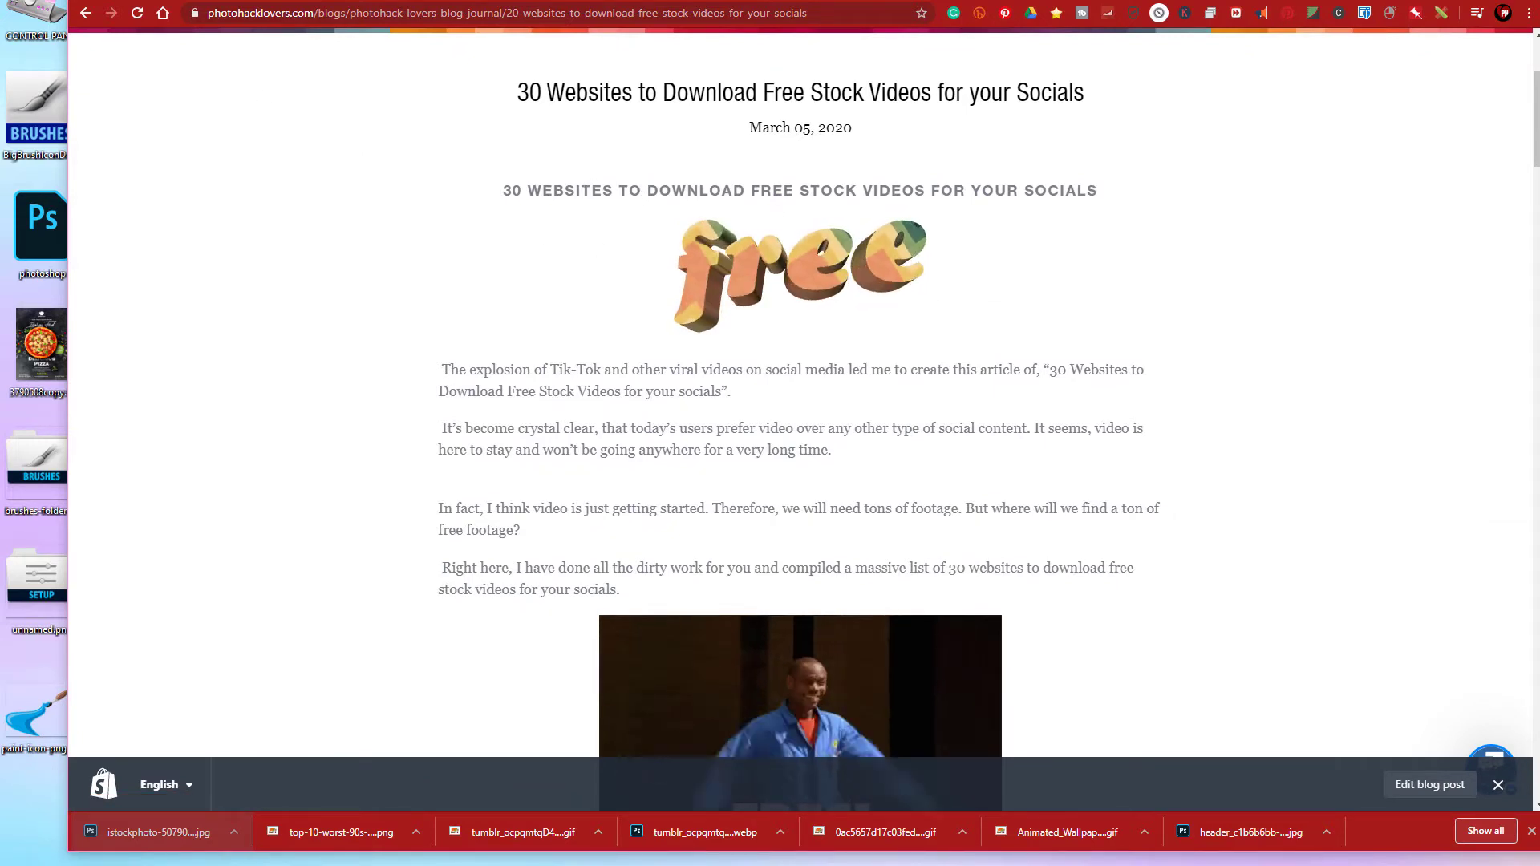
- Review the image and text layout of the "30 Websites to Download Free Stock Videos for your Socials" article, and return to the new post
scroll(936, 152, "up", 3)
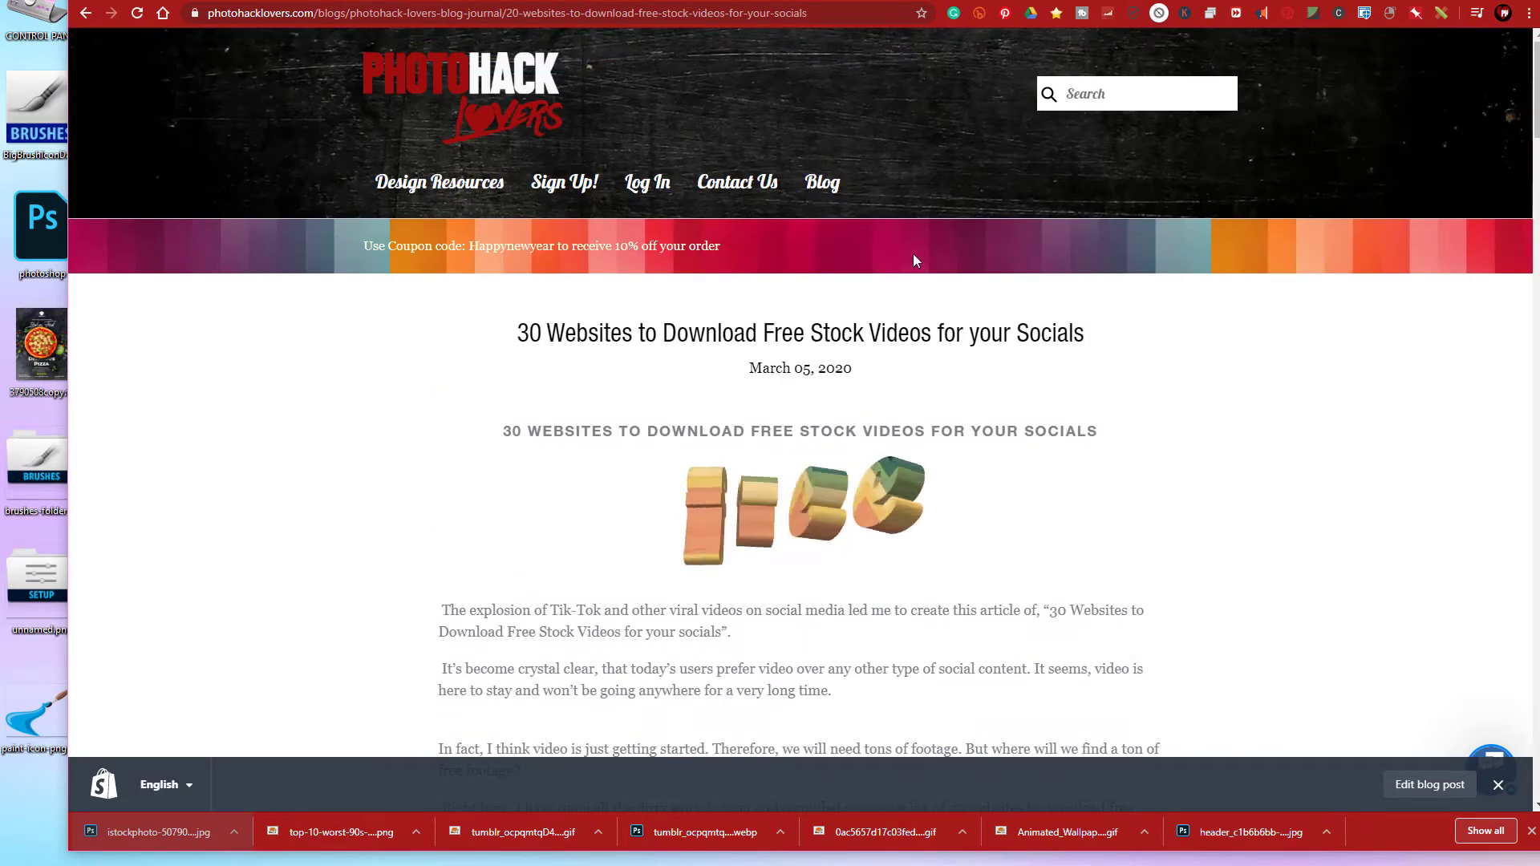
scroll(915, 258, "down", 9)
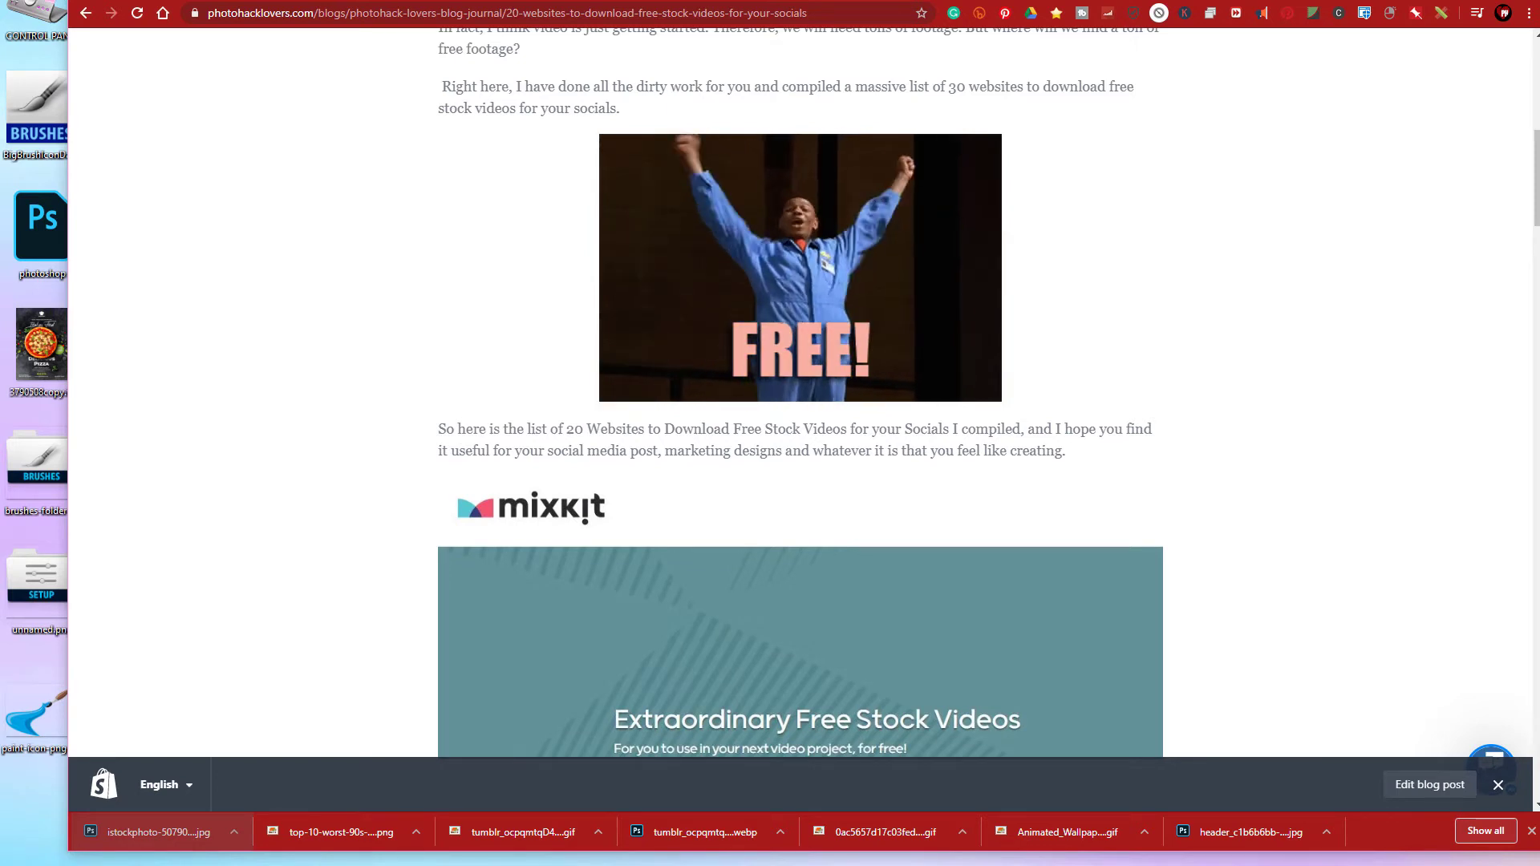
key("ctrl+Tab")
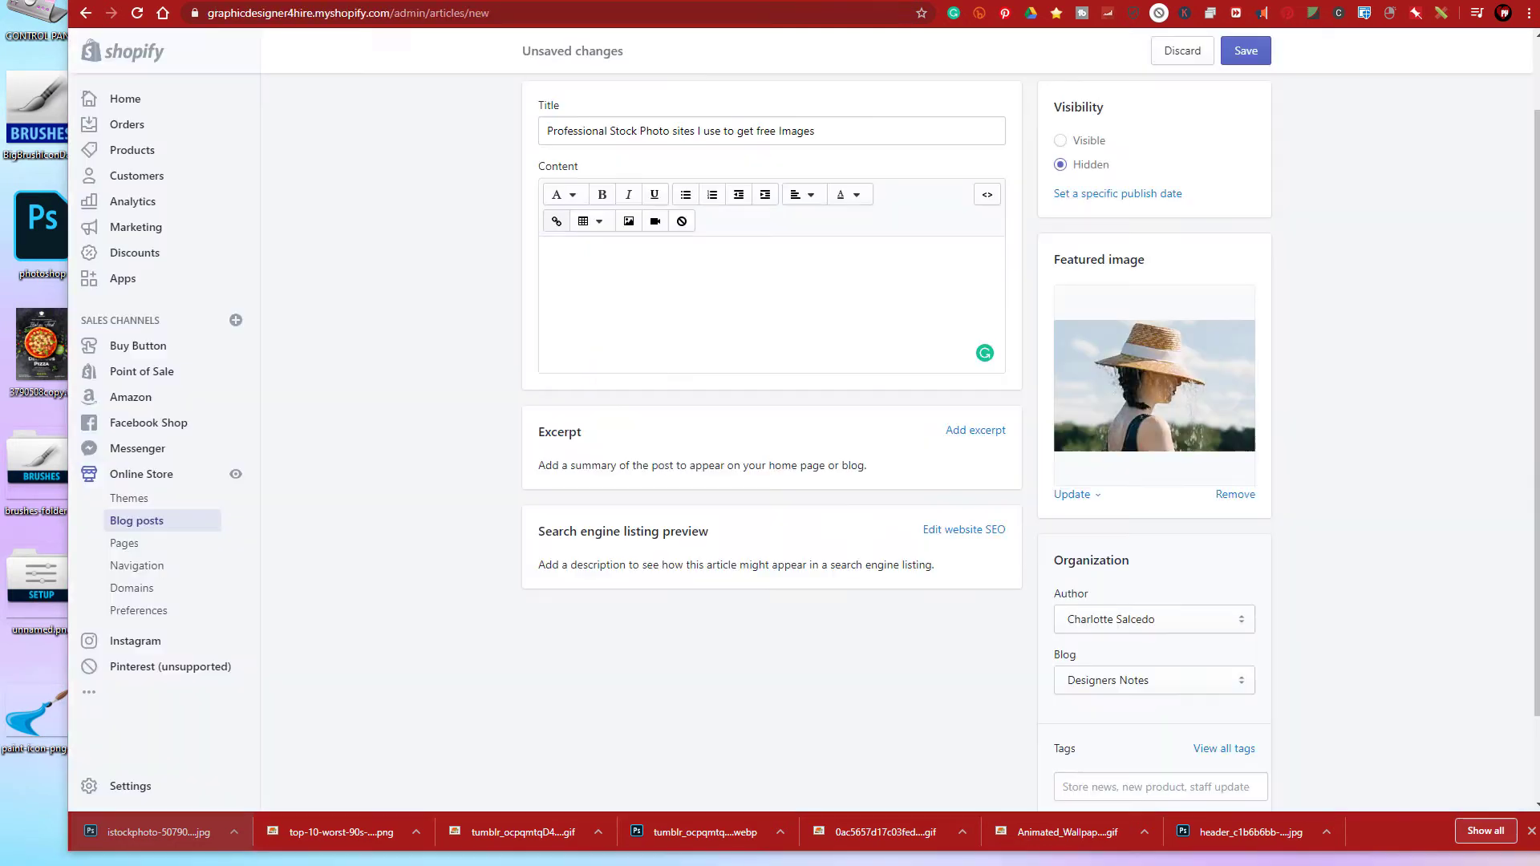
- Upload freestock-photo-header.png from the desktop to the image library for the post's content
left_click(628, 222)
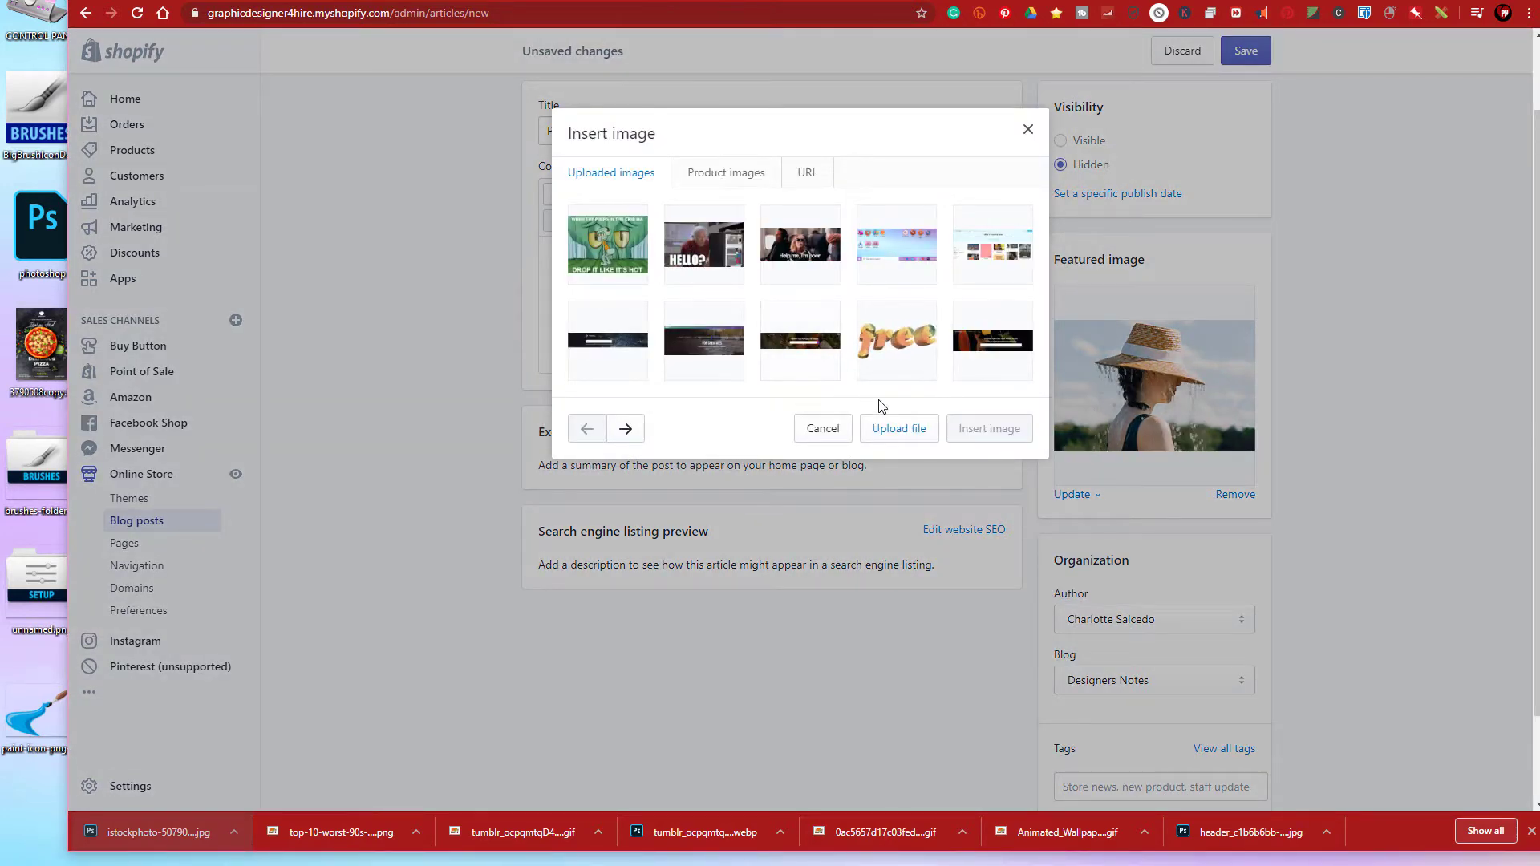
left_click(891, 428)
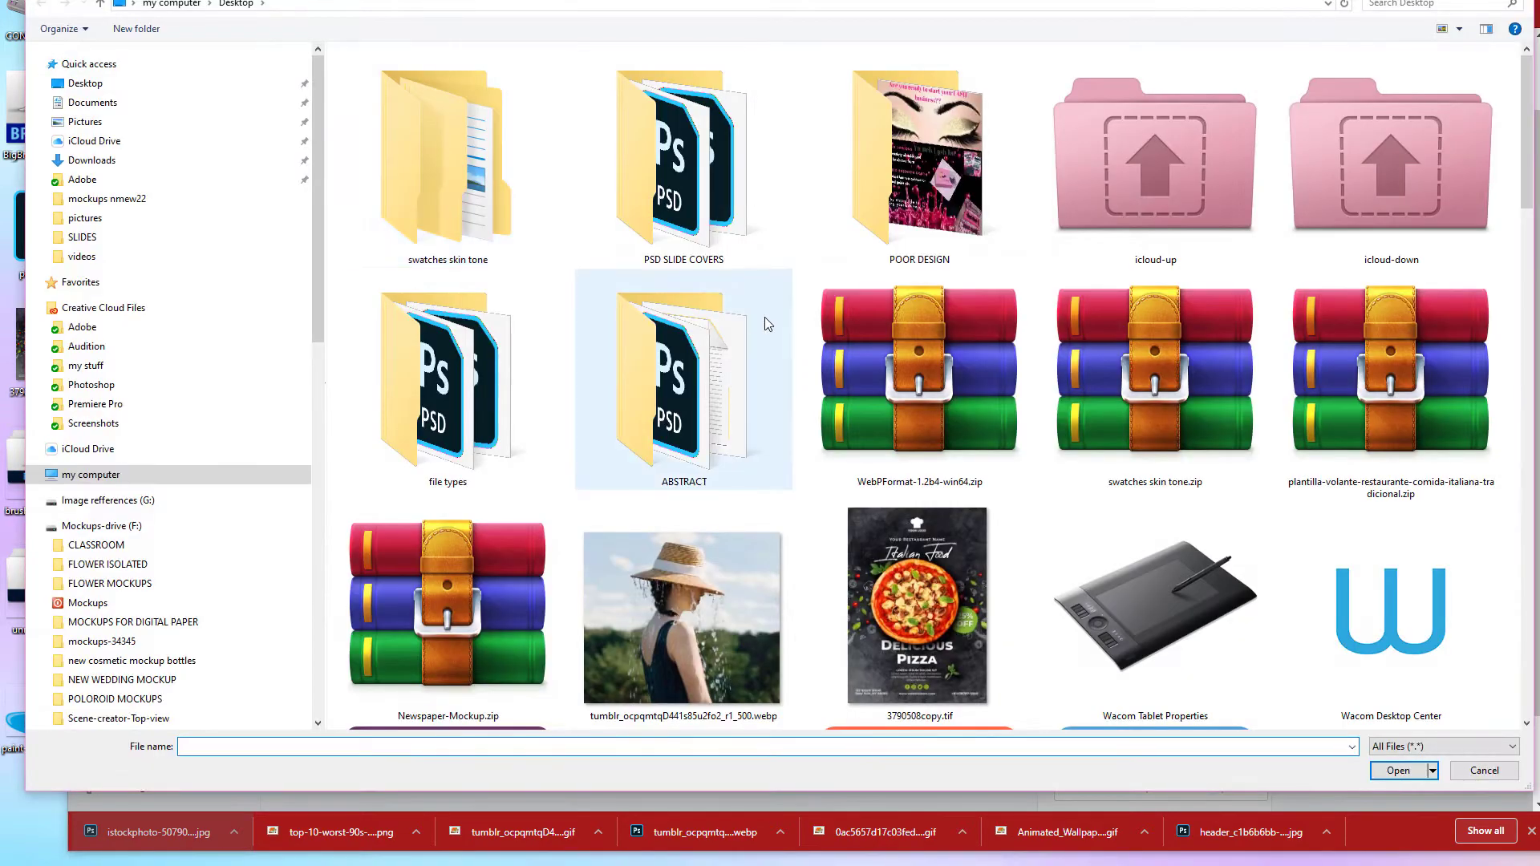
scroll(764, 319, "down", 10)
left_click(890, 370)
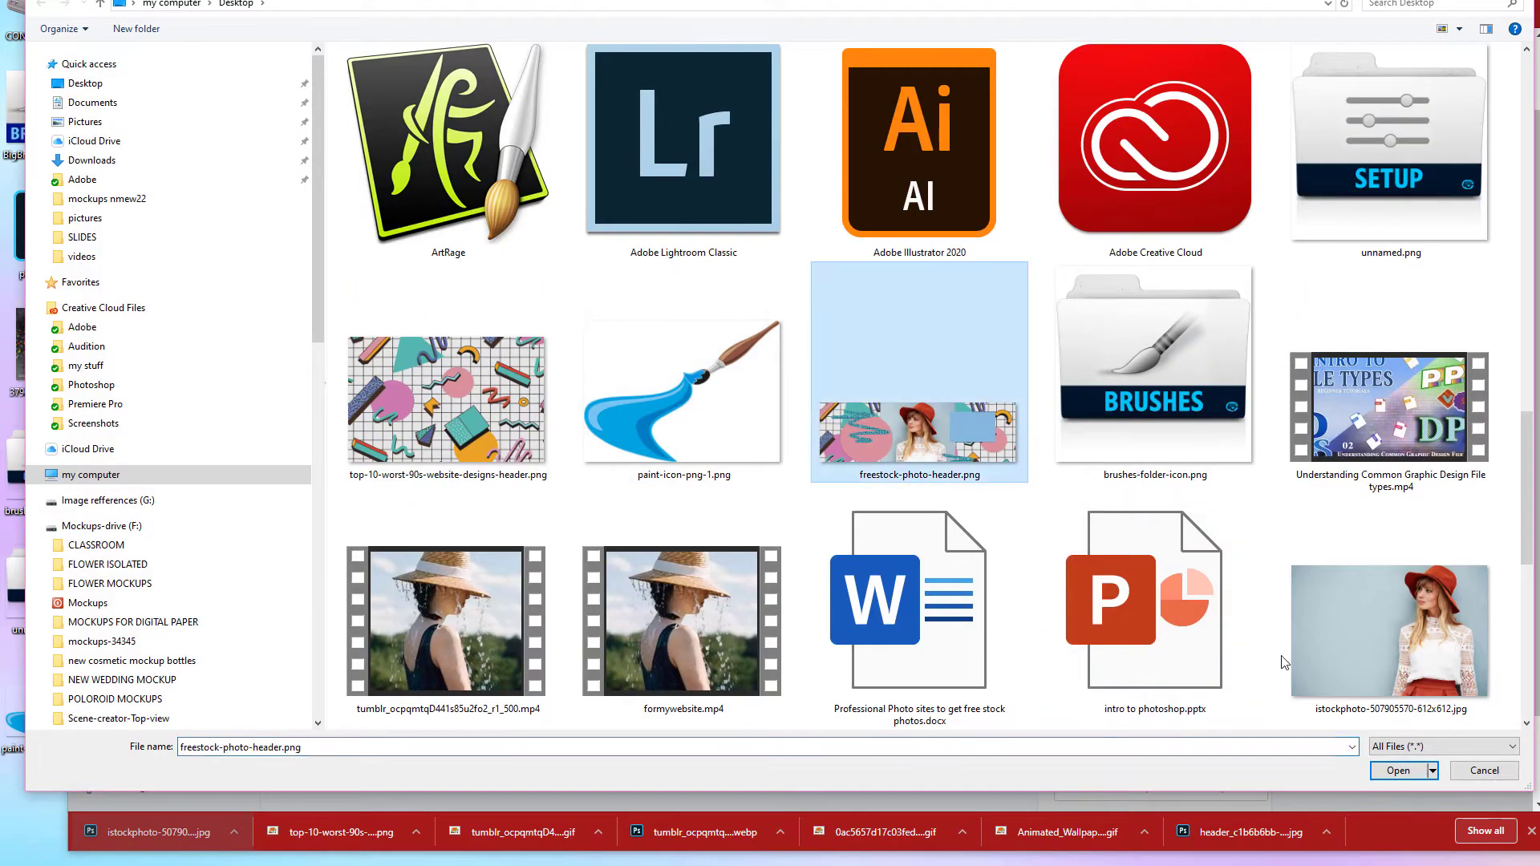
left_click(1398, 770)
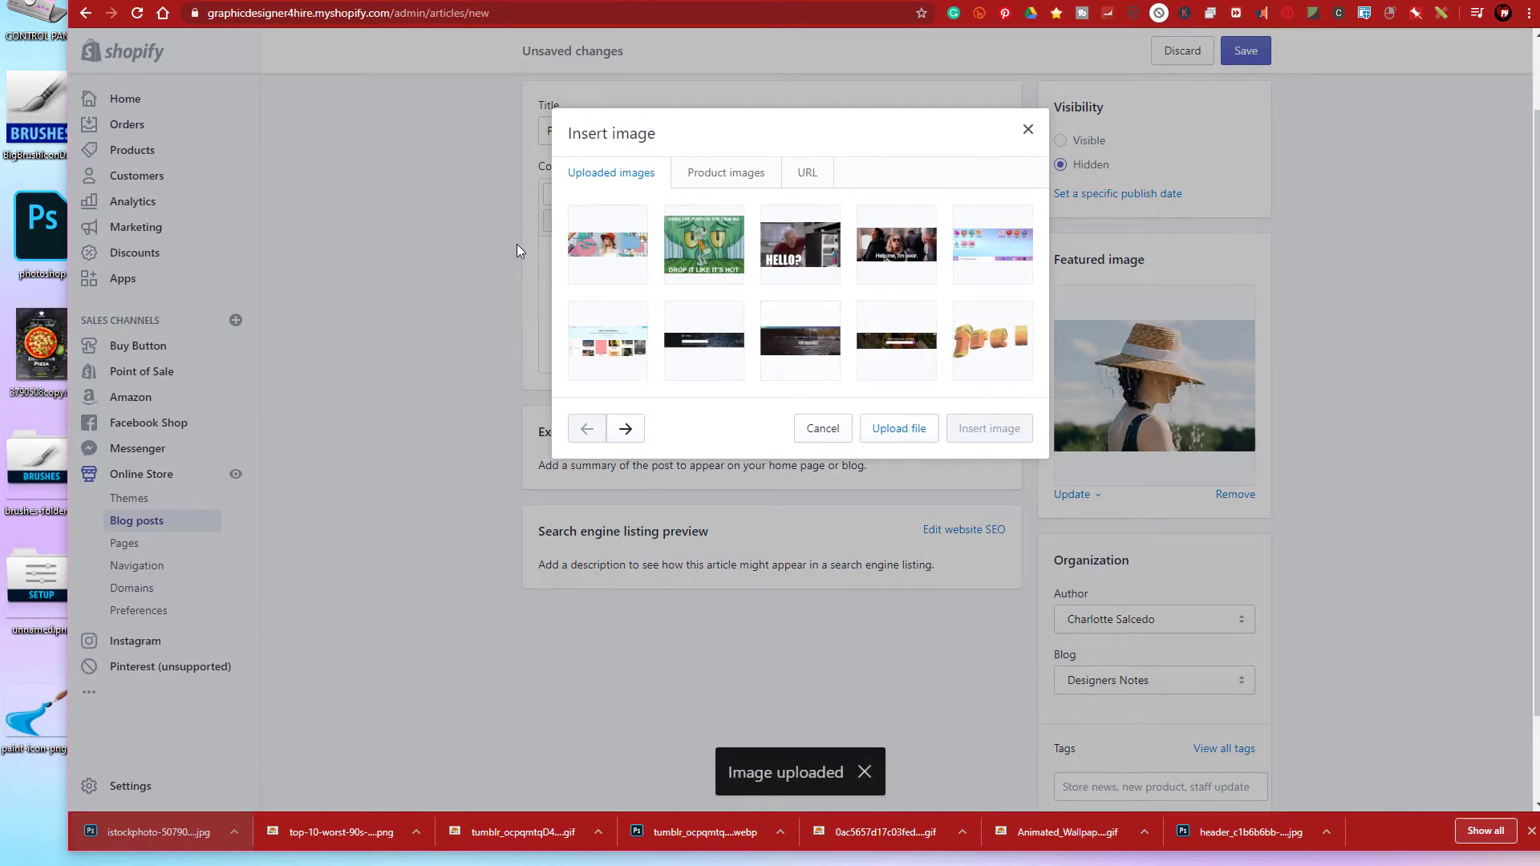
- Insert the uploaded header image at 1024x1024 with the alt text "Professional Stock Photo sites I use to get free Images"
left_click(604, 247)
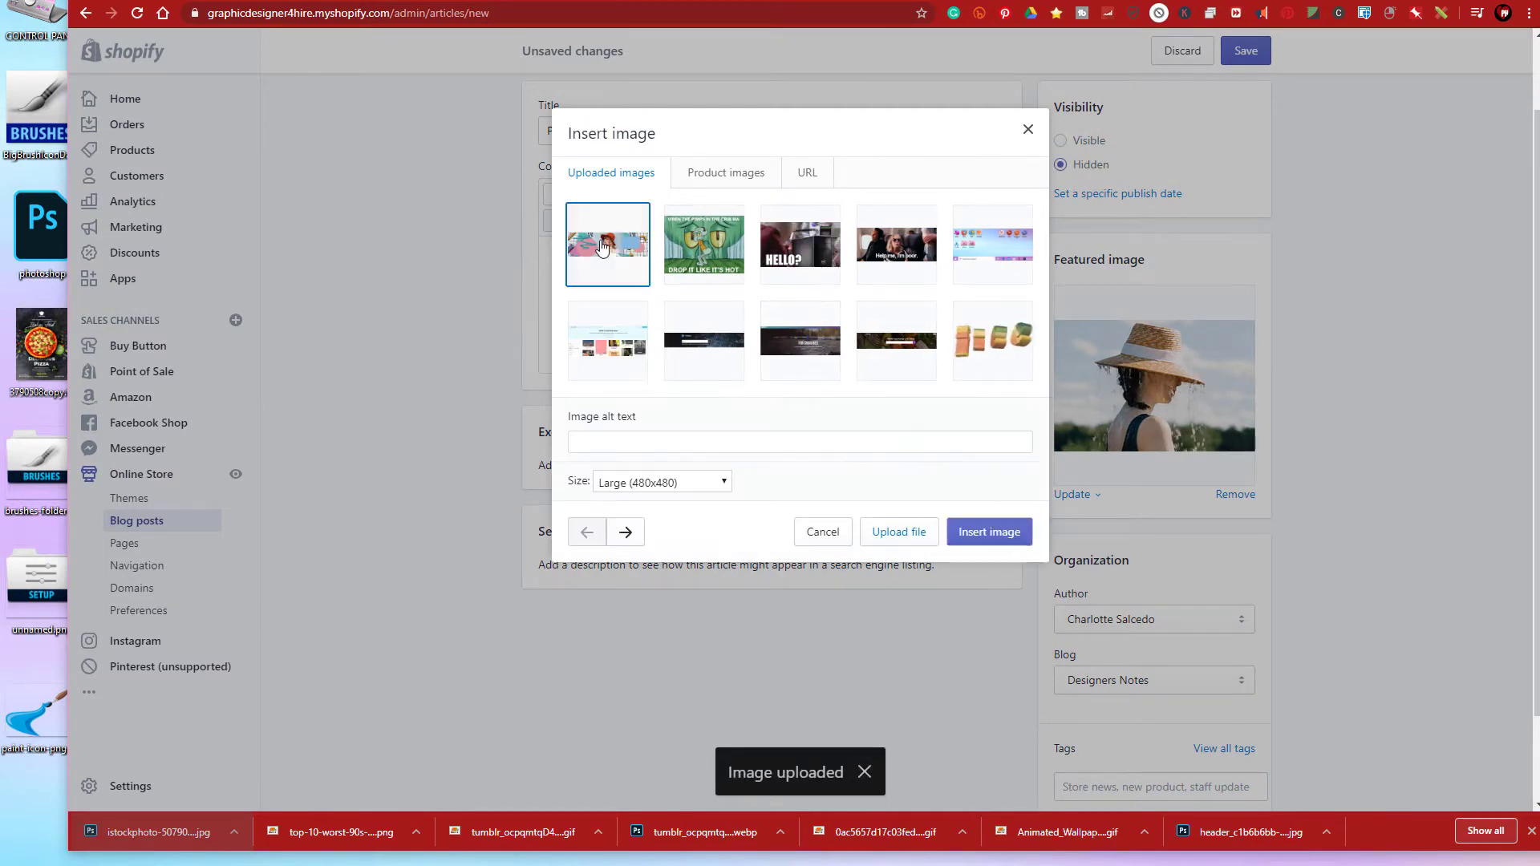
left_click(663, 487)
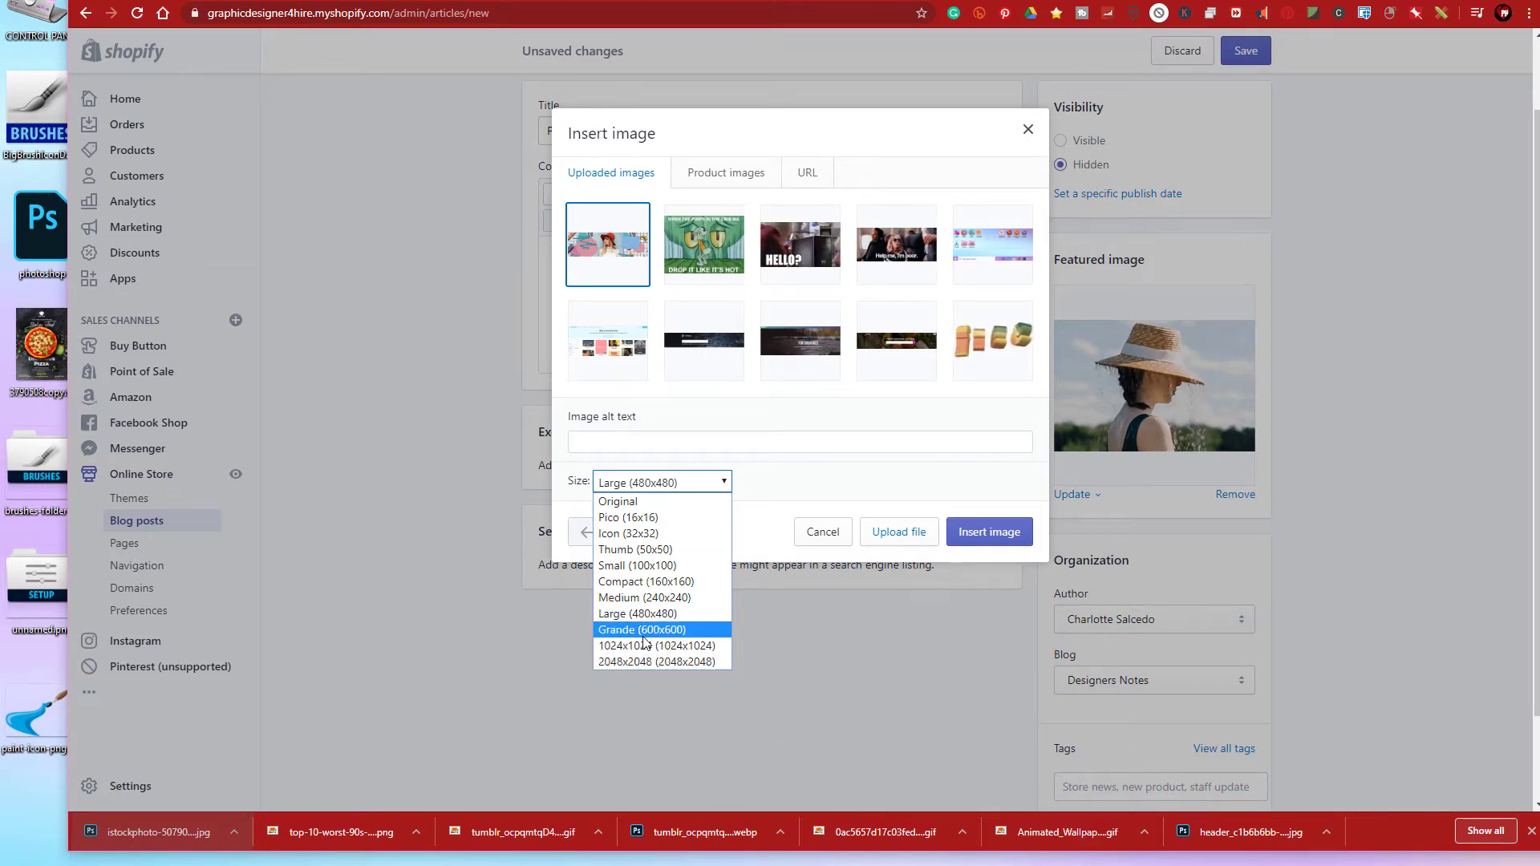
left_click(646, 646)
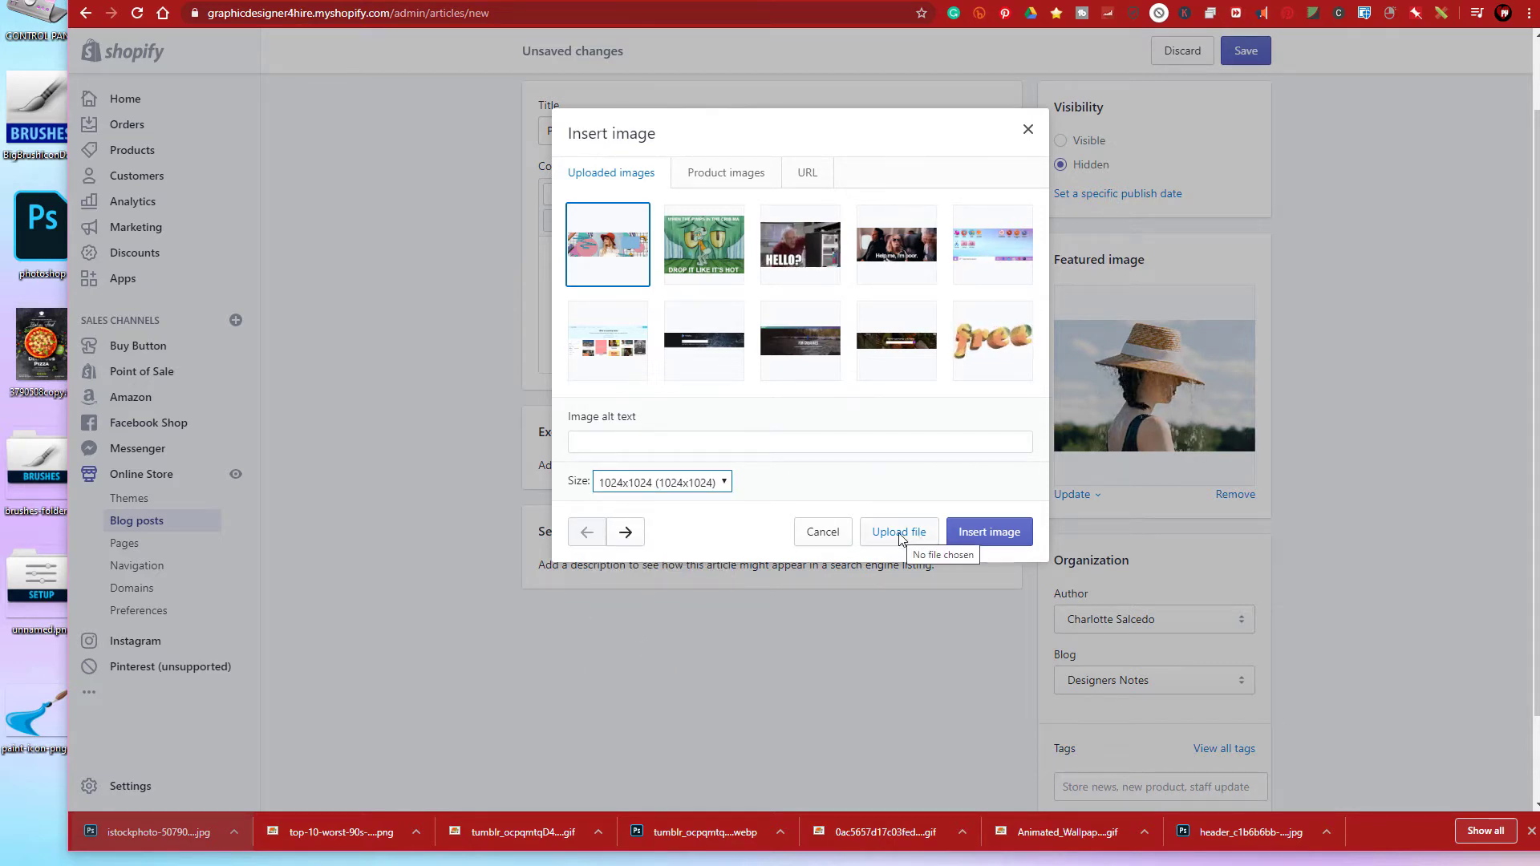
left_click(603, 439)
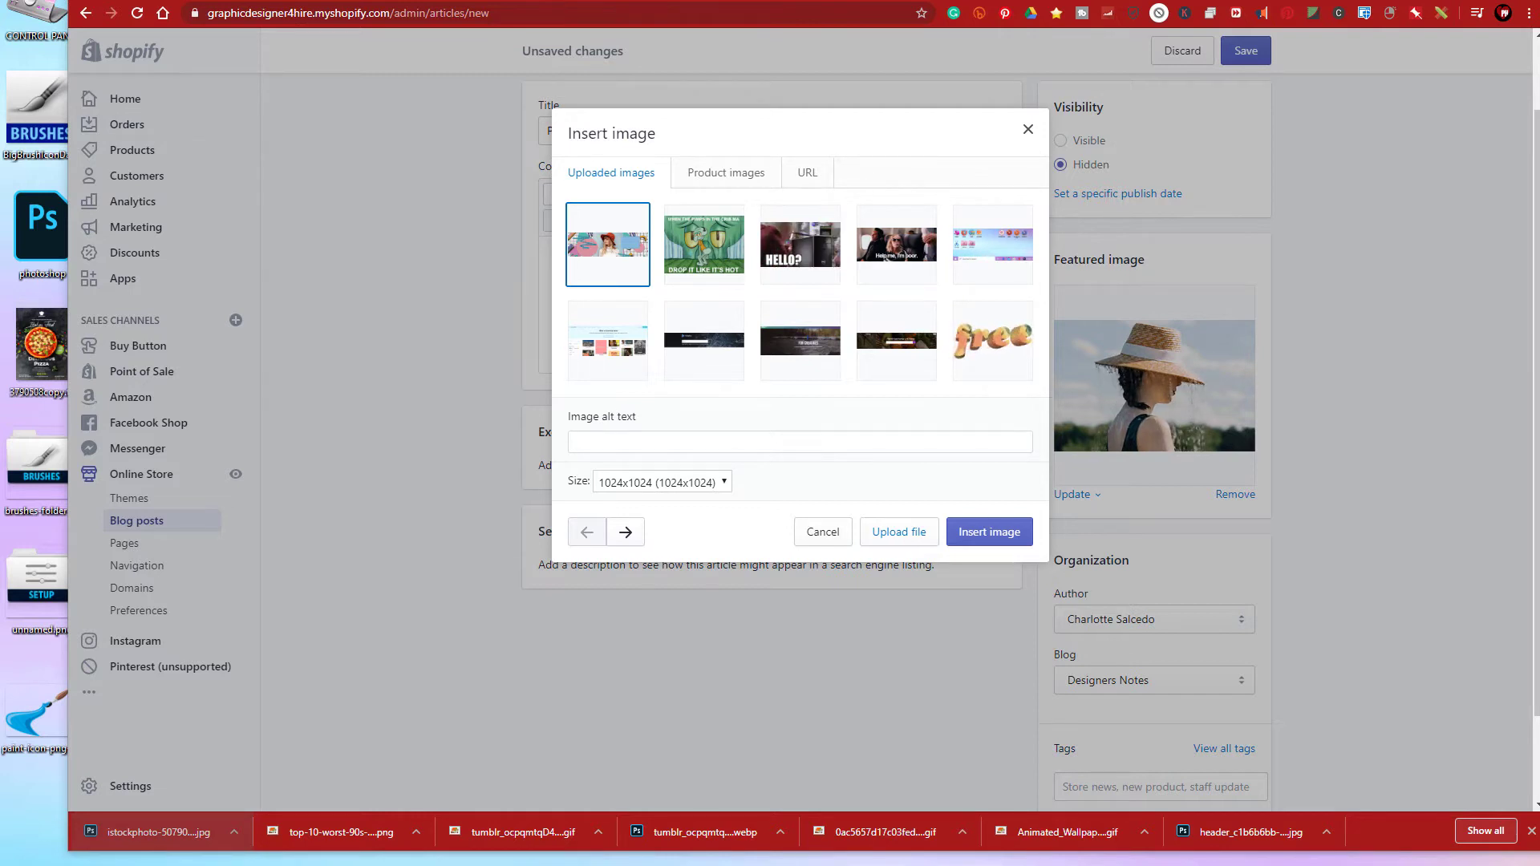
right_click(604, 442)
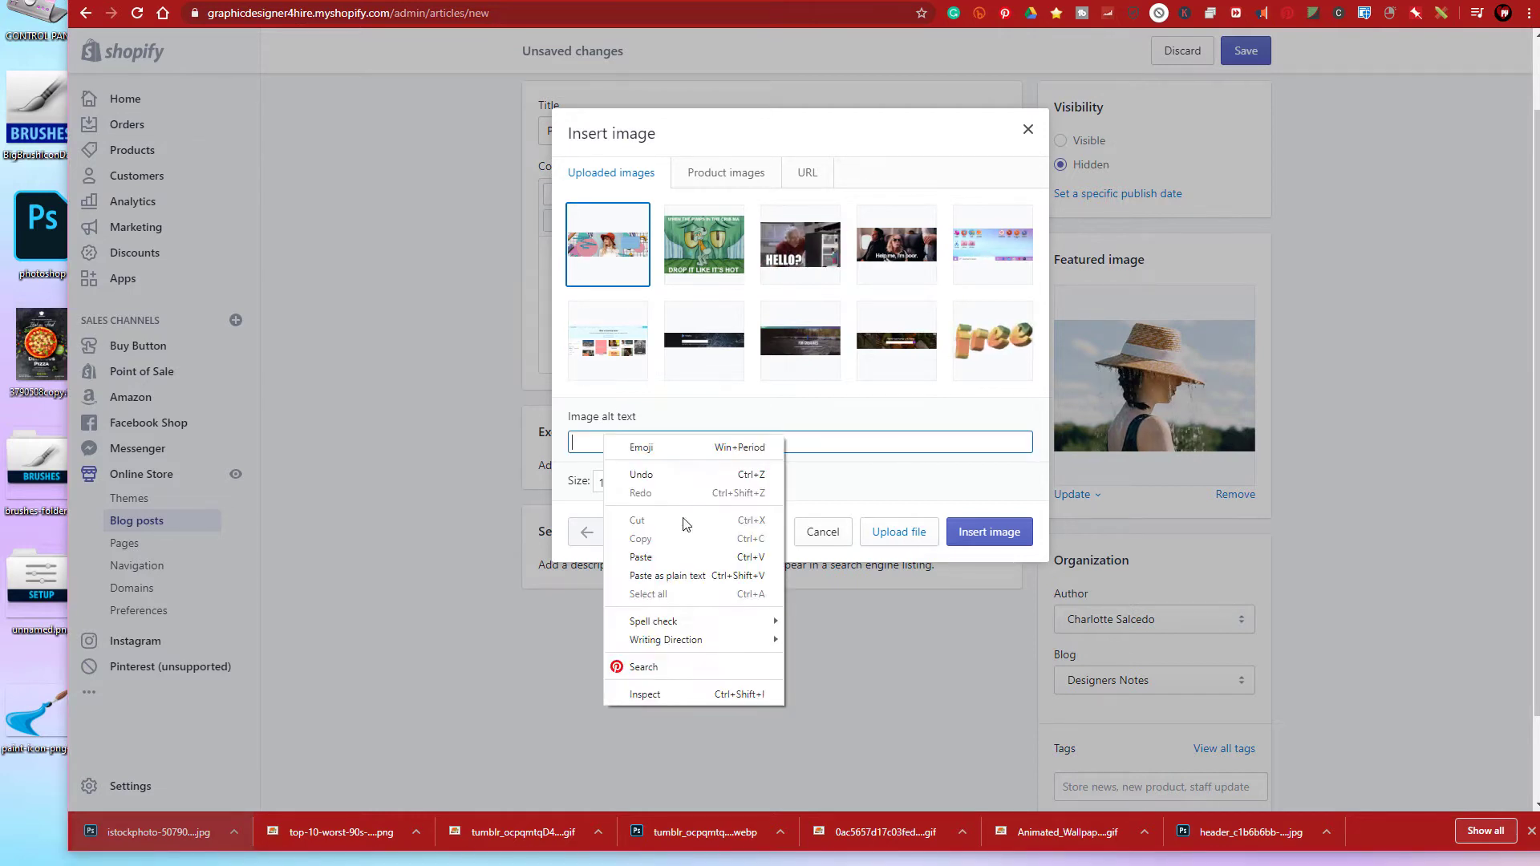
left_click(650, 559)
left_click(988, 533)
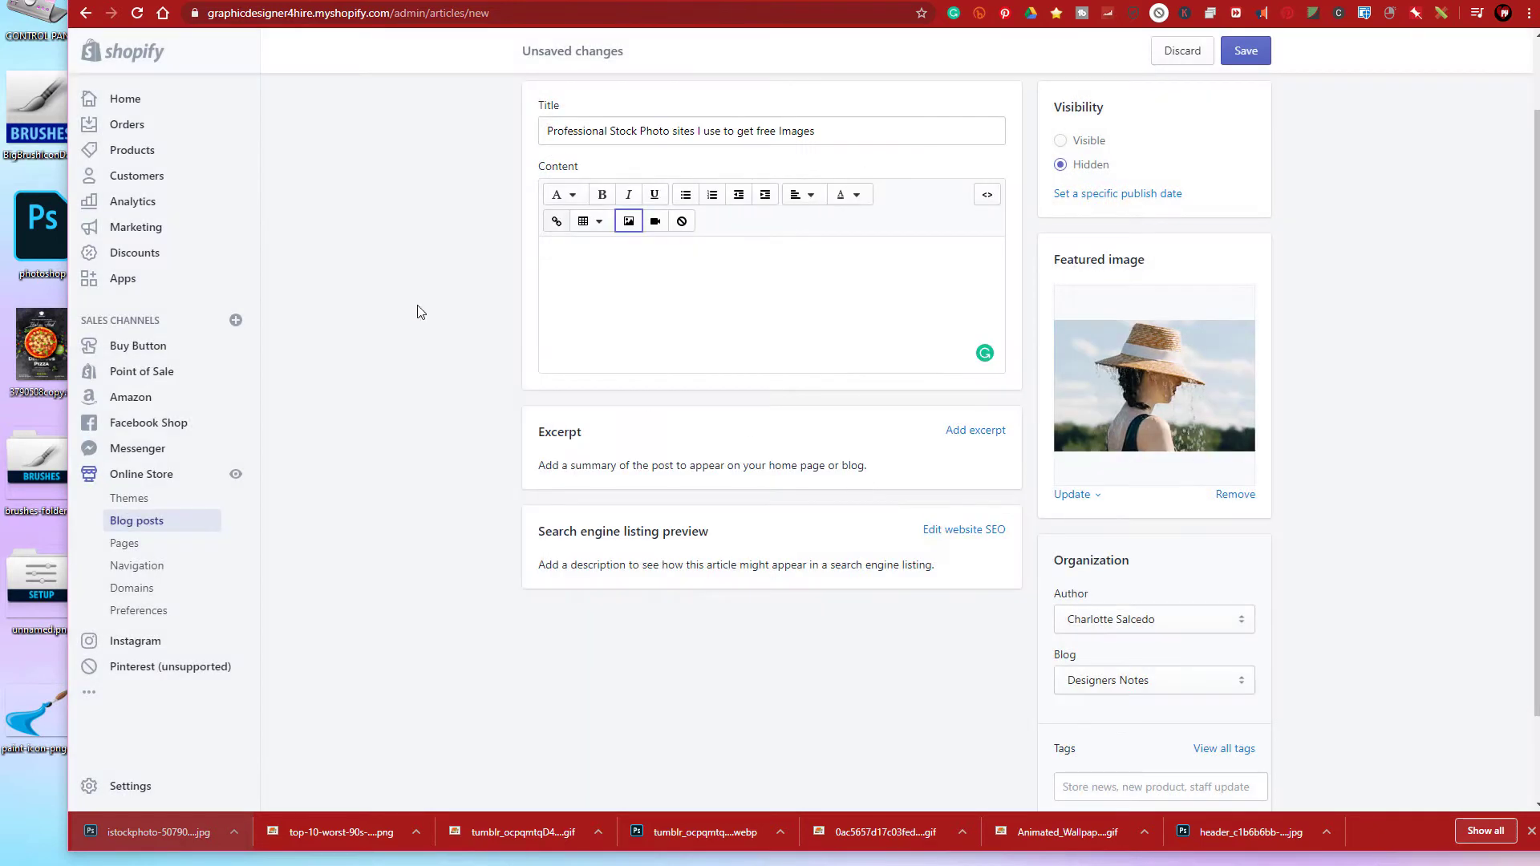
- Show the content's HTML, enlarge the code area, and add a blank line with a new line below the image code
left_click(990, 196)
left_click(610, 272)
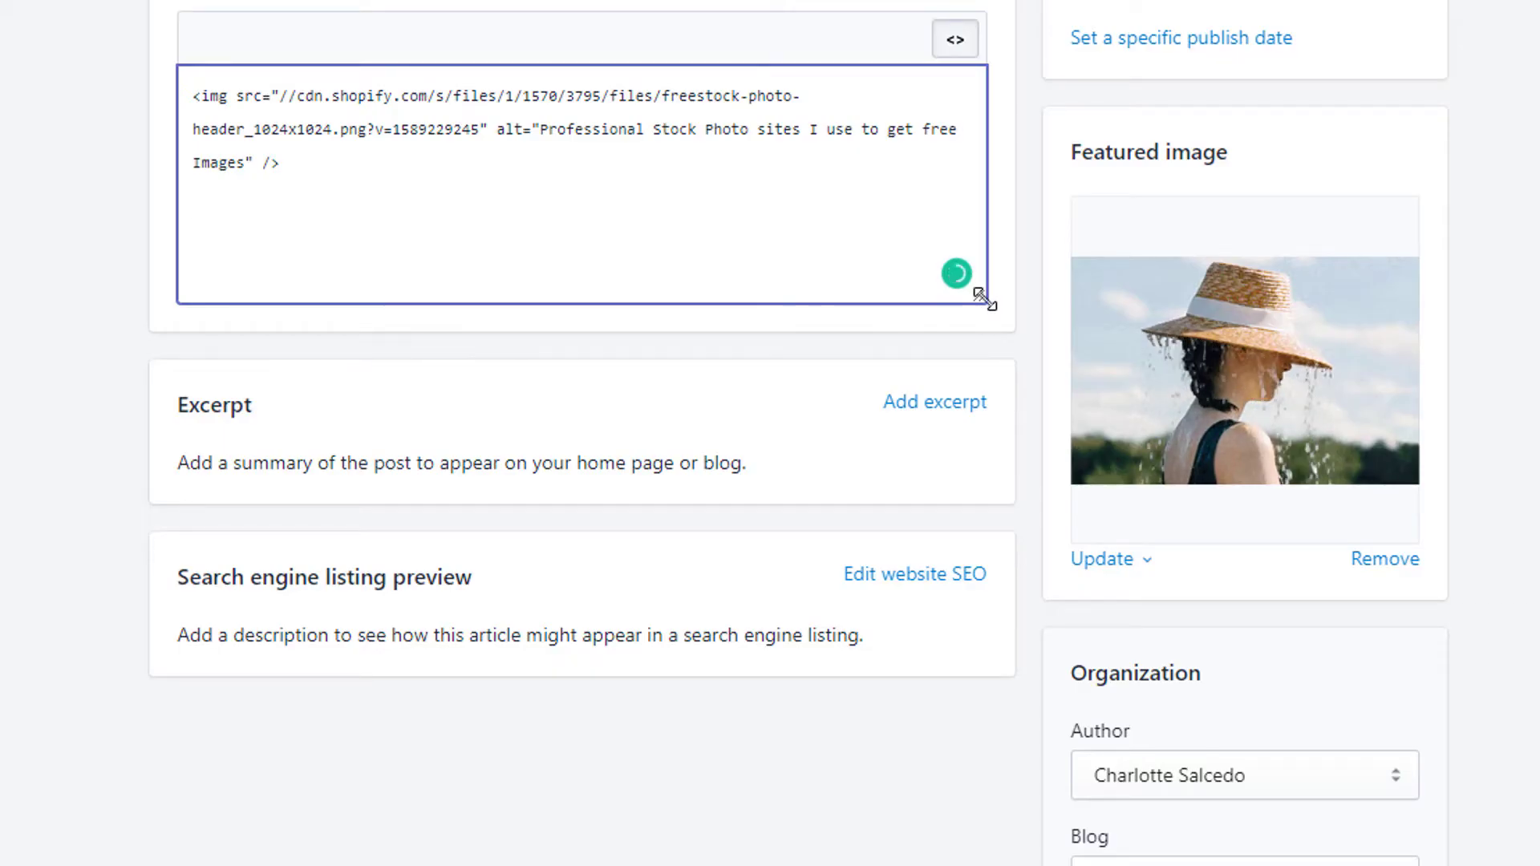
left_click_drag(985, 297, 1060, 863)
key("Return")
key("Return")
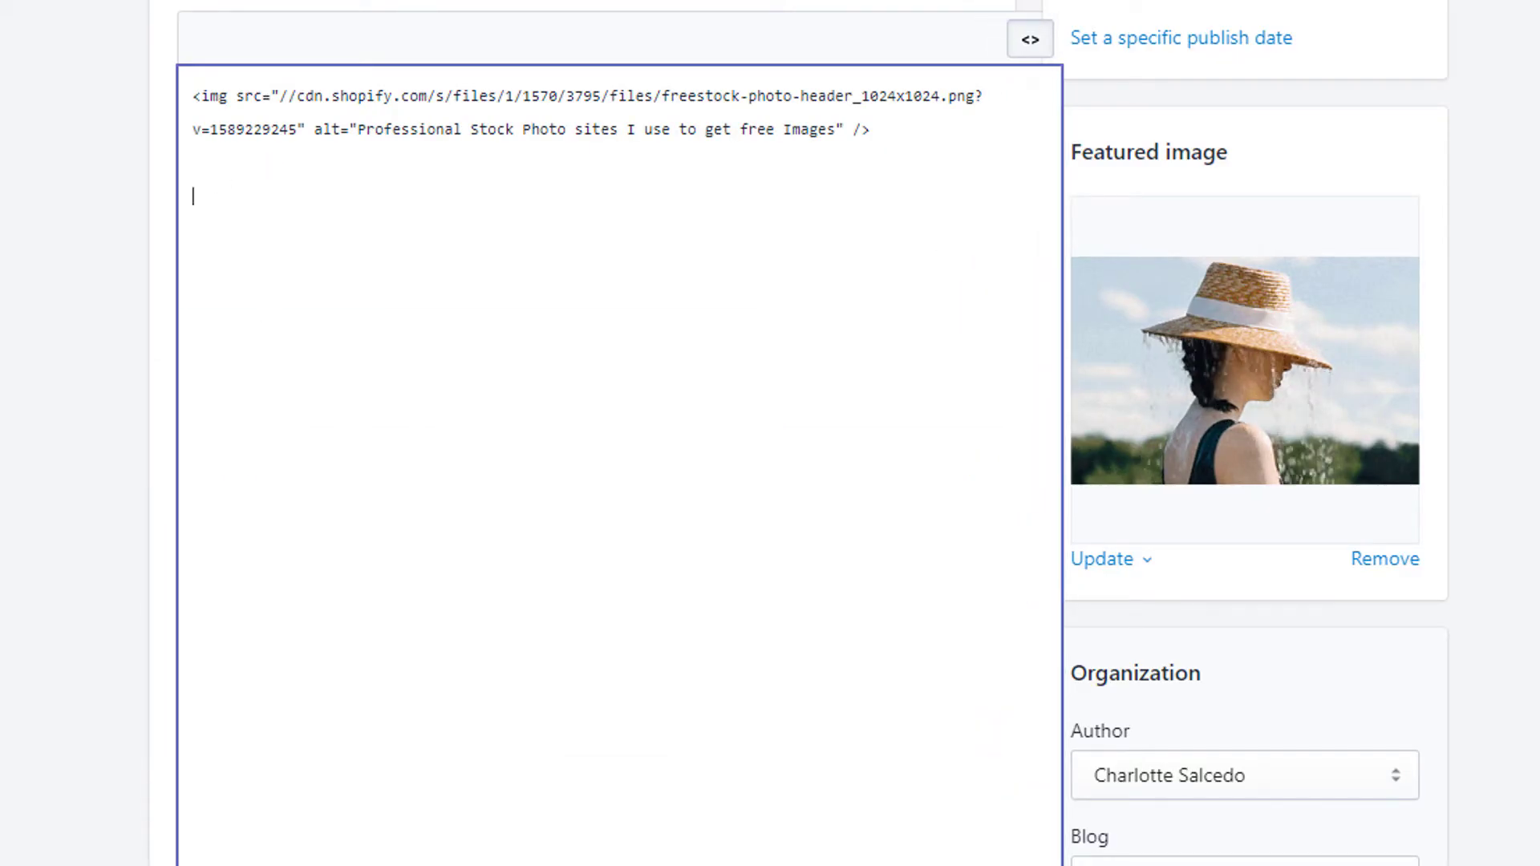
key("Tab")
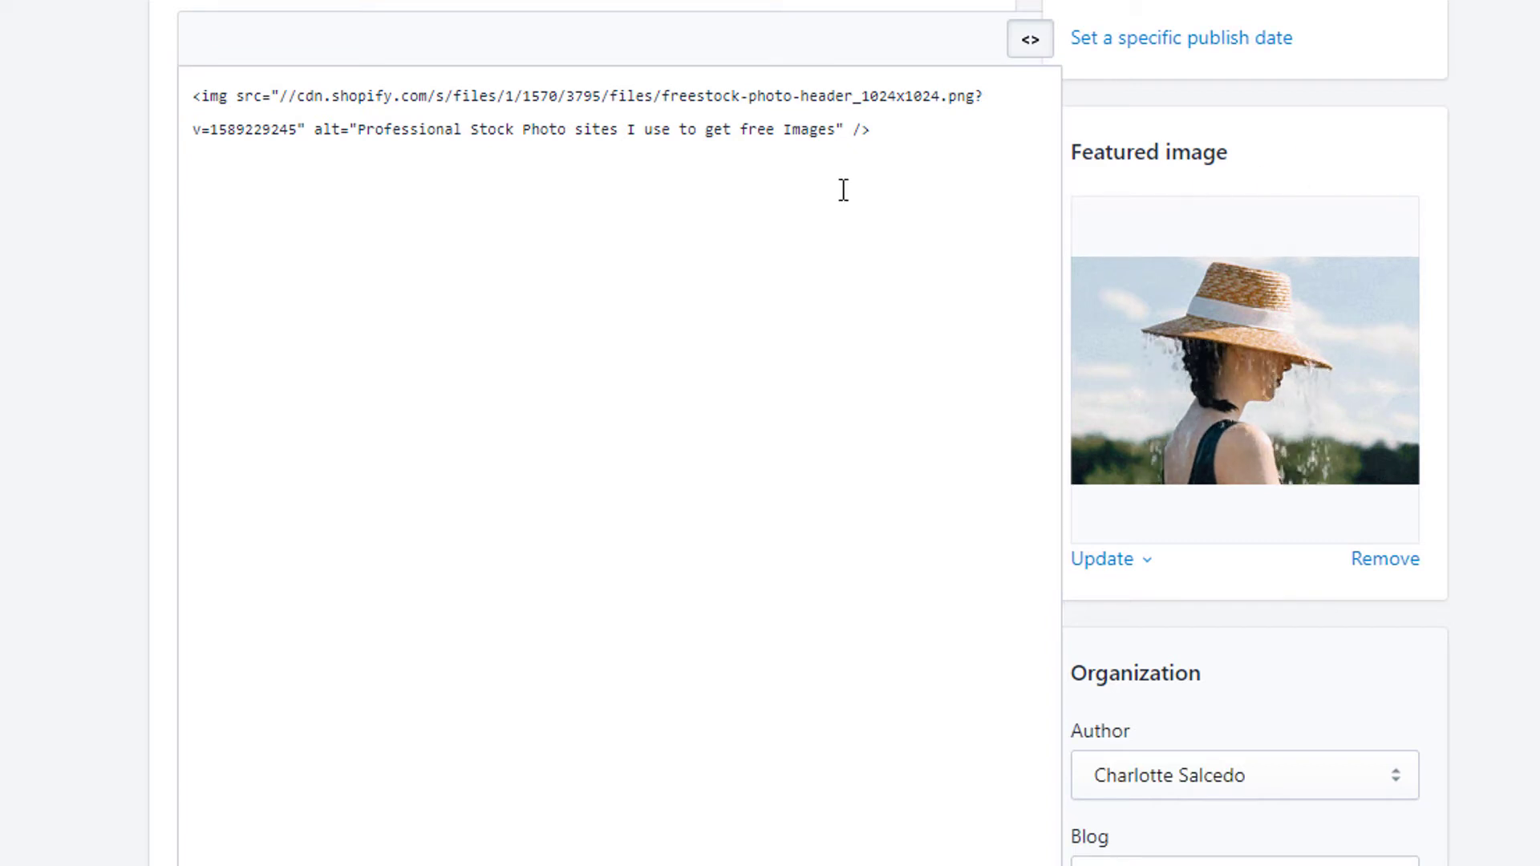
left_click(885, 152)
left_click(885, 132)
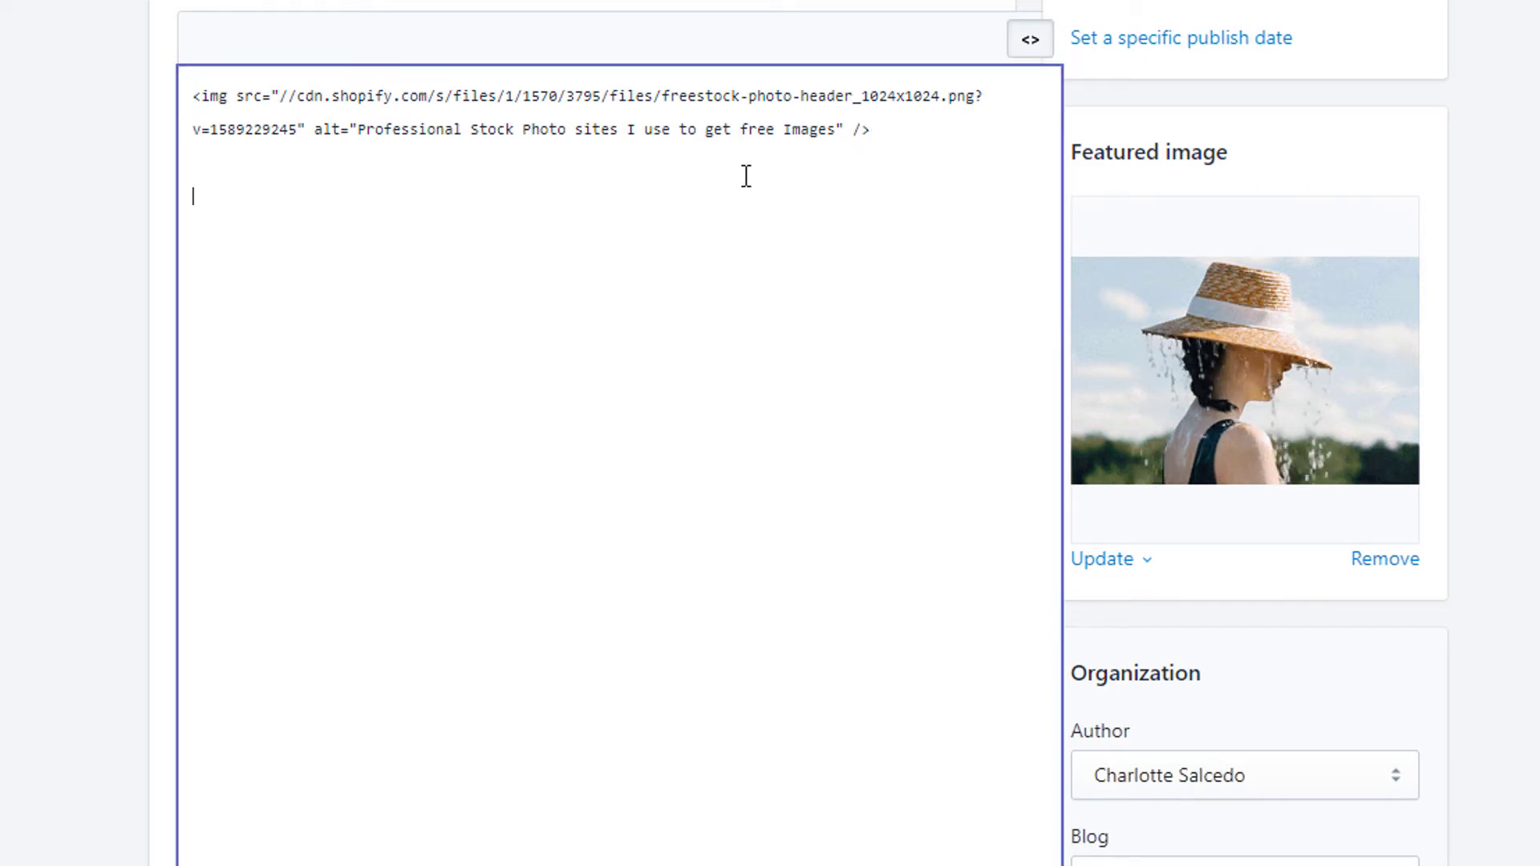
- Add "Professional Stock Photo sites I use to get free Images" below the image code, with <h1> before it and <h1/> after it
type("Professional Stock Photo sites I use to get free Images")
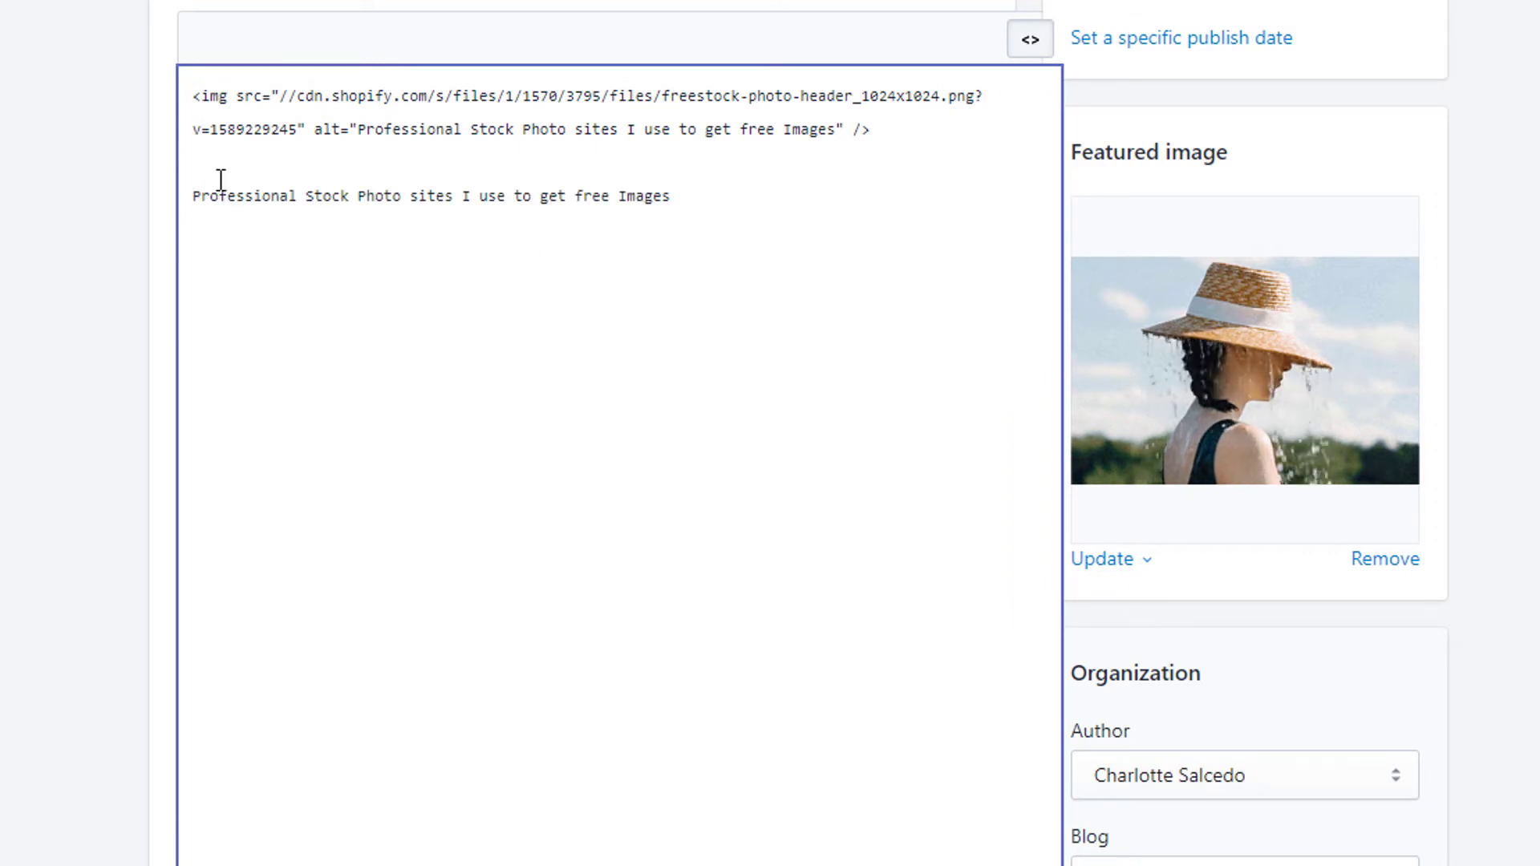
type("<")
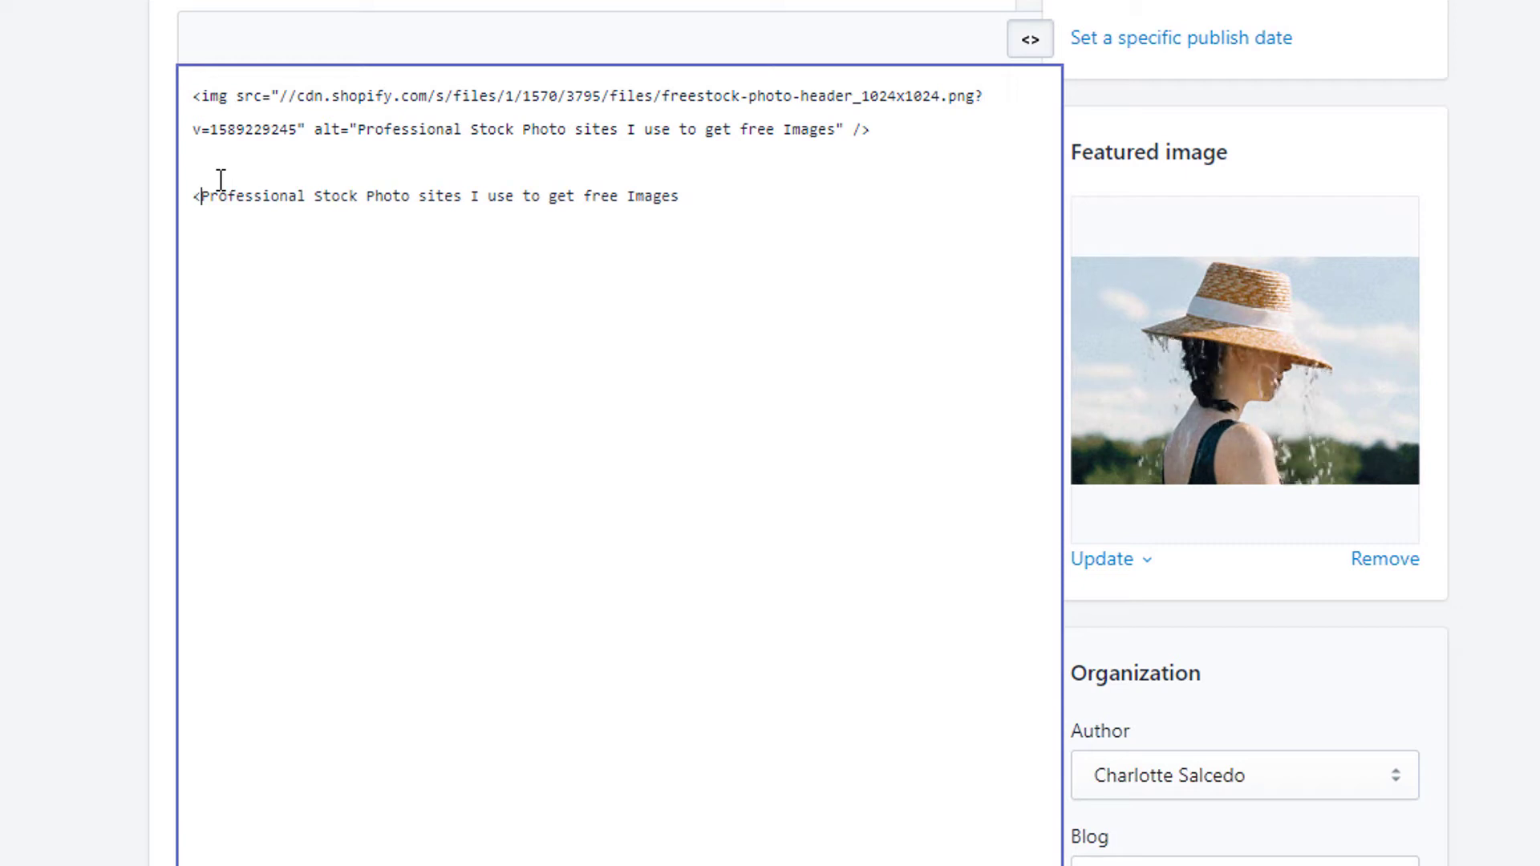
type("h")
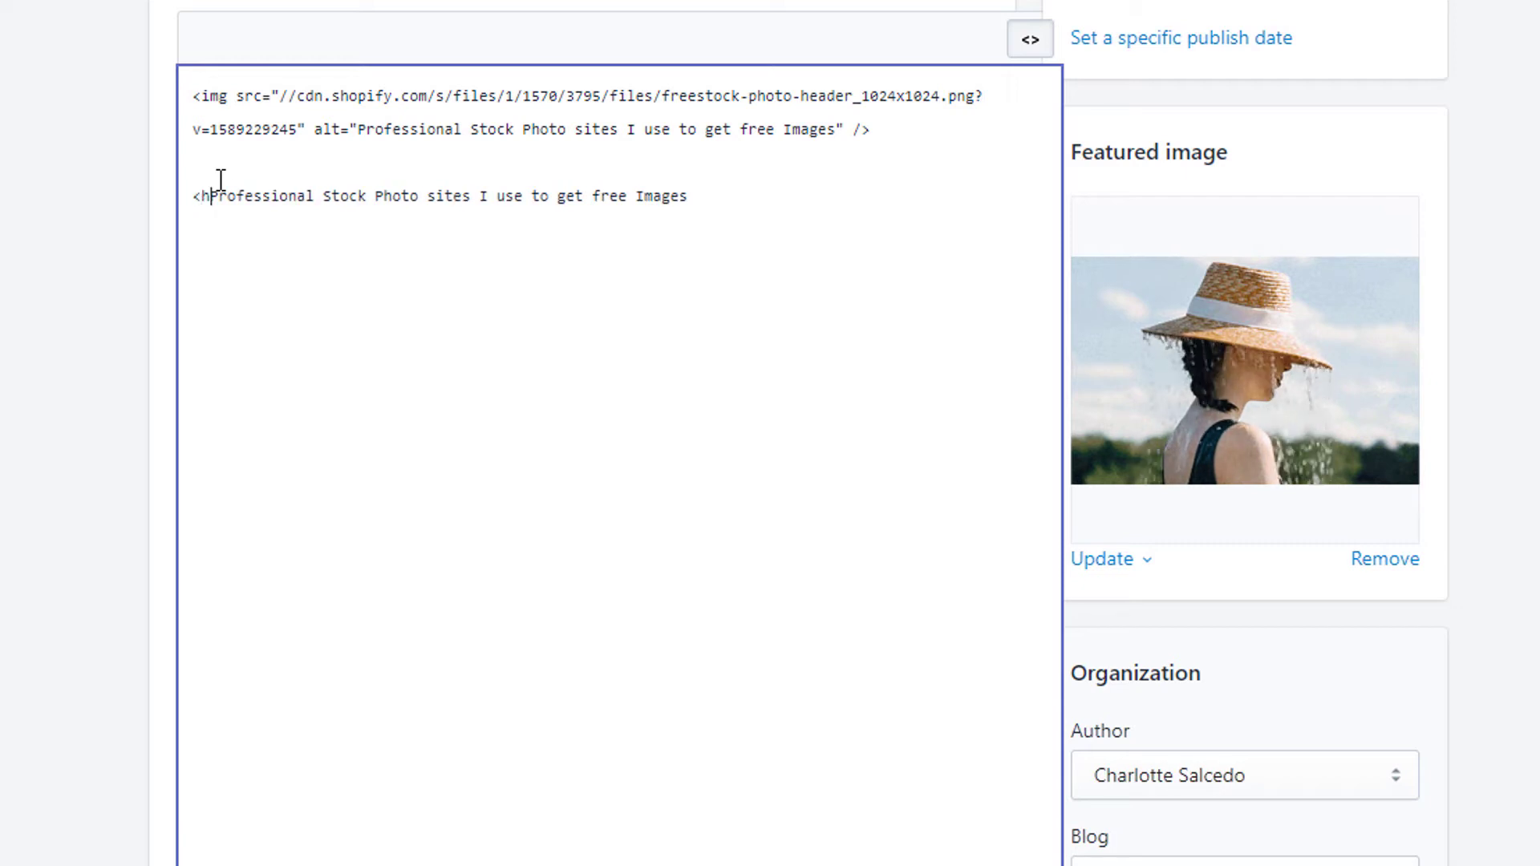
type("1")
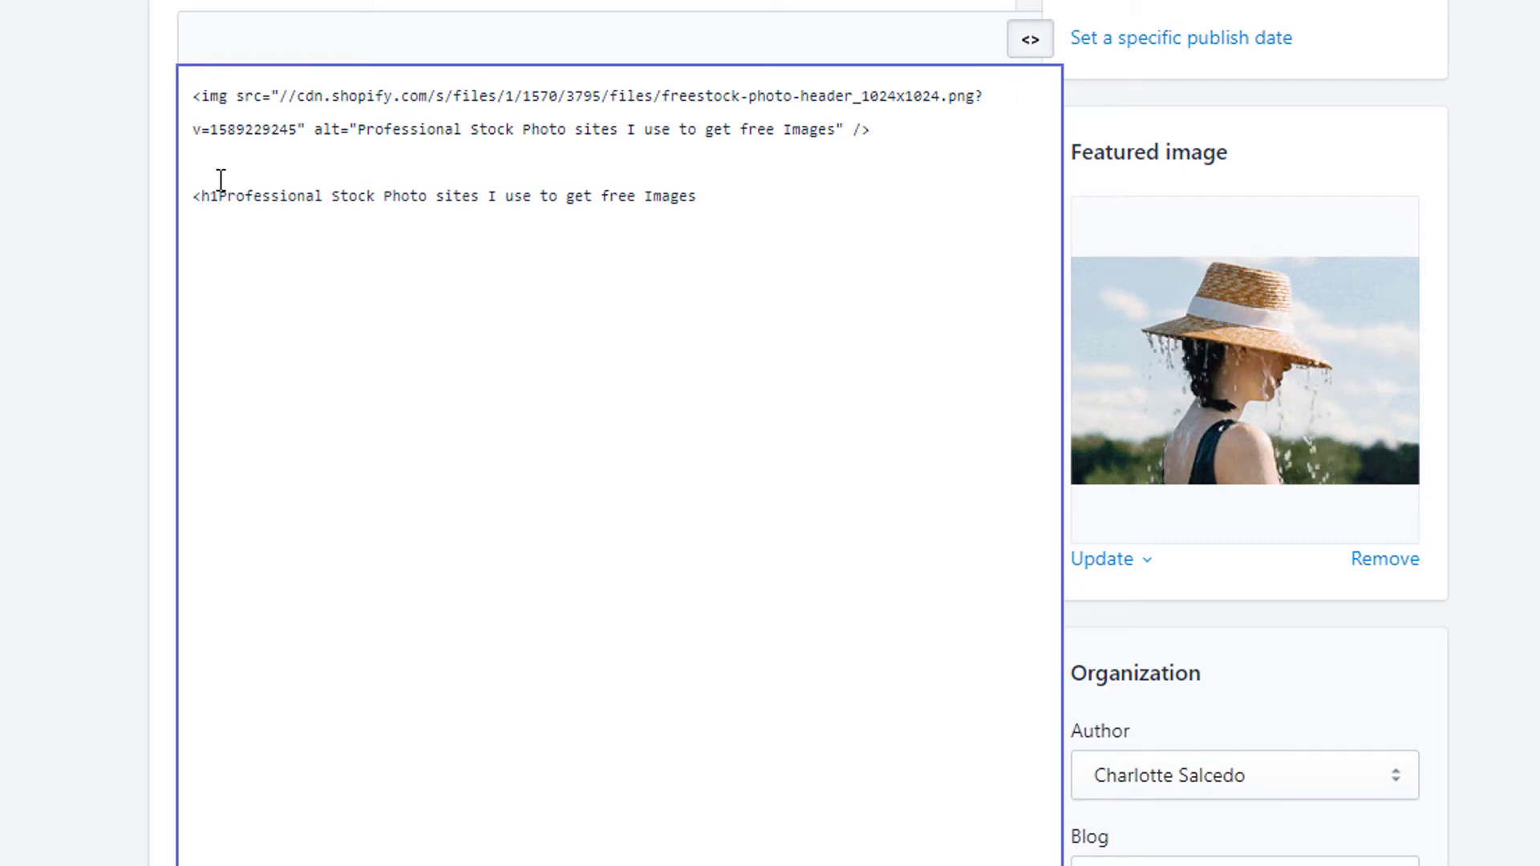
type(">")
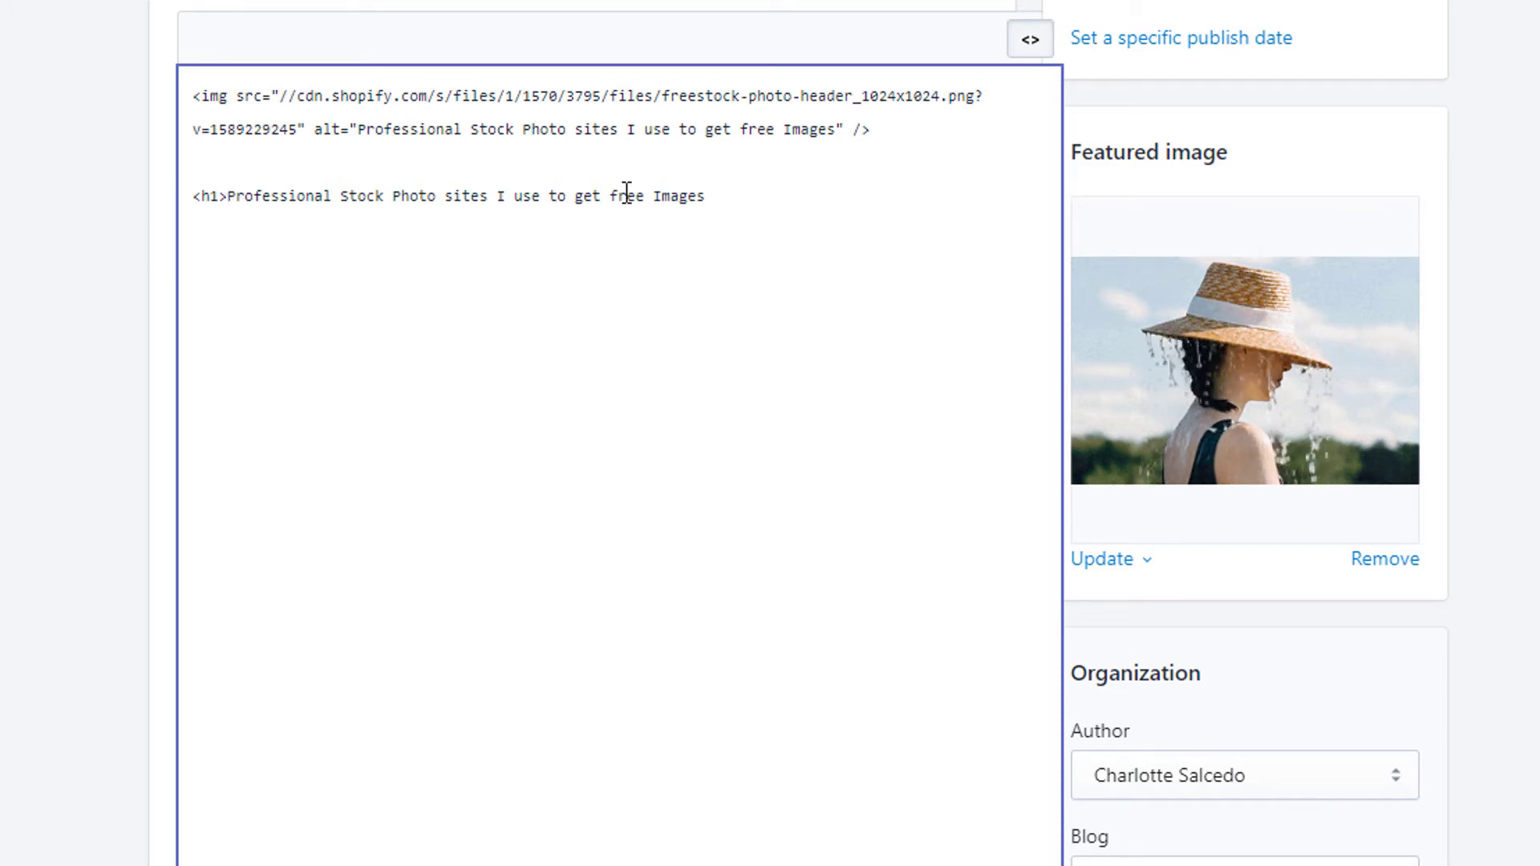
left_click(731, 198)
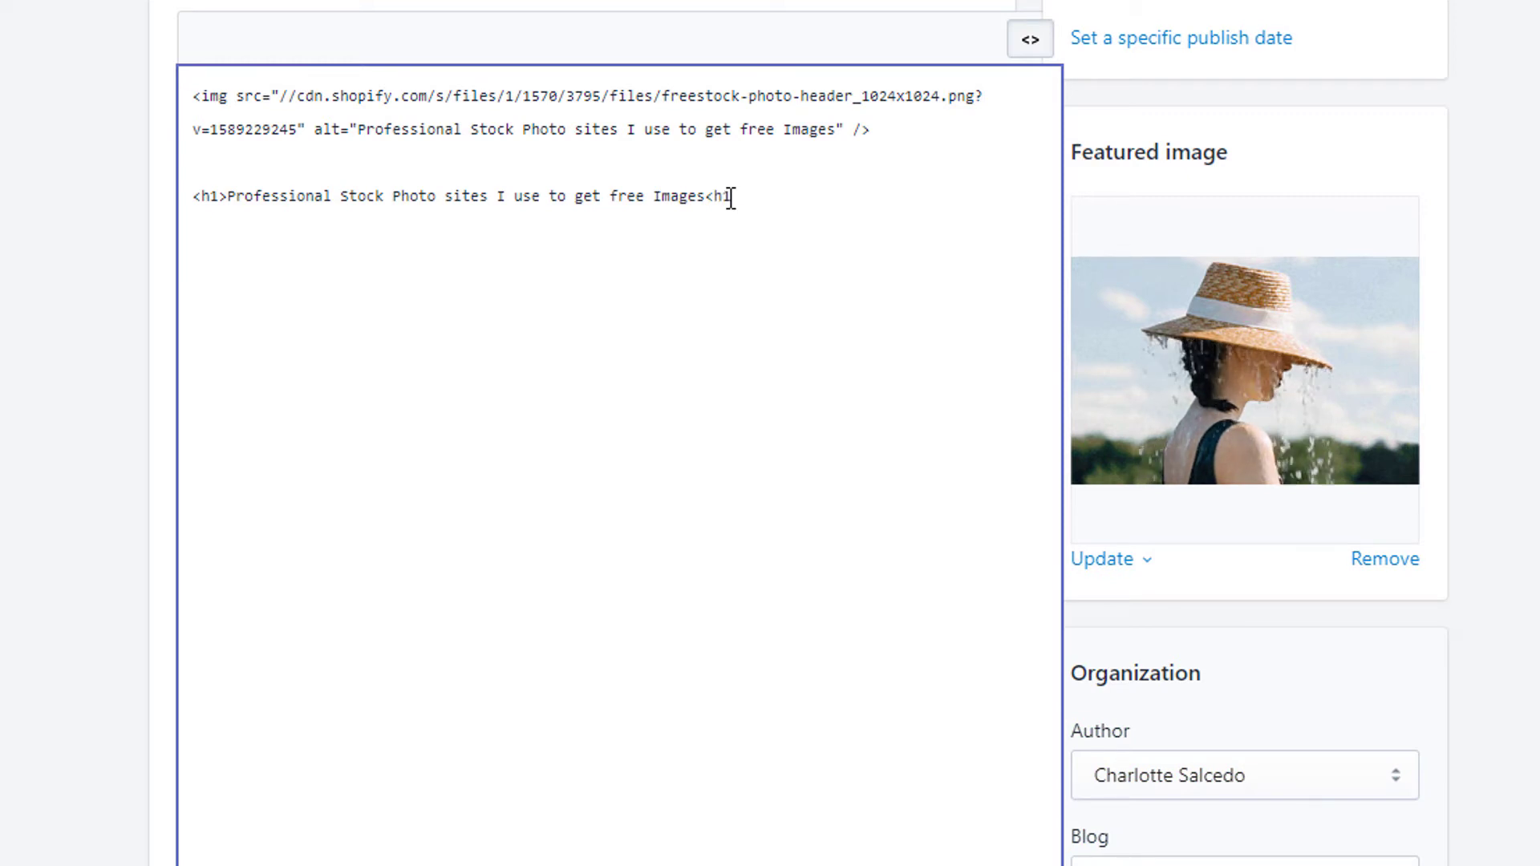
type("<h1/")
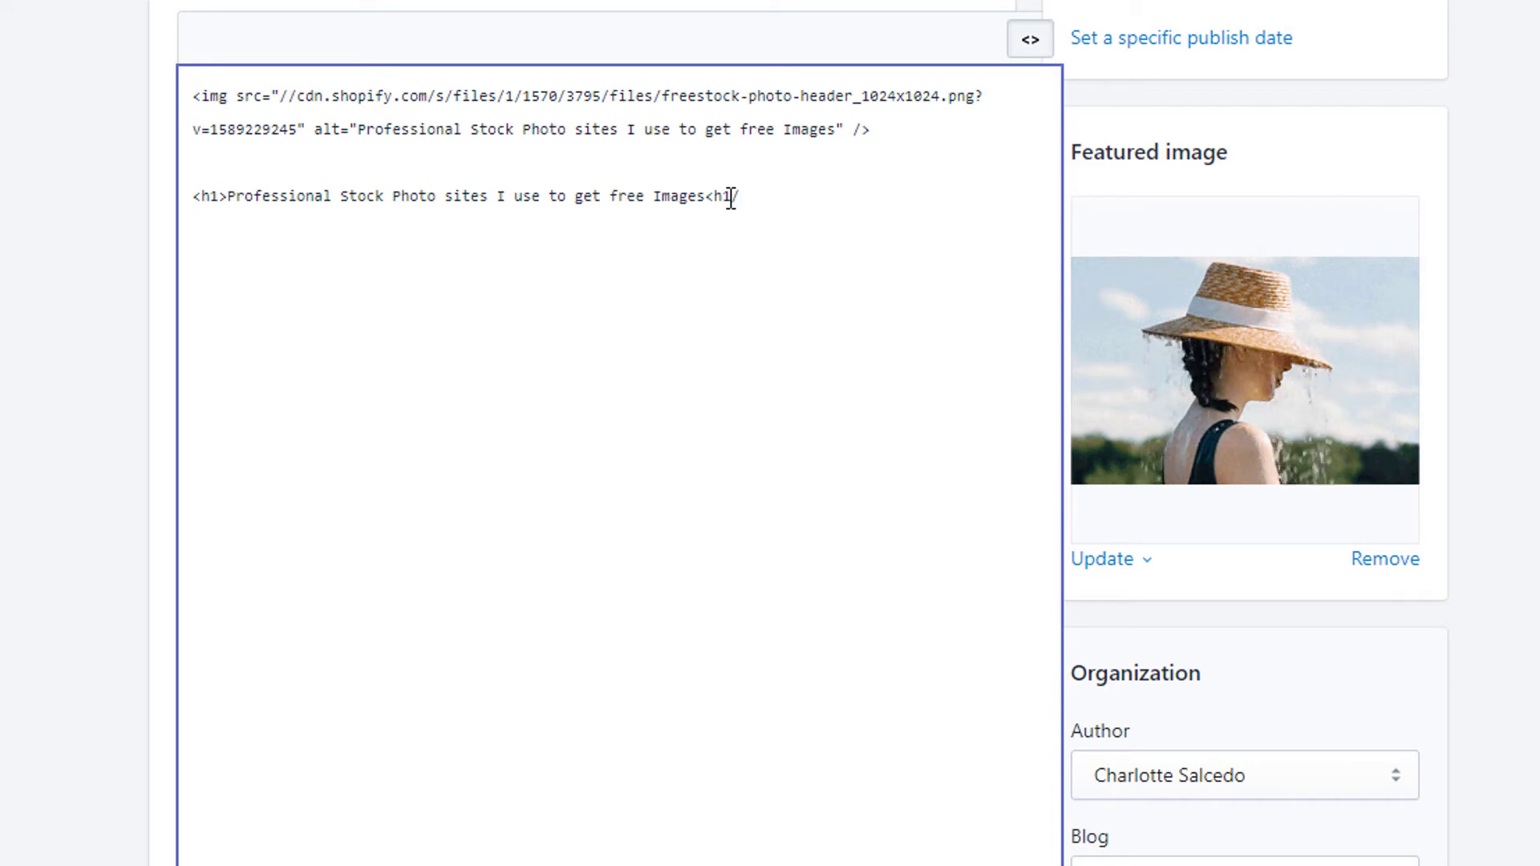
type(">")
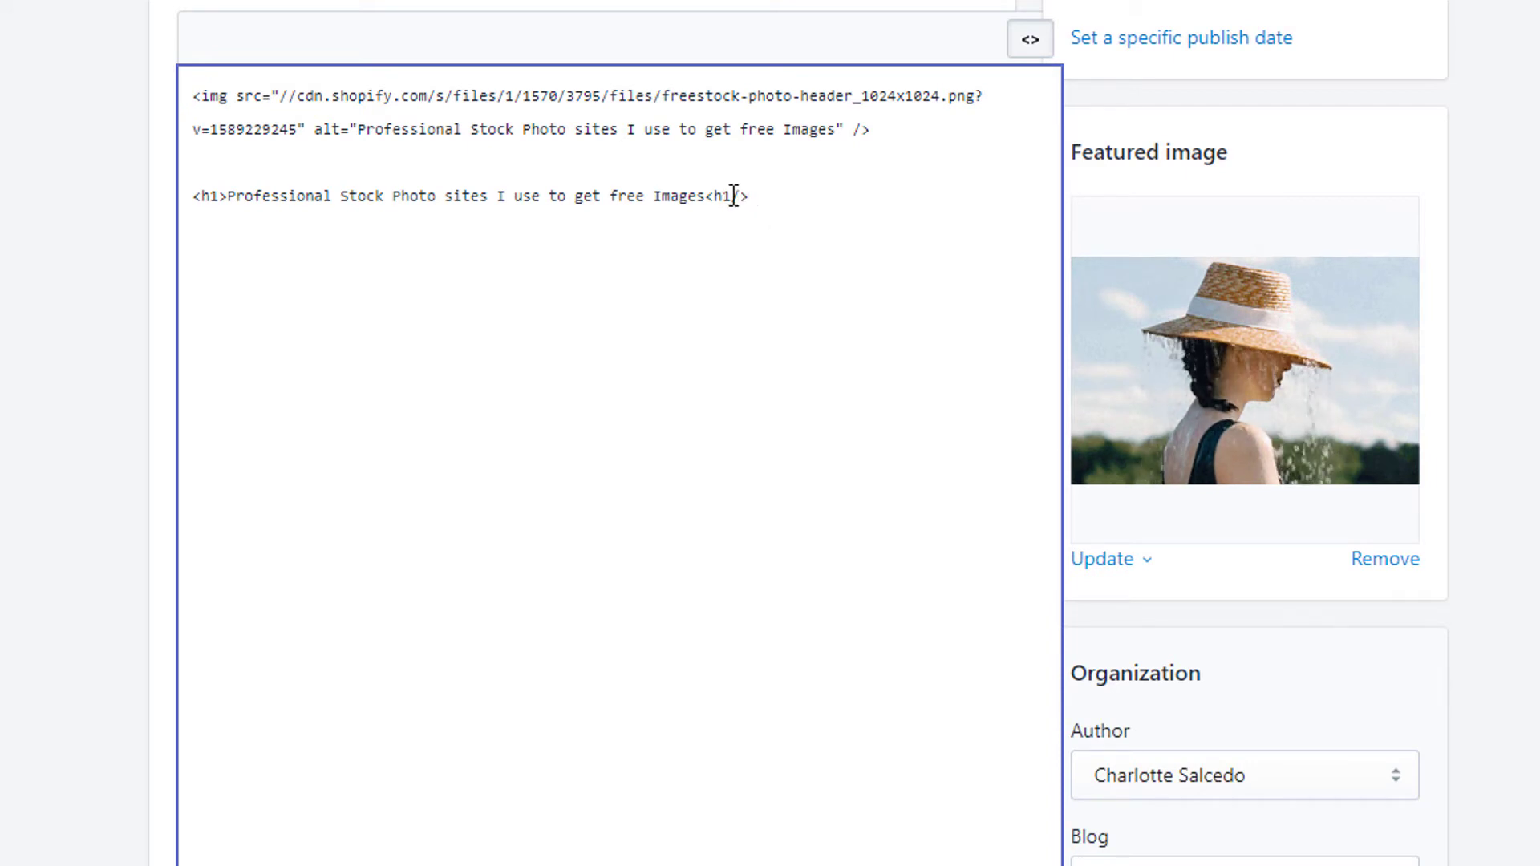
- Change both heading tags around the title text to h2, and return to the visual view of the content
mouse_move(731, 196)
left_mouse_down()
mouse_move(714, 196)
mouse_move(727, 191)
left_mouse_up()
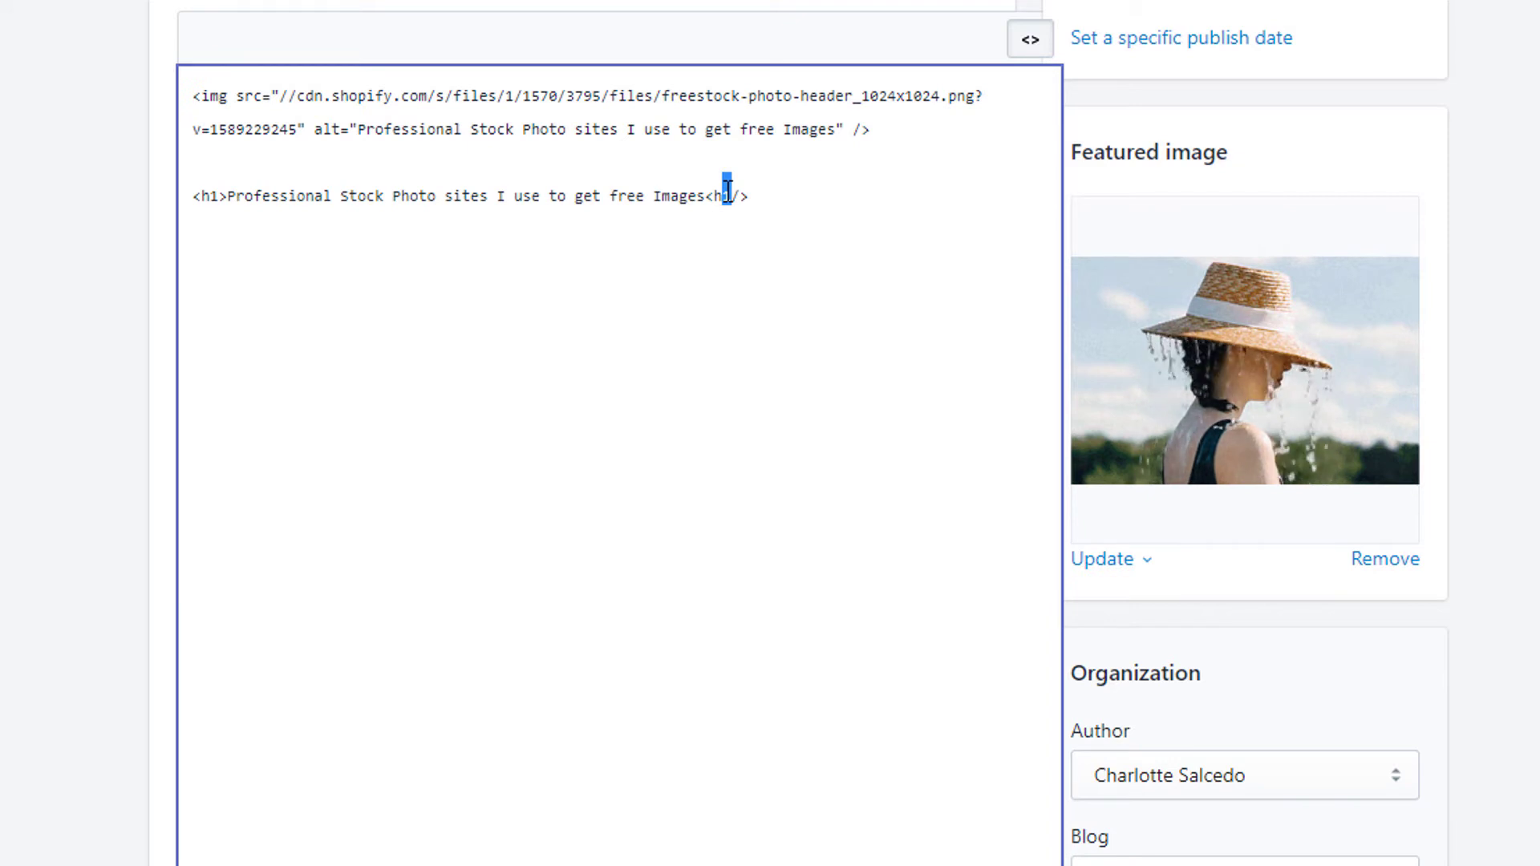
type("2")
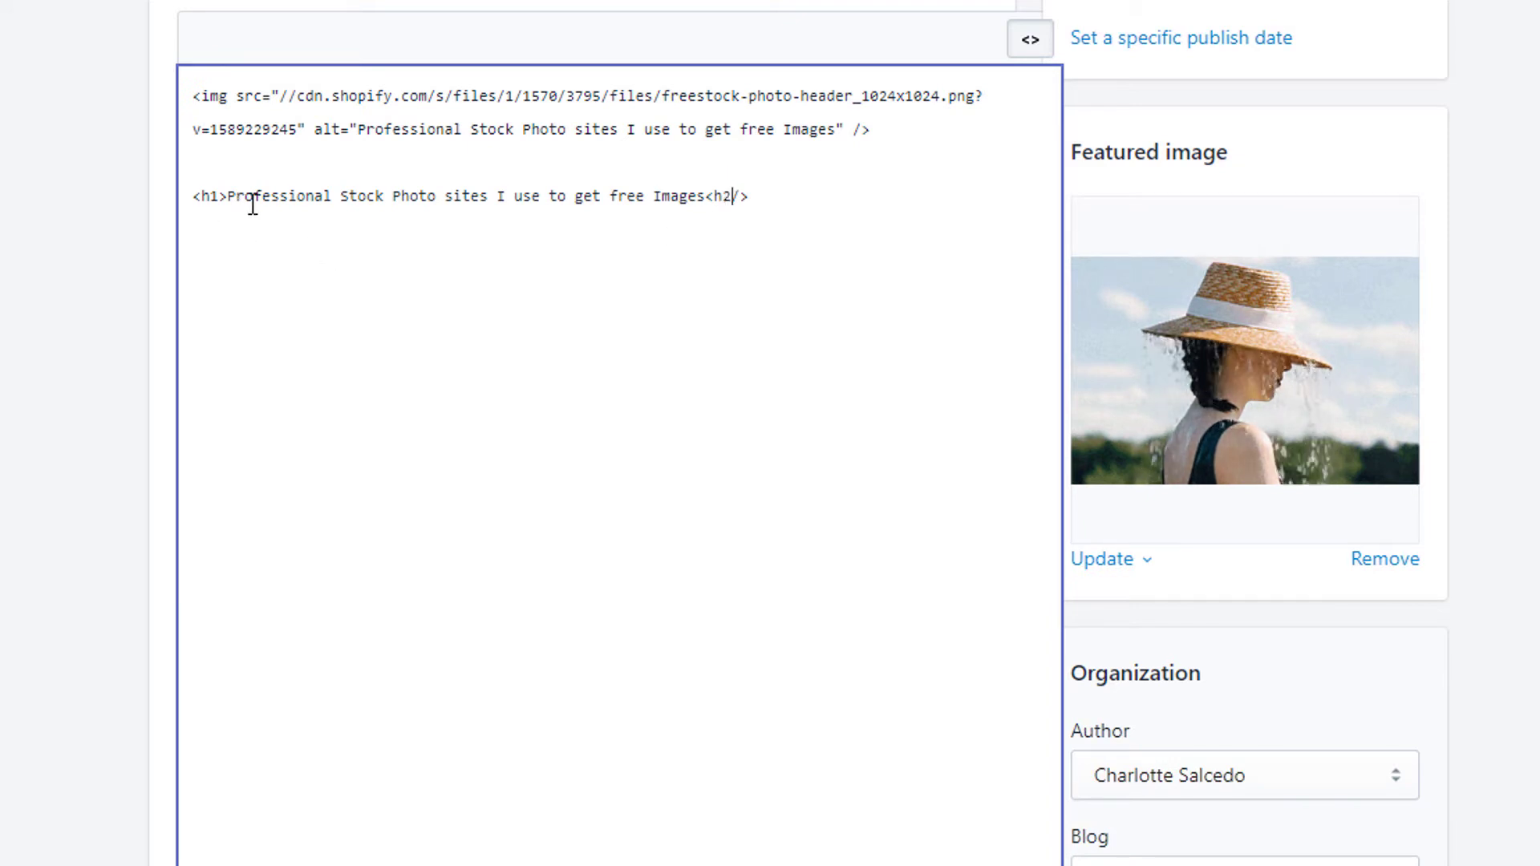
left_click_drag(215, 204, 209, 192)
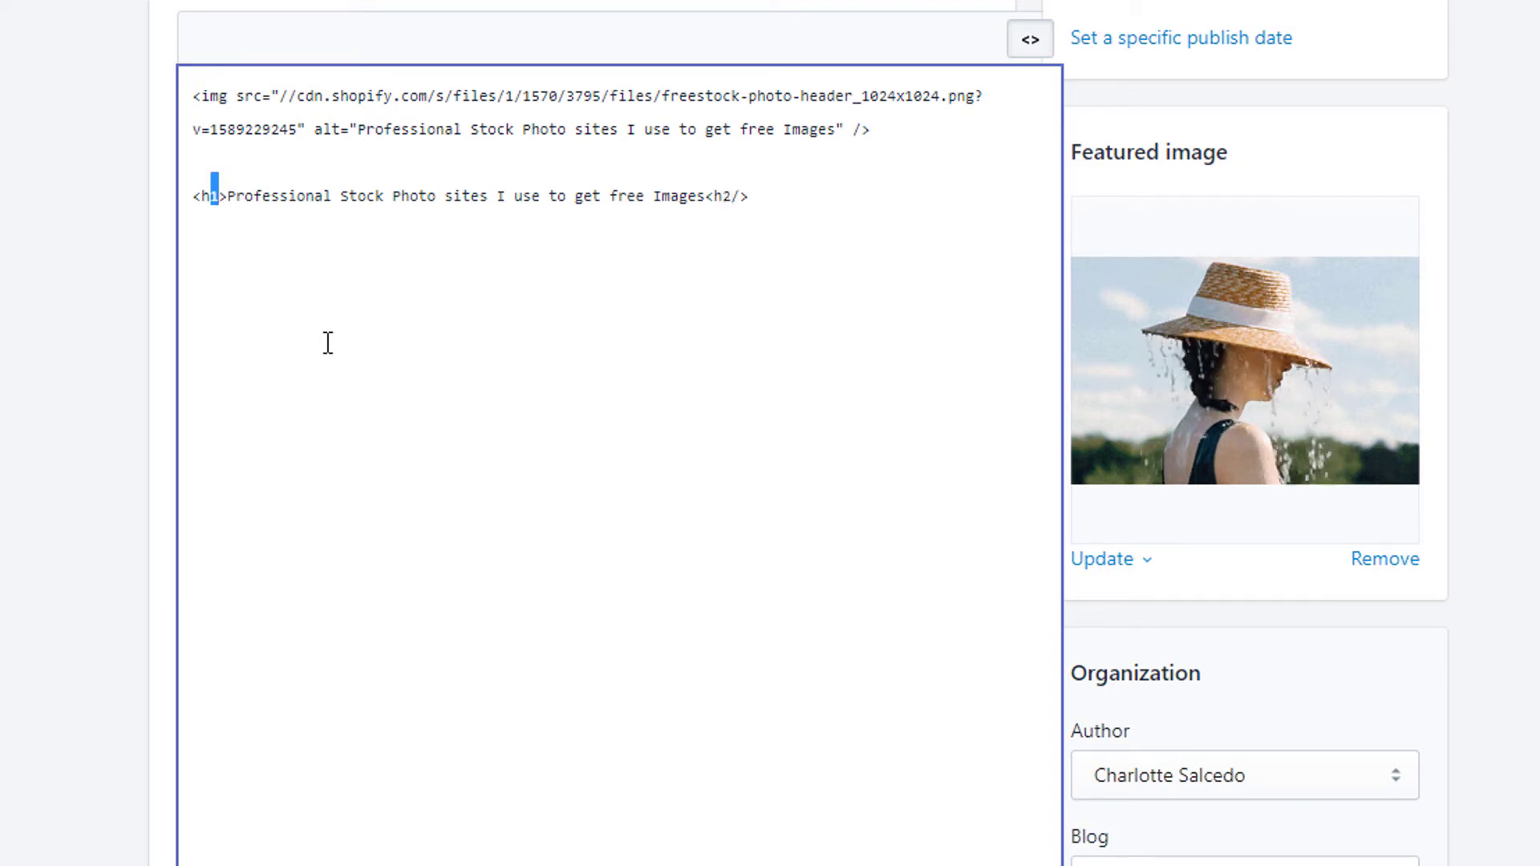
type("2")
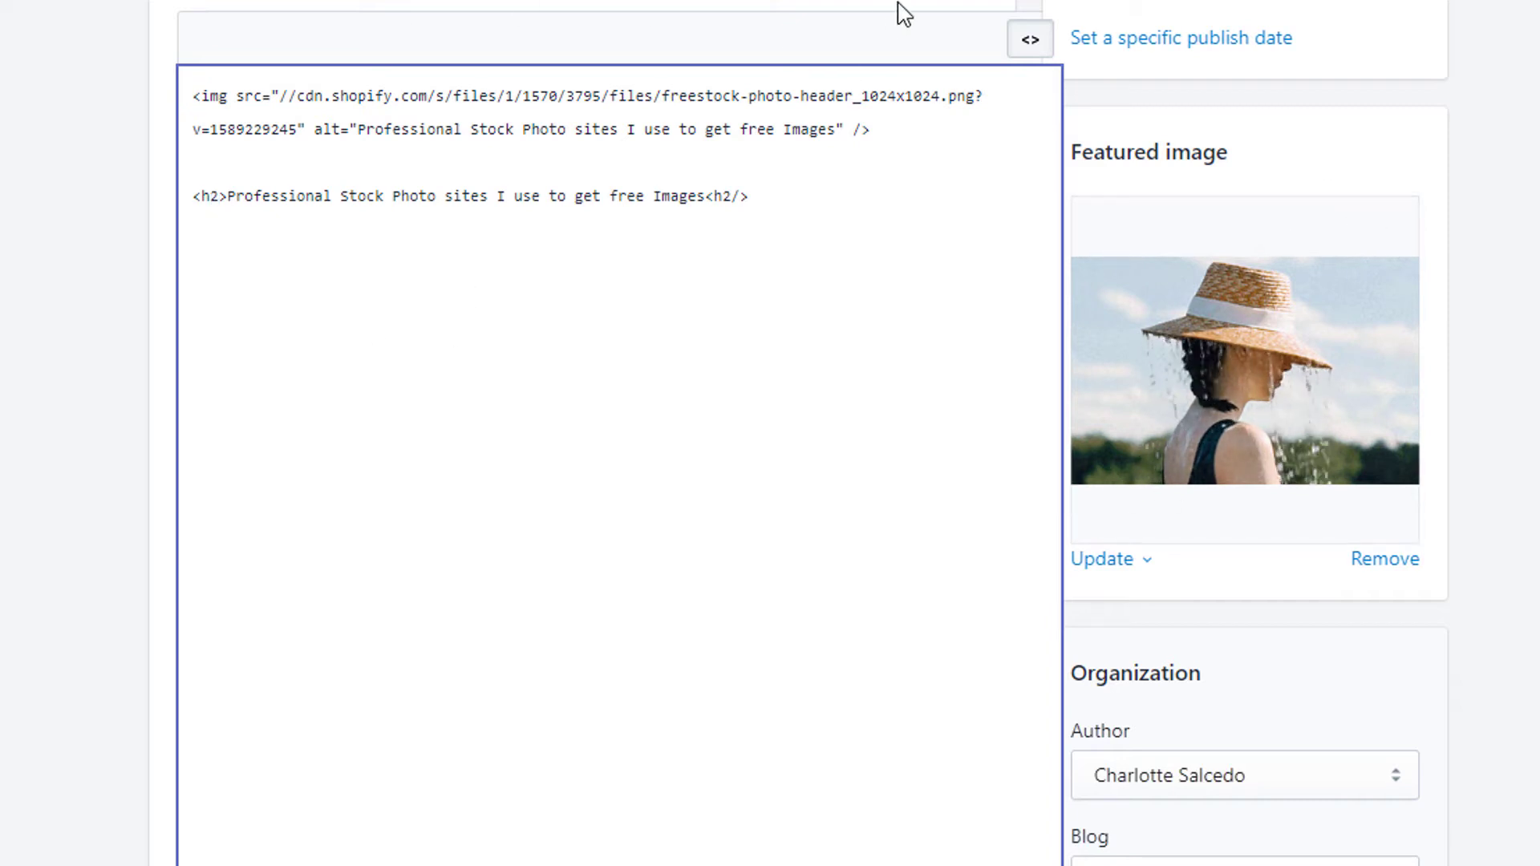
left_click(1033, 42)
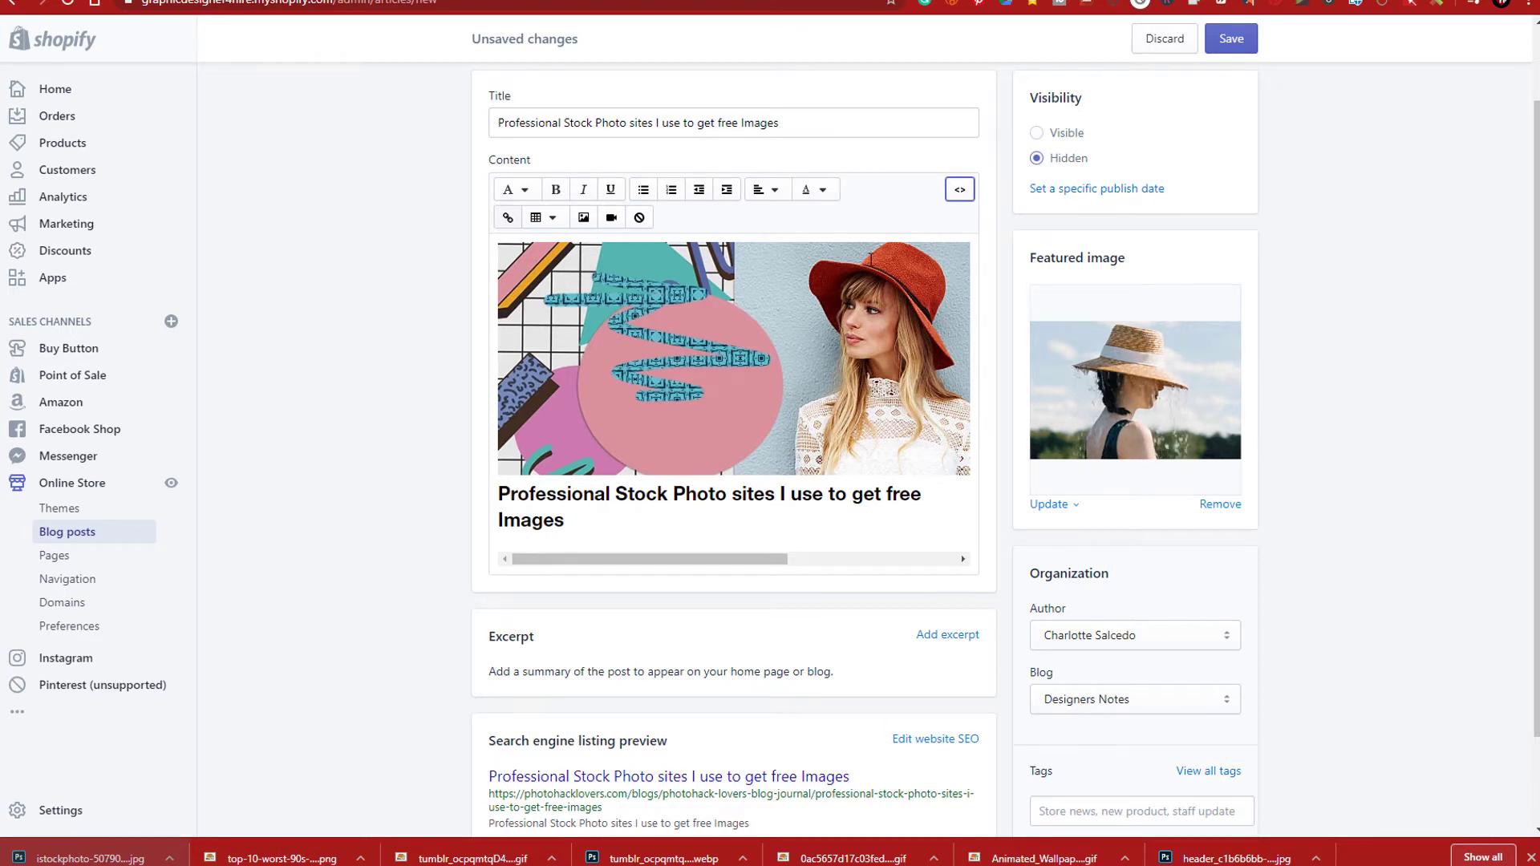
- Save the blog post and open its store preview to check the header image and heading
left_click(1231, 39)
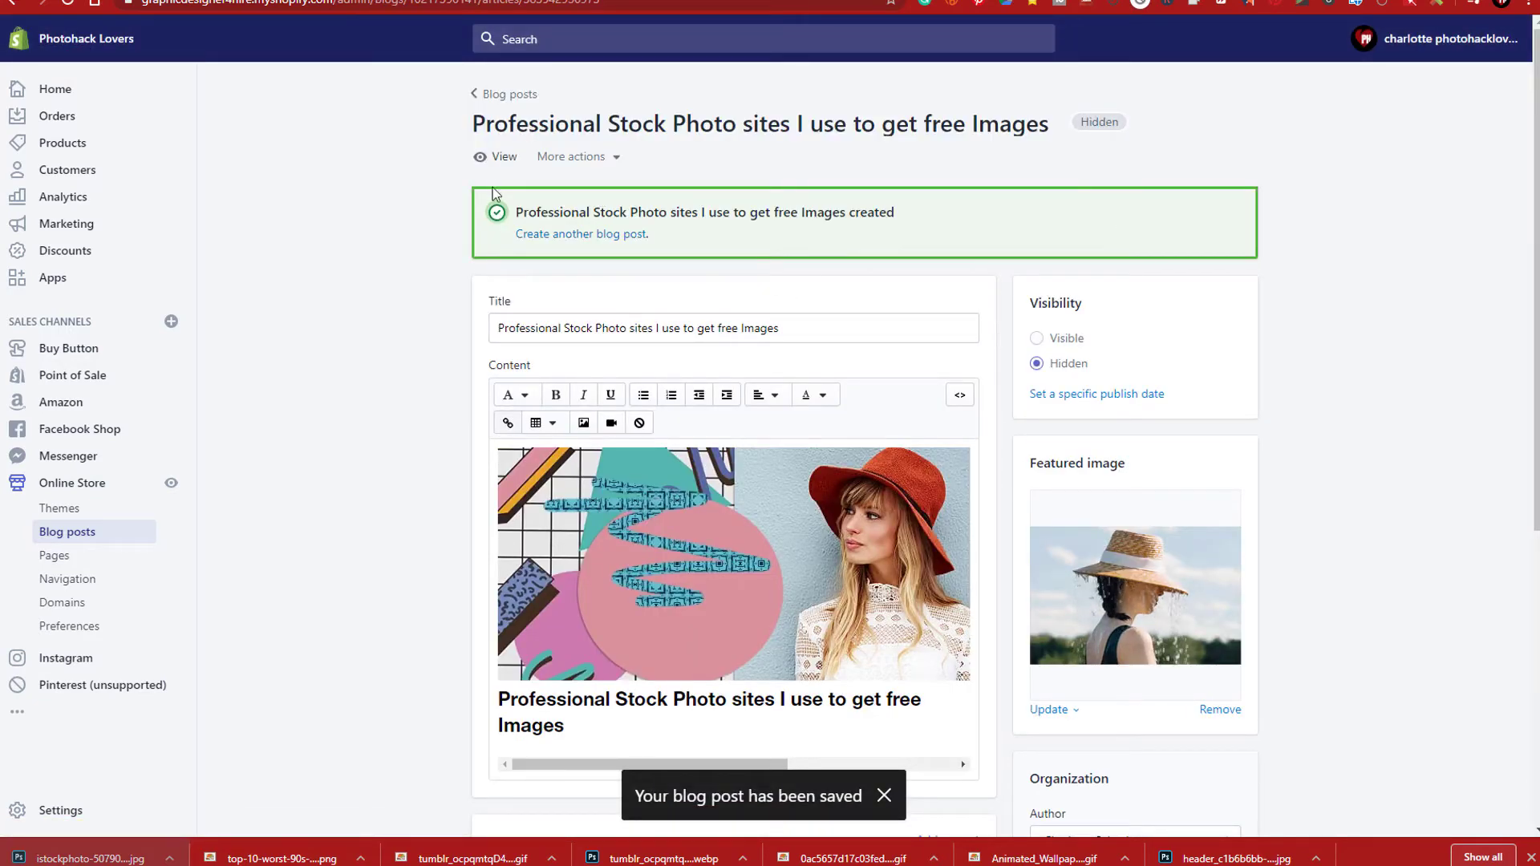
scroll(630, 231, "down", 1)
scroll(630, 231, "down", 1)
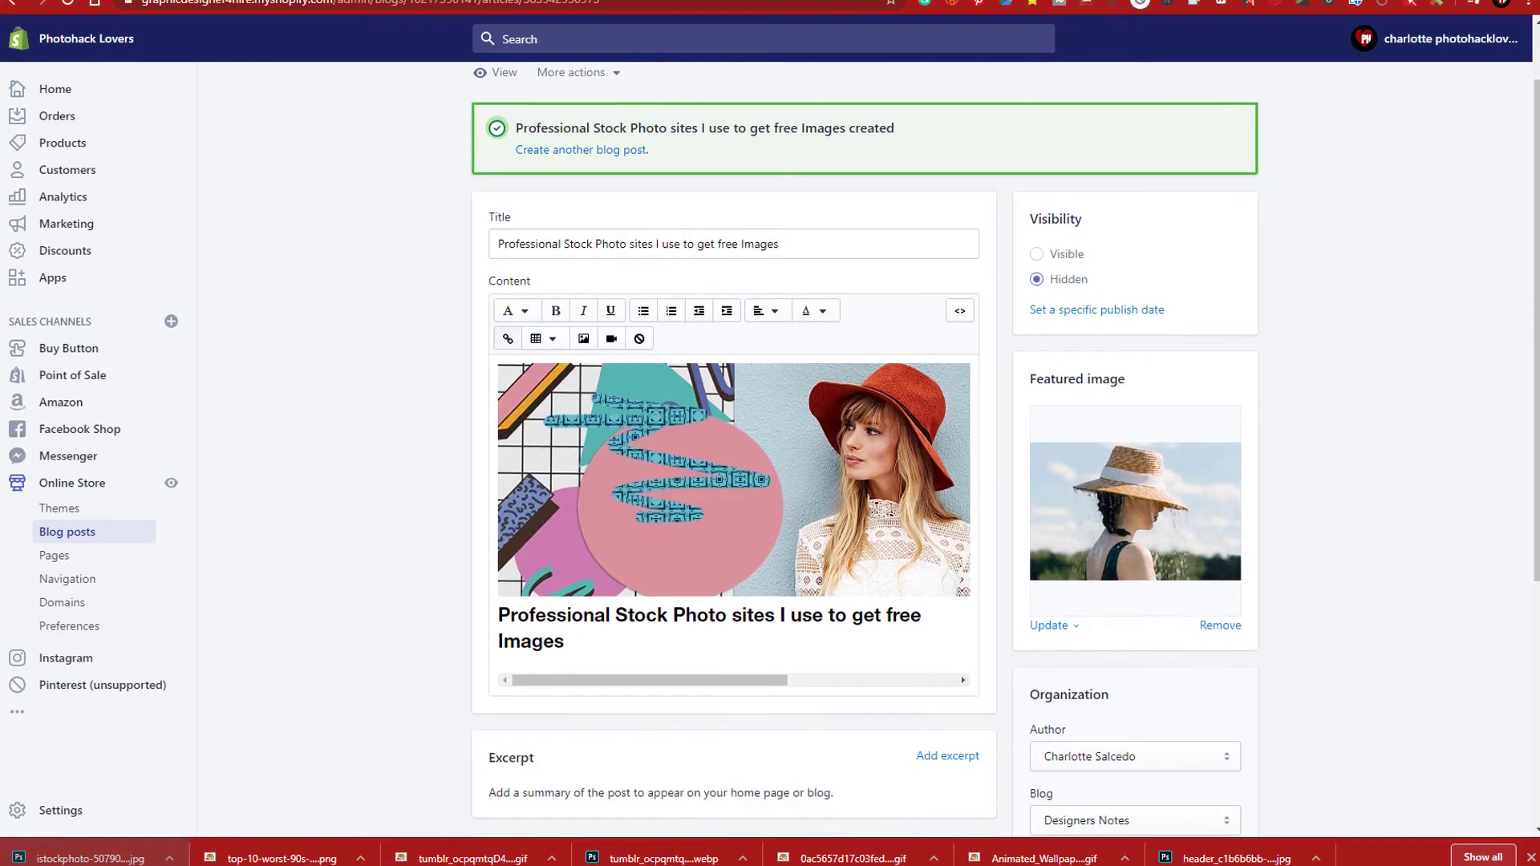
scroll(326, 148, "up", 1)
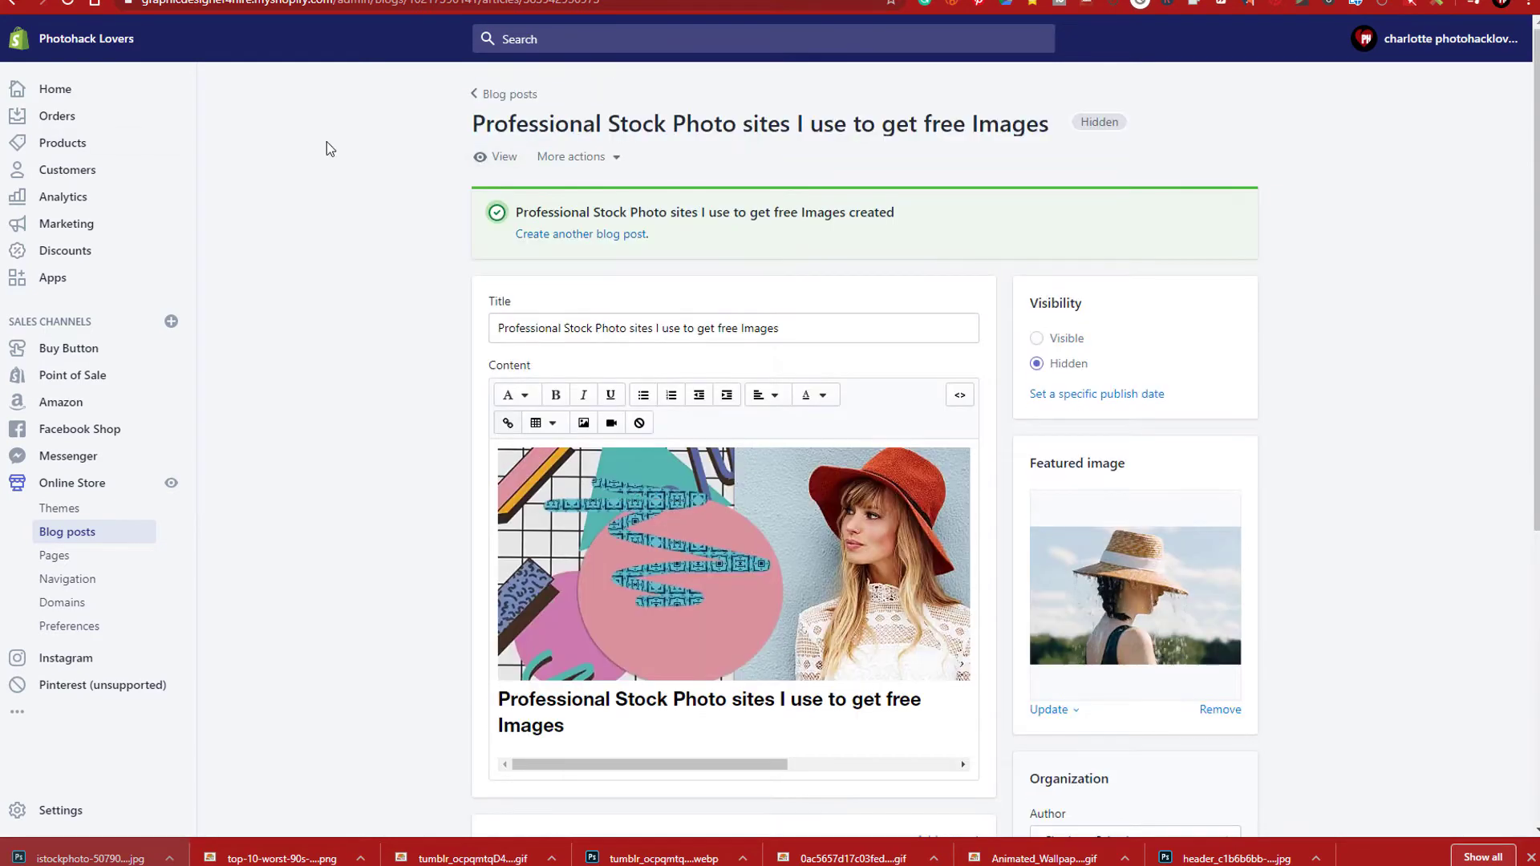
left_click(499, 156)
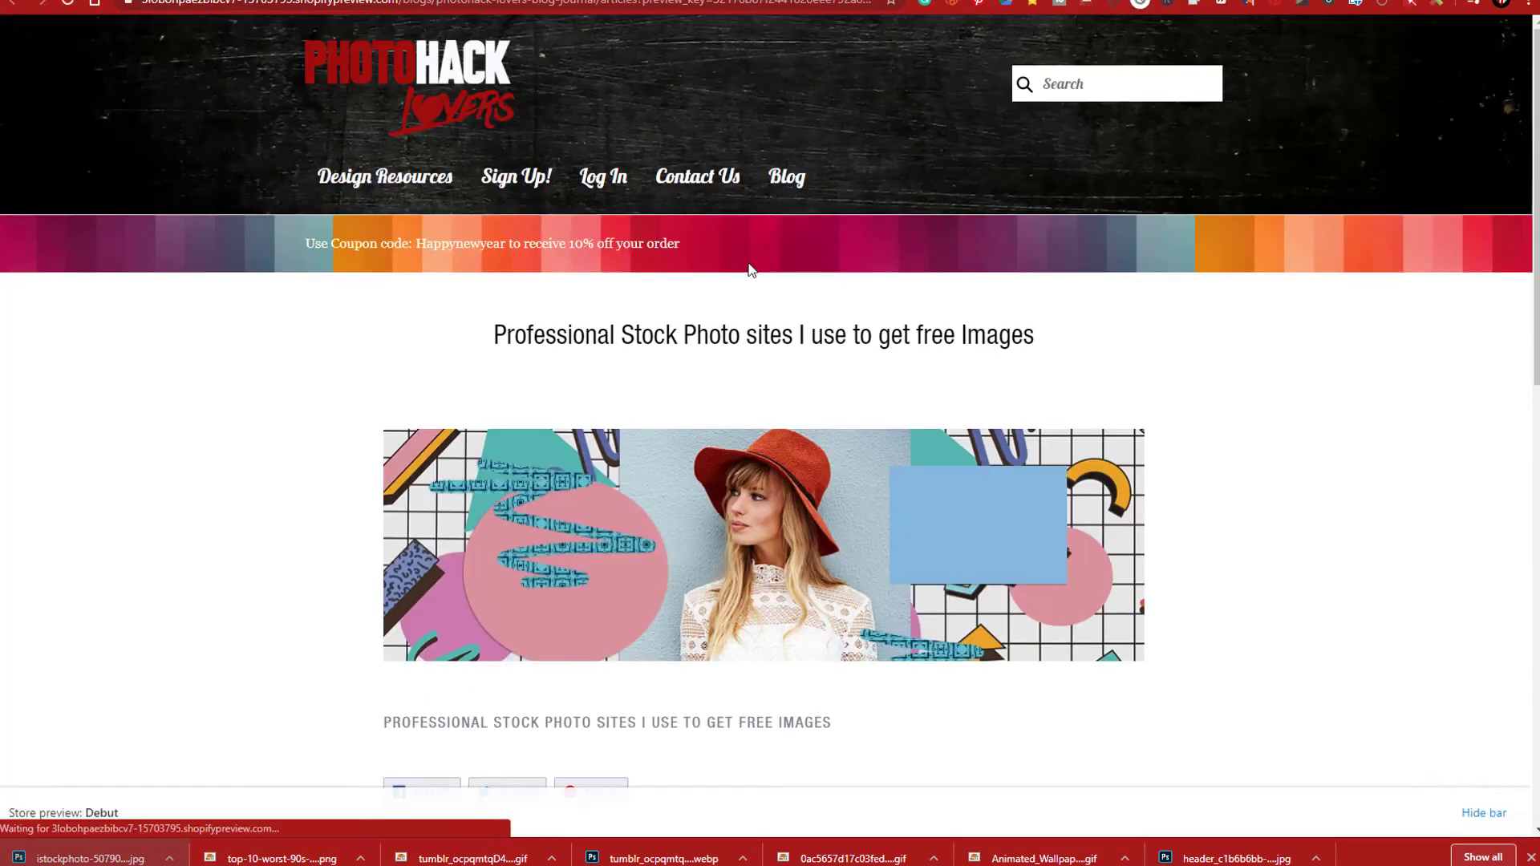
scroll(589, 597, "down", 1)
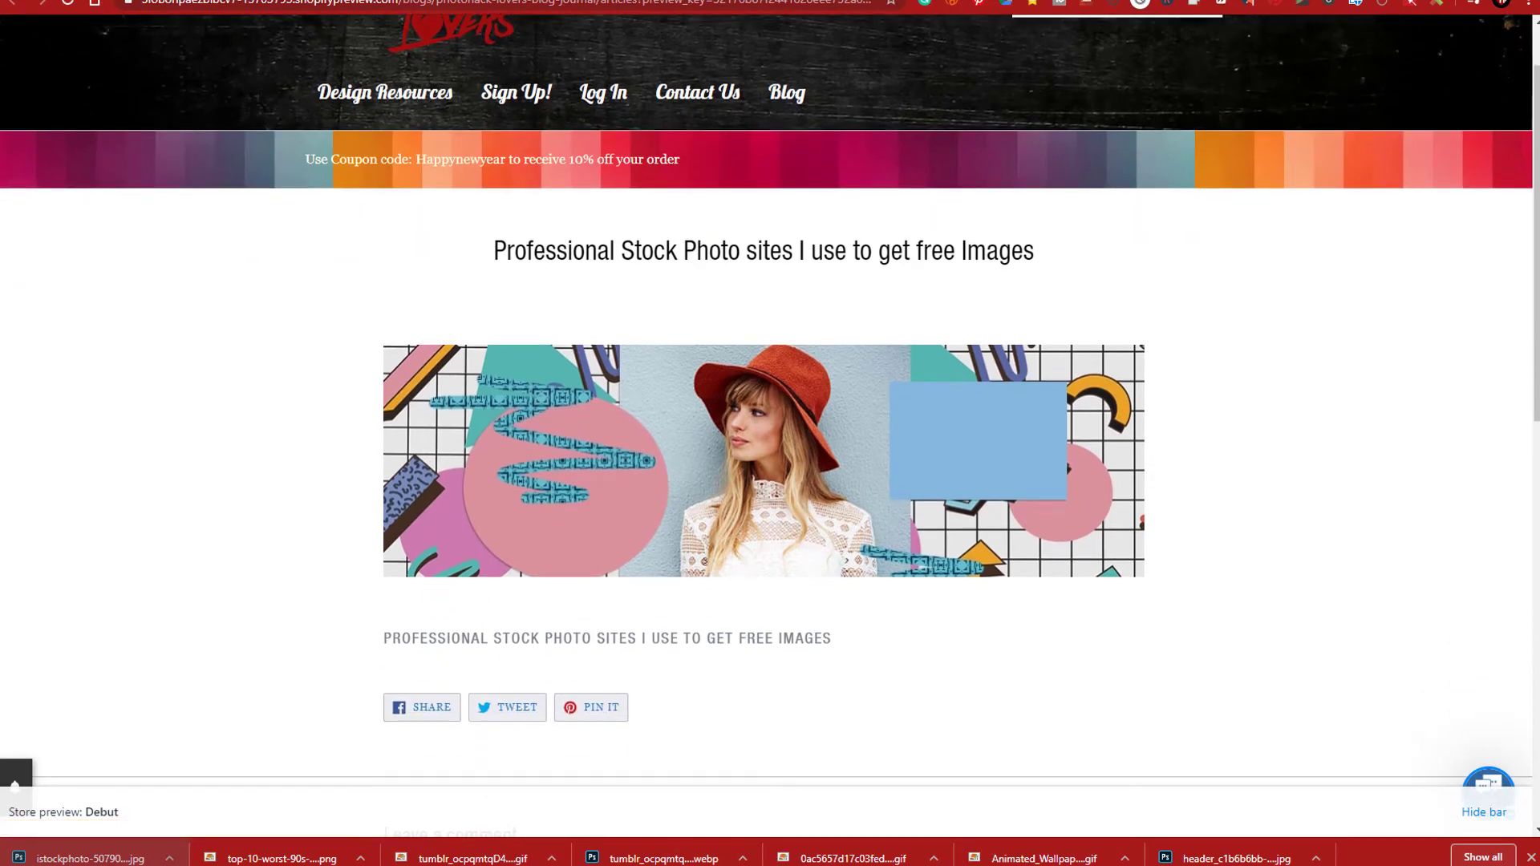
- Close the store preview and center-align the heading below the header image in the post content
key("ctrl+w")
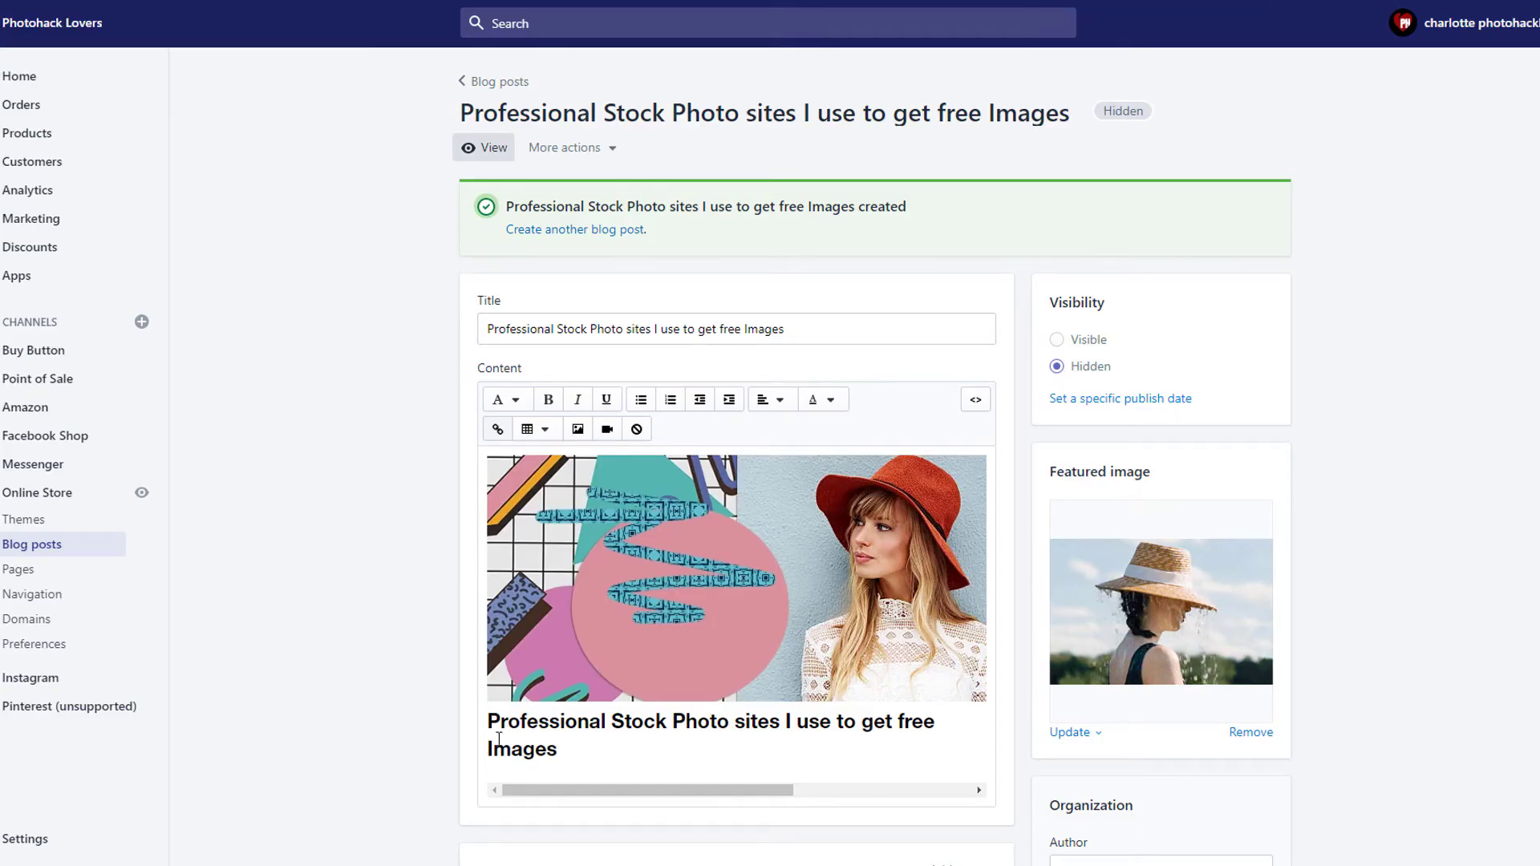
mouse_move(498, 738)
left_mouse_down()
mouse_move(480, 728)
mouse_move(560, 751)
mouse_move(490, 727)
left_mouse_up()
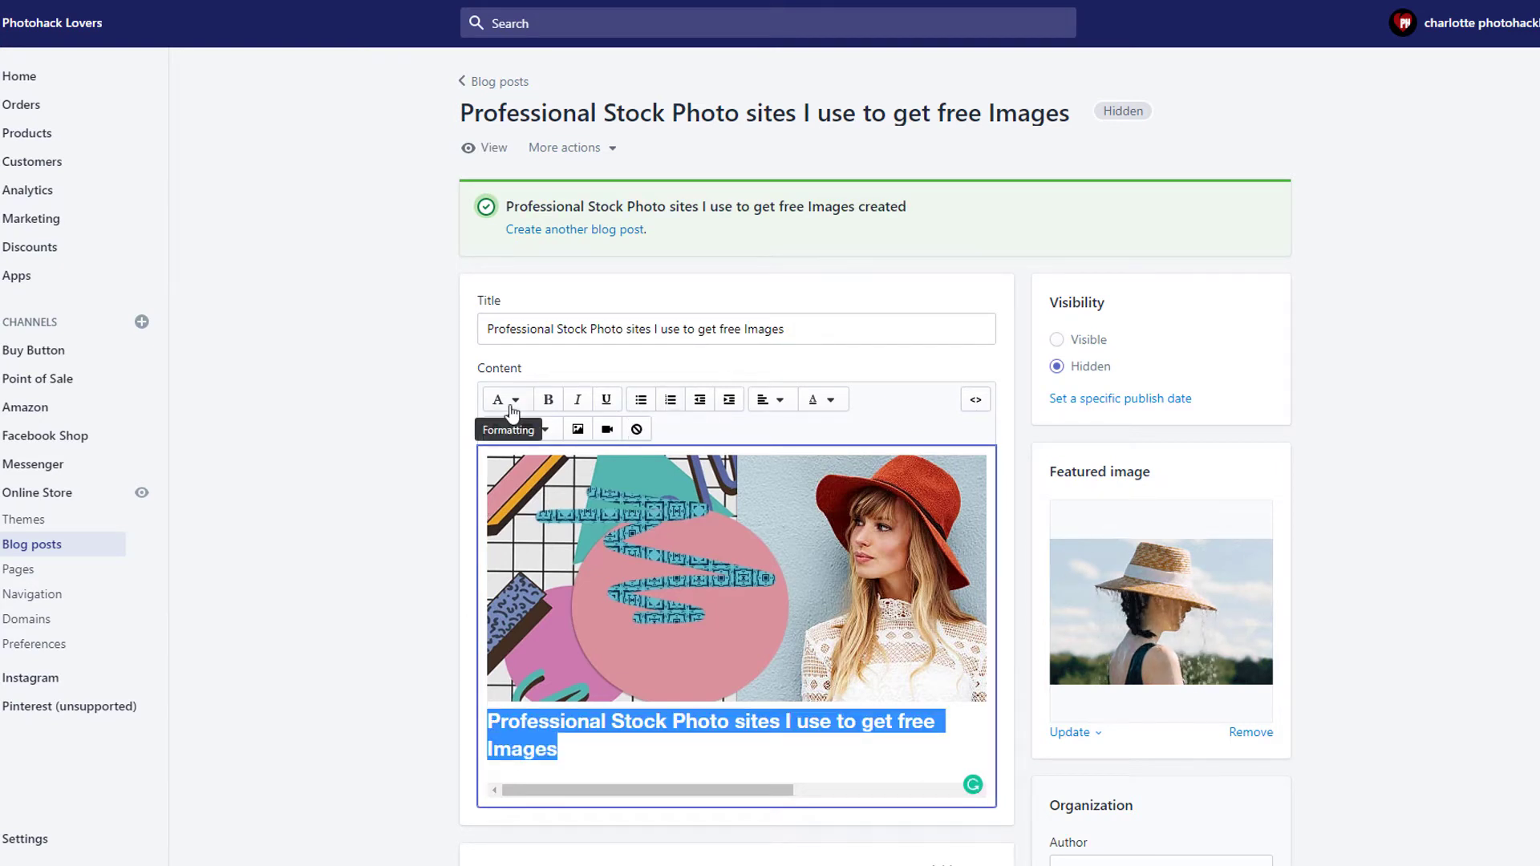
left_click(778, 405)
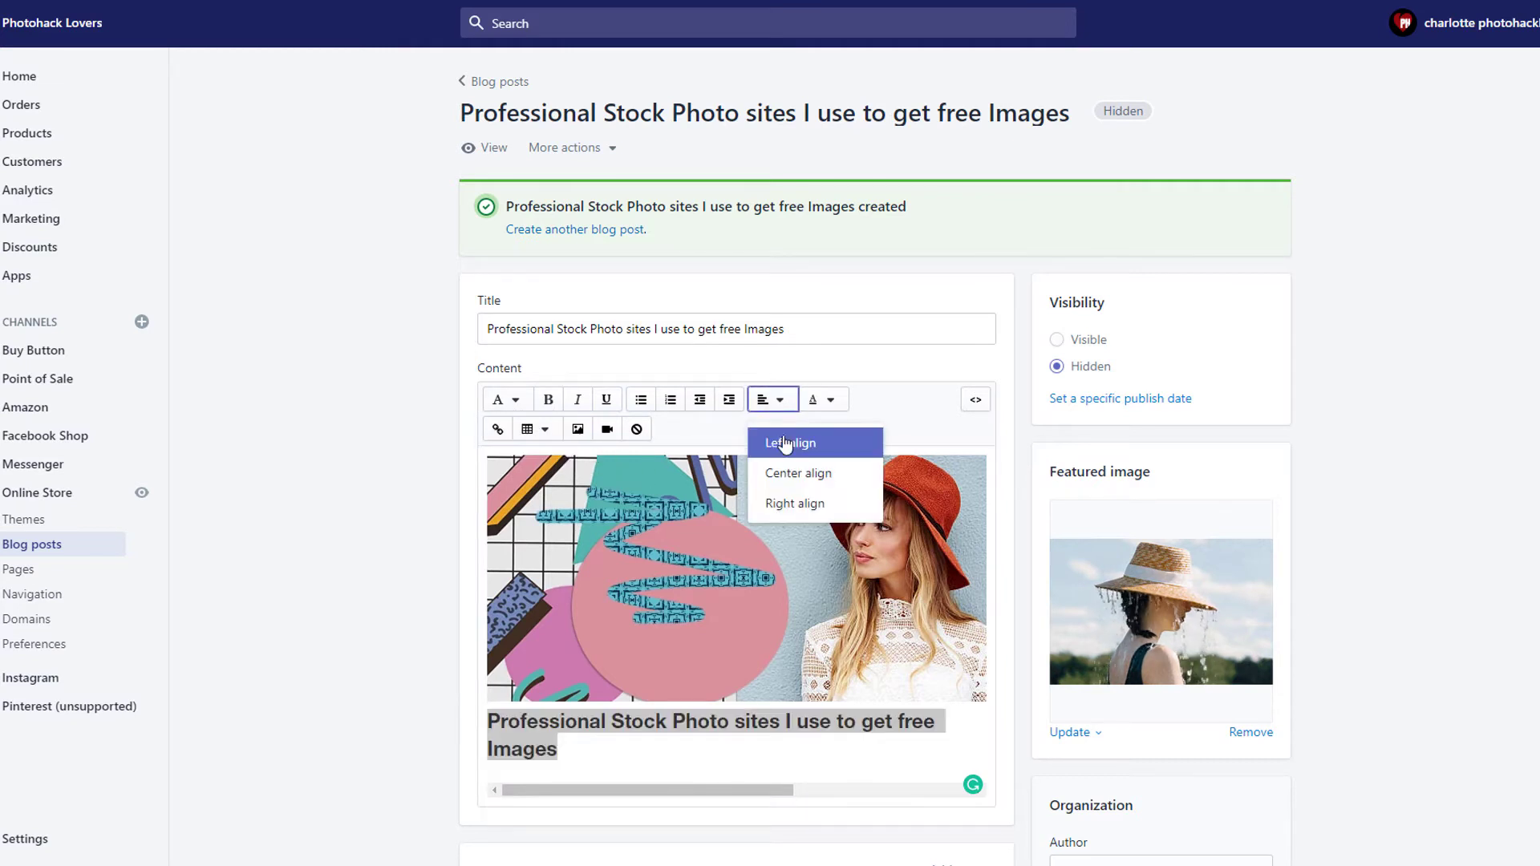
left_click(796, 471)
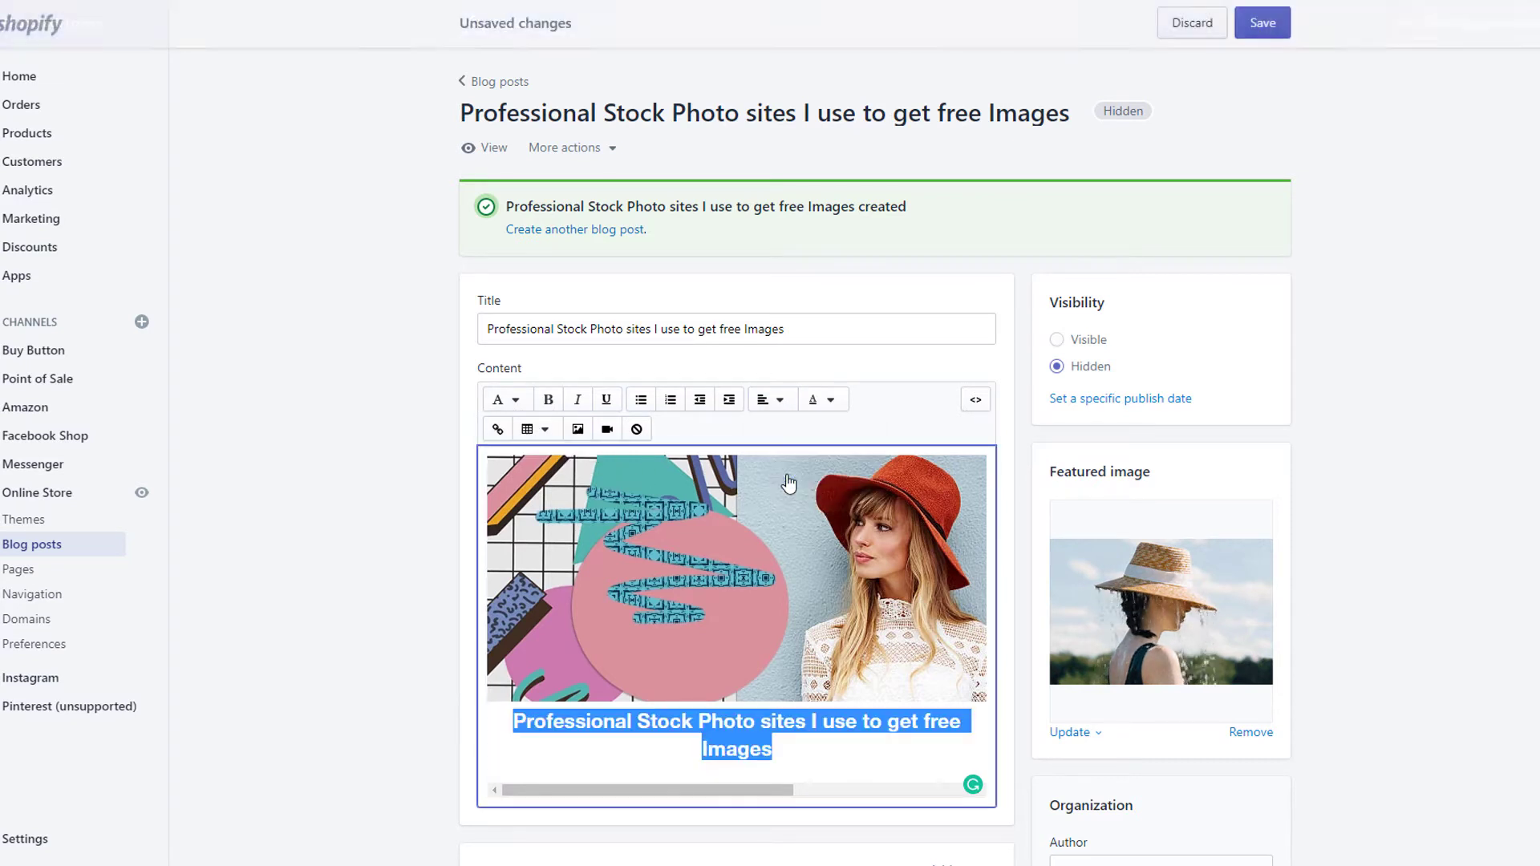
left_click(797, 746)
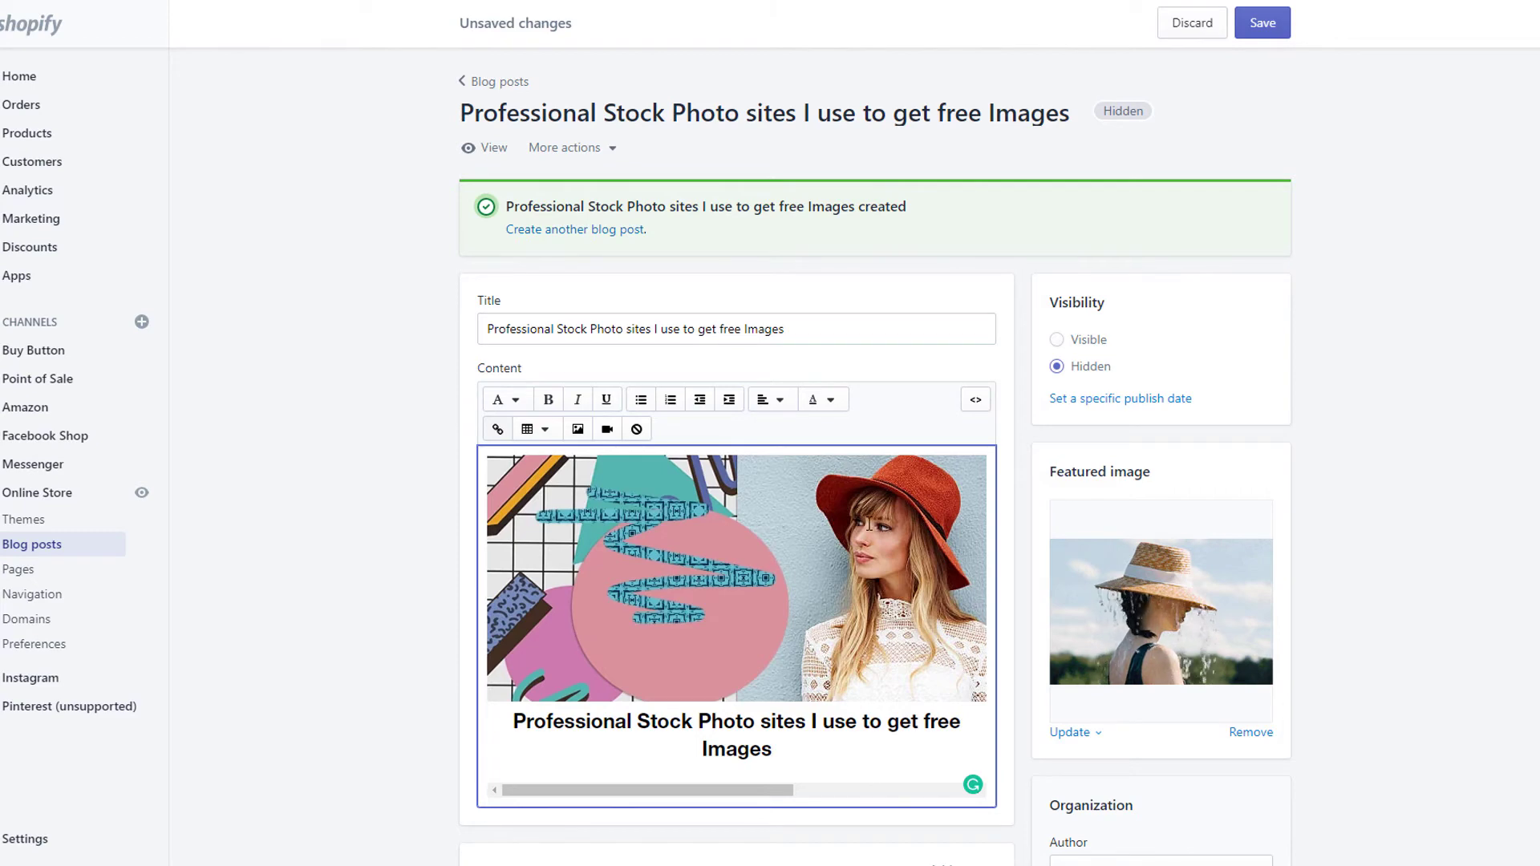
- Add a new line below the centered heading and paste the prepared draft text there
scroll(817, 647, "down", 2)
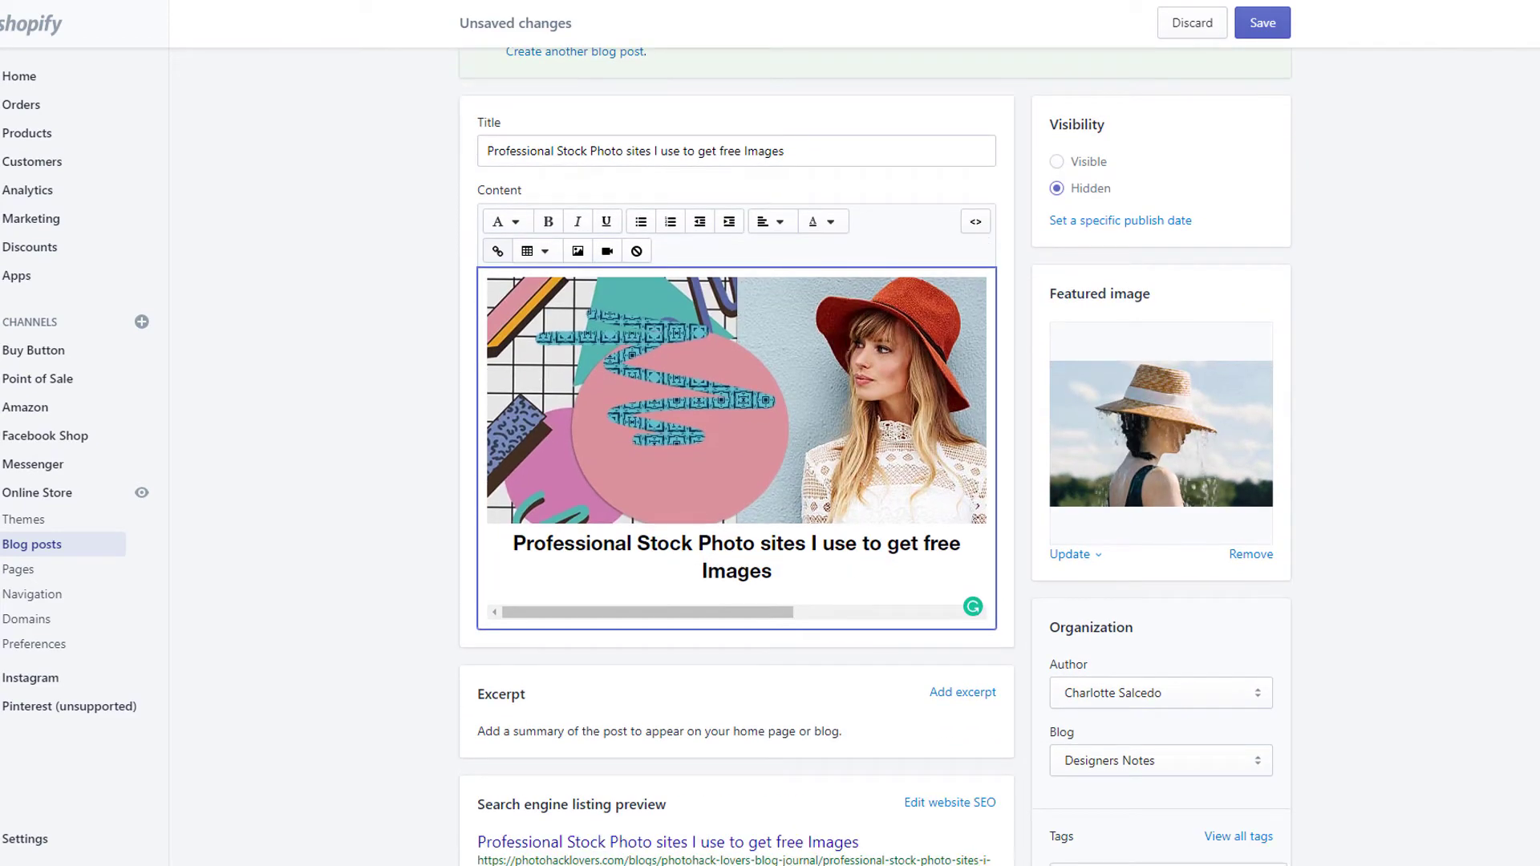
key("Return")
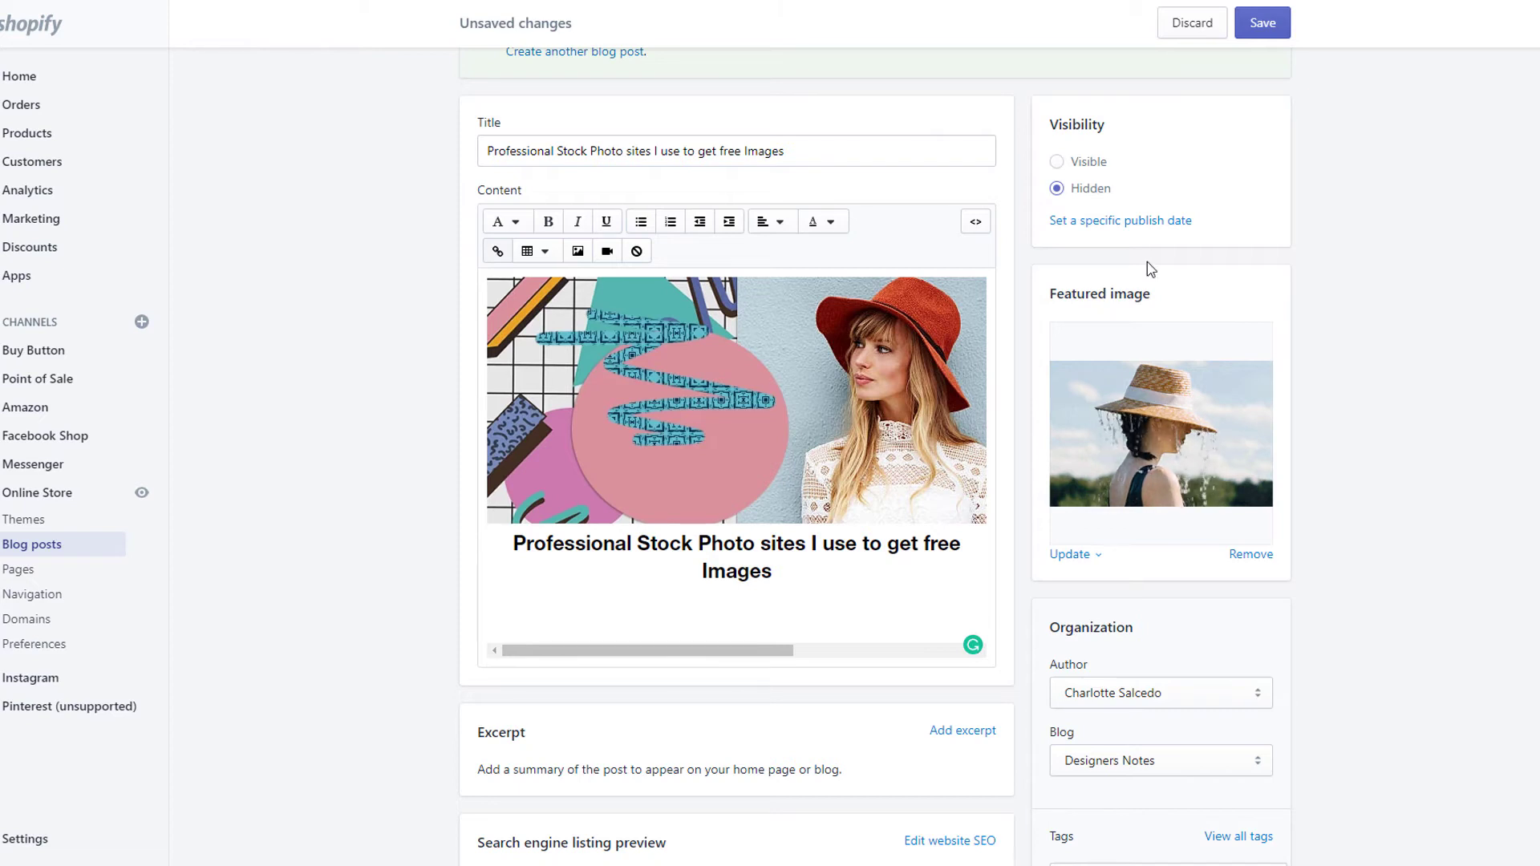
left_click(823, 577)
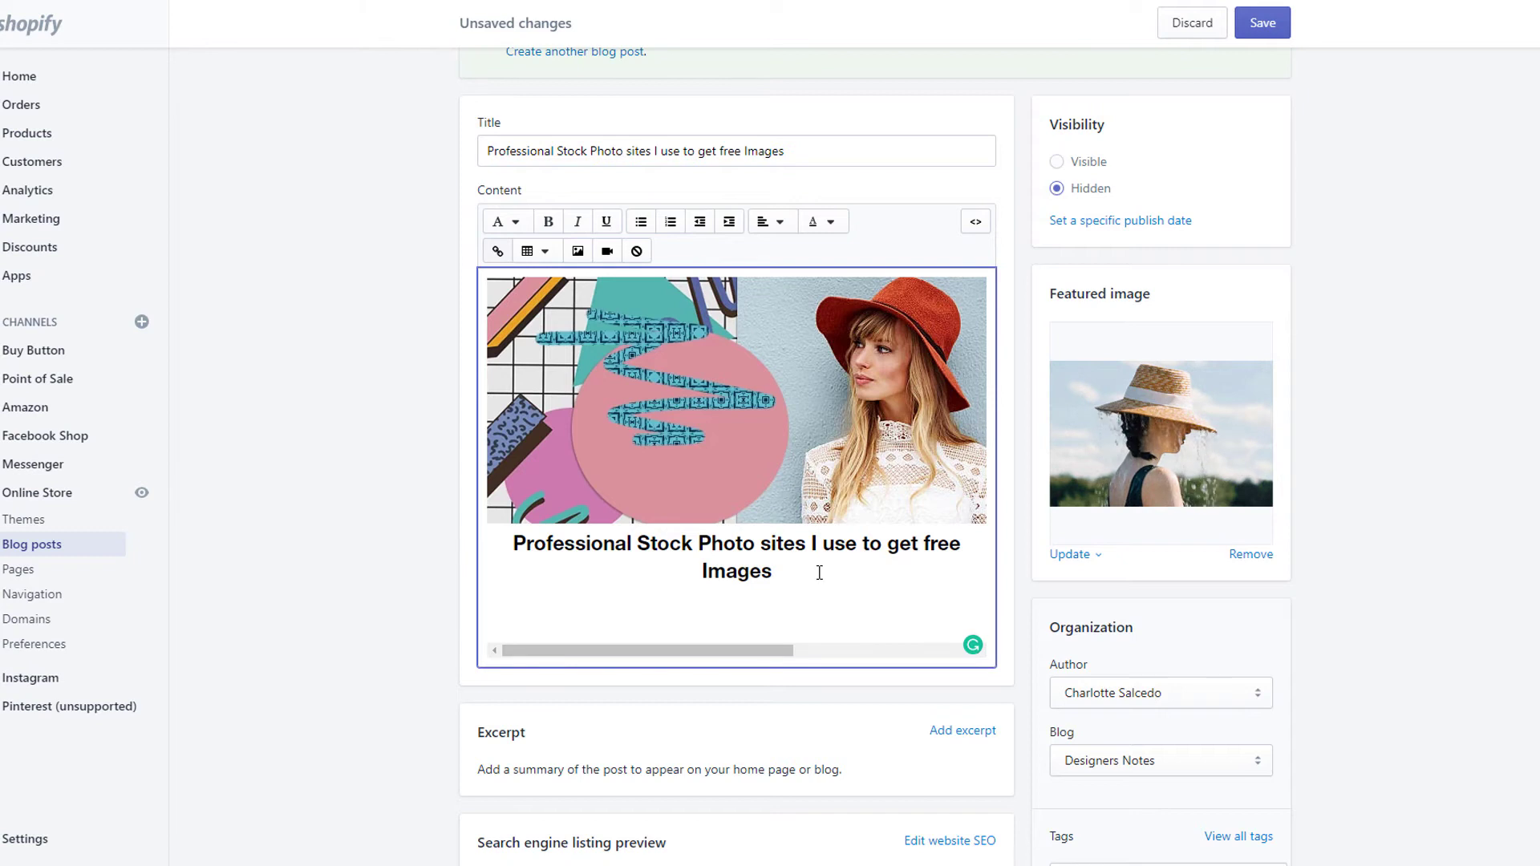
key("Return")
key("ctrl+v")
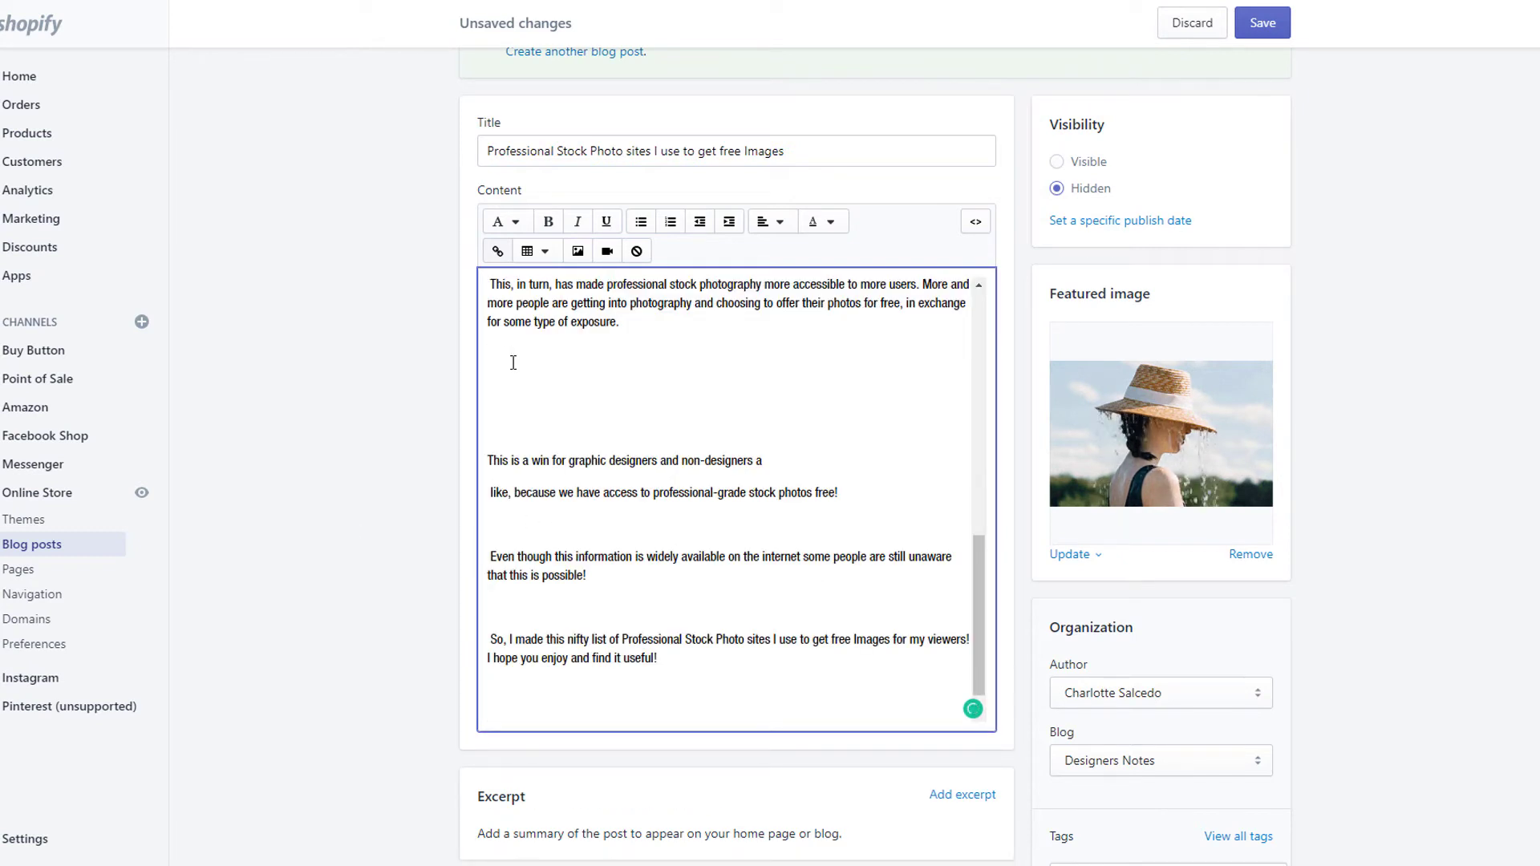
scroll(514, 363, "up", 10)
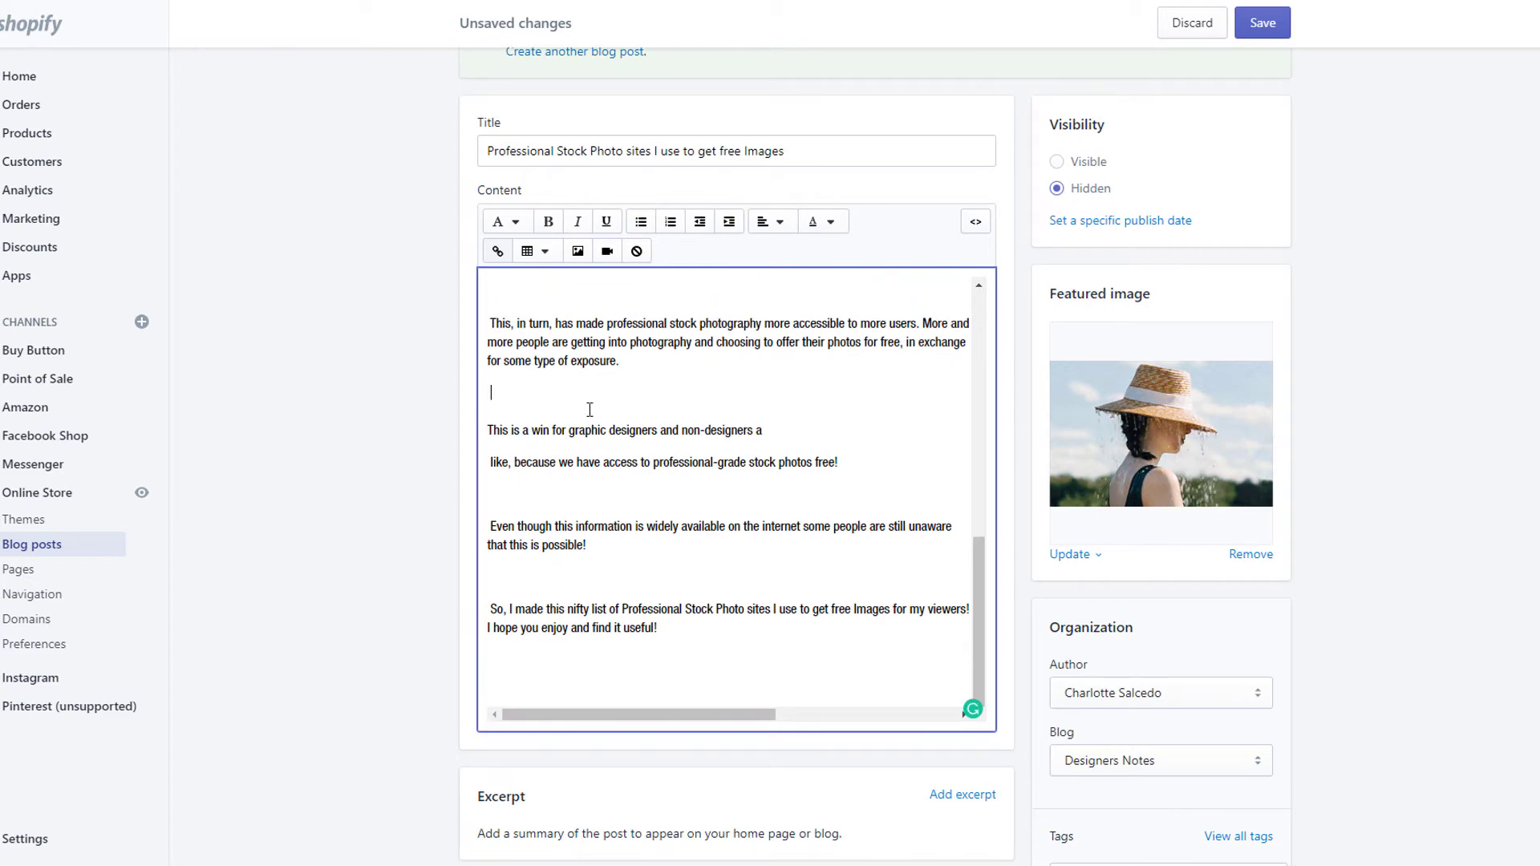
scroll(568, 403, "up", 3)
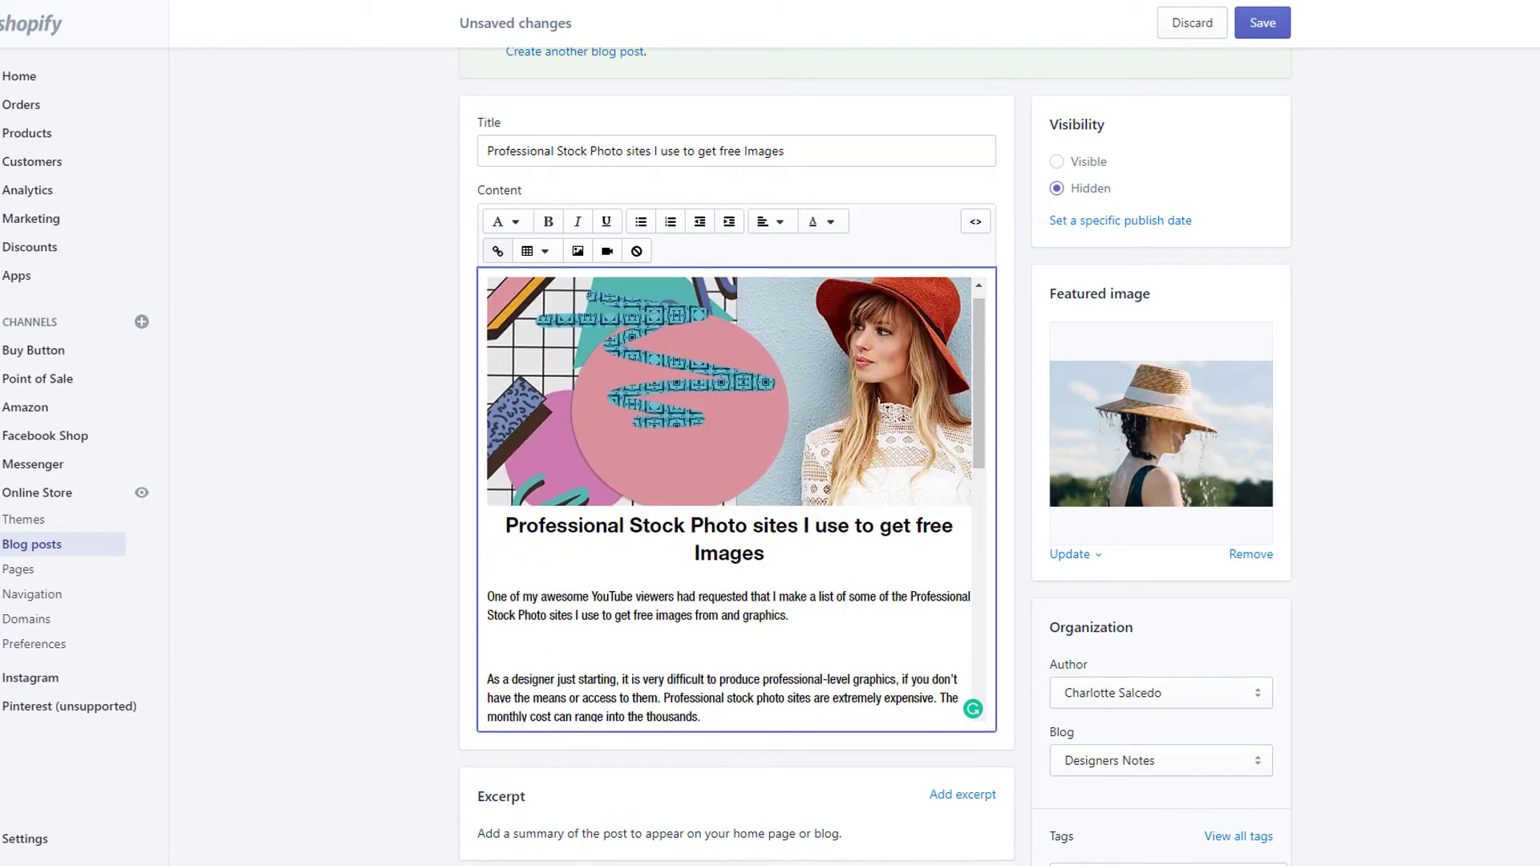
- Save the blog post and read through the pasted text in its store preview
left_click(1263, 22)
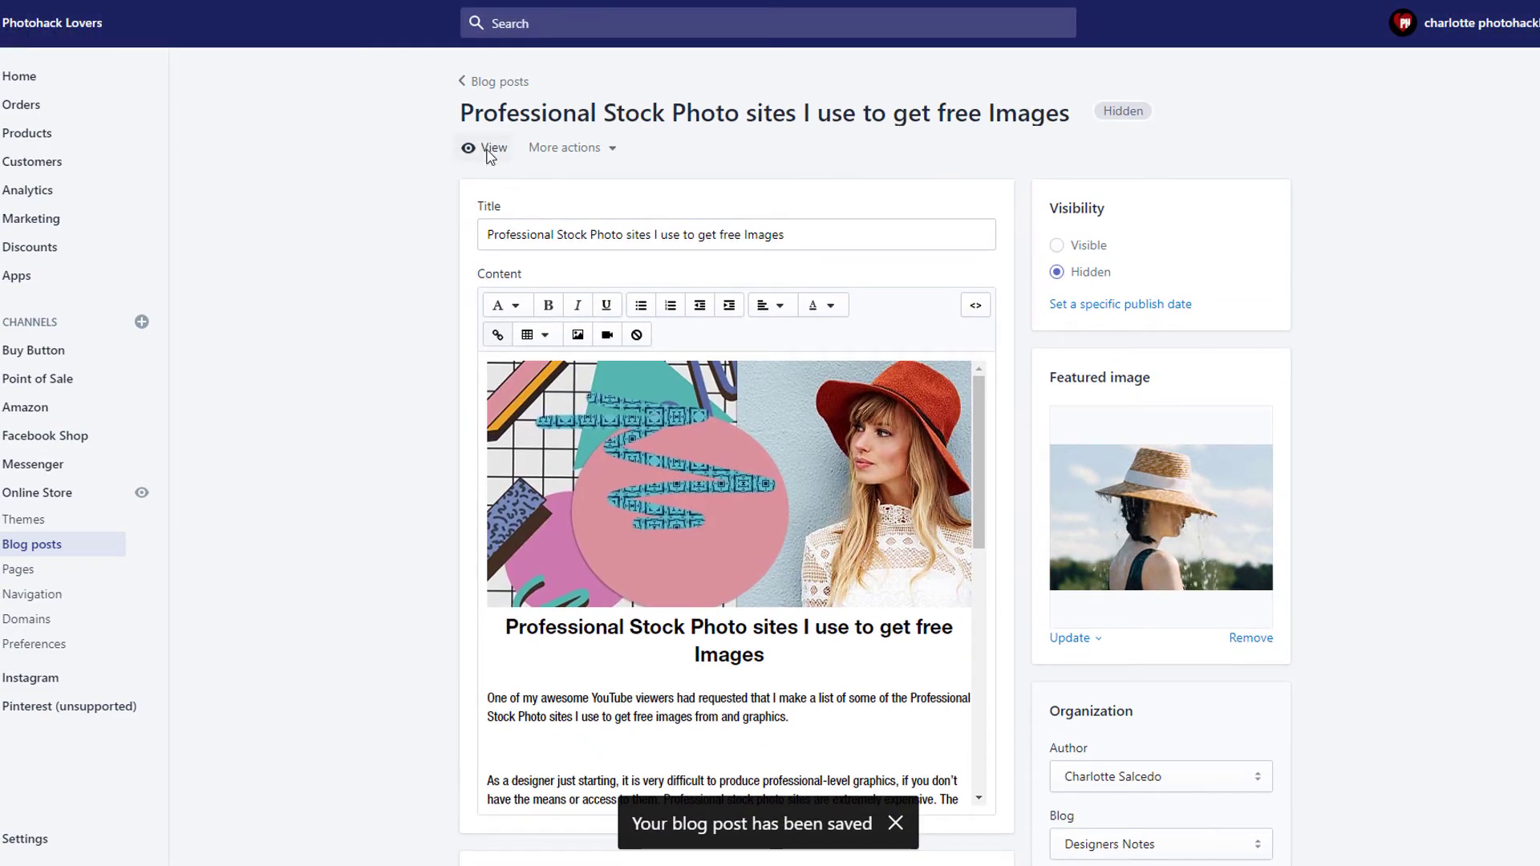
left_click(489, 149)
scroll(591, 300, "down", 6)
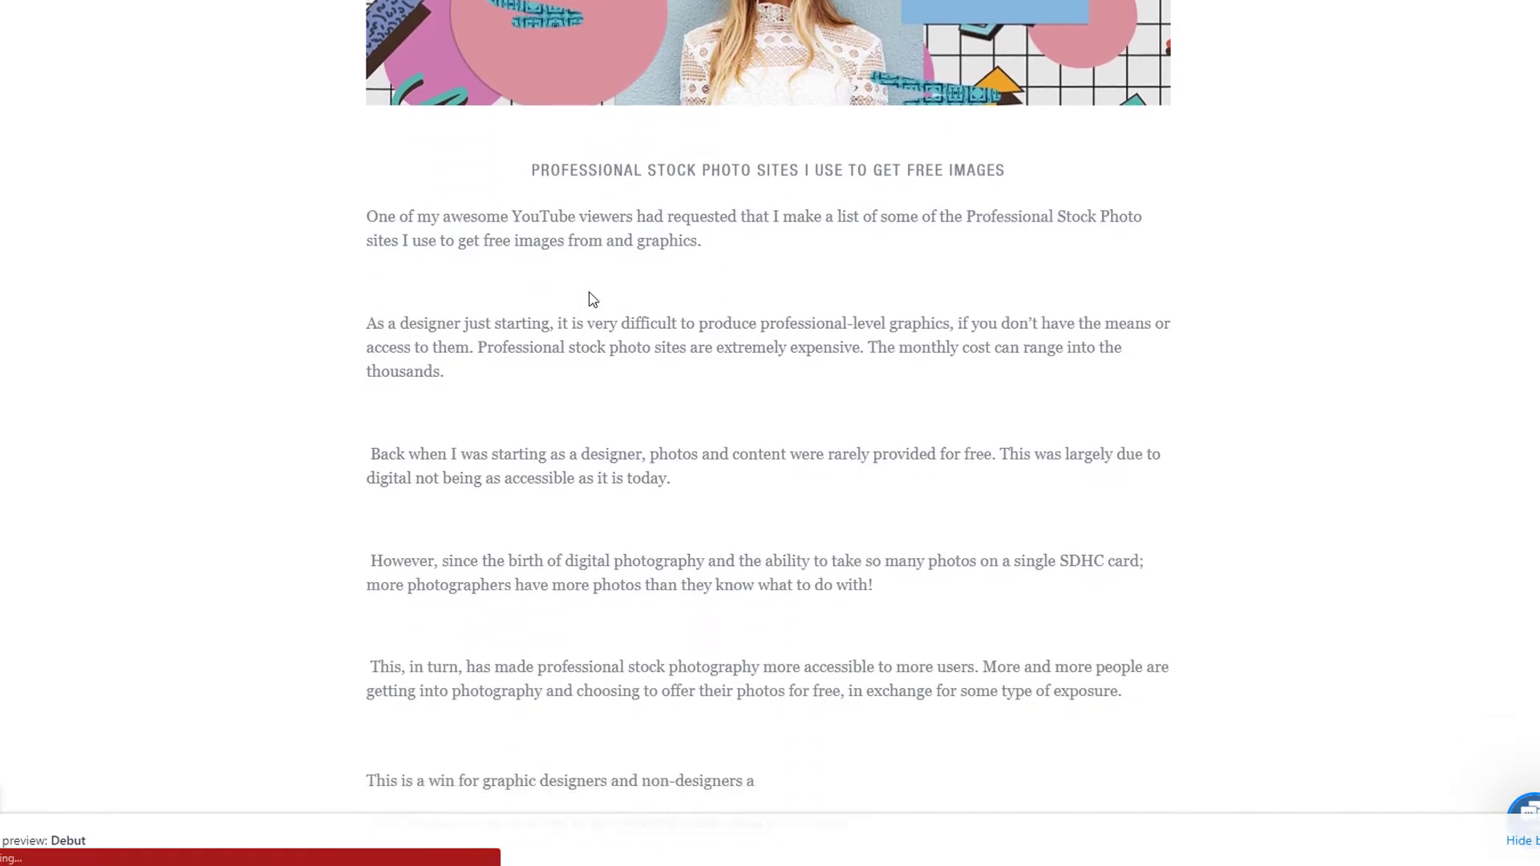
scroll(158, 141, "down", 4)
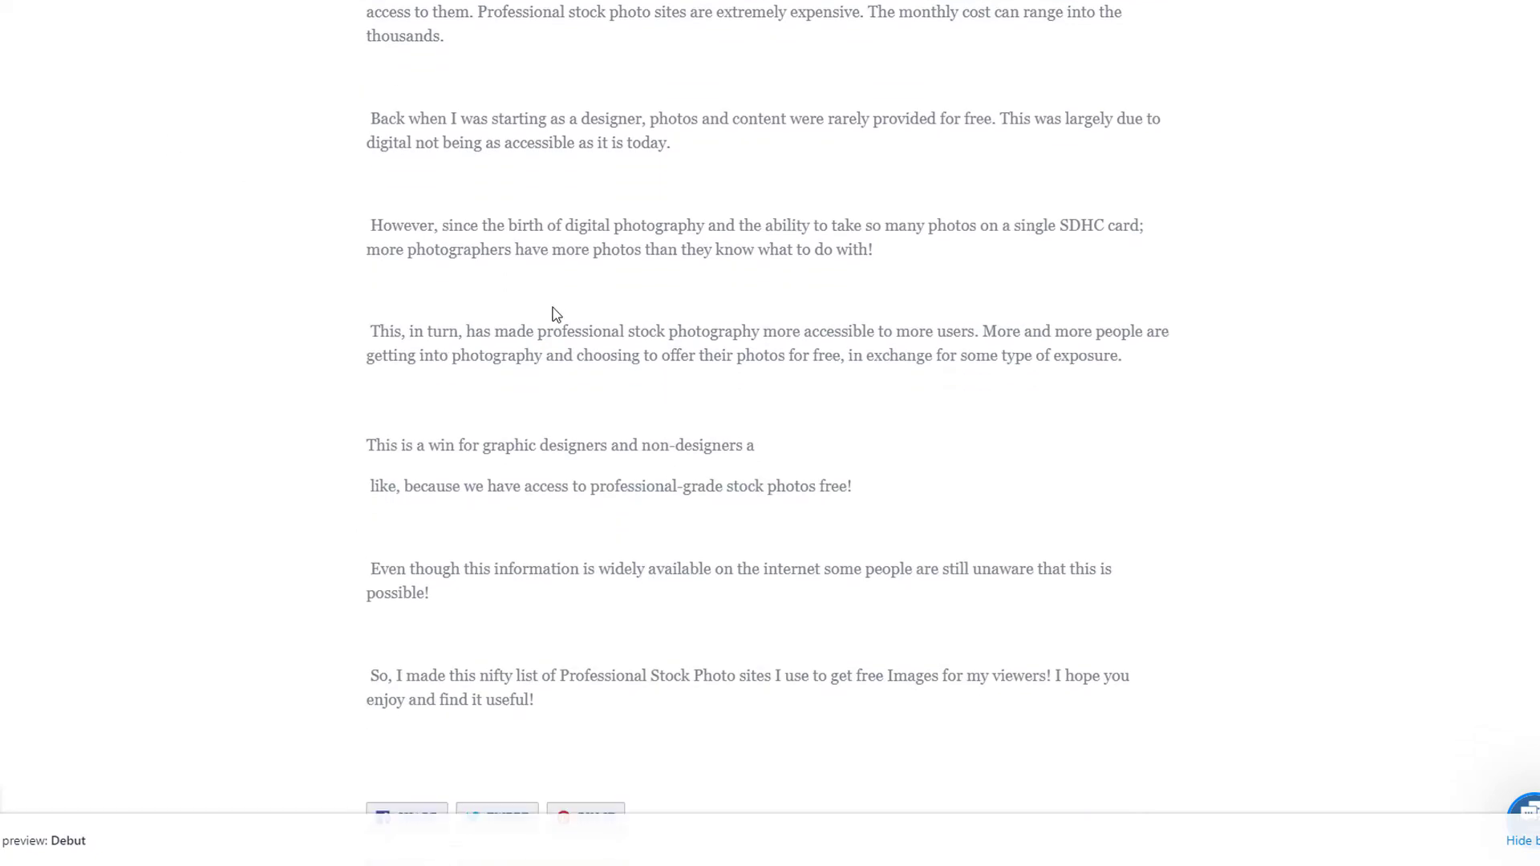
scroll(552, 313, "down", 2)
scroll(540, 324, "up", 8)
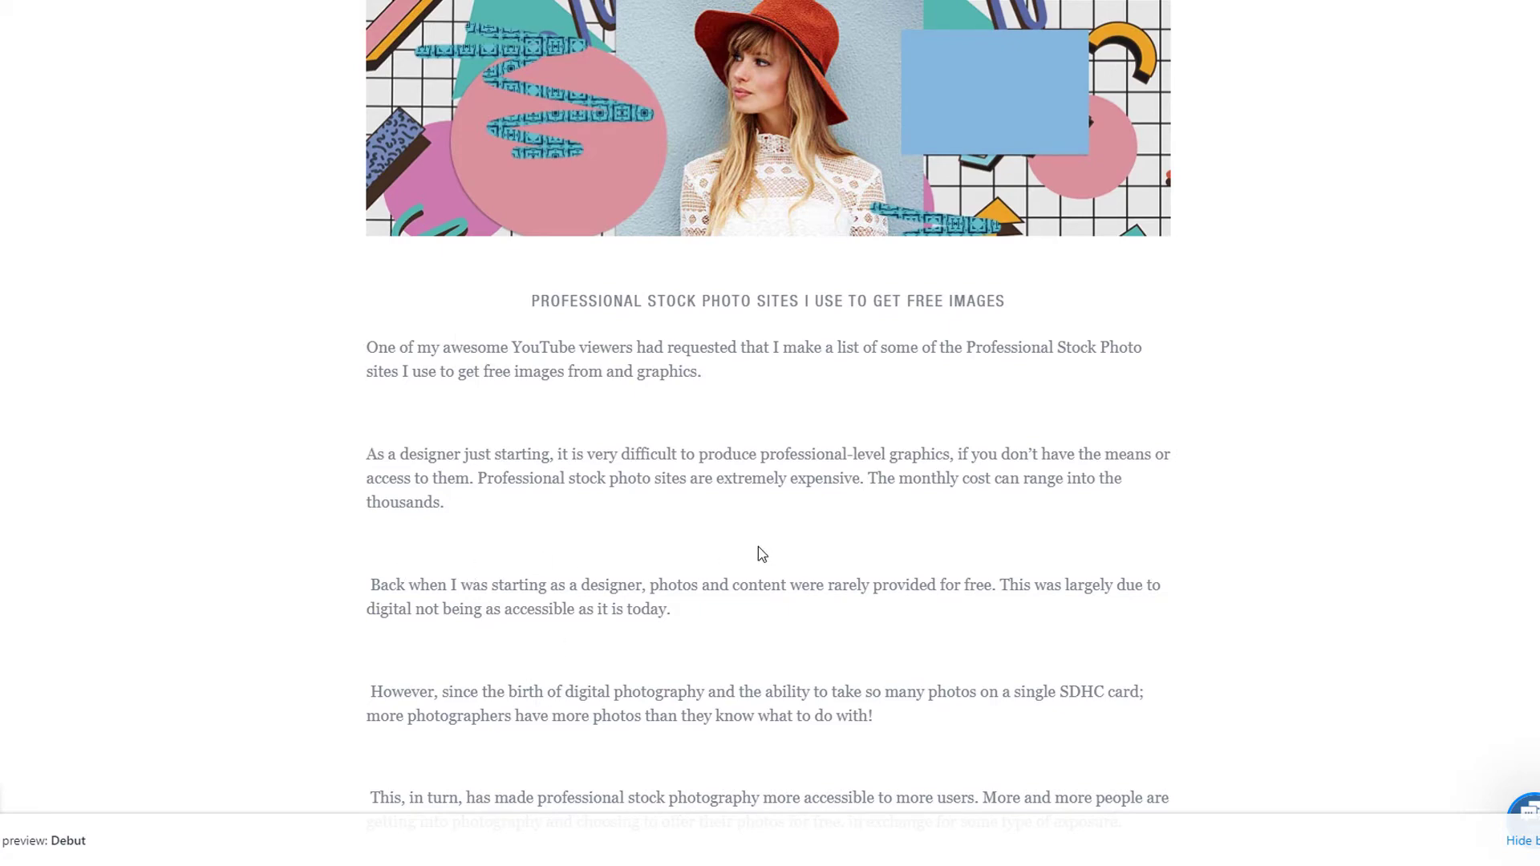
scroll(268, 474, "down", 3)
scroll(409, 556, "up", 1)
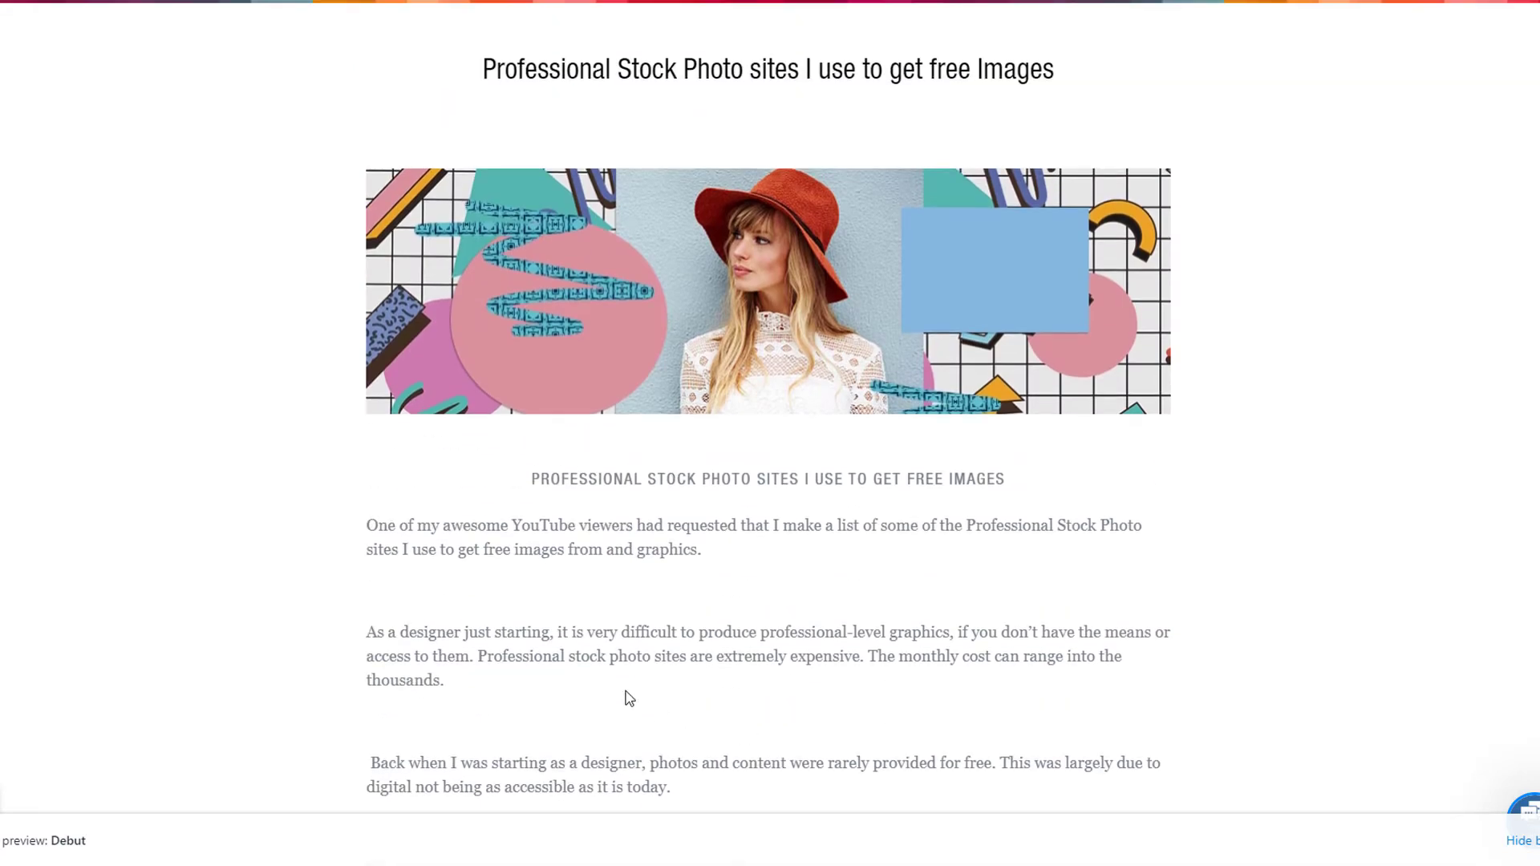
scroll(527, 552, "down", 4)
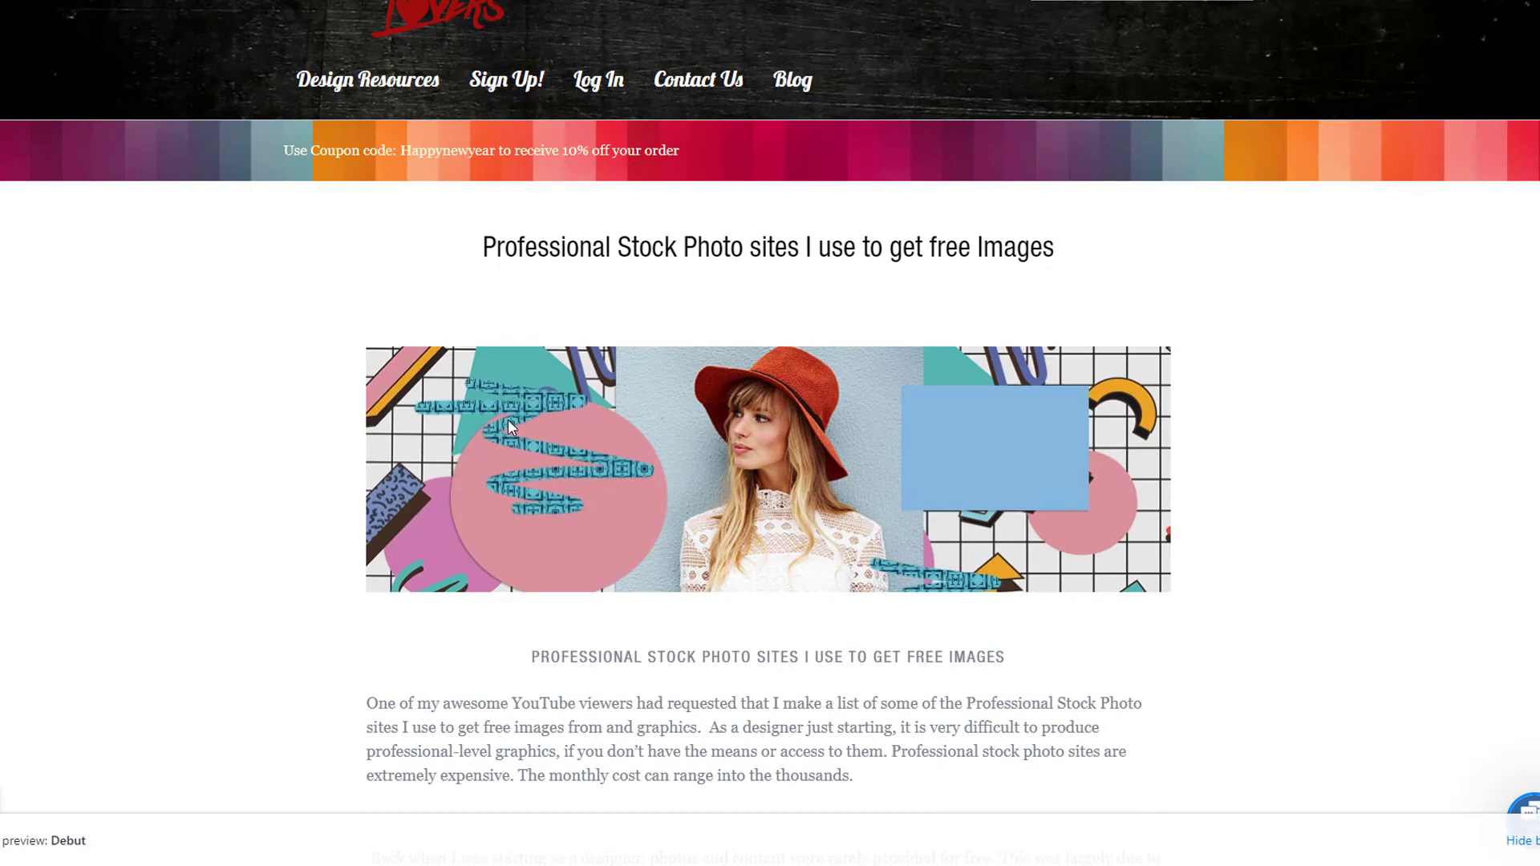
- Examine the paragraph layout of the post in the store preview, and dismiss the coupon and notification prompts
scroll(508, 421, "down", 3)
scroll(499, 433, "up", 3)
scroll(491, 431, "up", 1)
scroll(449, 410, "down", 7)
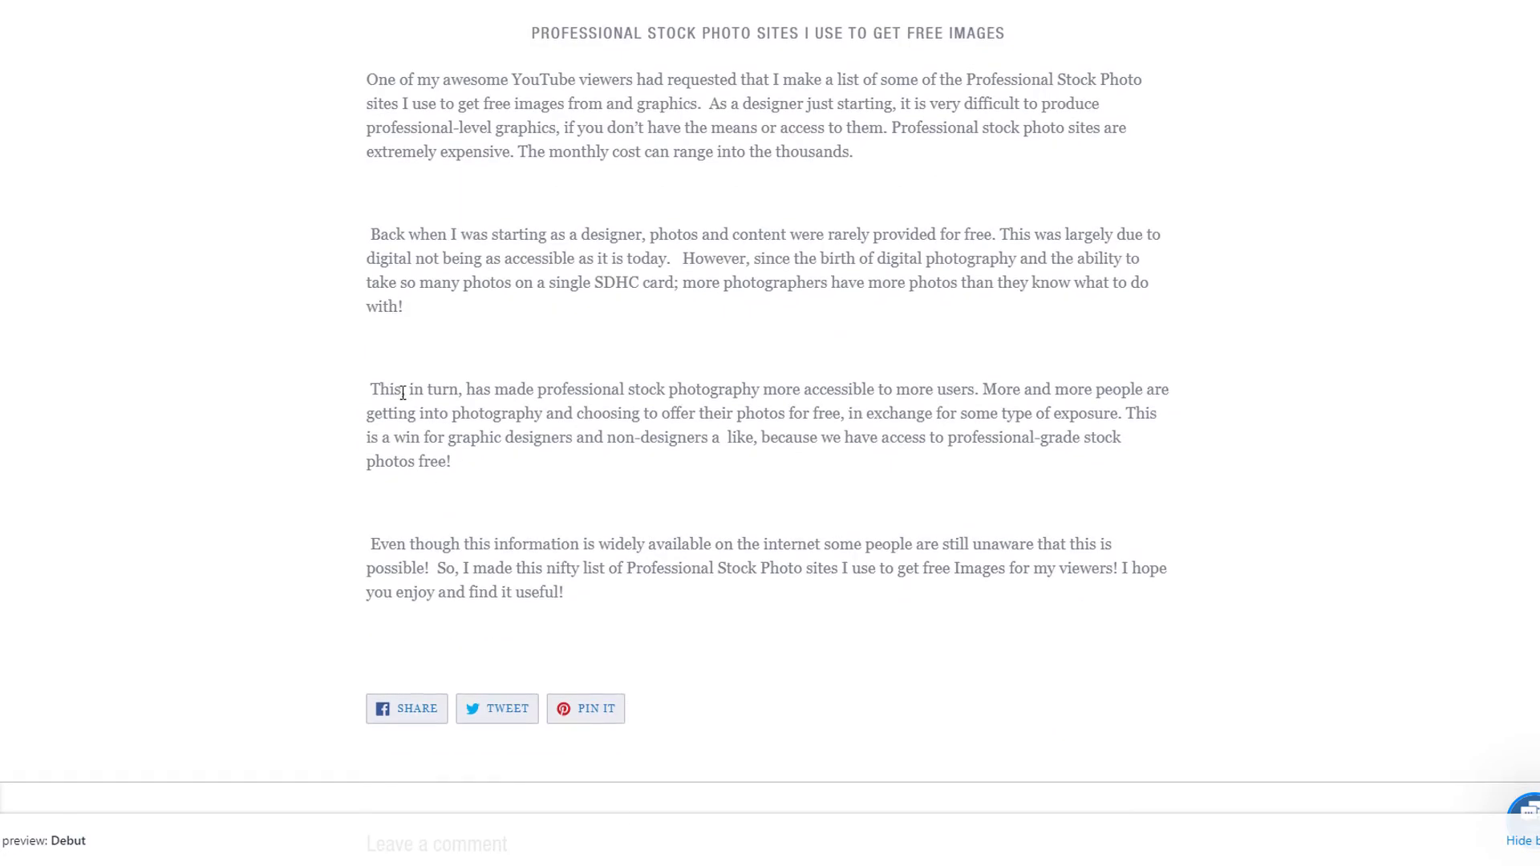
scroll(403, 393, "up", 3)
scroll(272, 708, "down", 3)
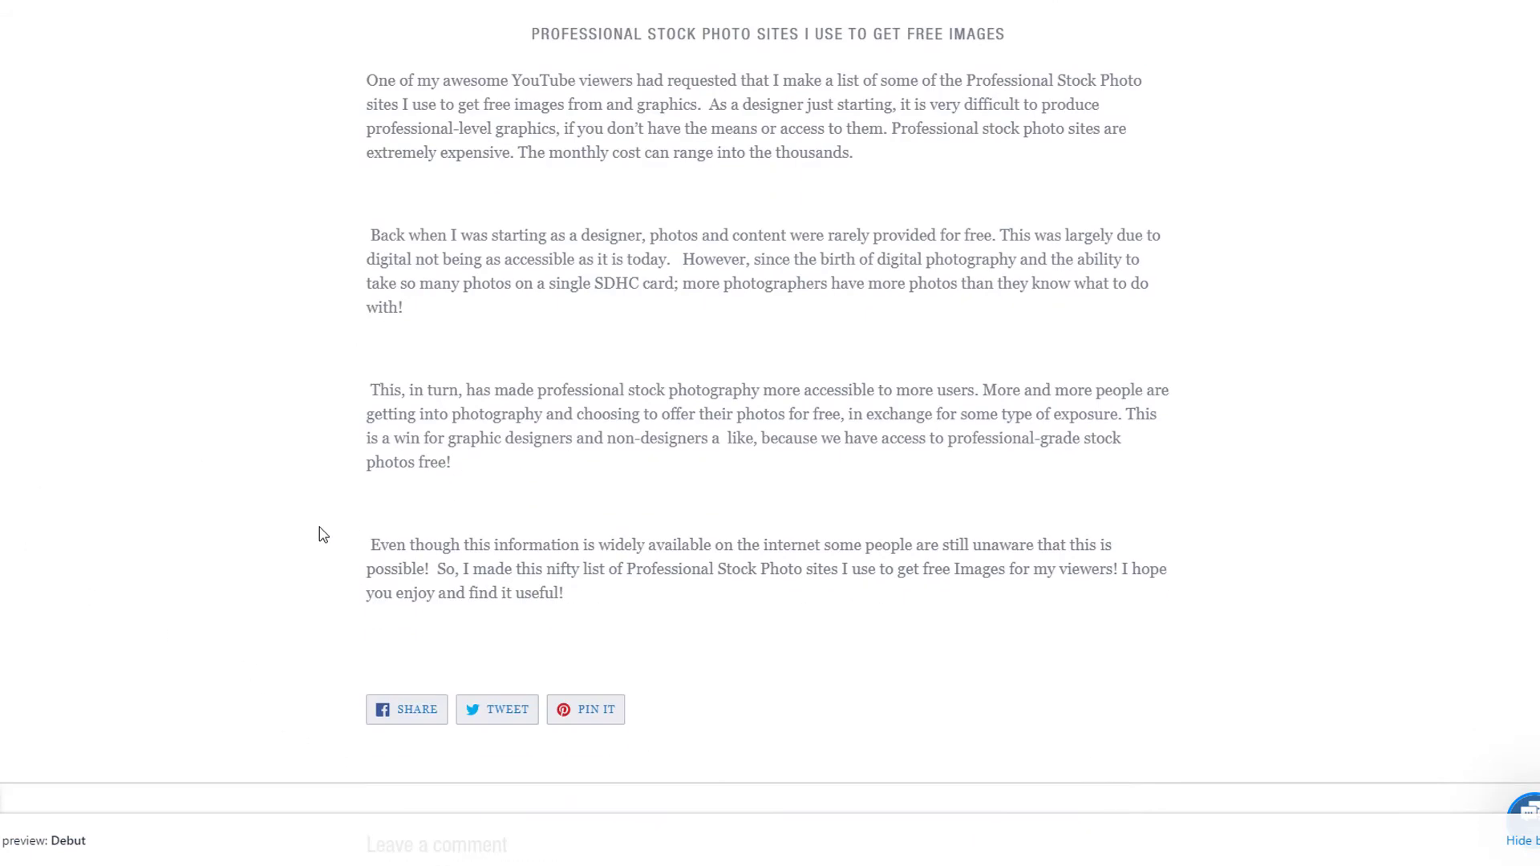
scroll(319, 533, "up", 6)
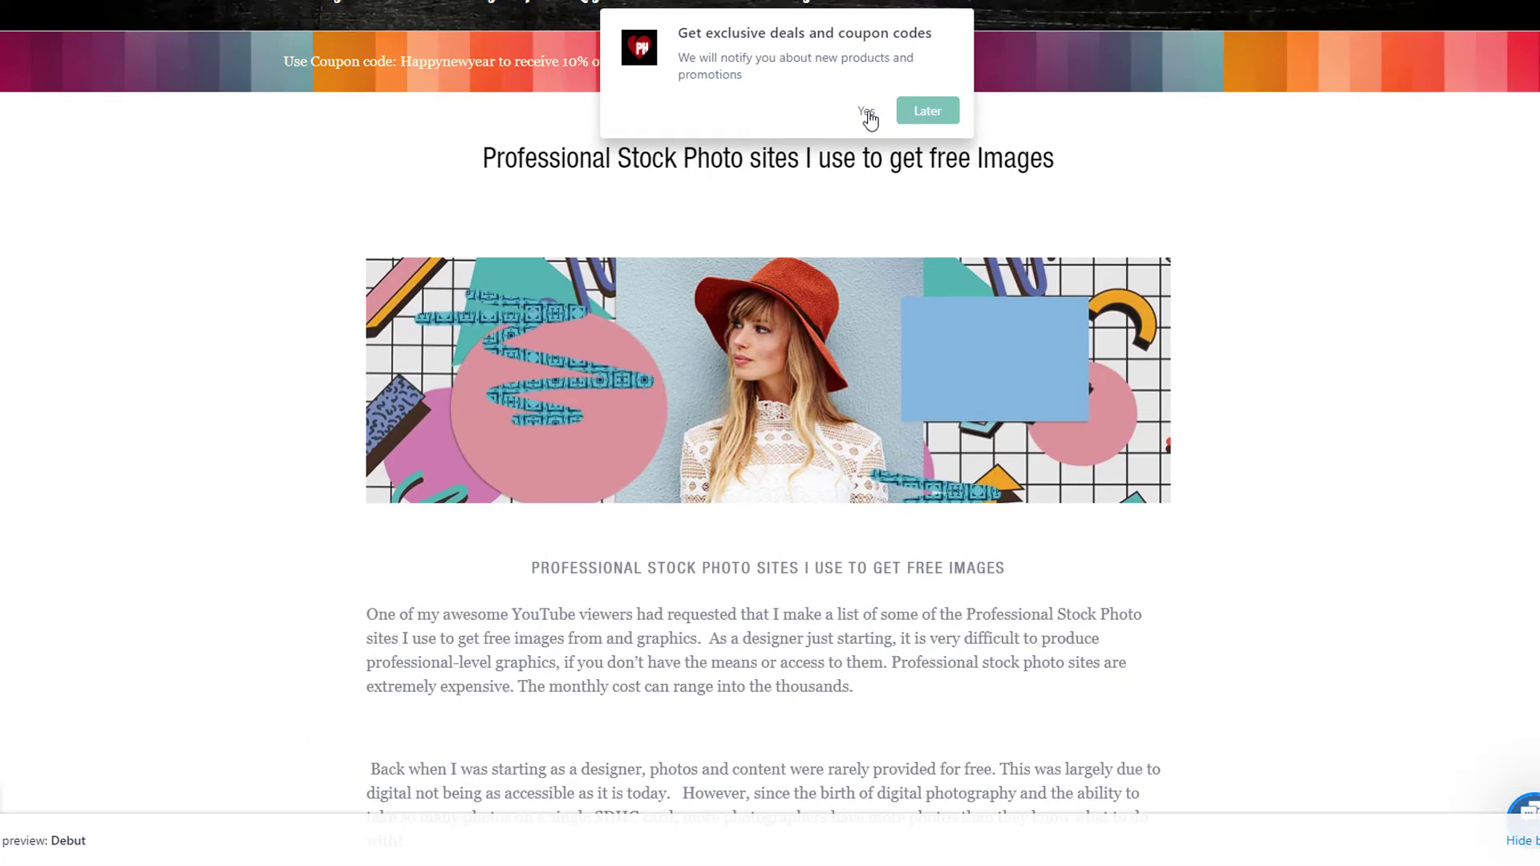
left_click(921, 116)
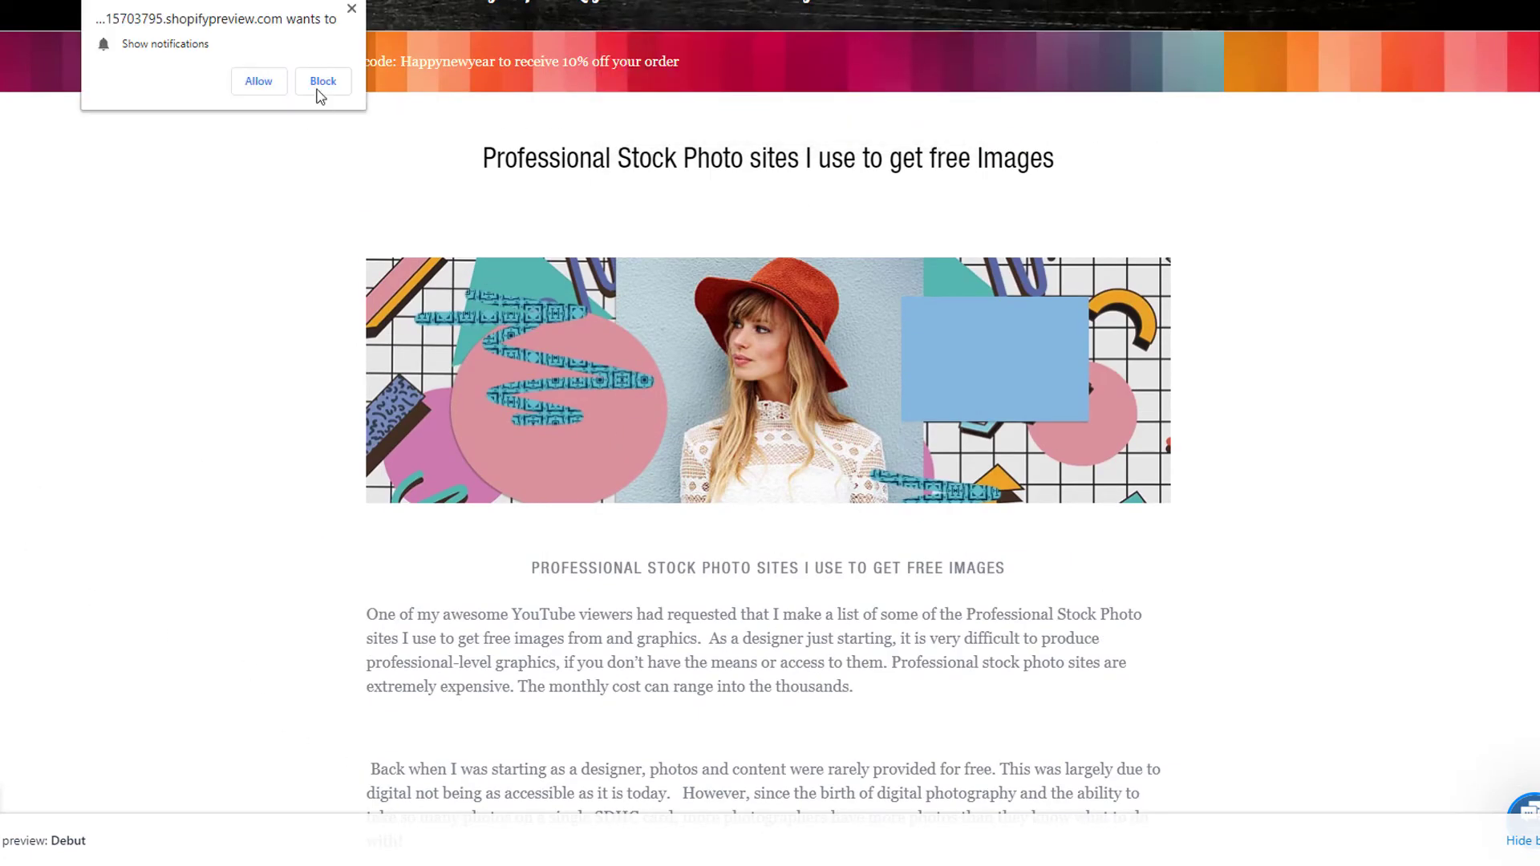
left_click(353, 9)
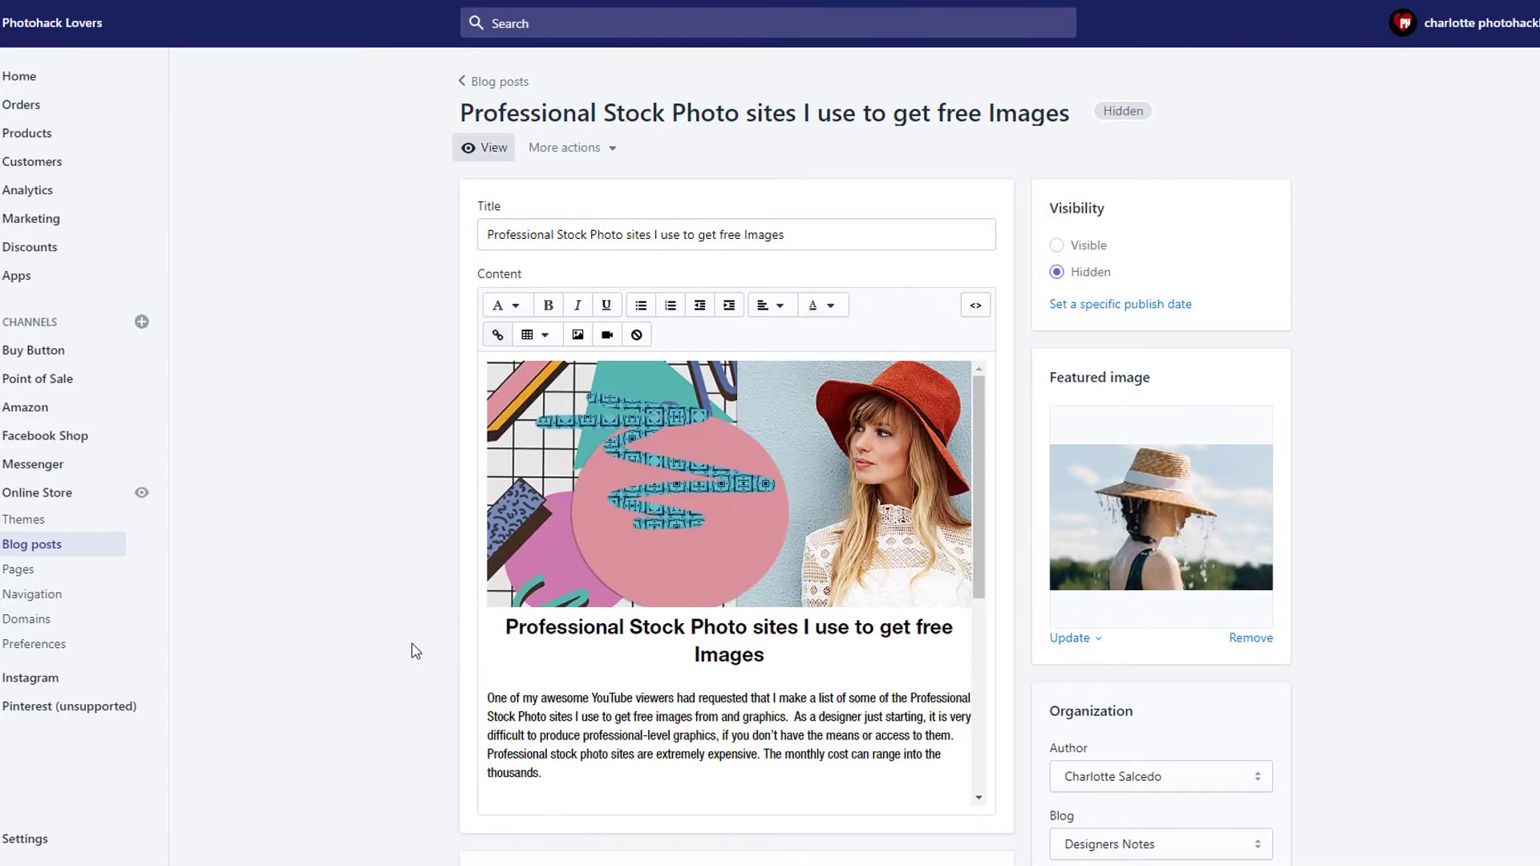
- Add a new empty line after the content's first paragraph, which ends with "thousands."
scroll(518, 602, "down", 3)
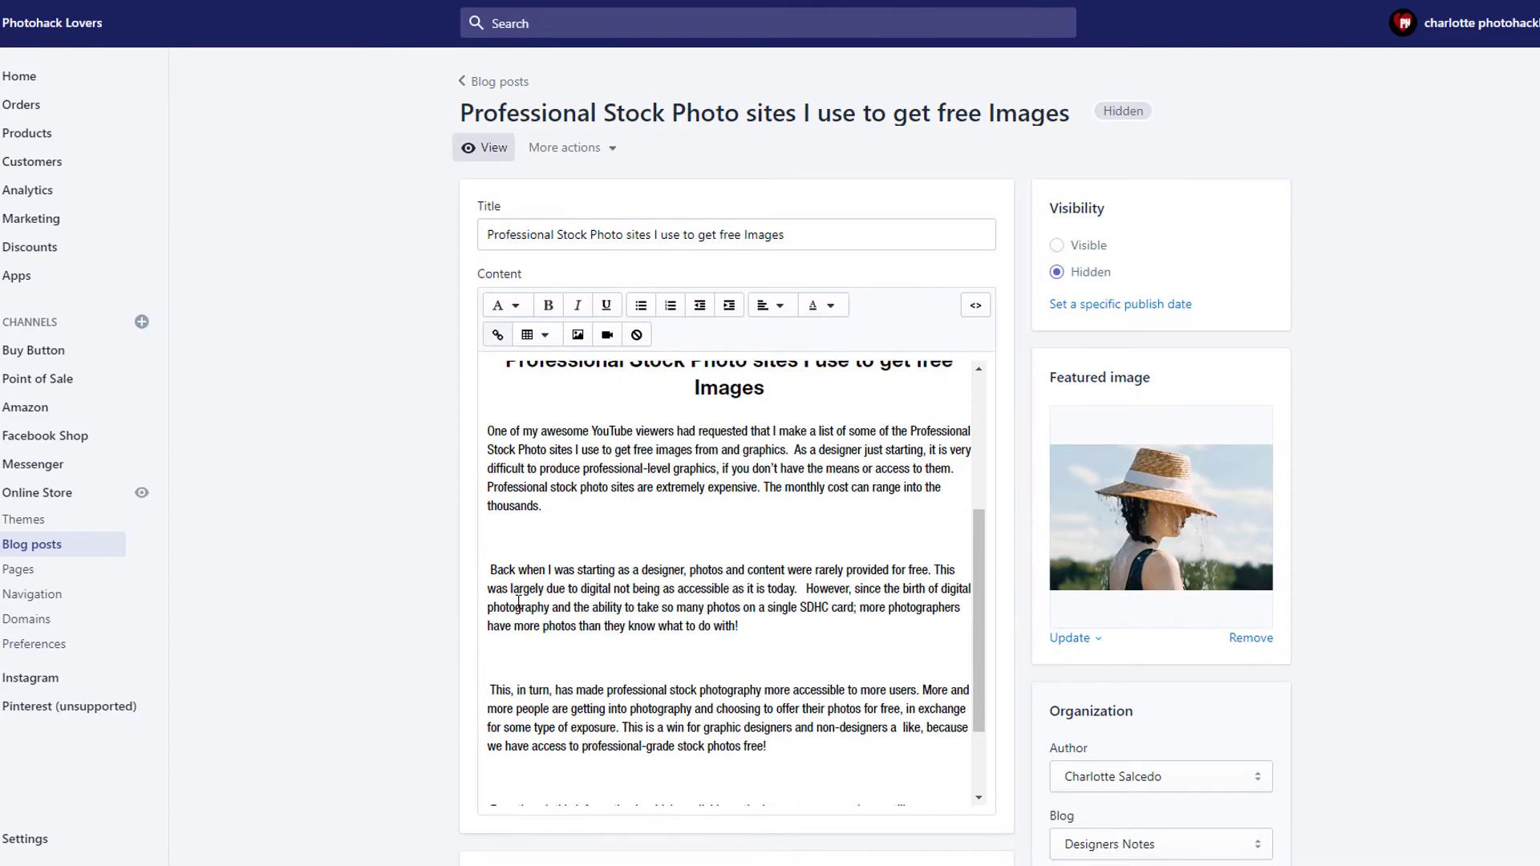
left_click(560, 508)
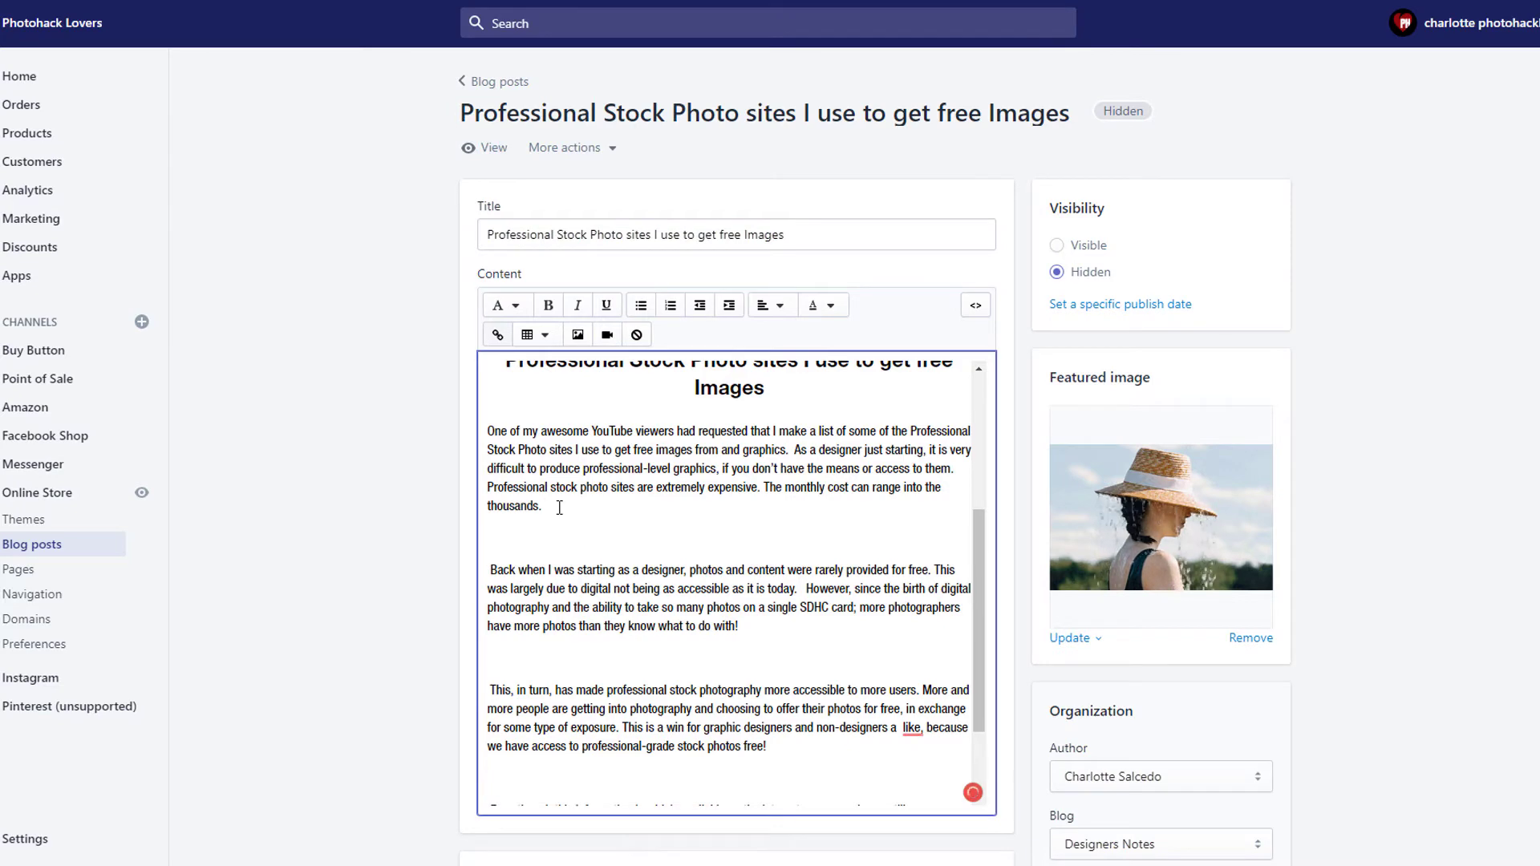
key("Return")
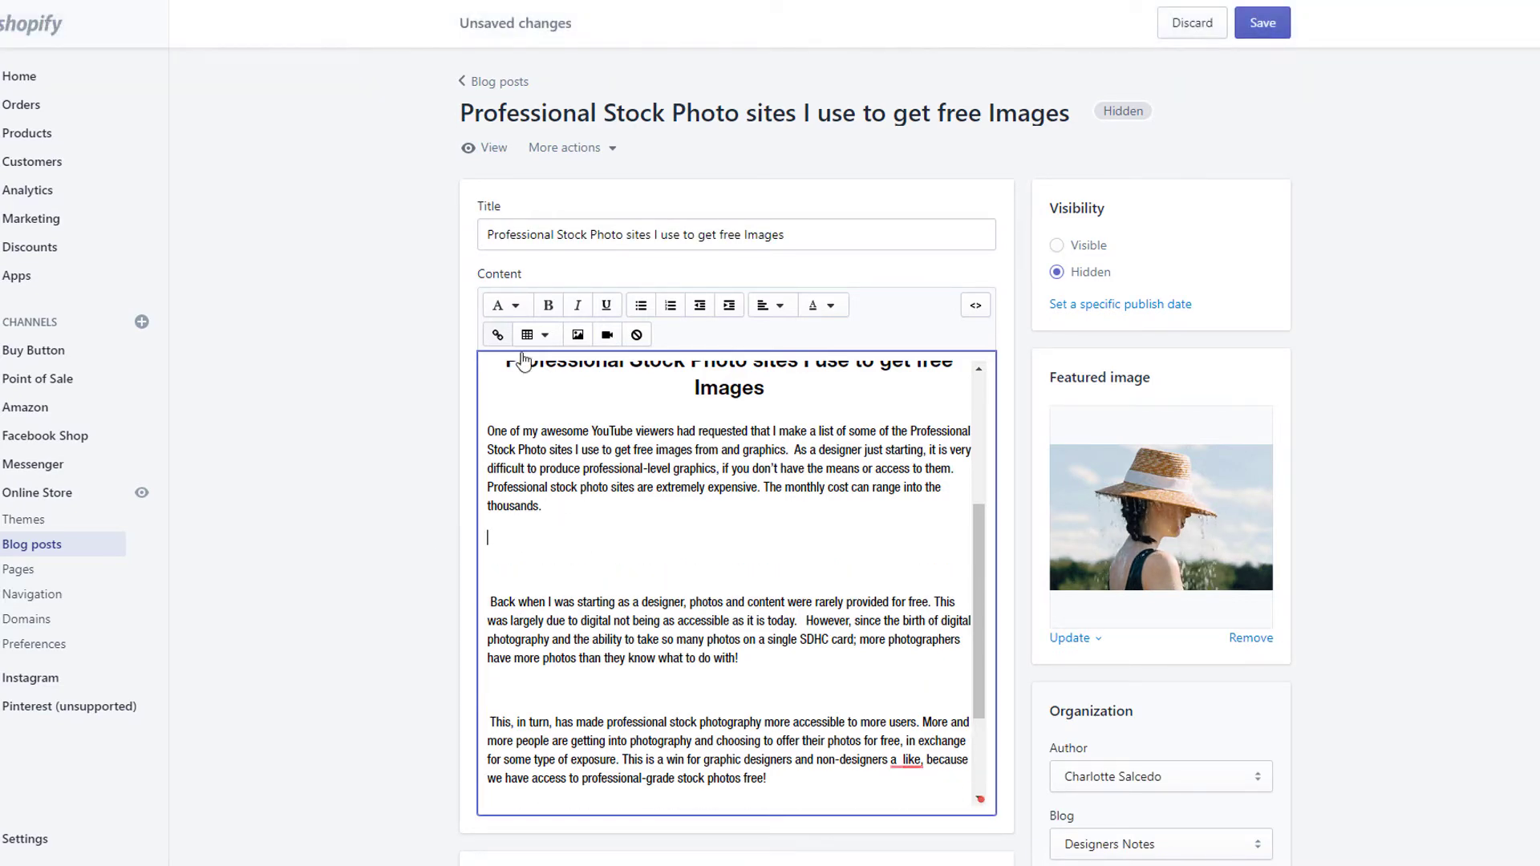
scroll(523, 361, "up", 3)
scroll(497, 443, "down", 4)
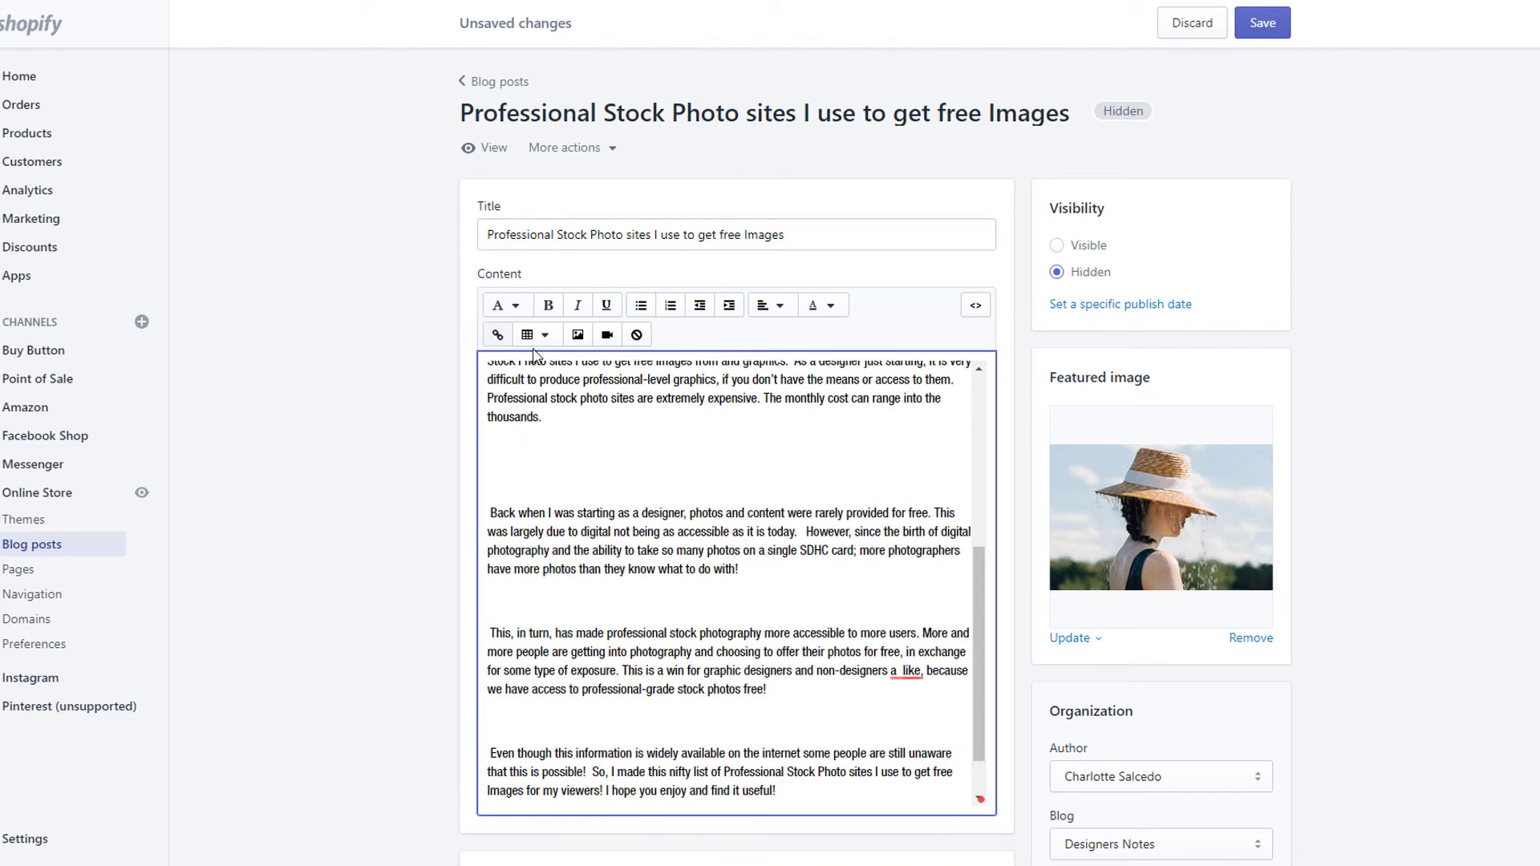
- Try to upload giphy (3).gif as an image for the empty line below the first paragraph
left_click(577, 335)
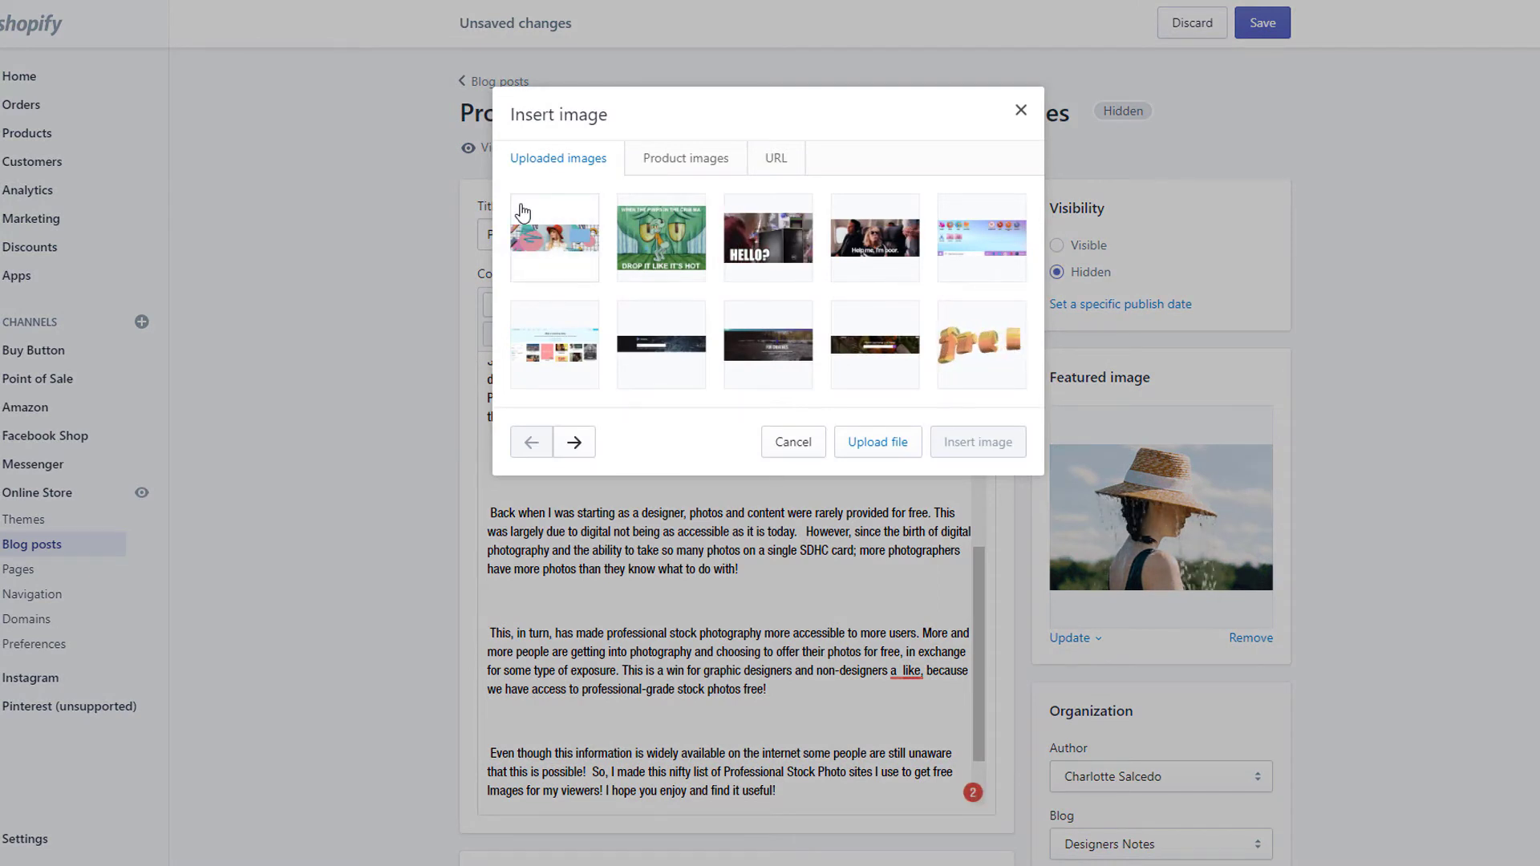
left_click(878, 442)
scroll(601, 361, "down", 6)
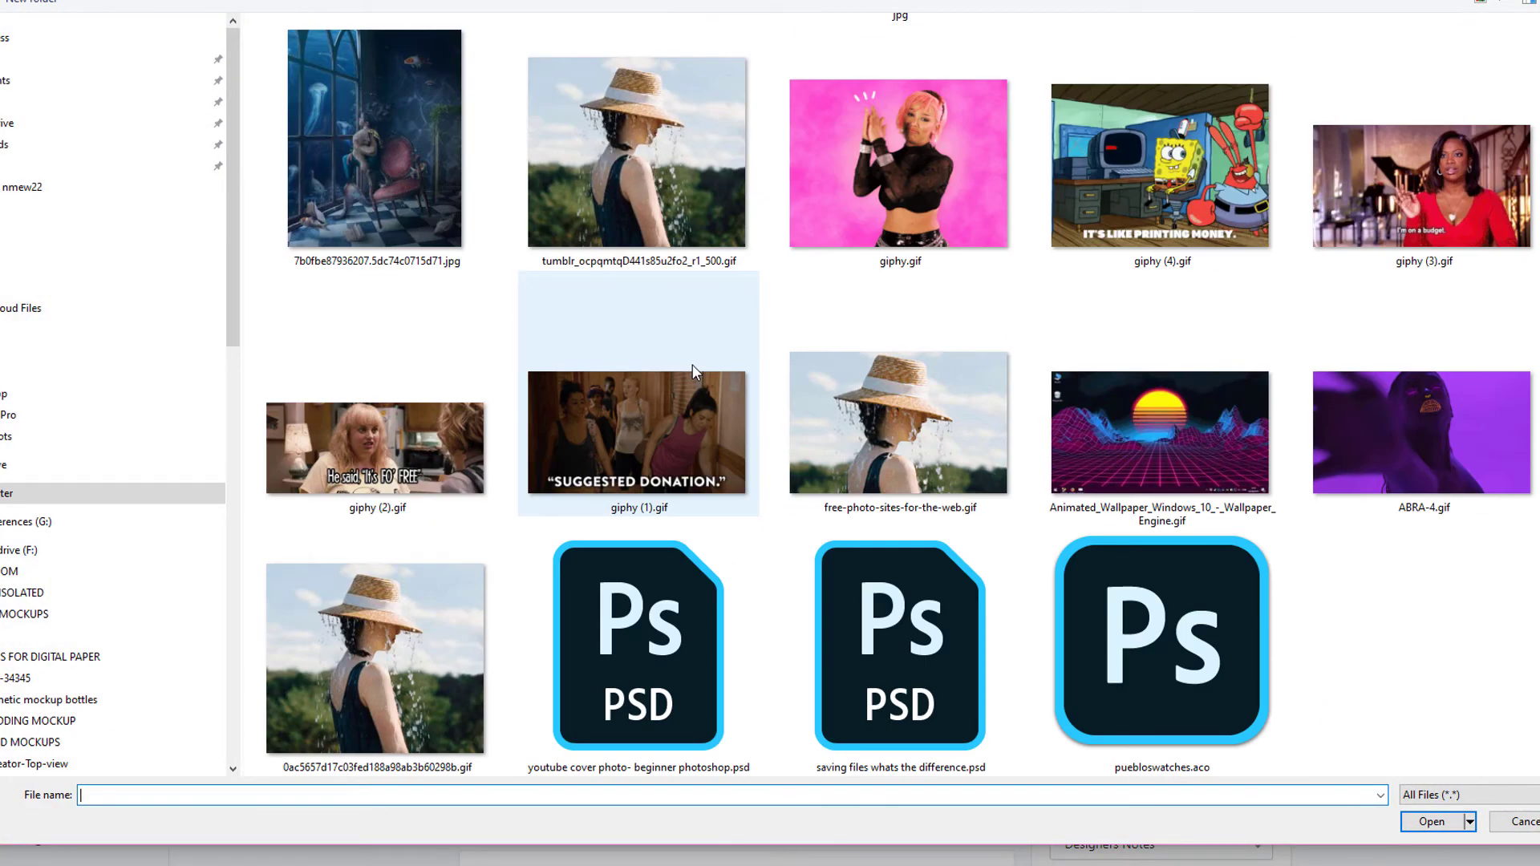
left_click(1422, 234)
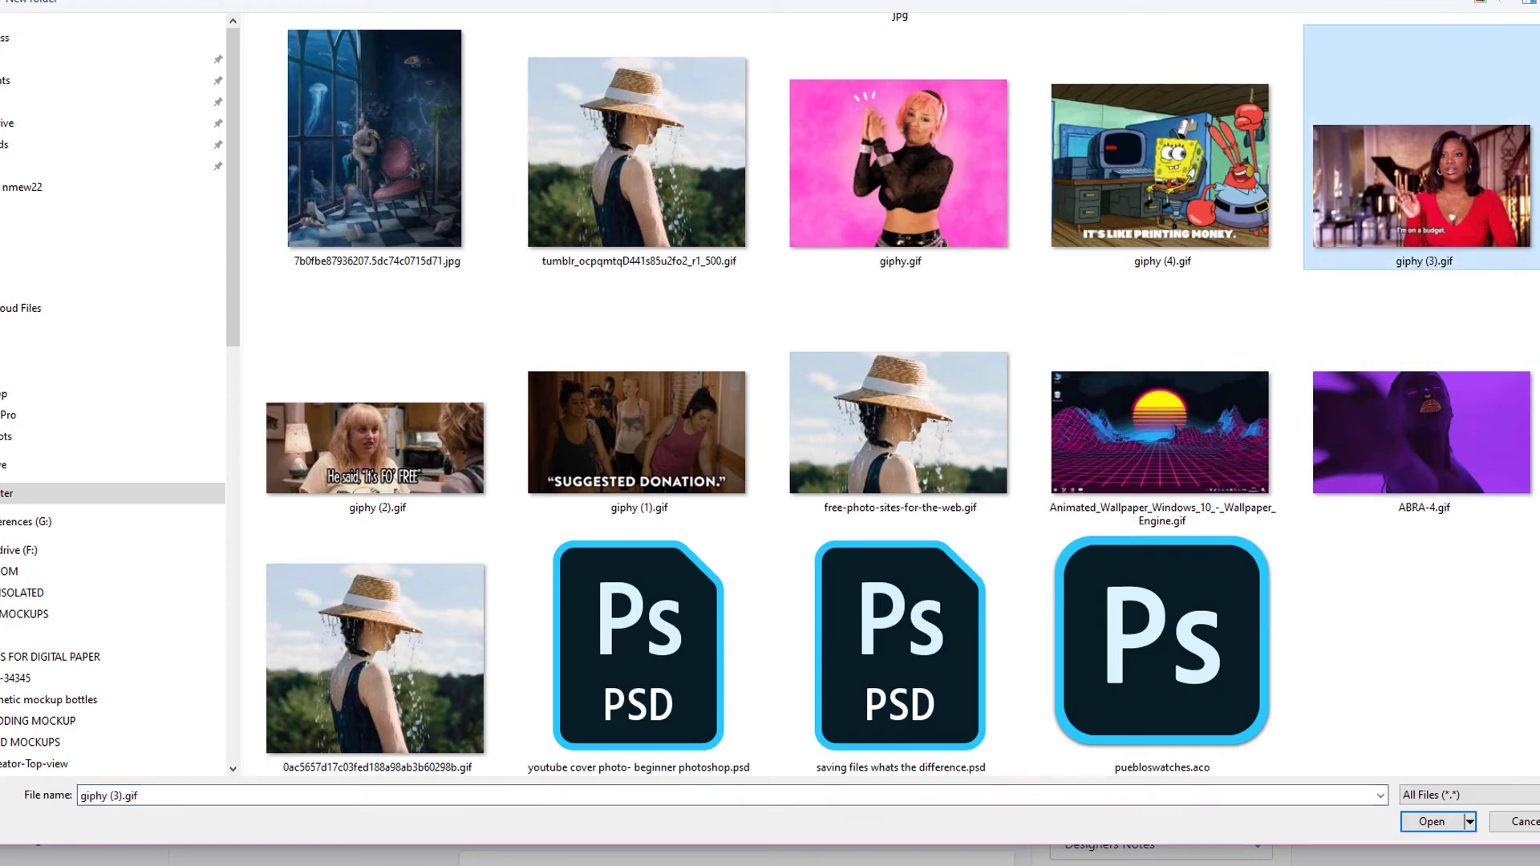
left_click(1432, 822)
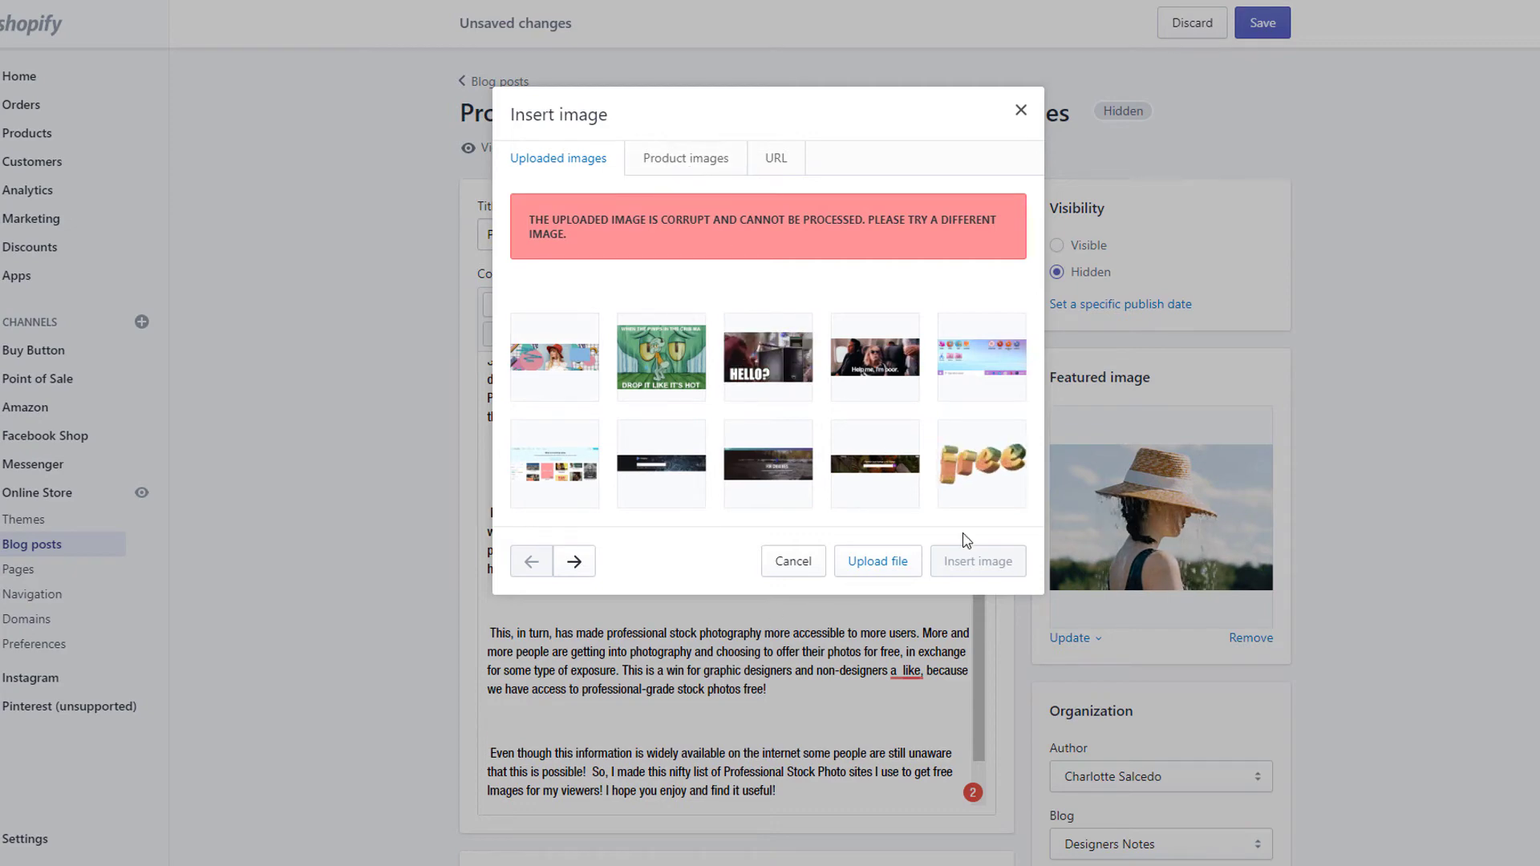
- Upload giphy (4).gif to the store's images for the empty line below the first paragraph
left_click(892, 561)
scroll(936, 545, "up", 10)
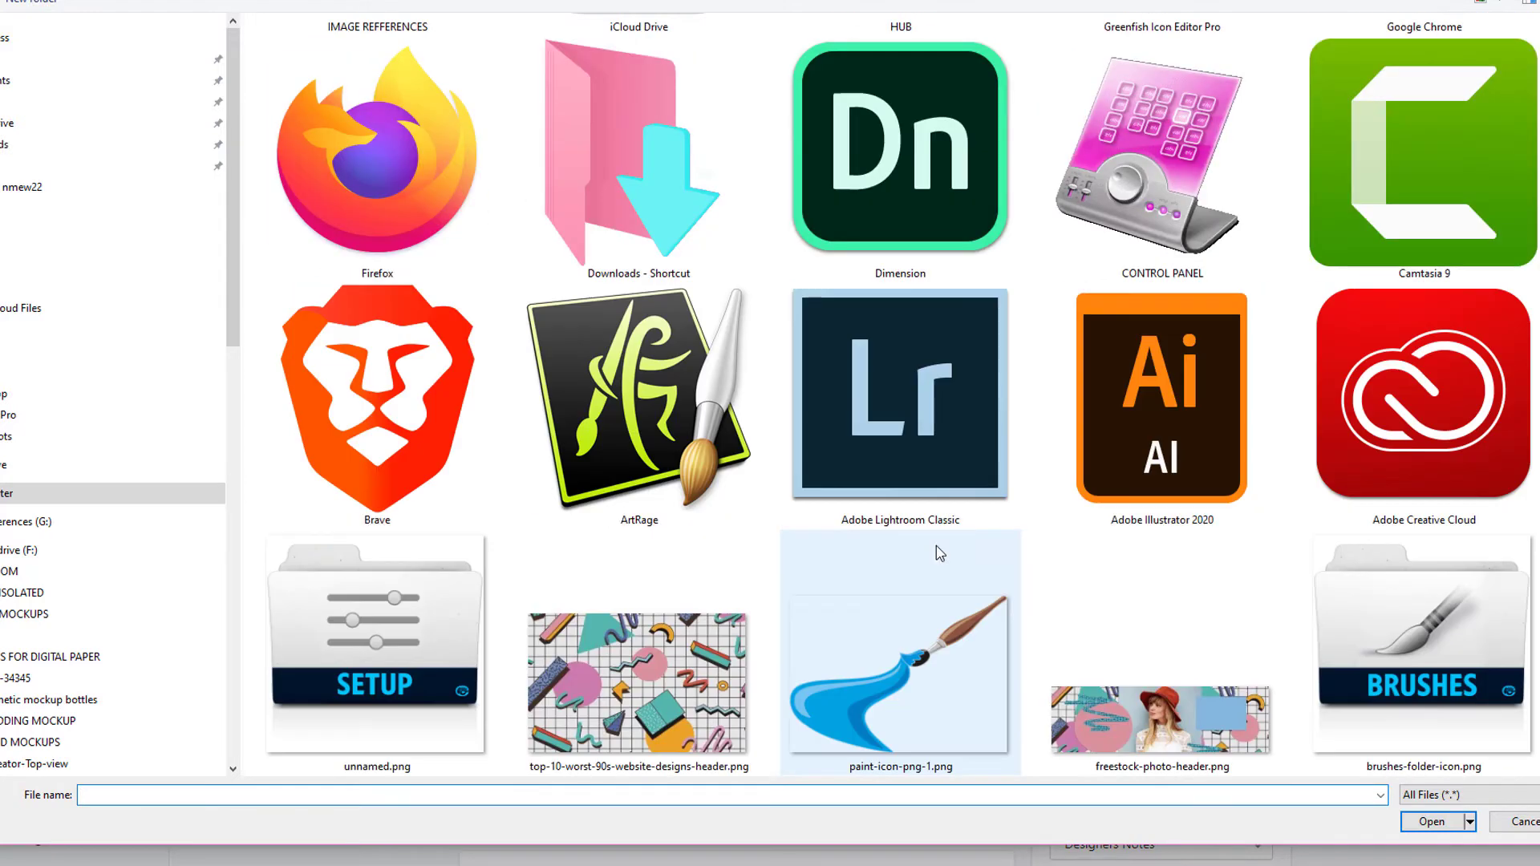
scroll(930, 555, "down", 3)
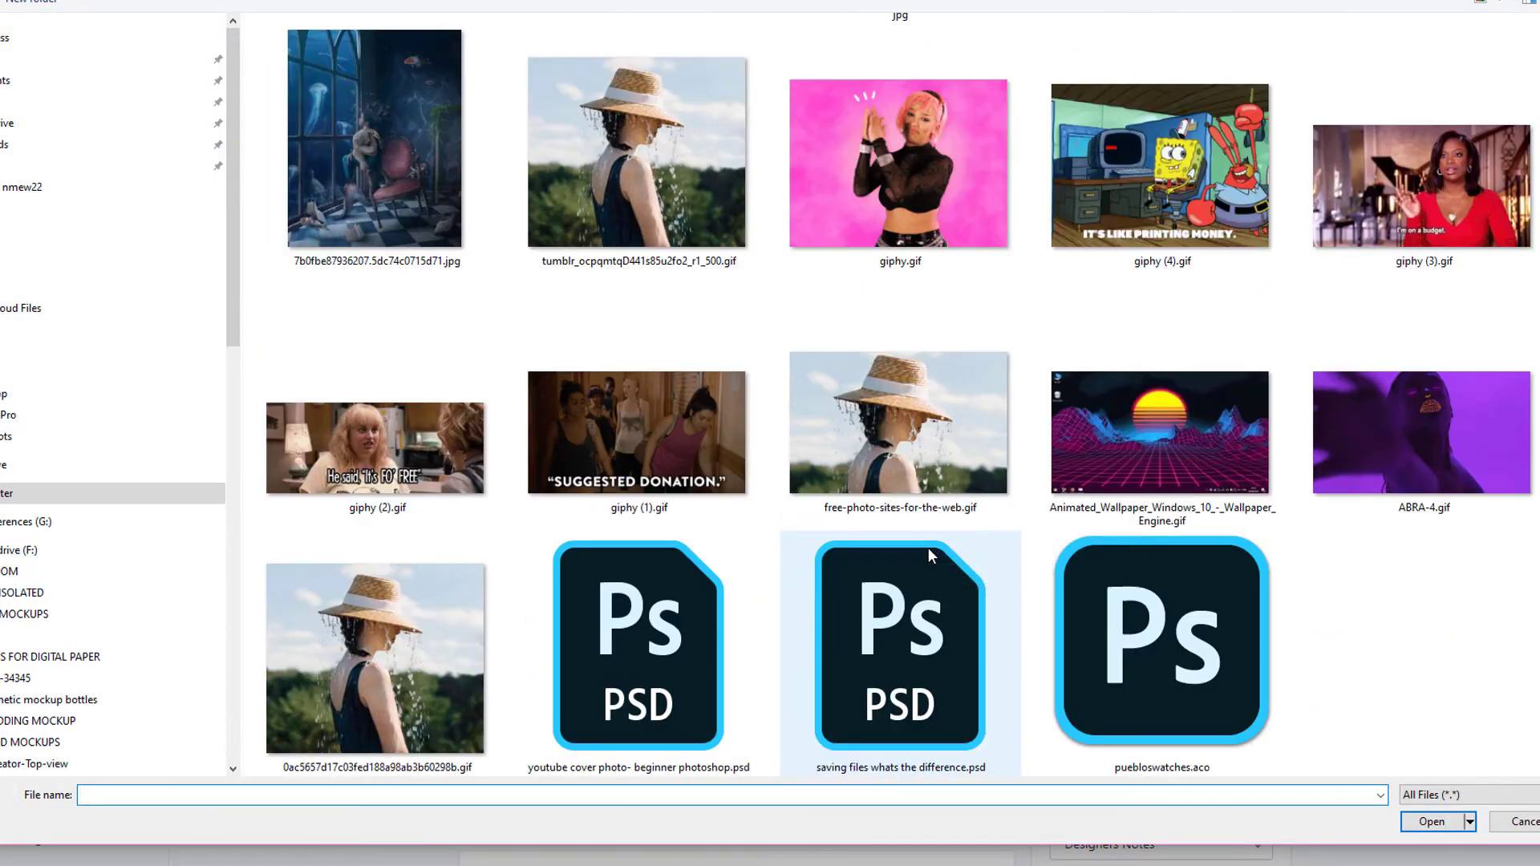
left_click(1131, 177)
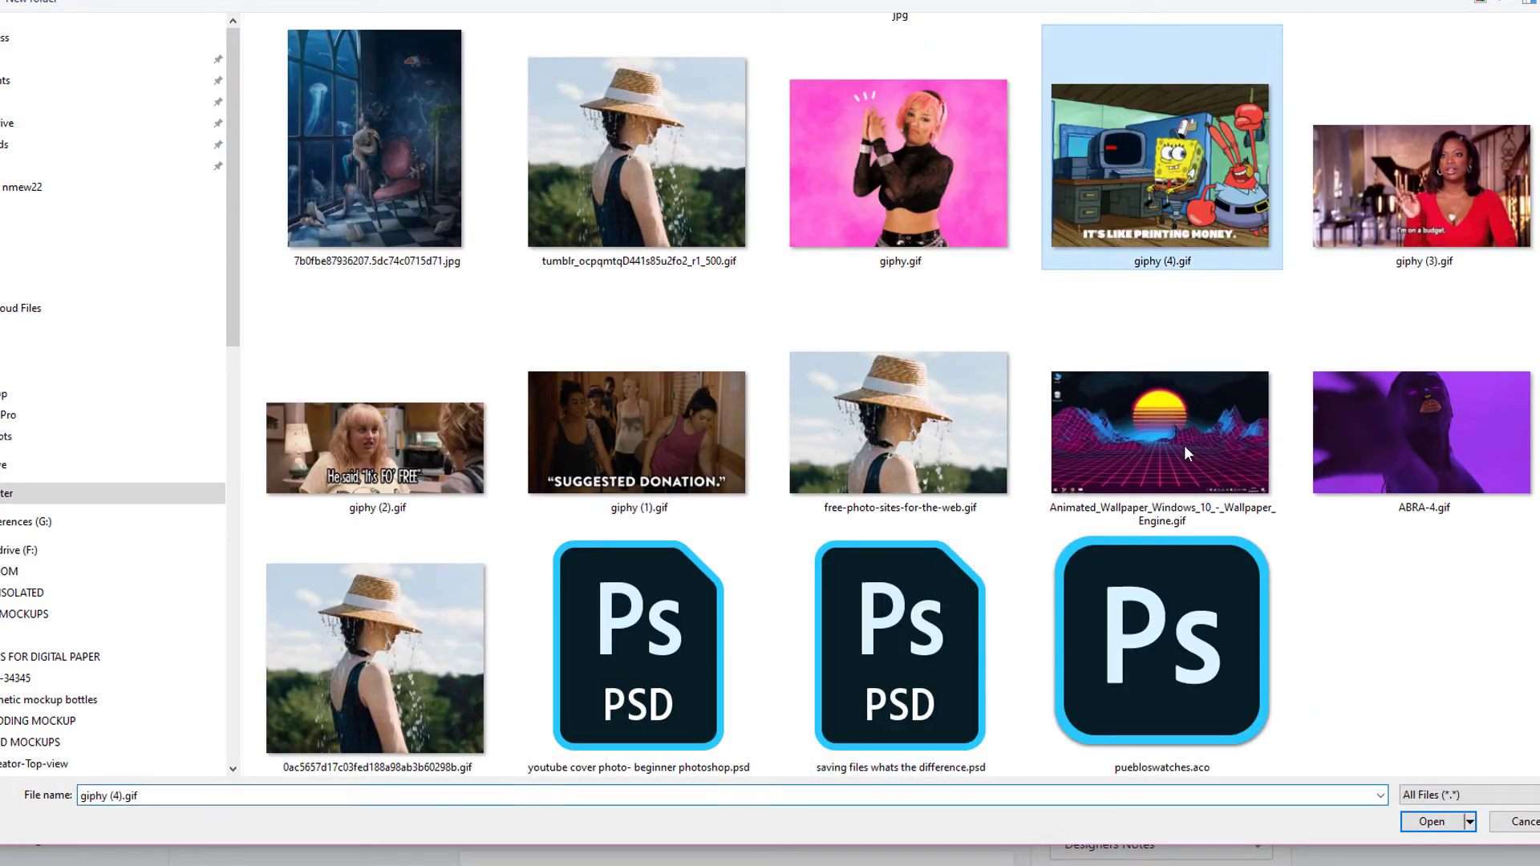
left_click(1426, 825)
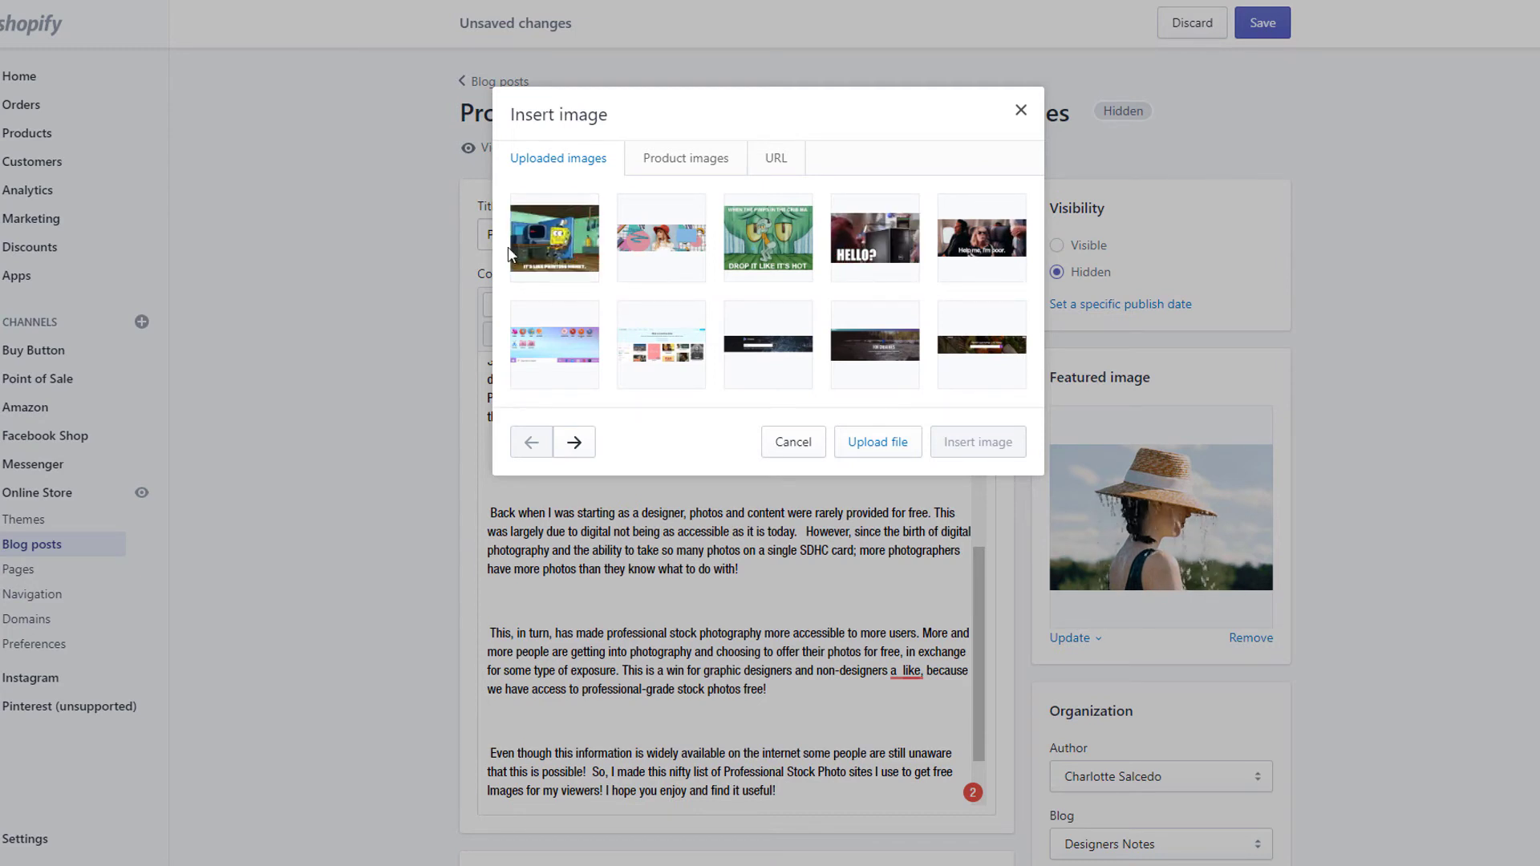
- Insert the uploaded SpongeBob GIF below the first paragraph with the alt text "Free stock photos"
left_click(556, 256)
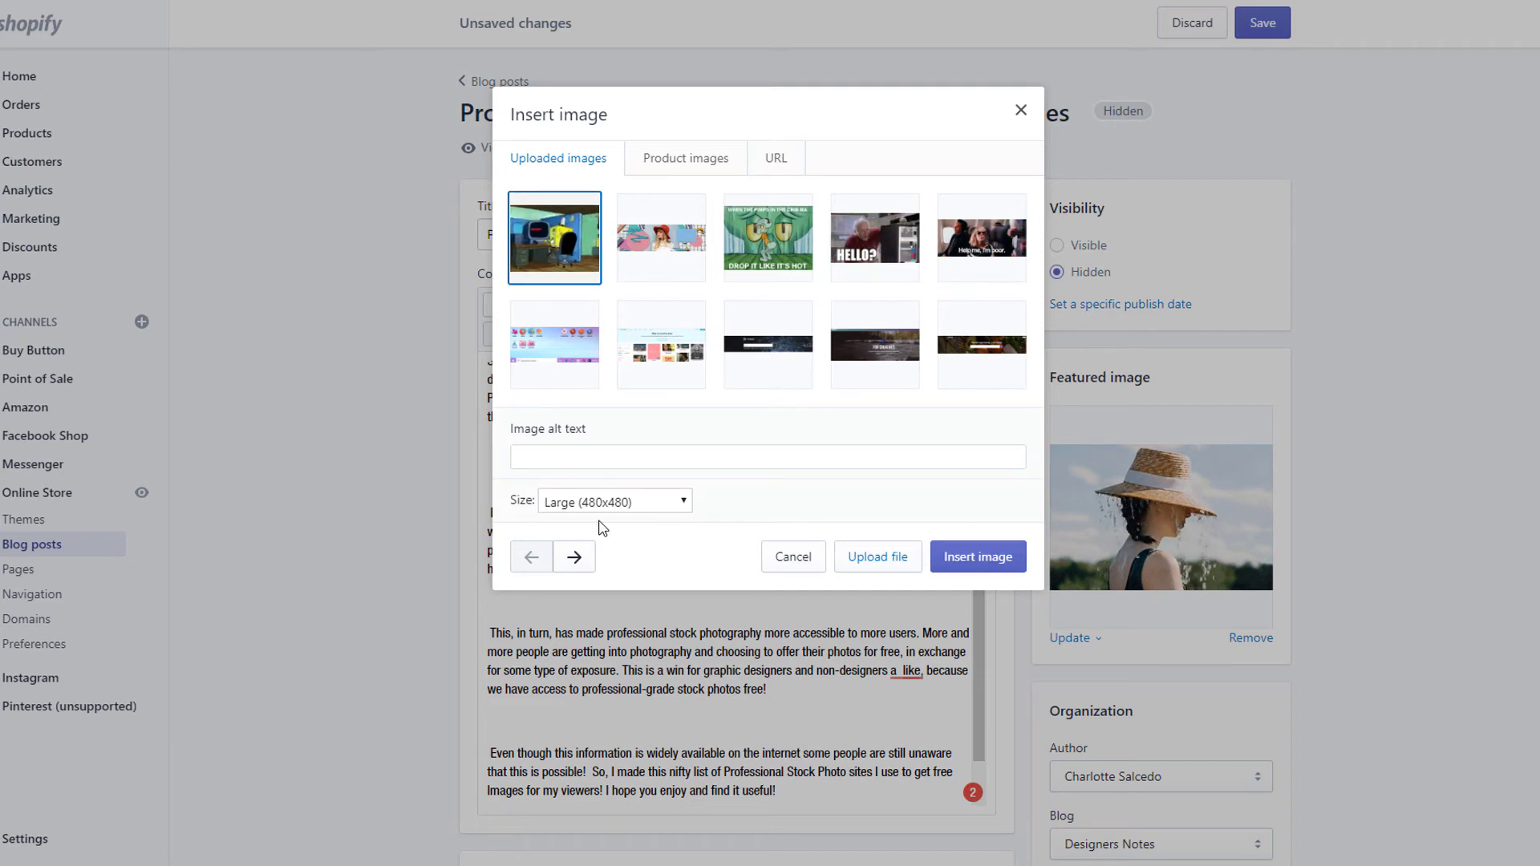
left_click(569, 458)
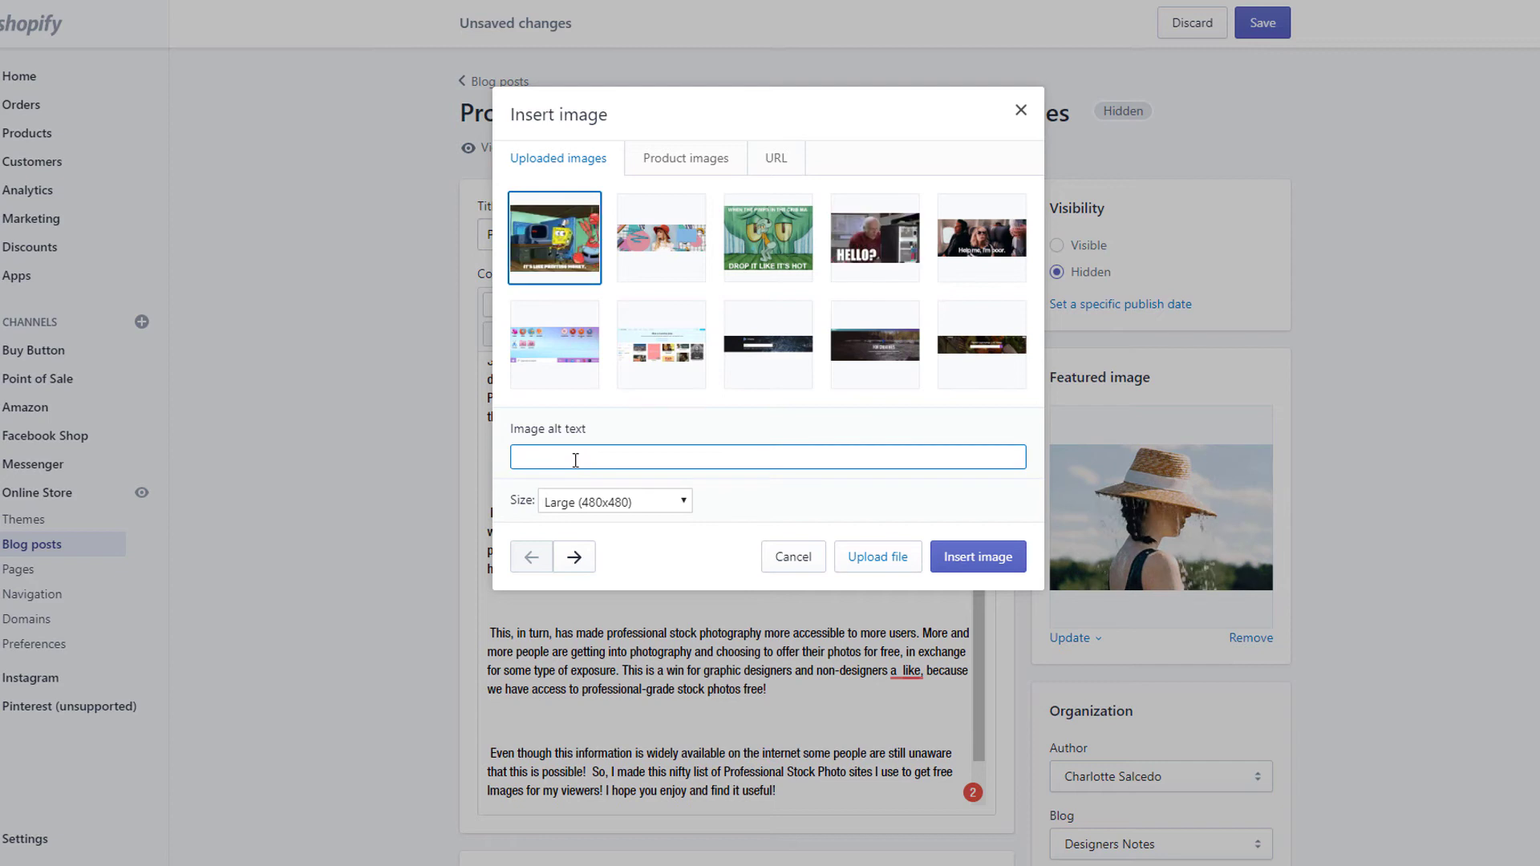
type("Free s")
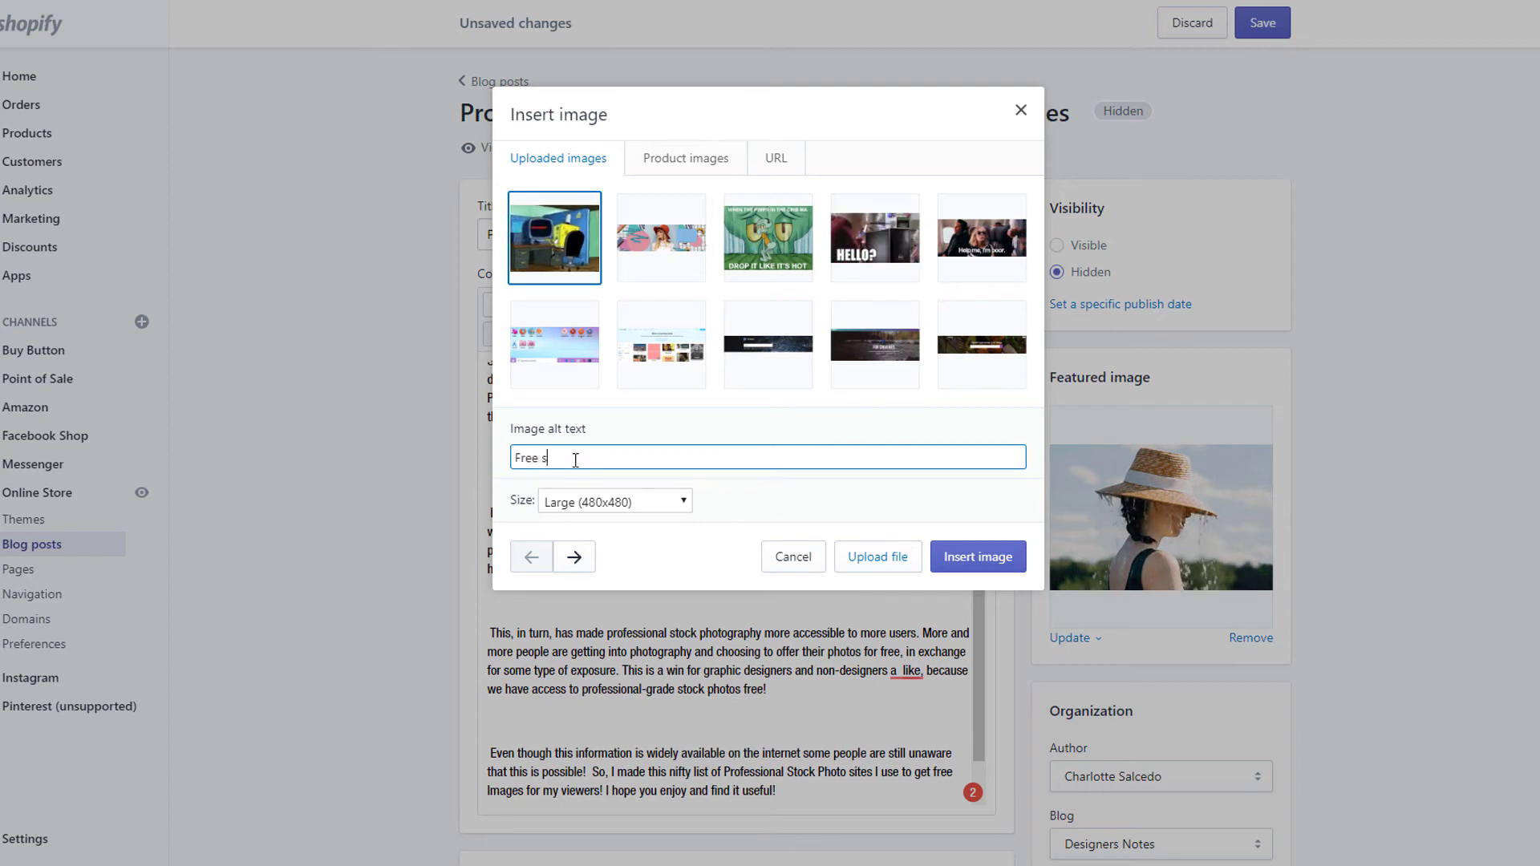
type("tock photos")
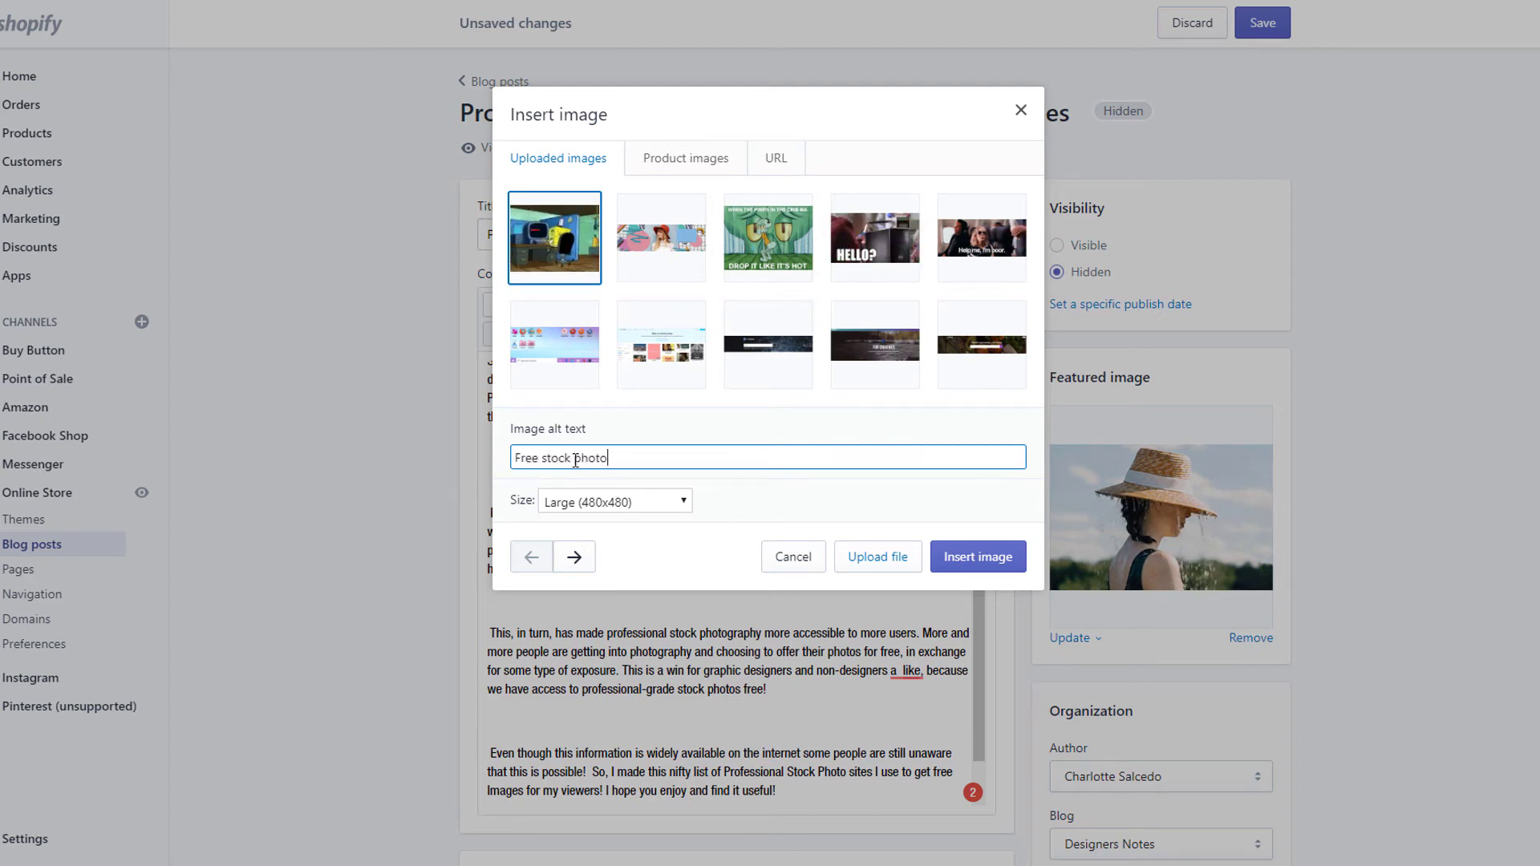
left_click(971, 555)
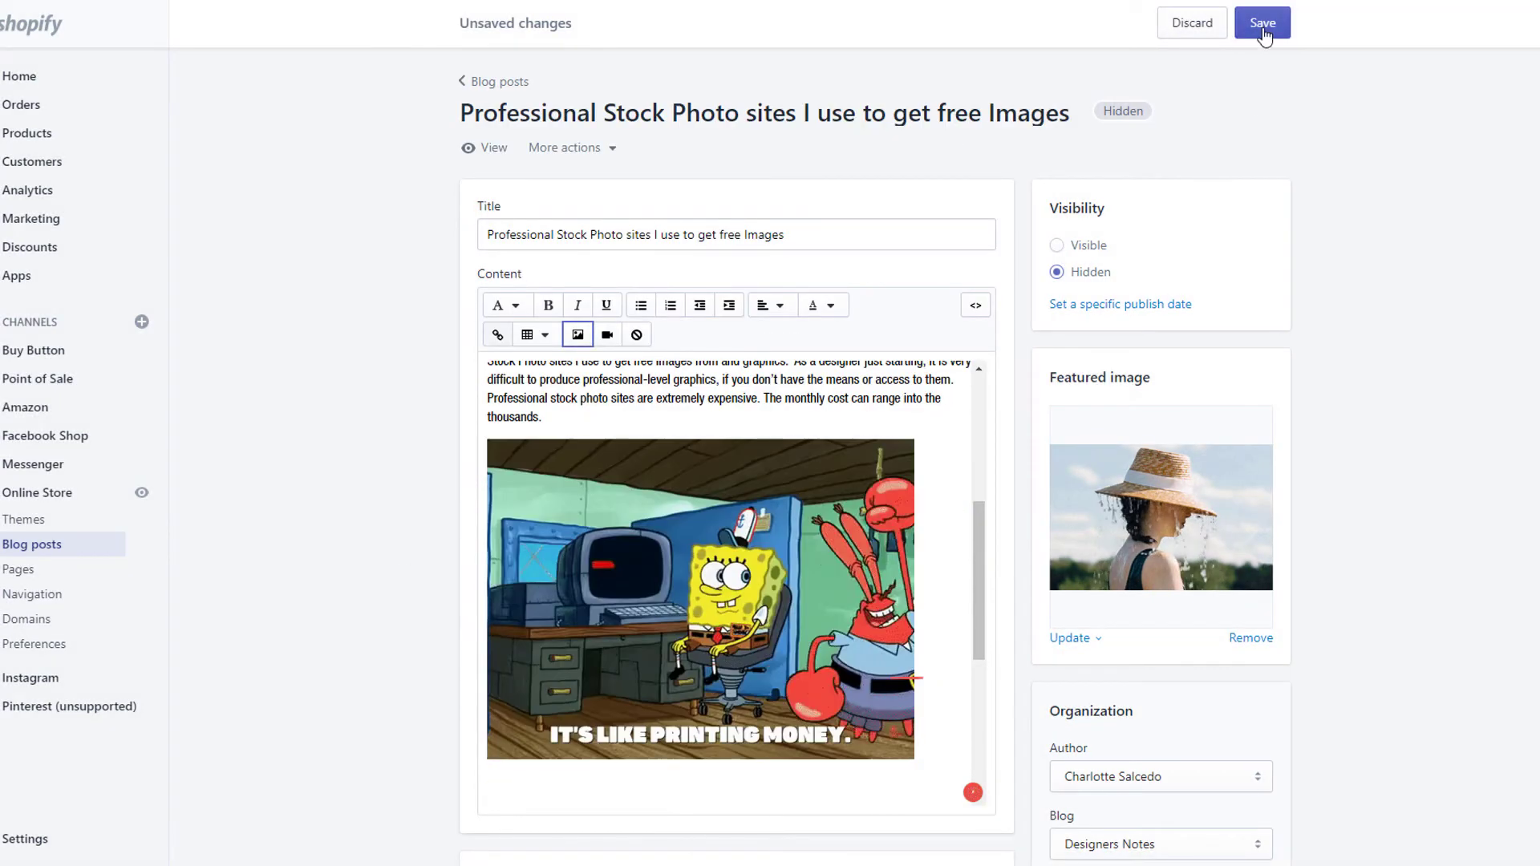
- Save the blog post and check the inserted GIF in the store preview, then return to the editor
left_click(1261, 27)
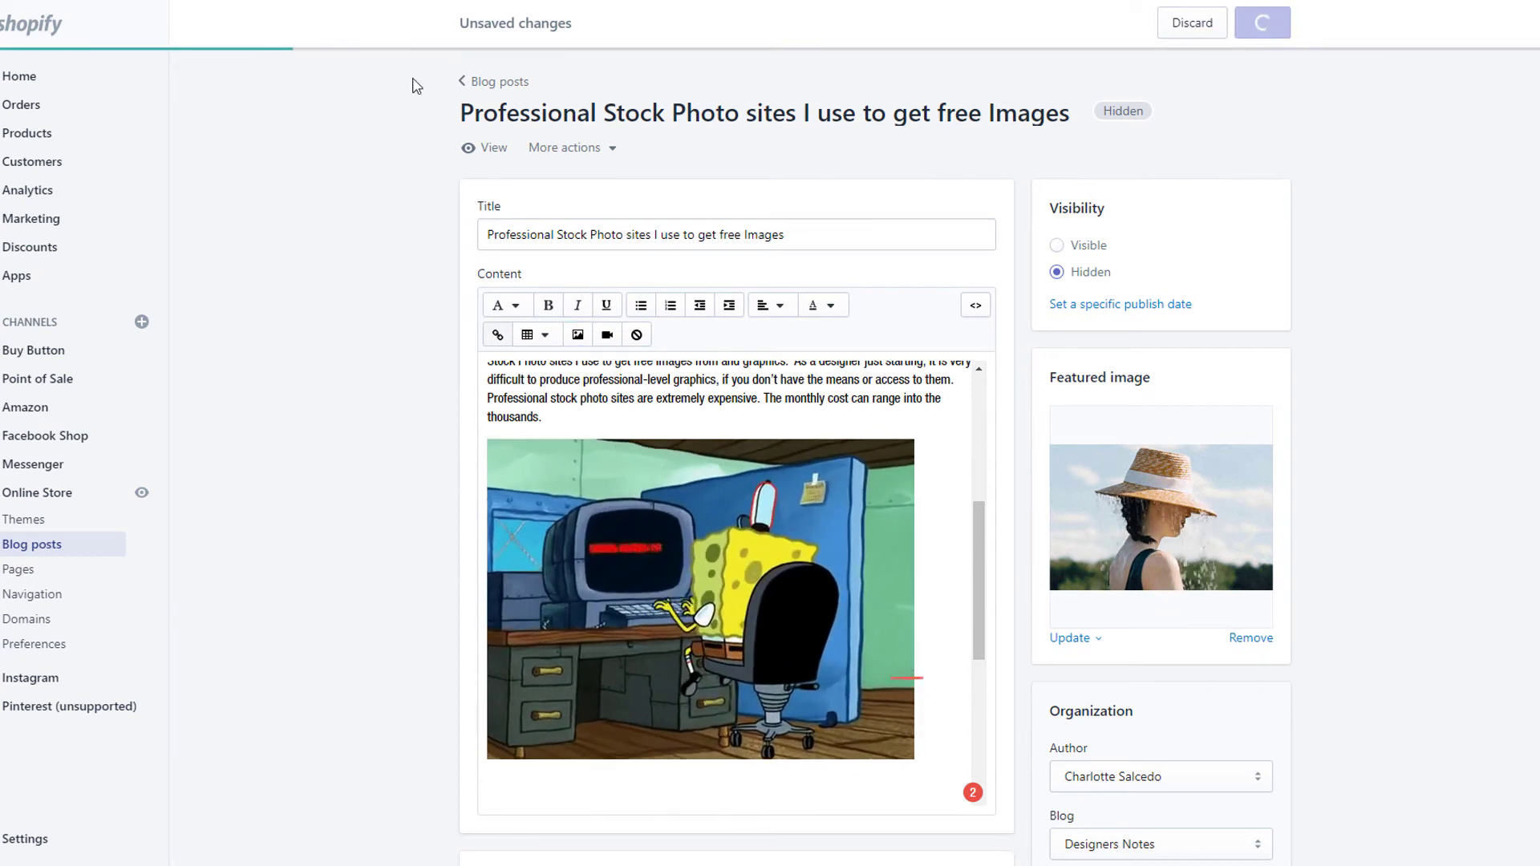
left_click(486, 152)
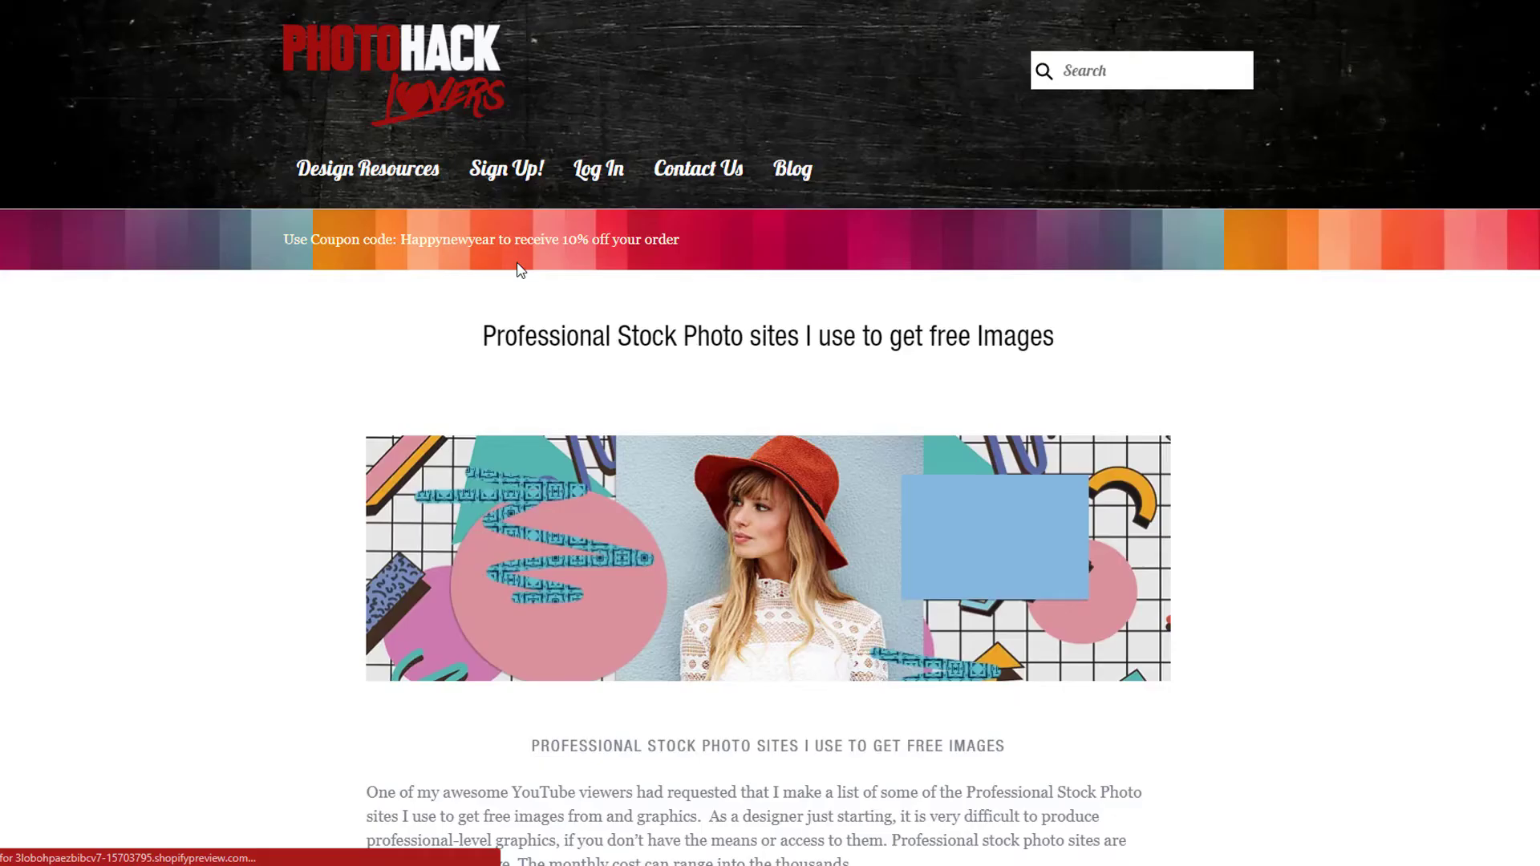
scroll(517, 310, "down", 5)
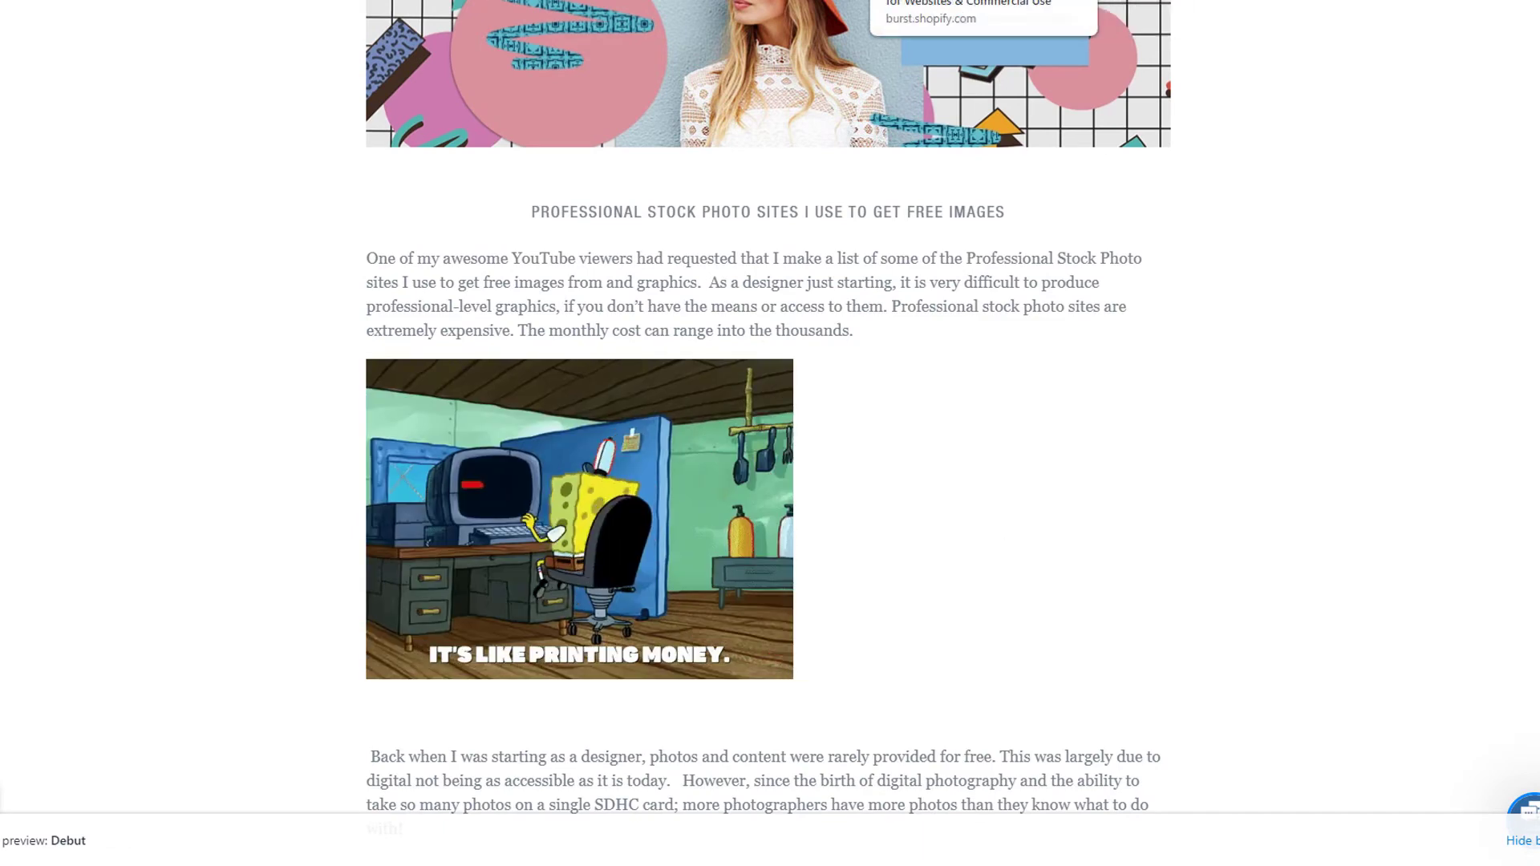
key("ctrl+w")
scroll(719, 577, "down", 4)
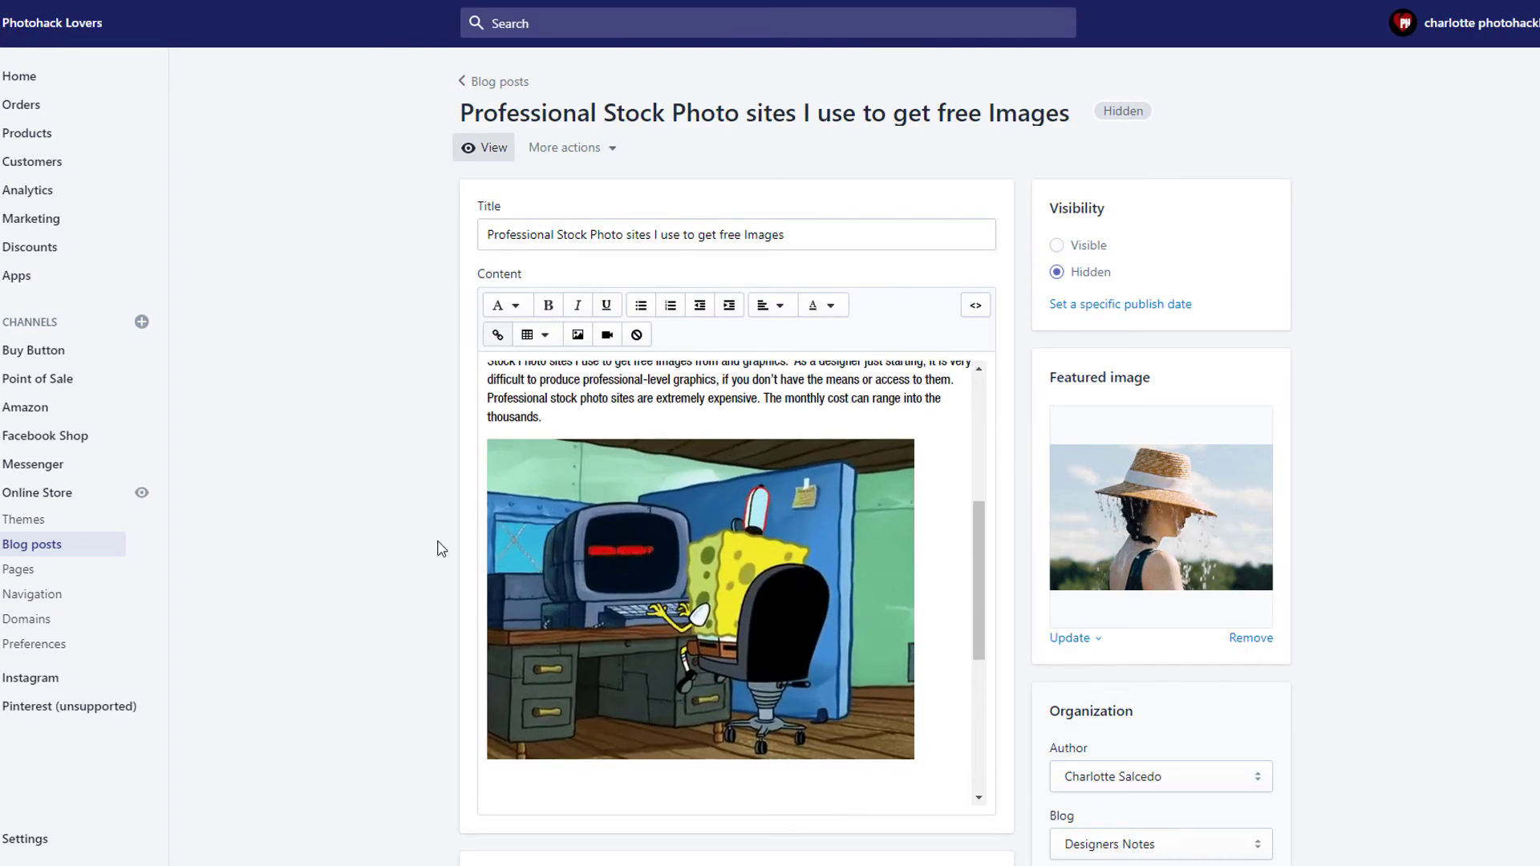
- Center the SpongeBob GIF in the post content and save the blog post
left_click(632, 574)
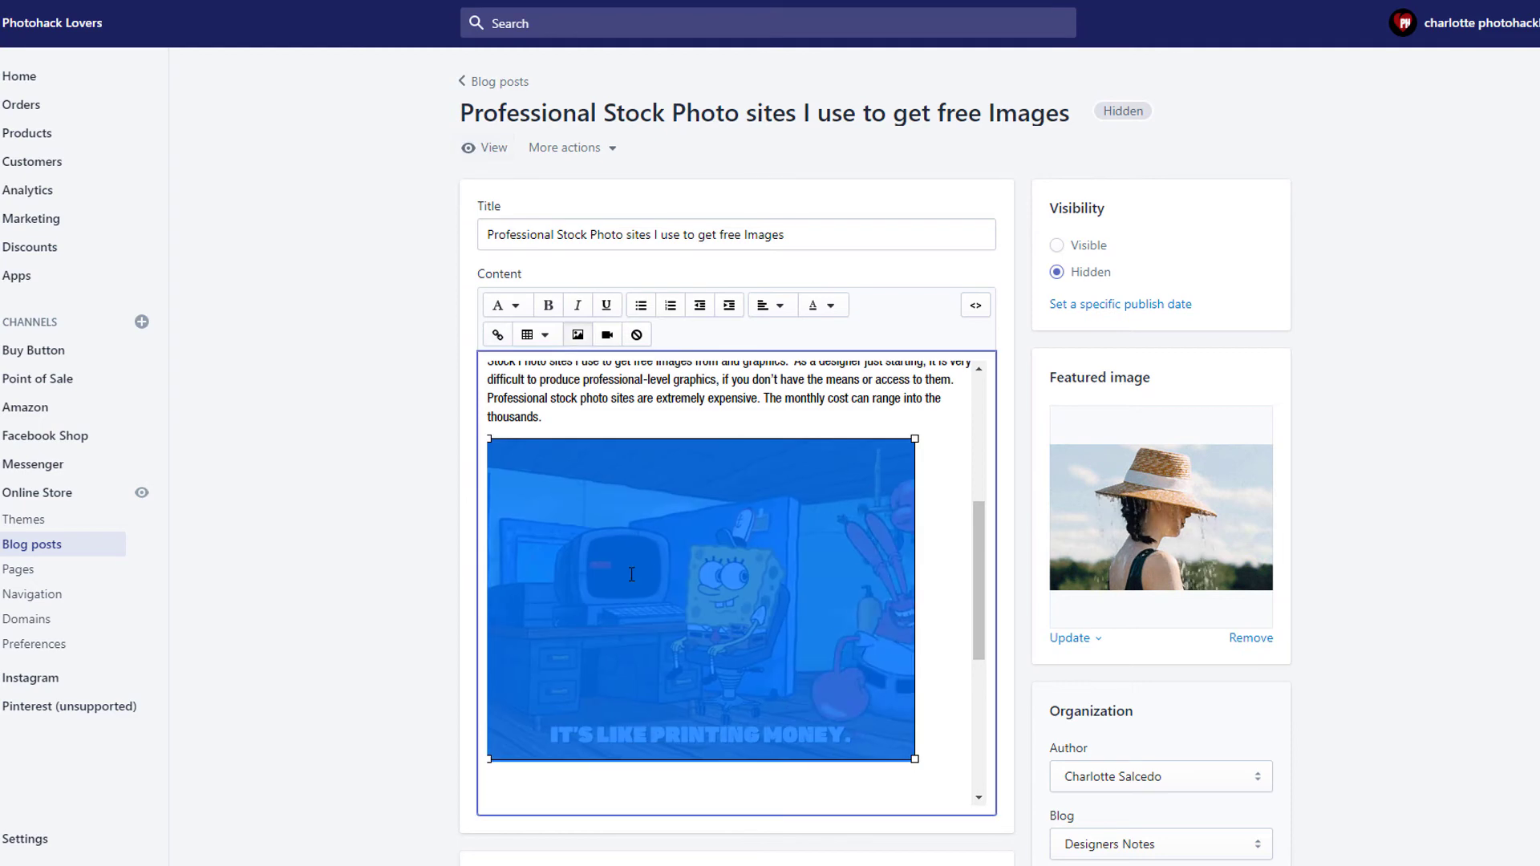
left_click(774, 306)
left_click(799, 378)
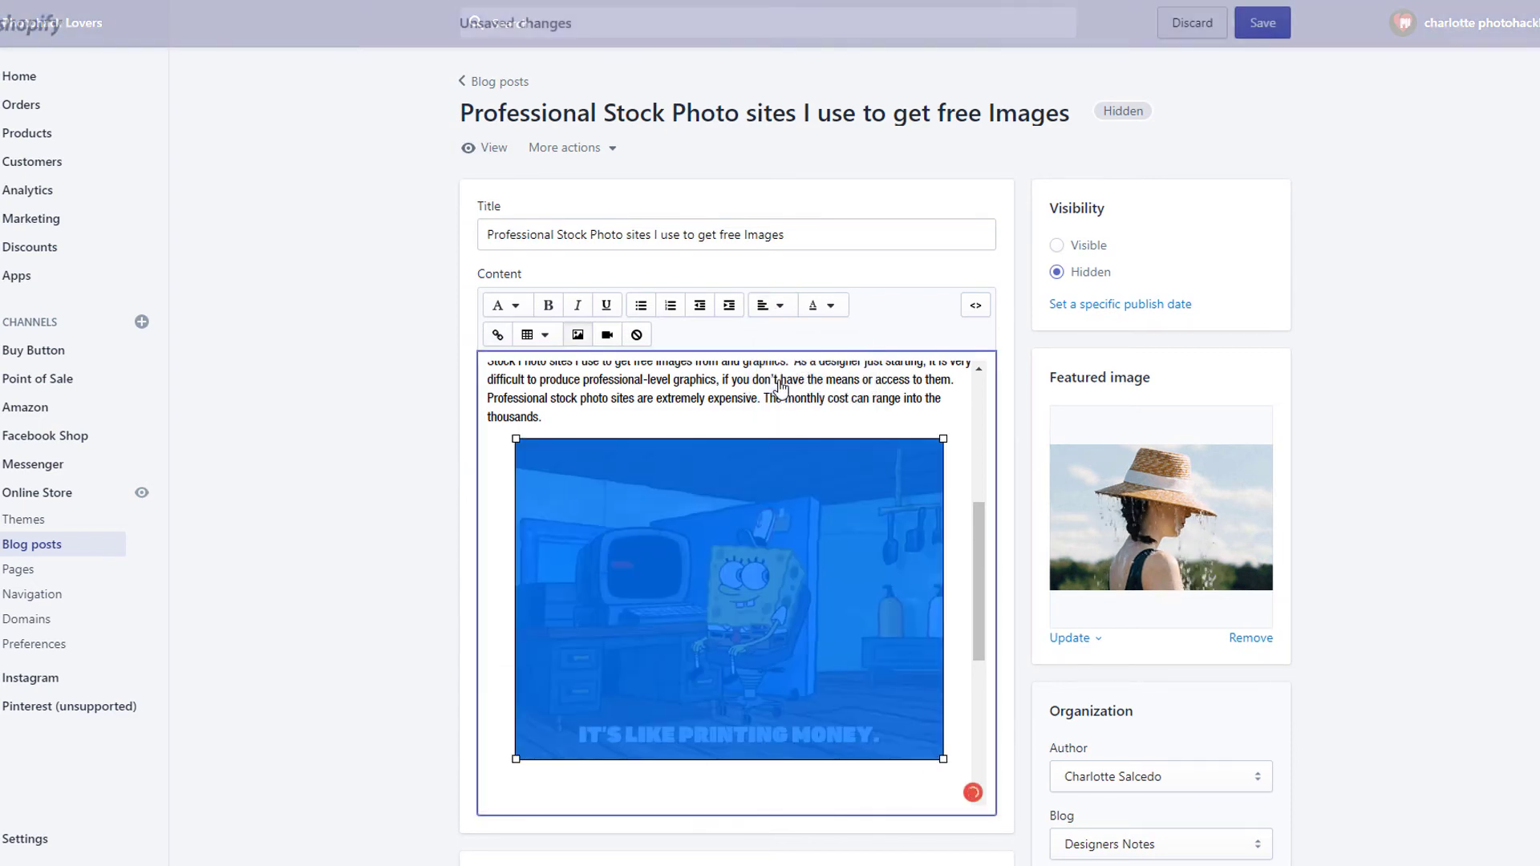
left_click(1280, 34)
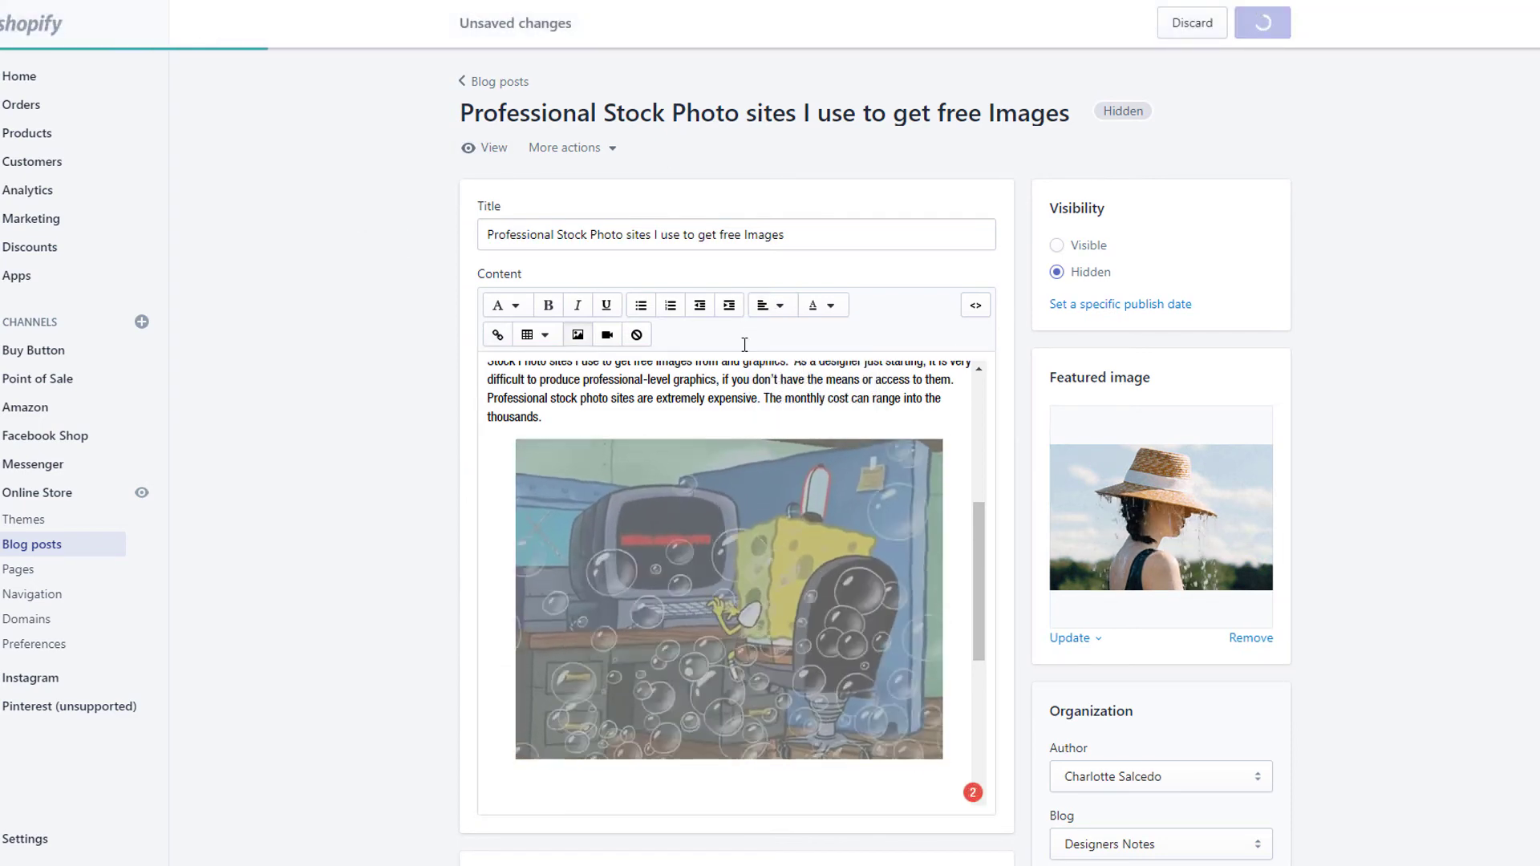
- Examine the GIF's alignment and the spacing of the surrounding paragraphs in the store preview
left_click(491, 149)
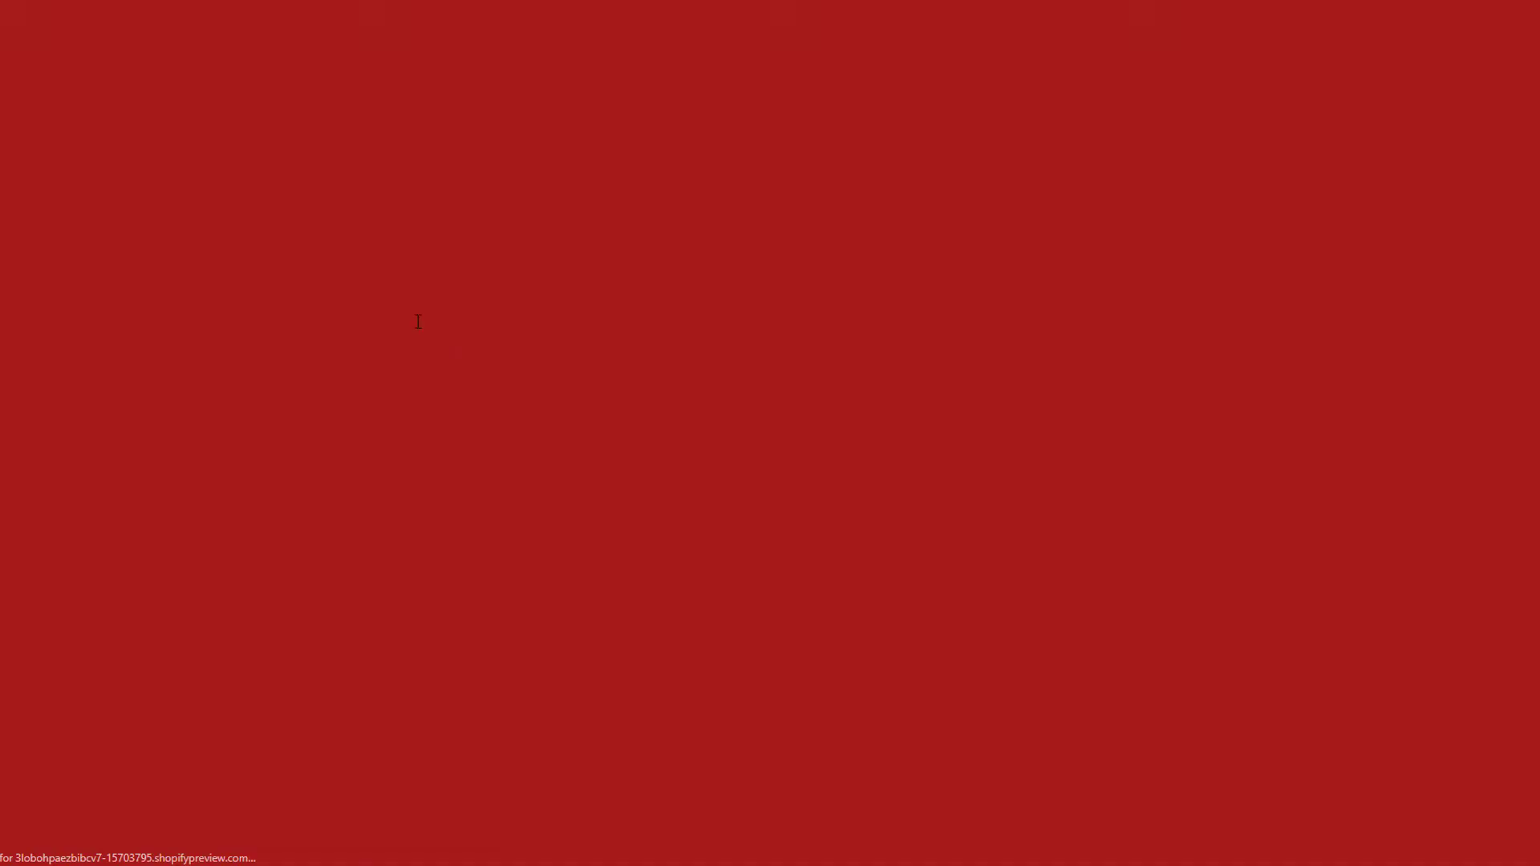
scroll(417, 327, "down", 7)
scroll(416, 333, "down", 3)
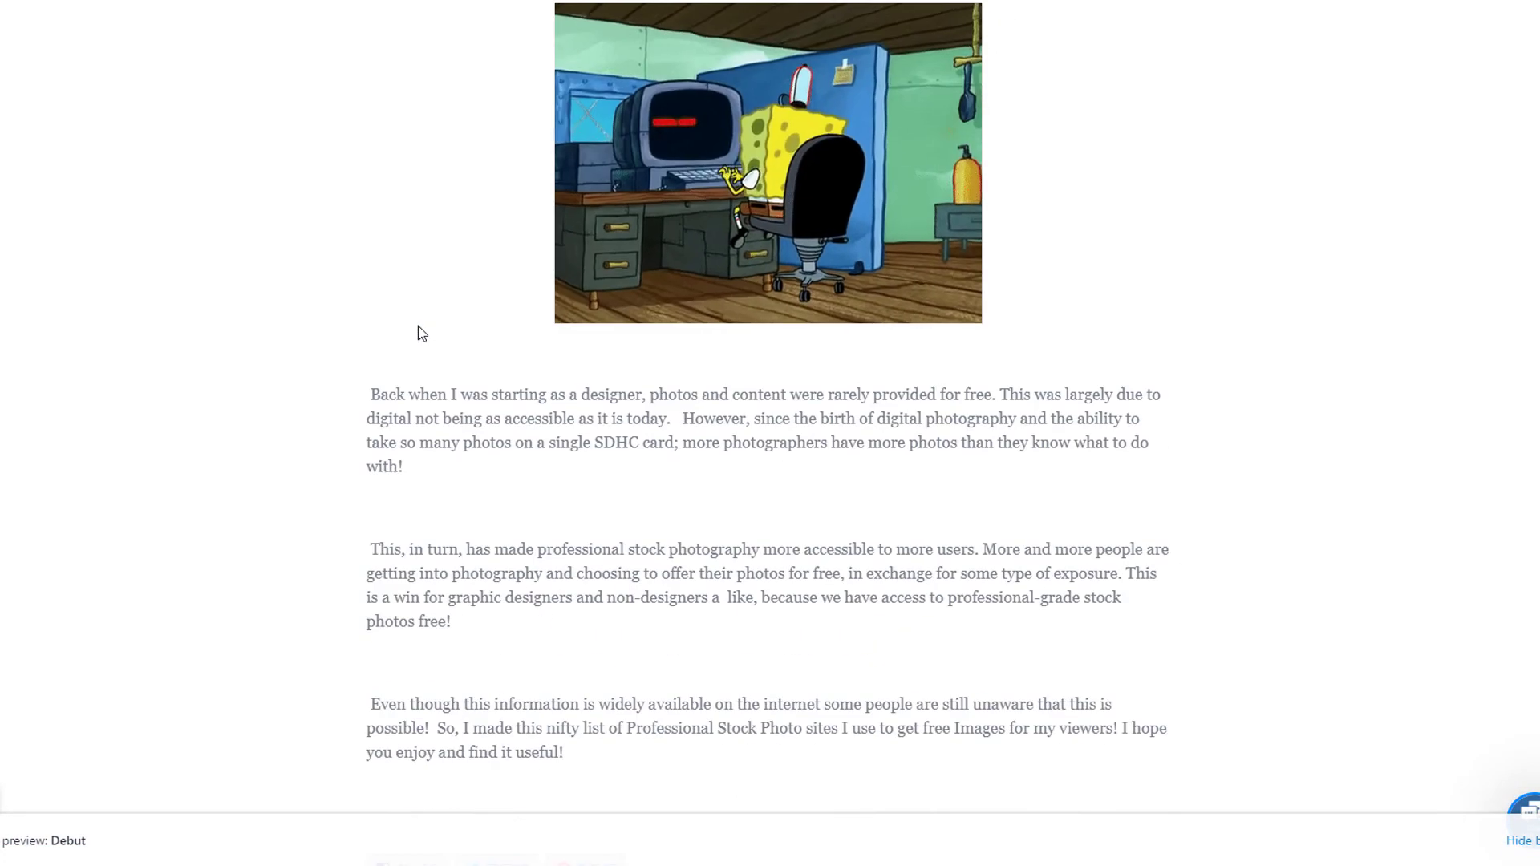
scroll(416, 334, "up", 7)
scroll(337, 551, "down", 4)
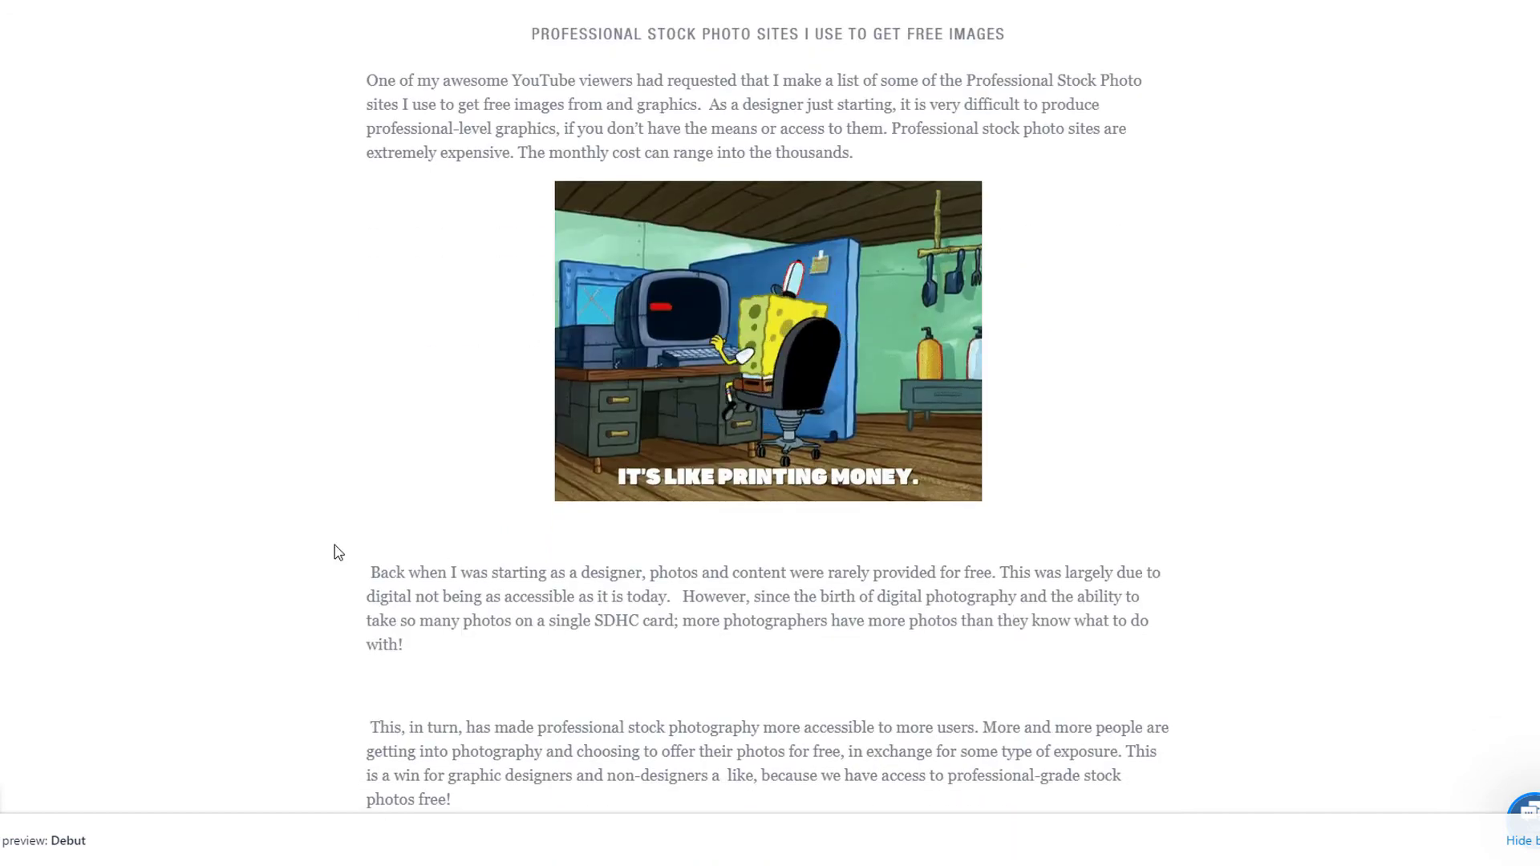
scroll(409, 567, "up", 1)
scroll(411, 567, "up", 2)
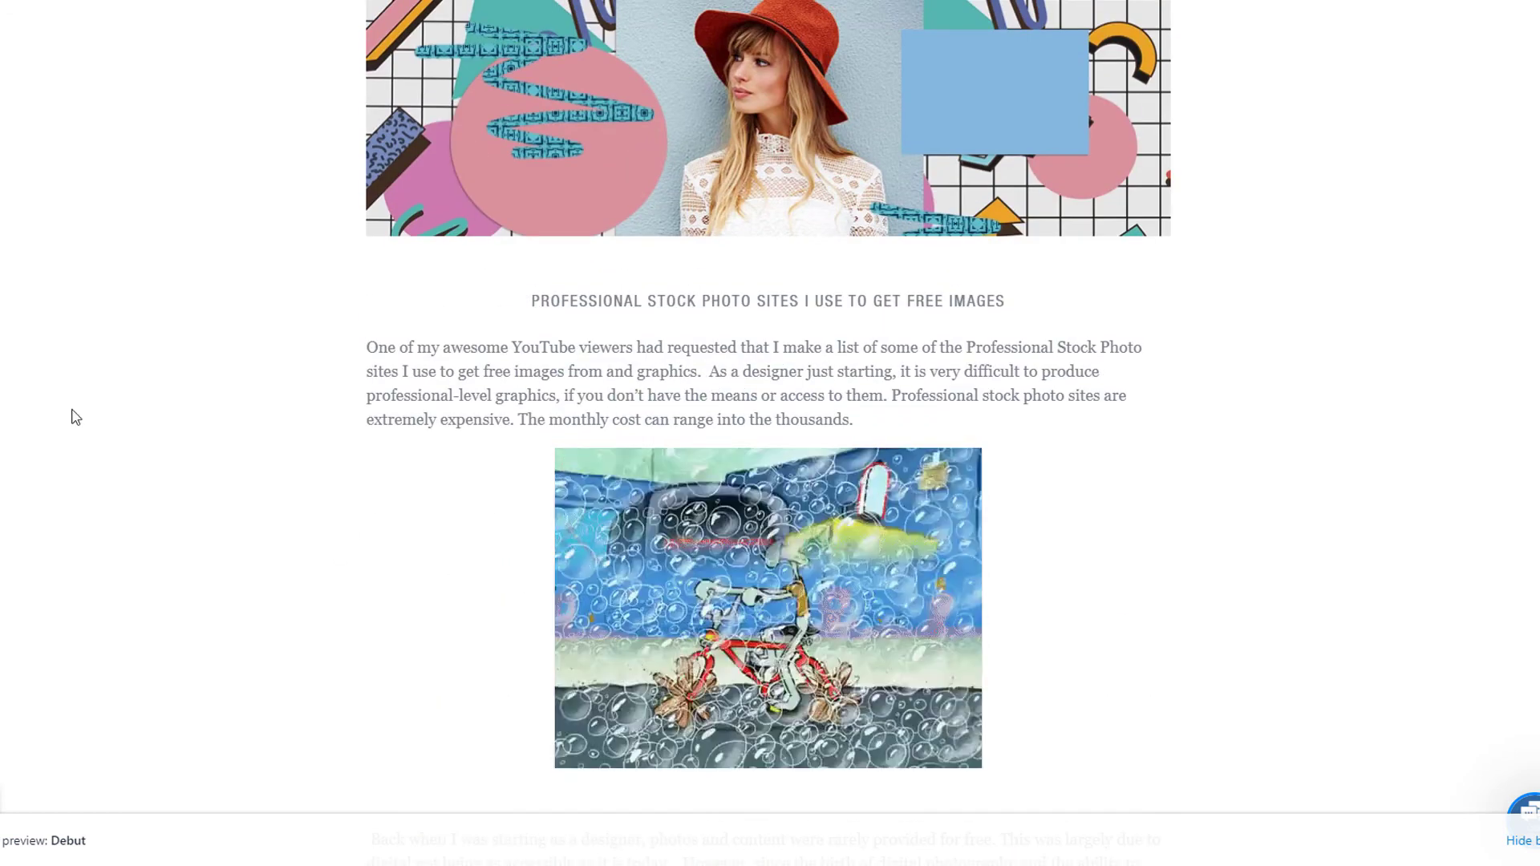
scroll(686, 520, "down", 2)
scroll(344, 409, "up", 8)
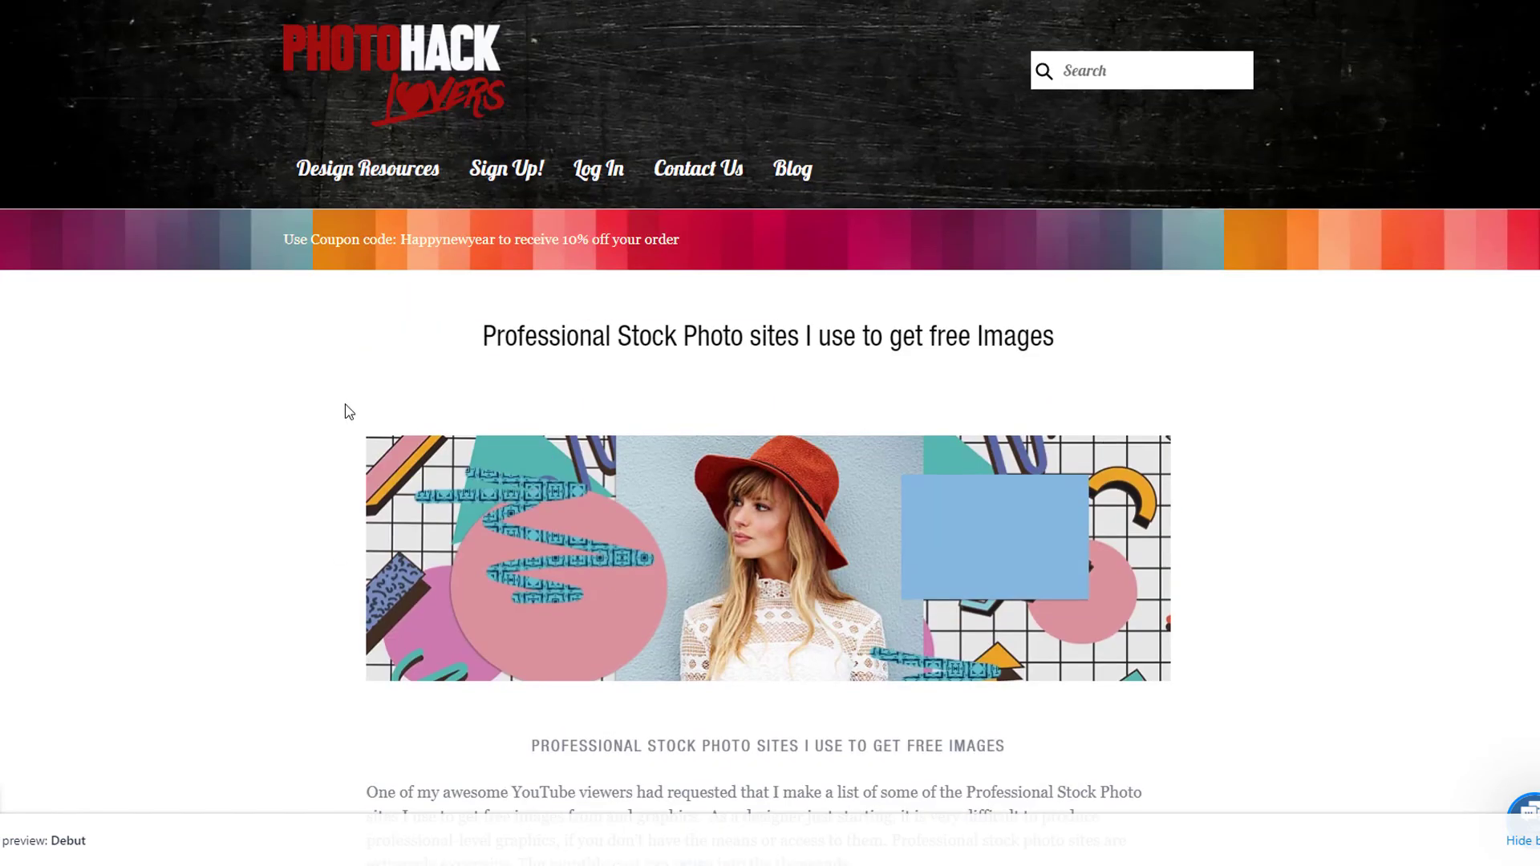
scroll(344, 409, "down", 4)
scroll(921, 512, "down", 4)
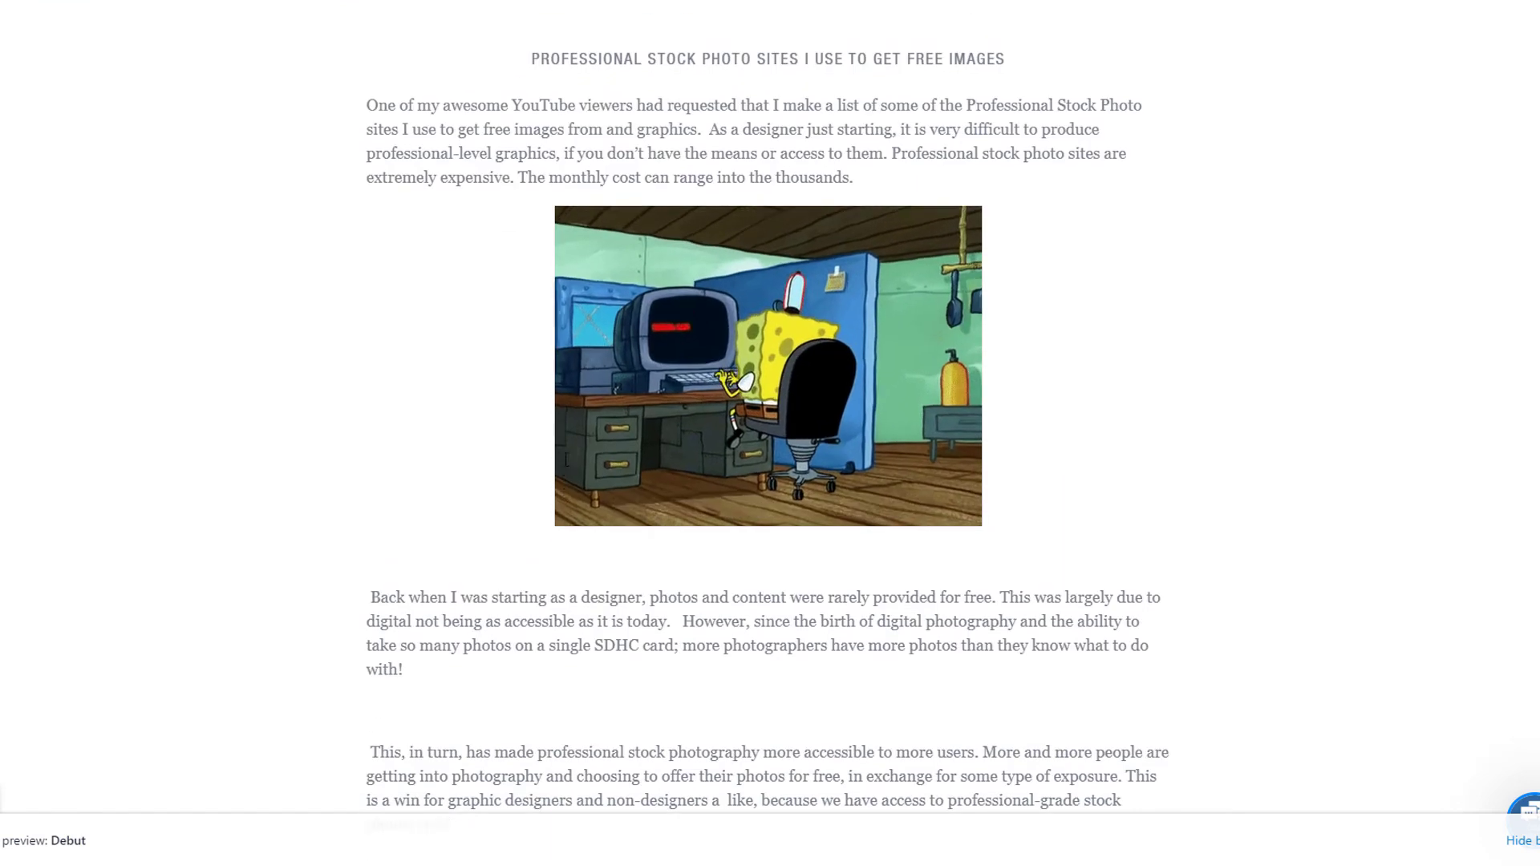
scroll(206, 327, "up", 4)
scroll(206, 324, "down", 4)
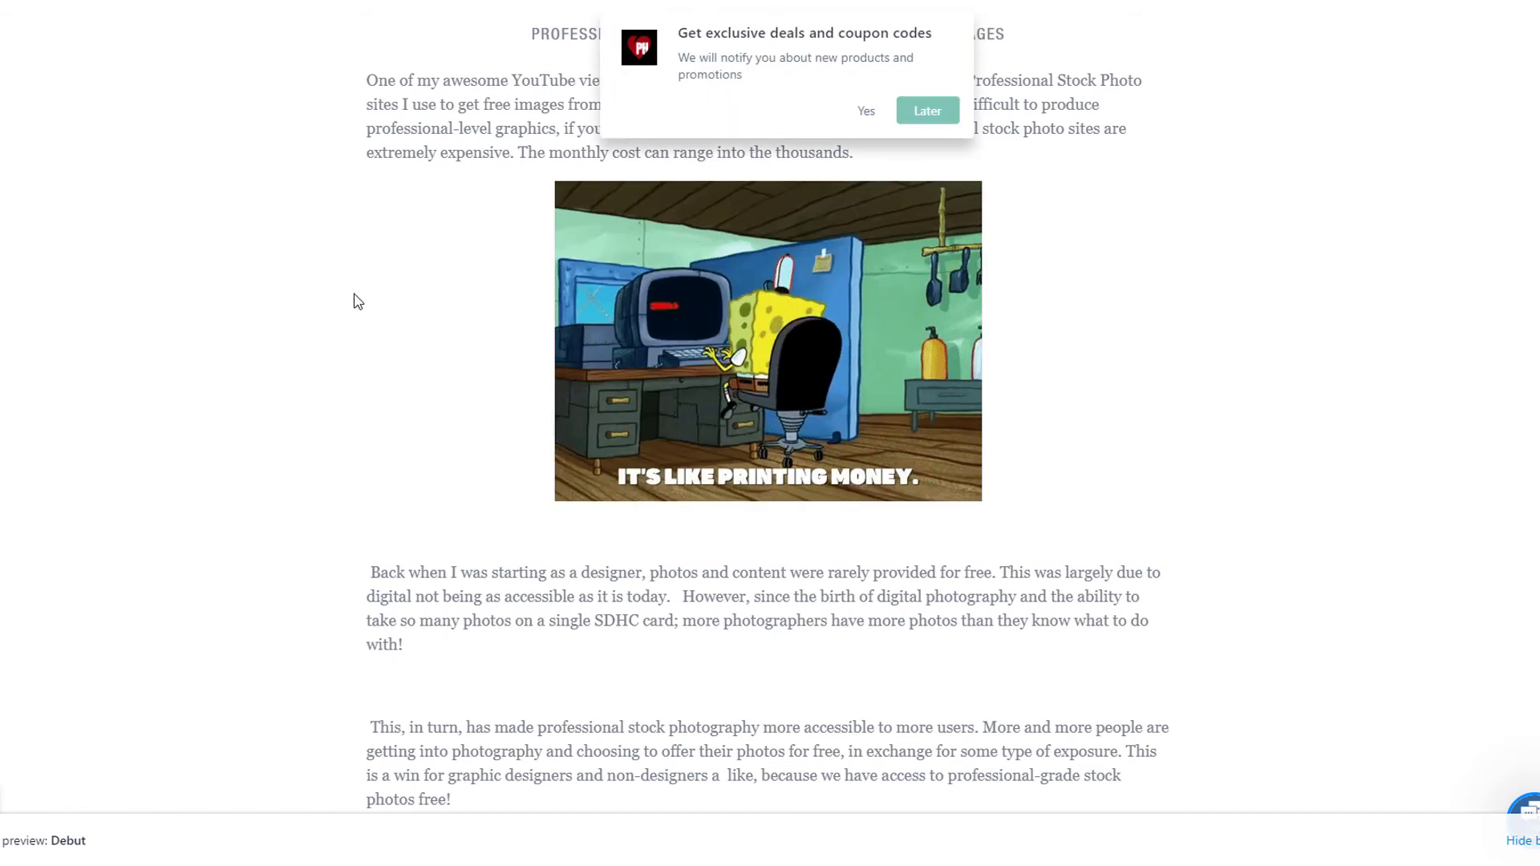
- Review the title, header image and heading above the GIF in the store preview, and dismiss the notification prompt
scroll(353, 299, "up", 1)
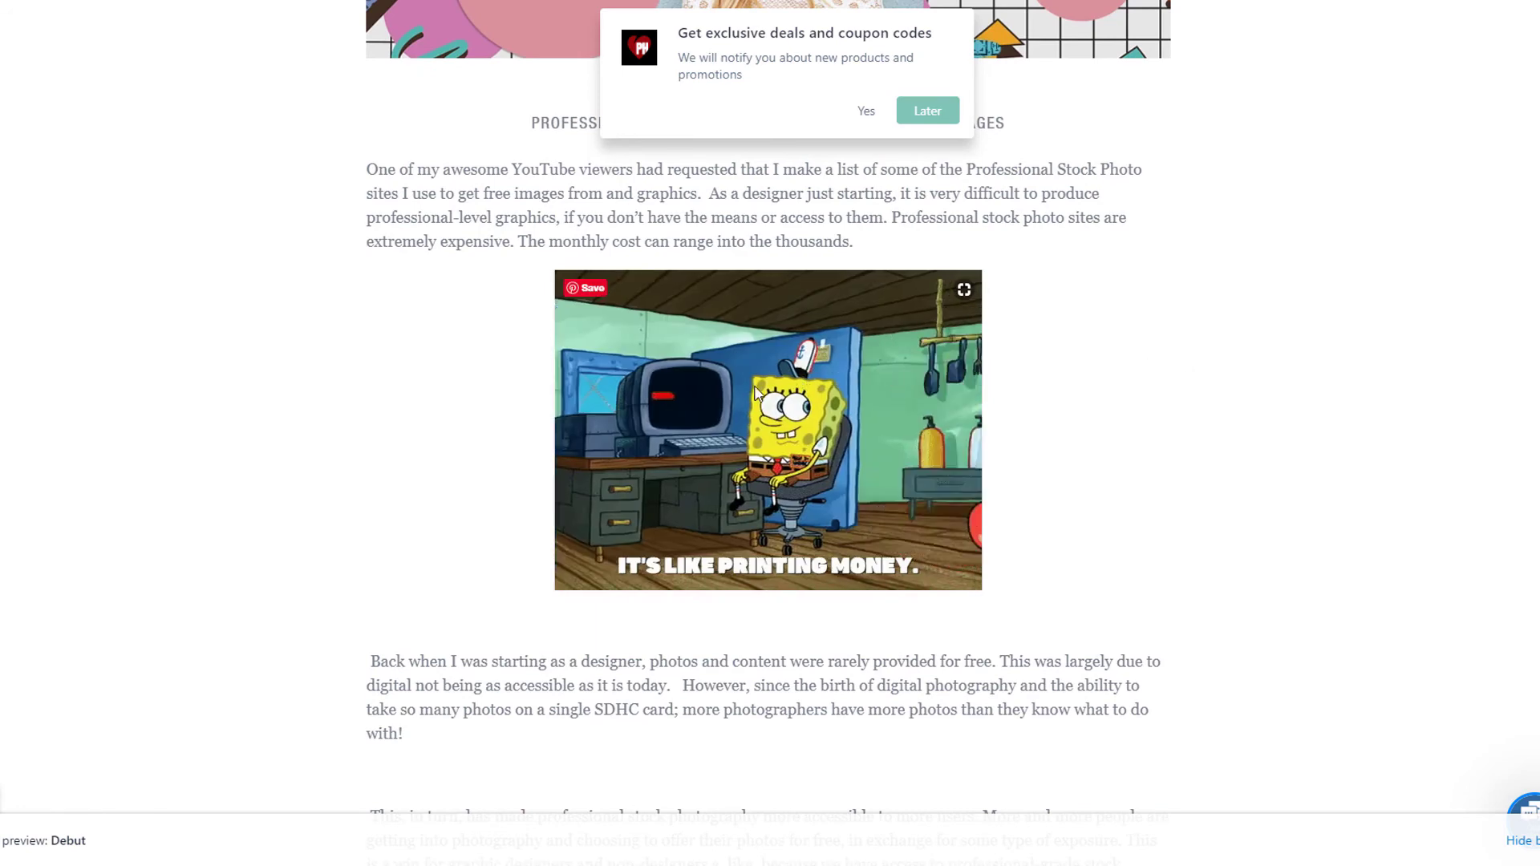
scroll(686, 350, "up", 4)
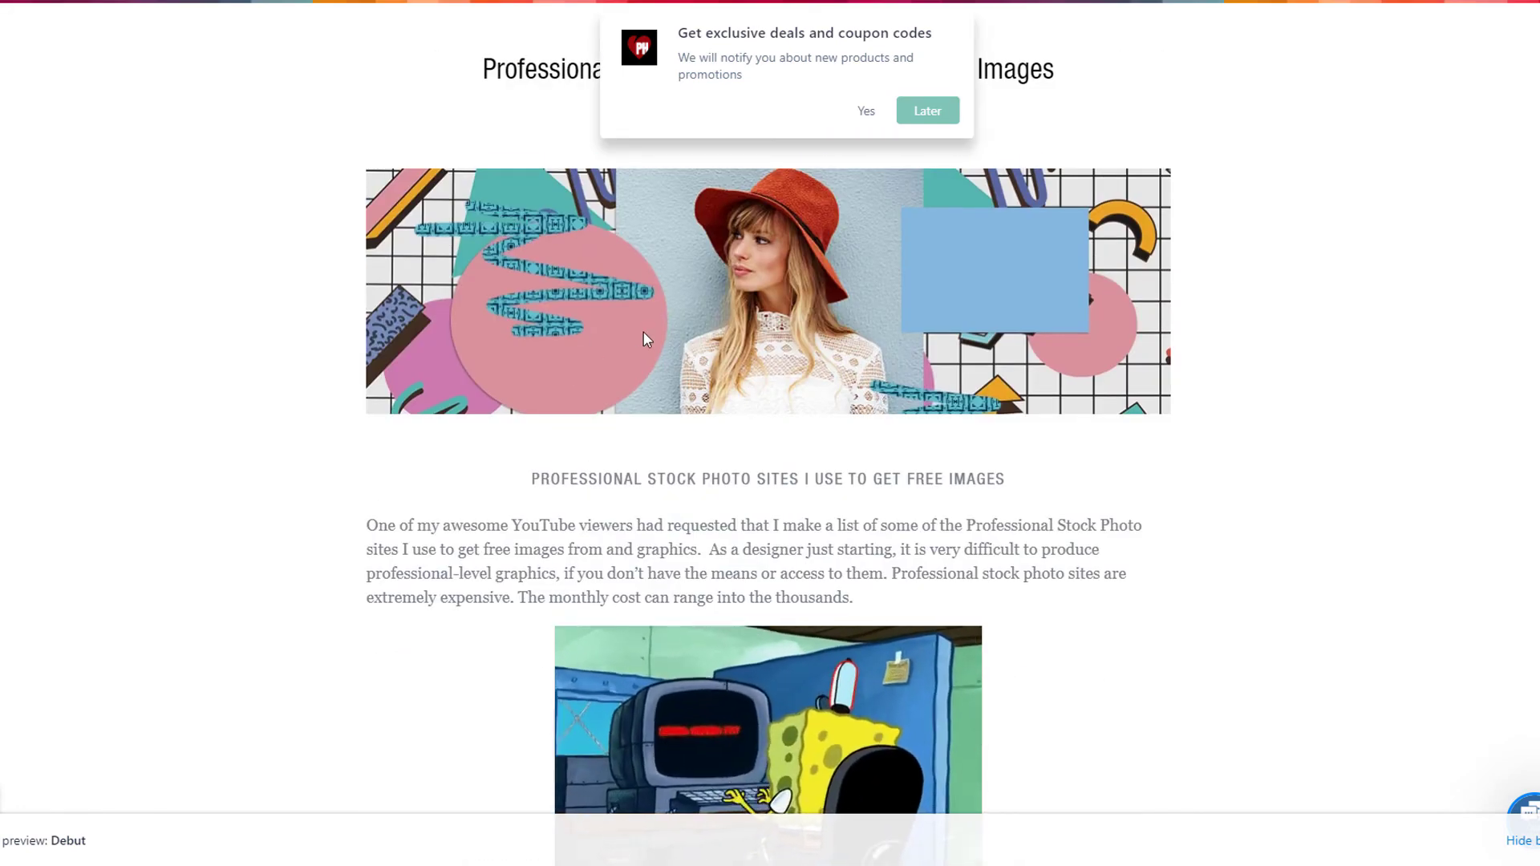
scroll(640, 334, "down", 3)
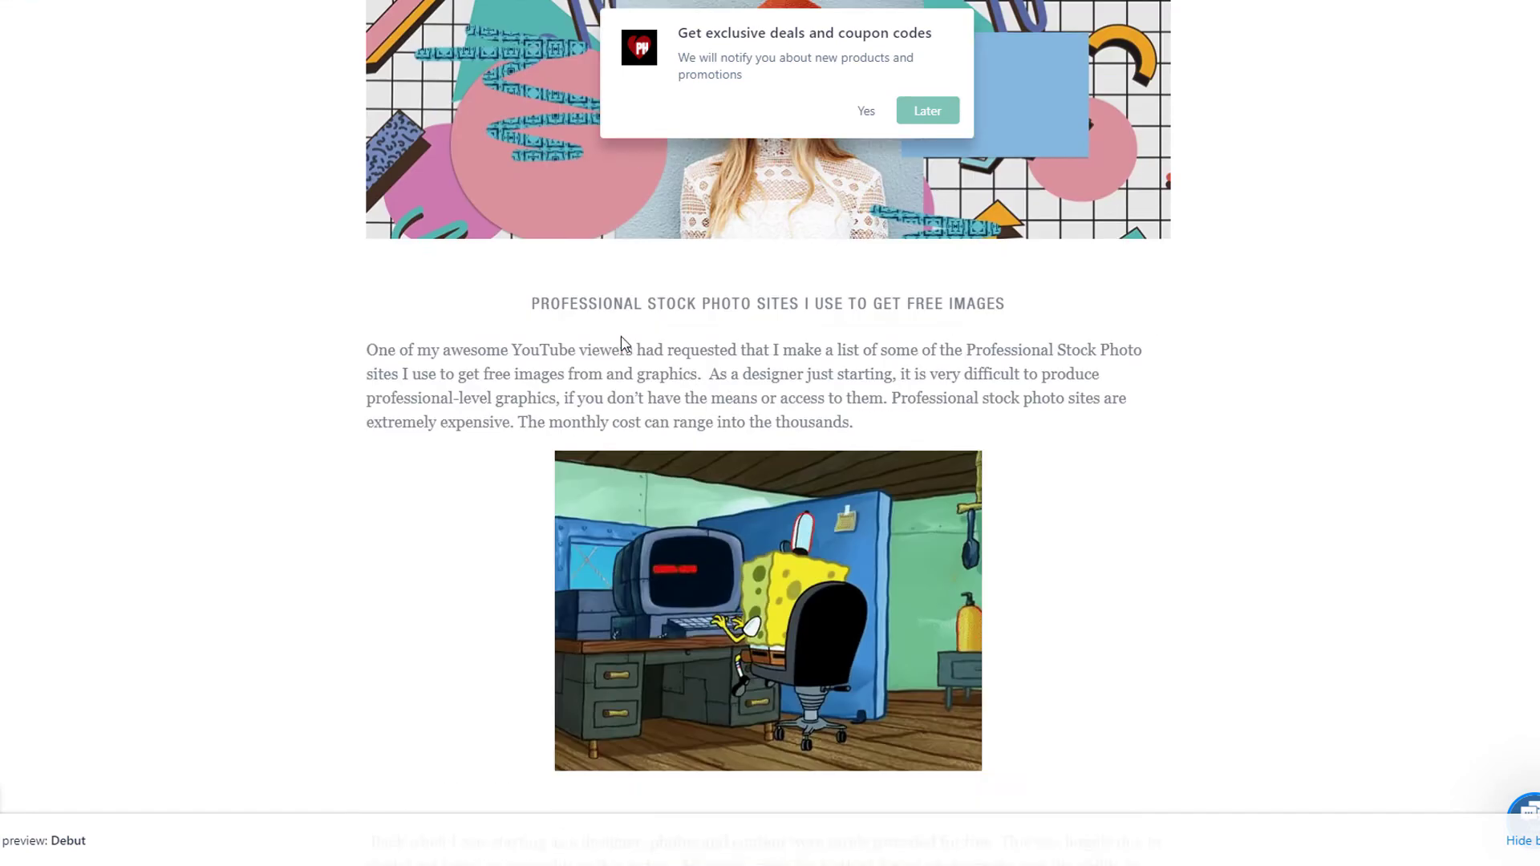
scroll(623, 344, "up", 2)
left_click(948, 109)
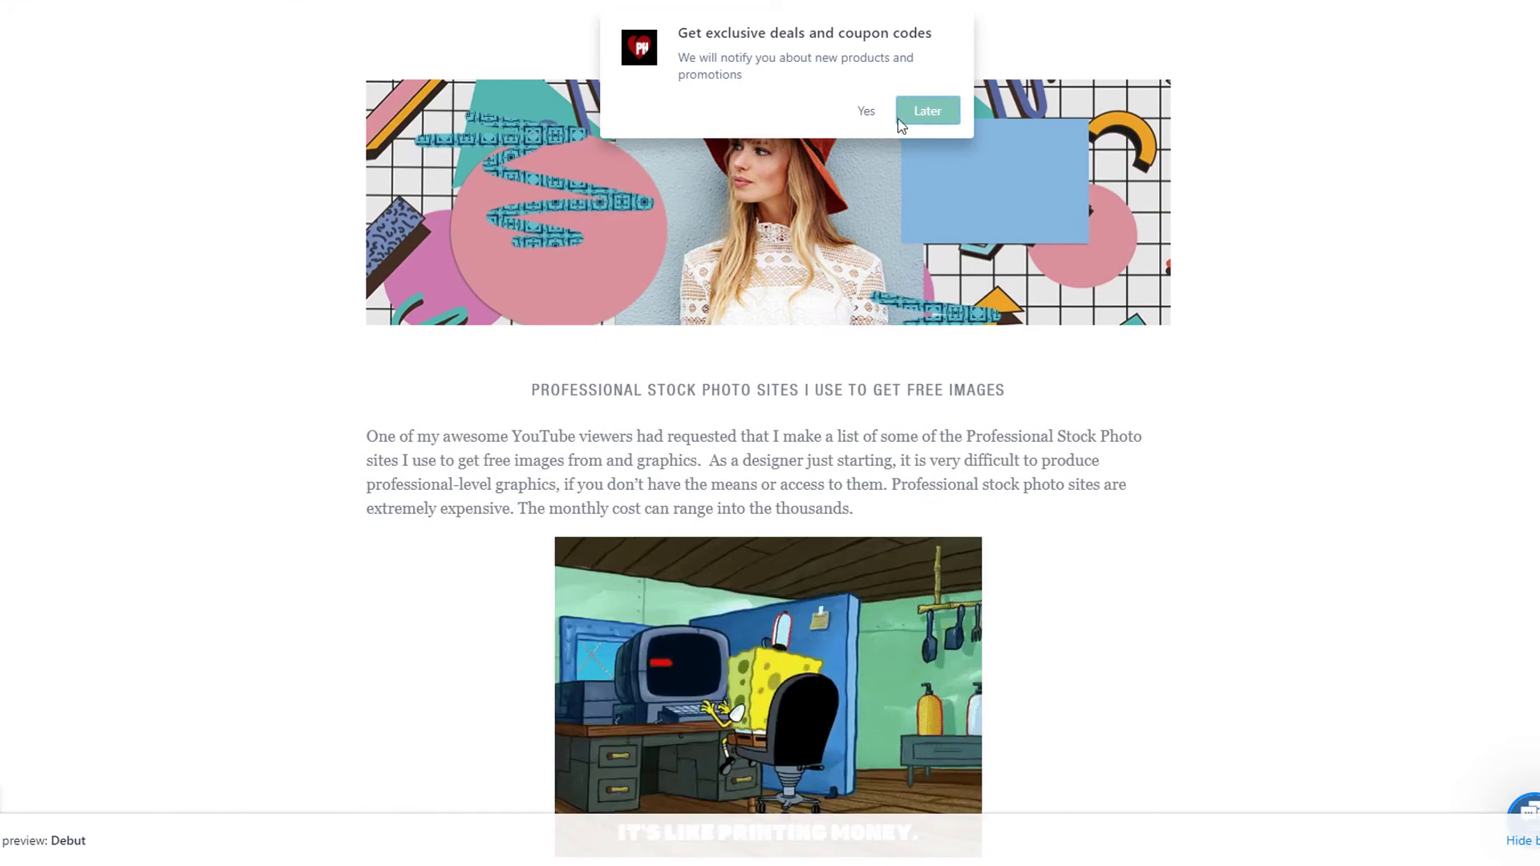
scroll(827, 374, "up", 2)
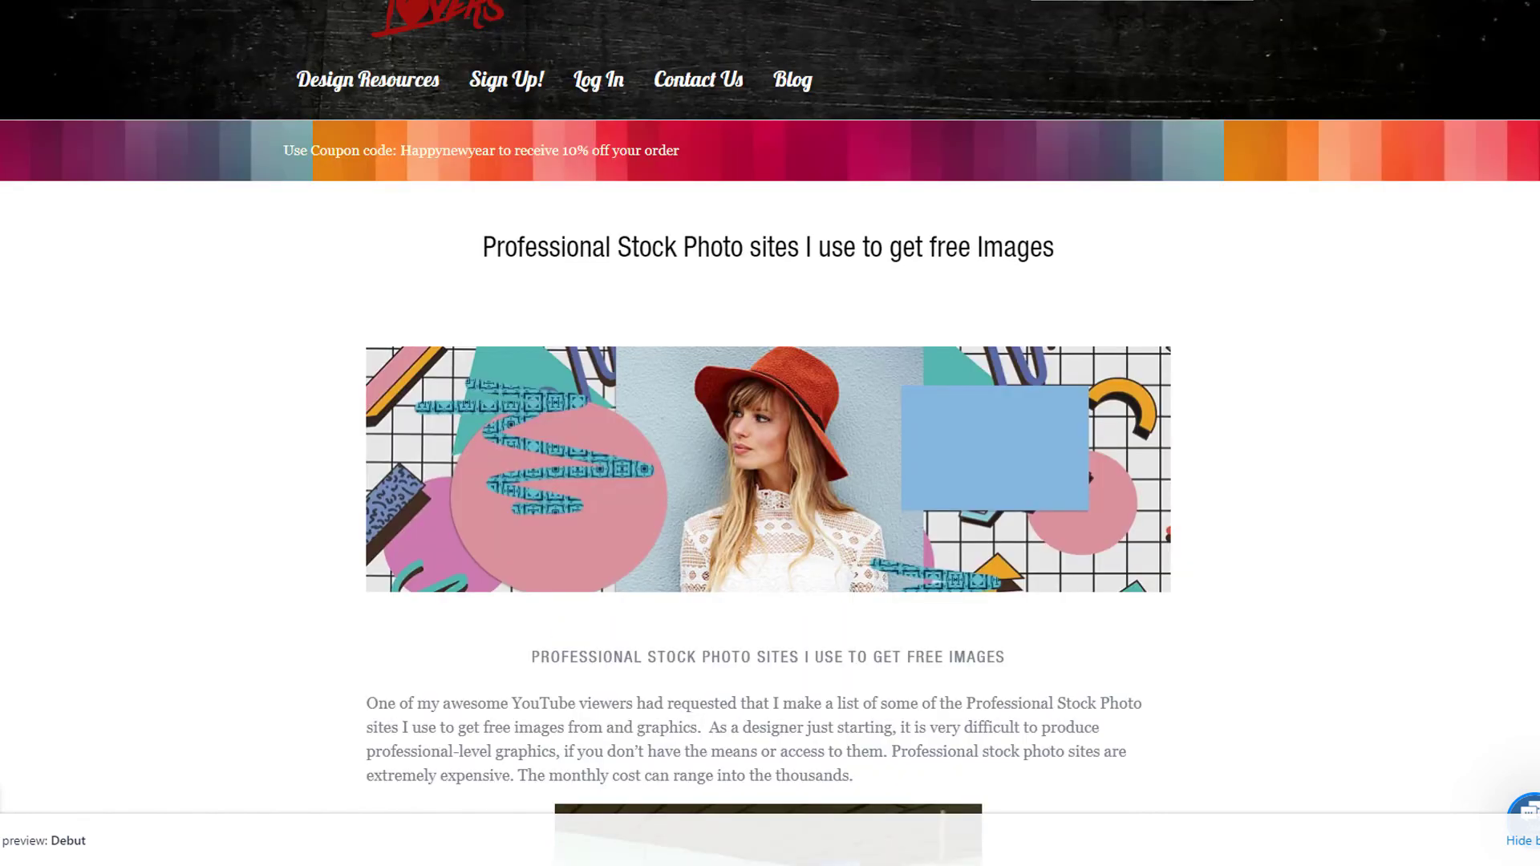
scroll(827, 373, "down", 2)
scroll(406, 302, "up", 3)
scroll(506, 343, "down", 3)
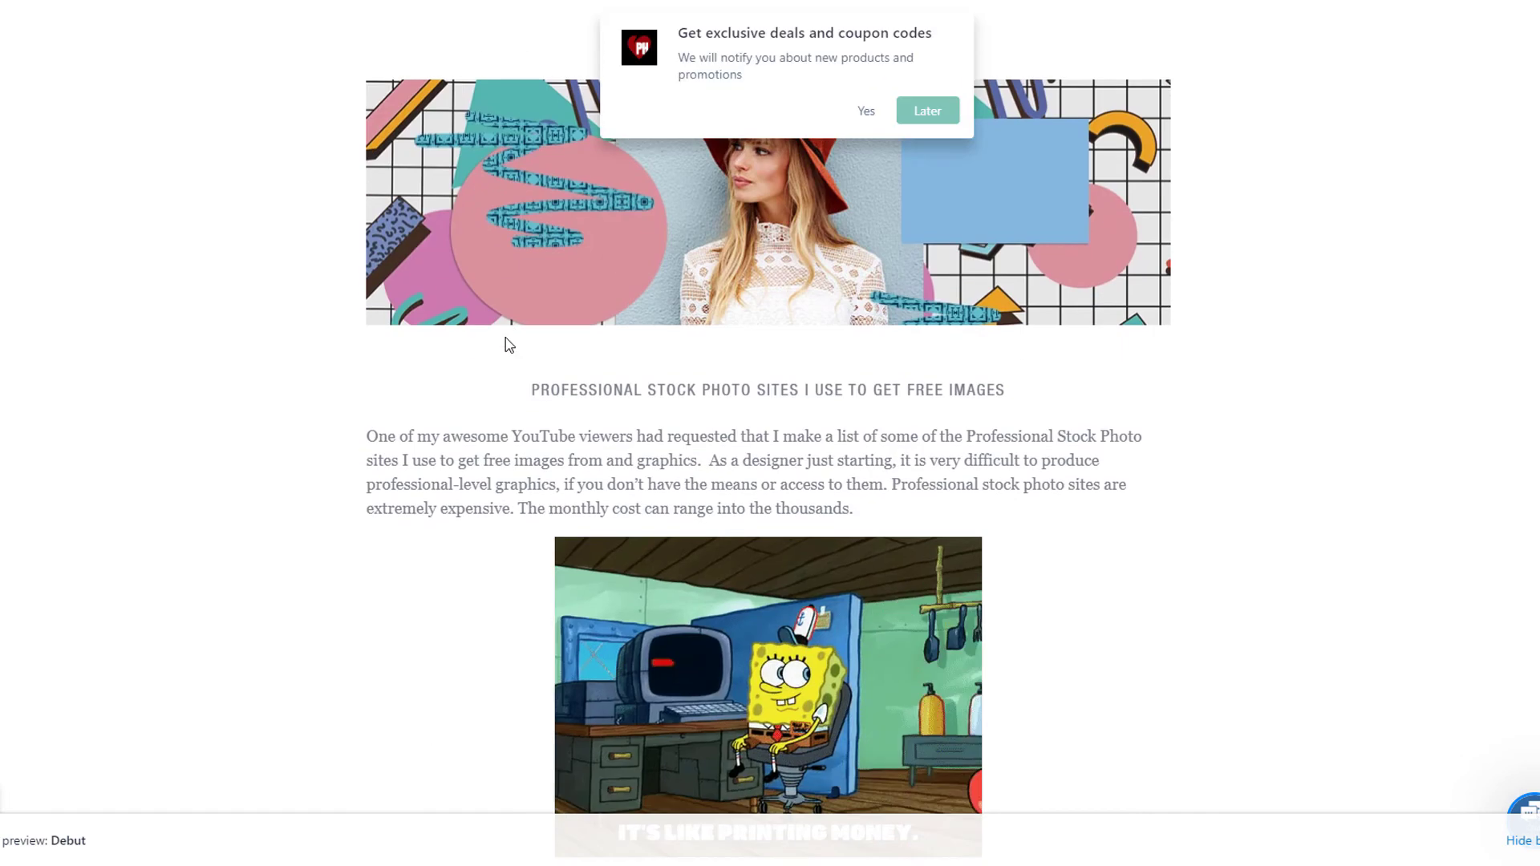
scroll(506, 339, "up", 3)
- Examine the GIFs between the remaining paragraphs in the store preview, down to the comment form
scroll(506, 340, "down", 7)
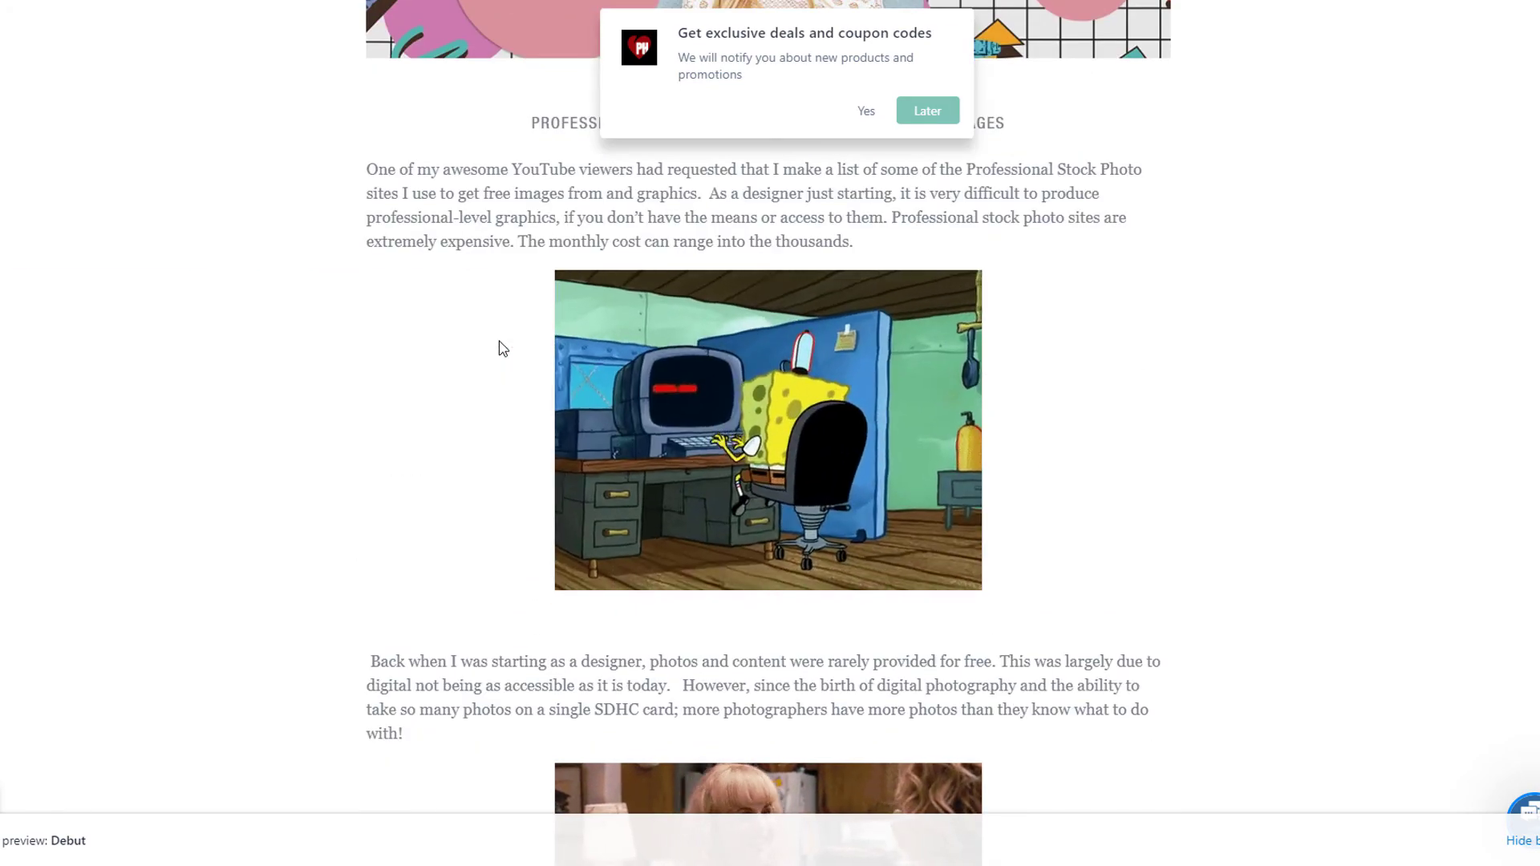
scroll(503, 348, "down", 6)
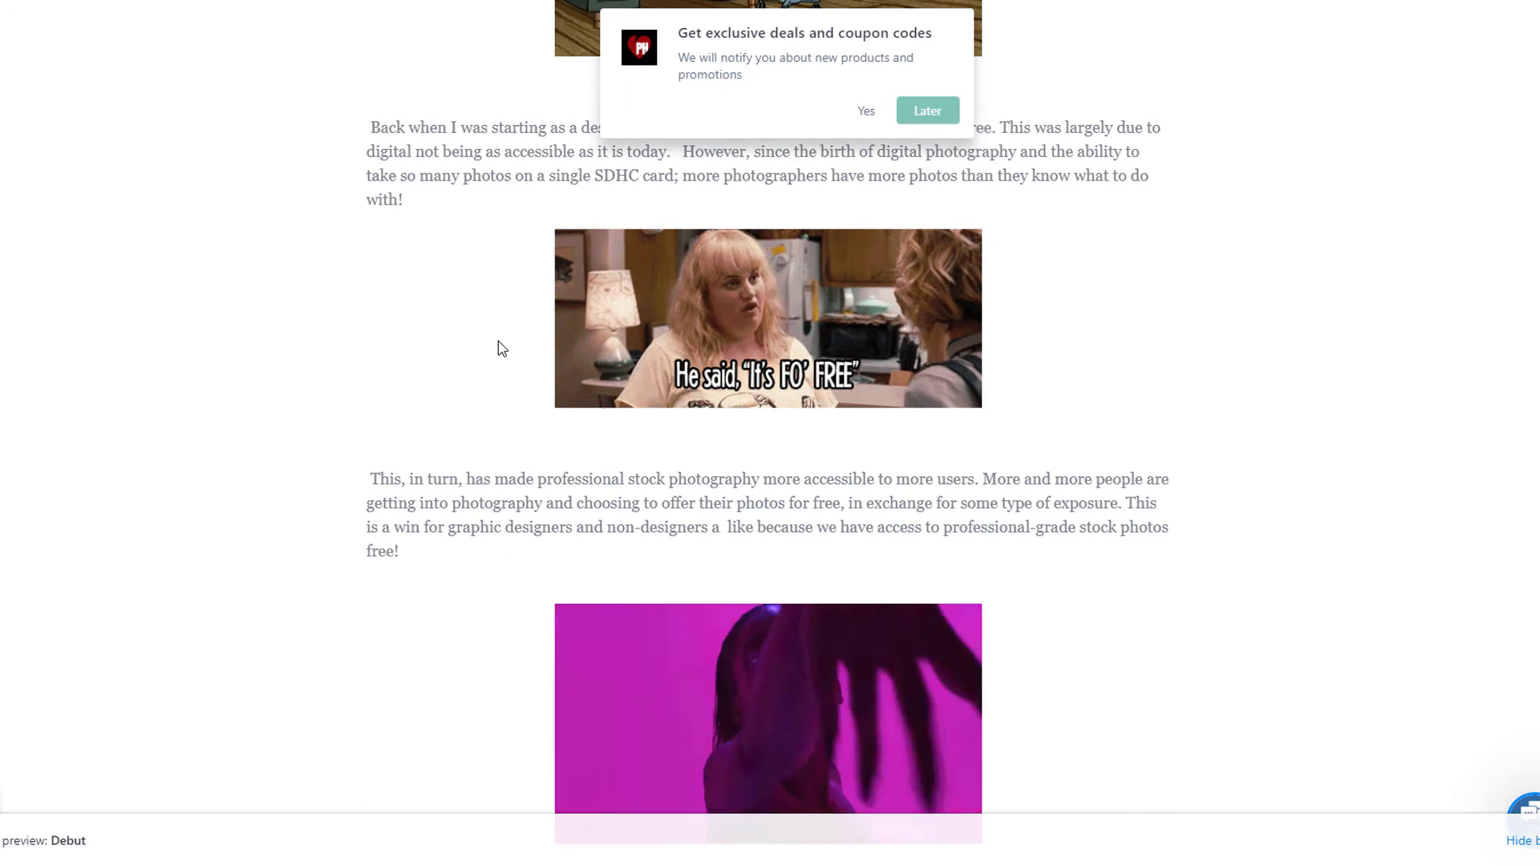
scroll(501, 348, "down", 3)
scroll(498, 348, "down", 3)
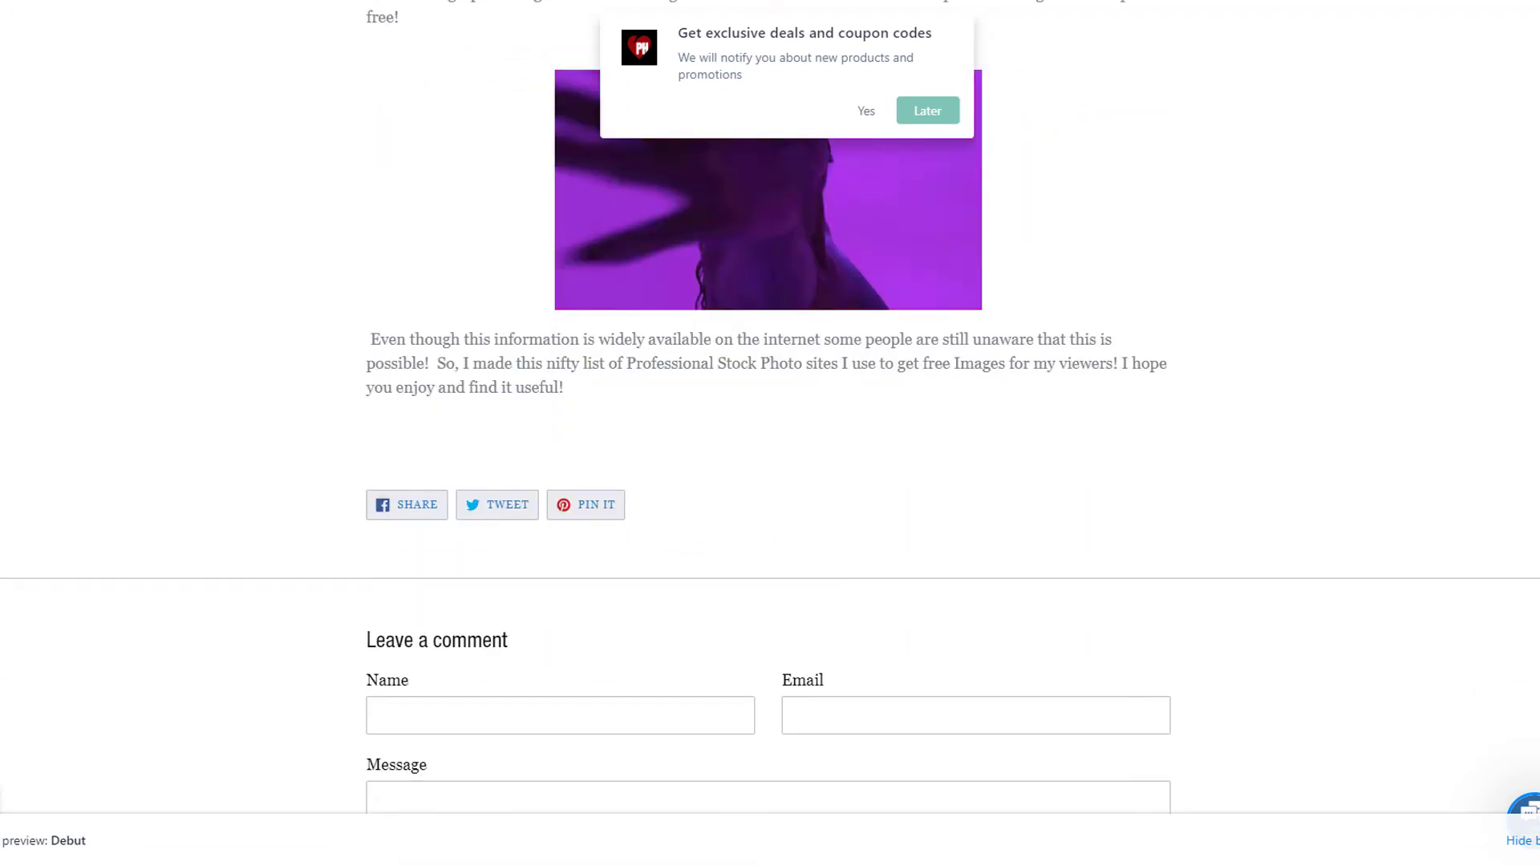
scroll(599, 536, "up", 15)
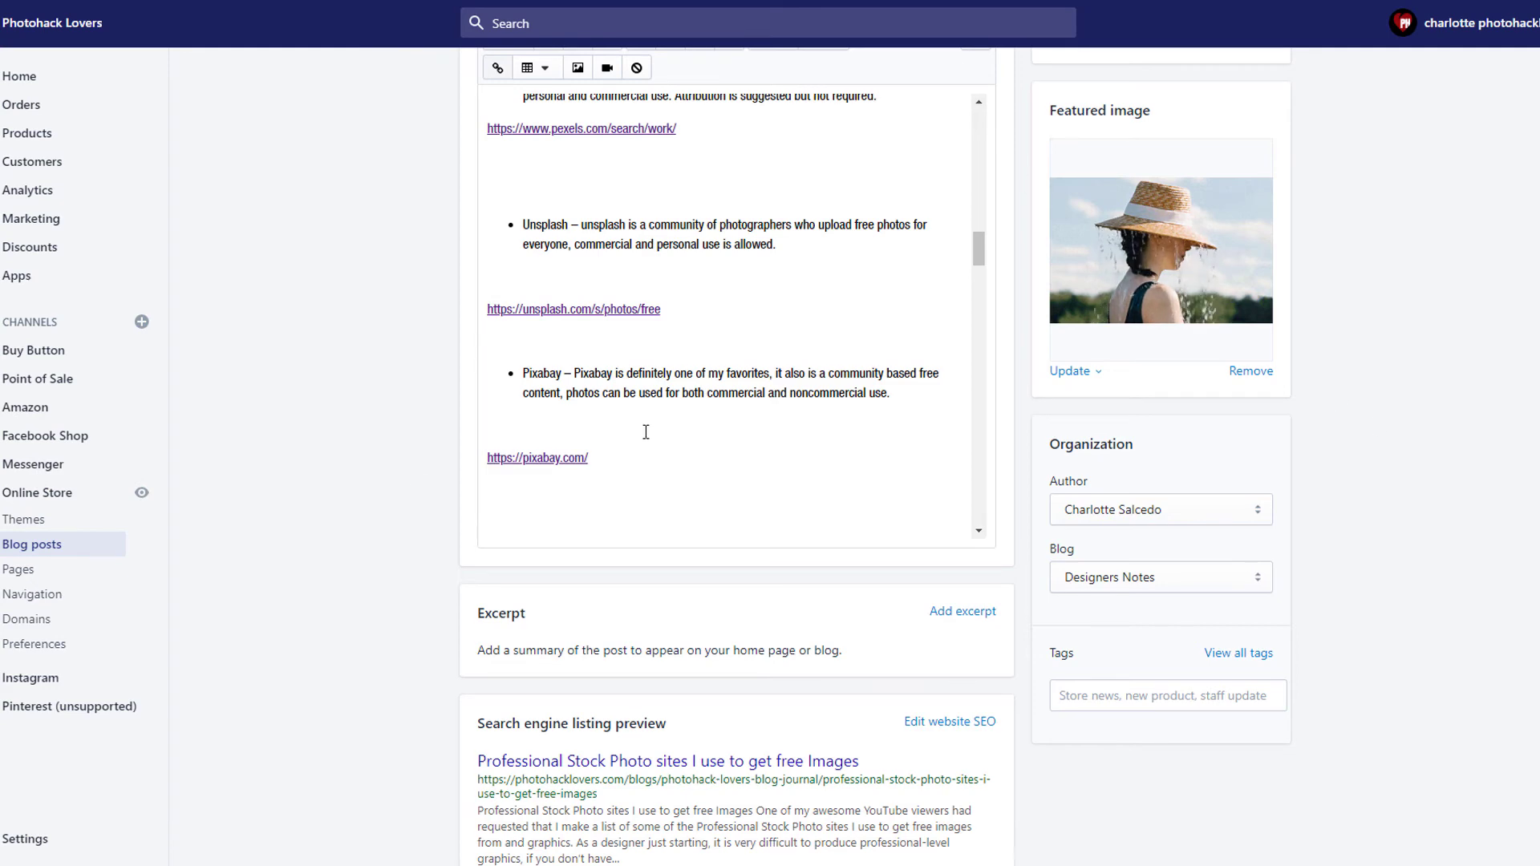
- Try formatting the site name Pexels in the bulleted site list as Heading 3, and undo the formatting
scroll(562, 375, "up", 10)
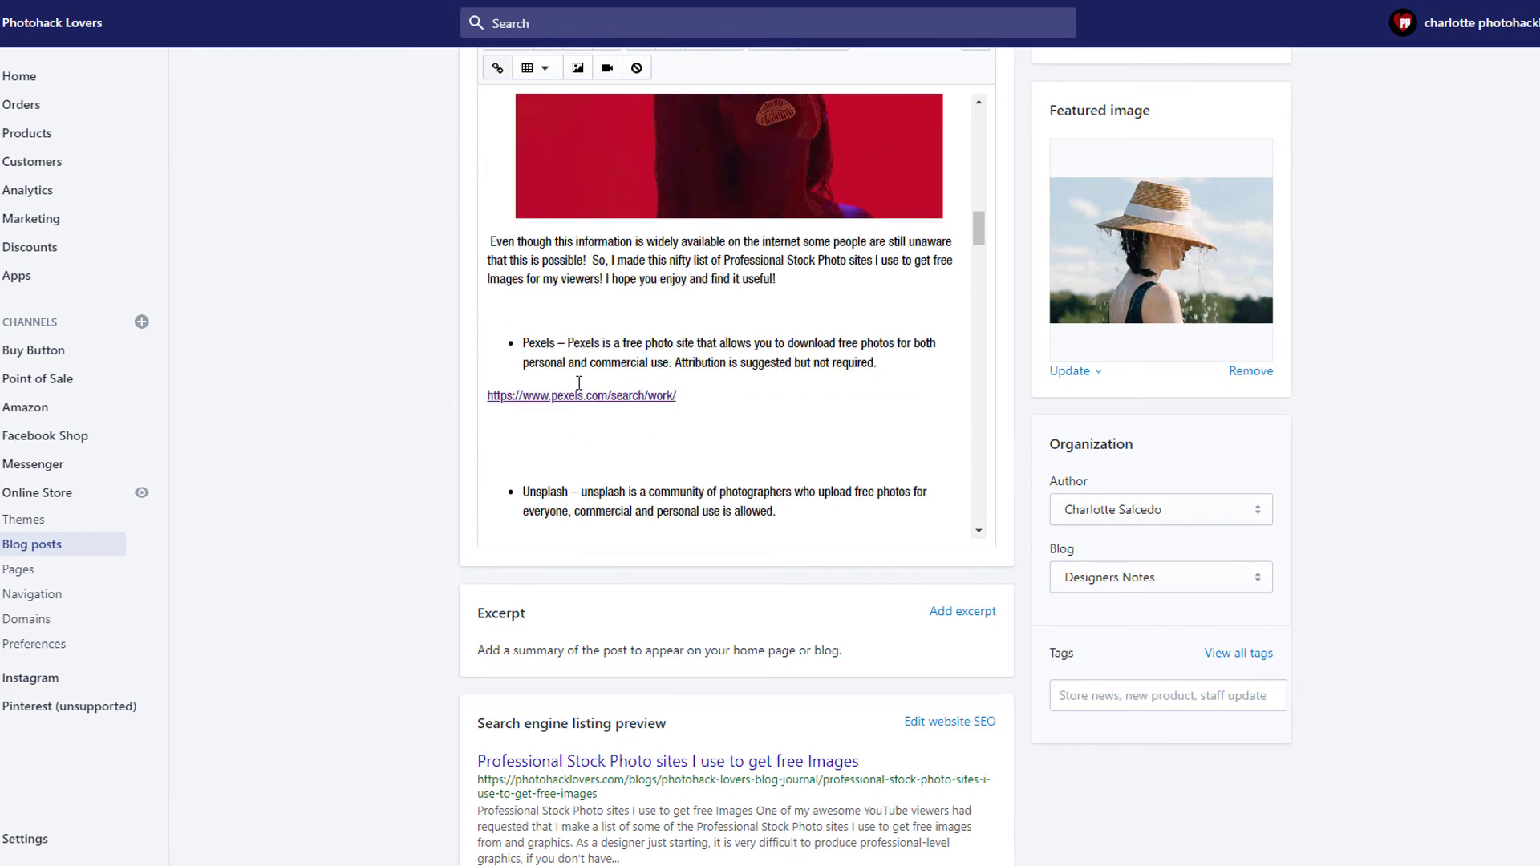
scroll(561, 375, "down", 5)
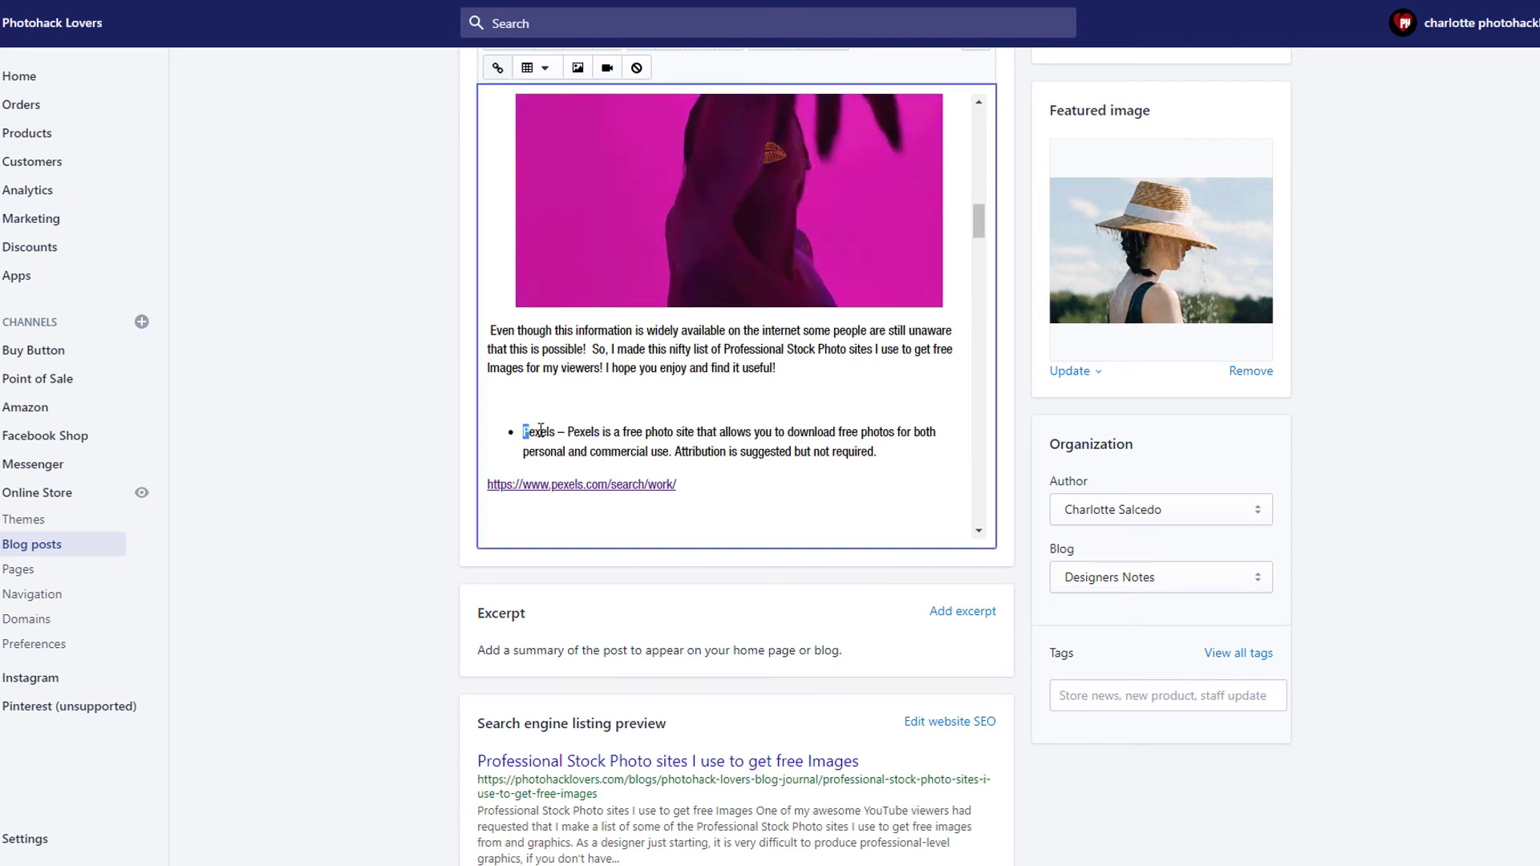
left_click_drag(524, 431, 555, 432)
scroll(700, 255, "up", 10)
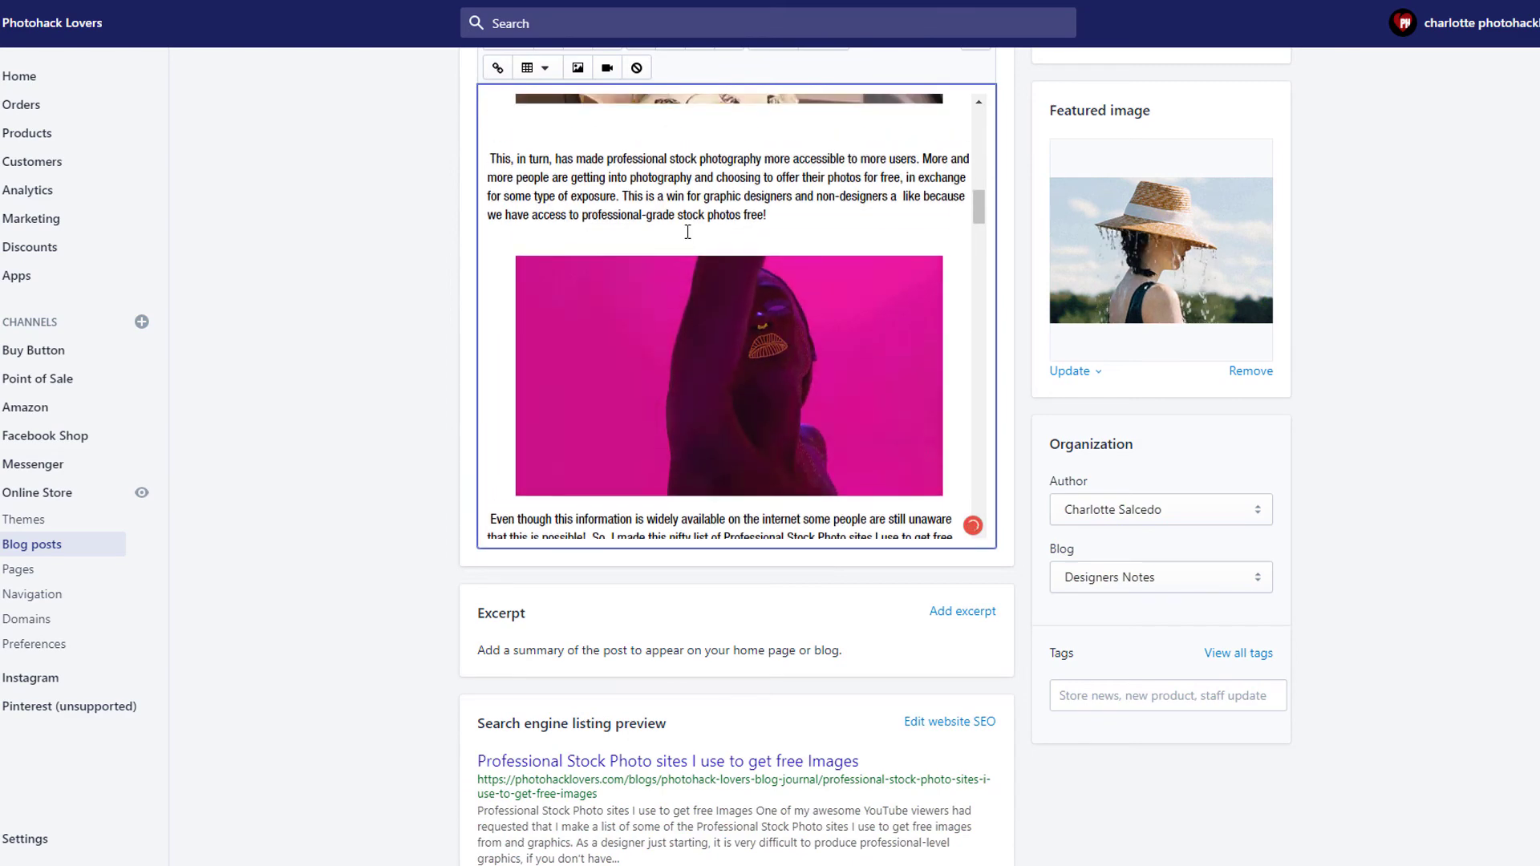
scroll(686, 231, "up", 2)
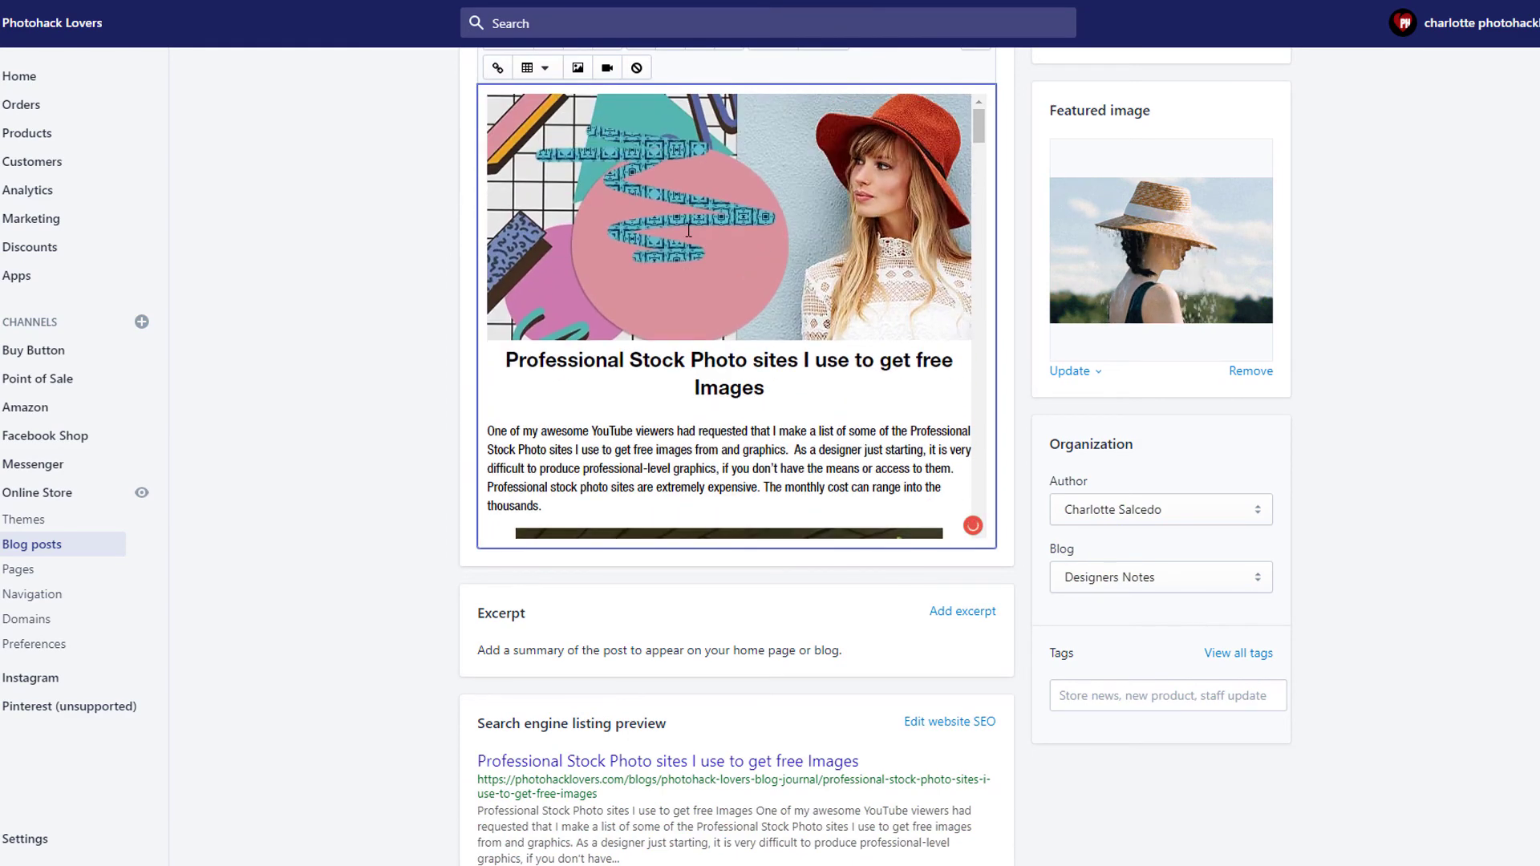
scroll(689, 231, "up", 3)
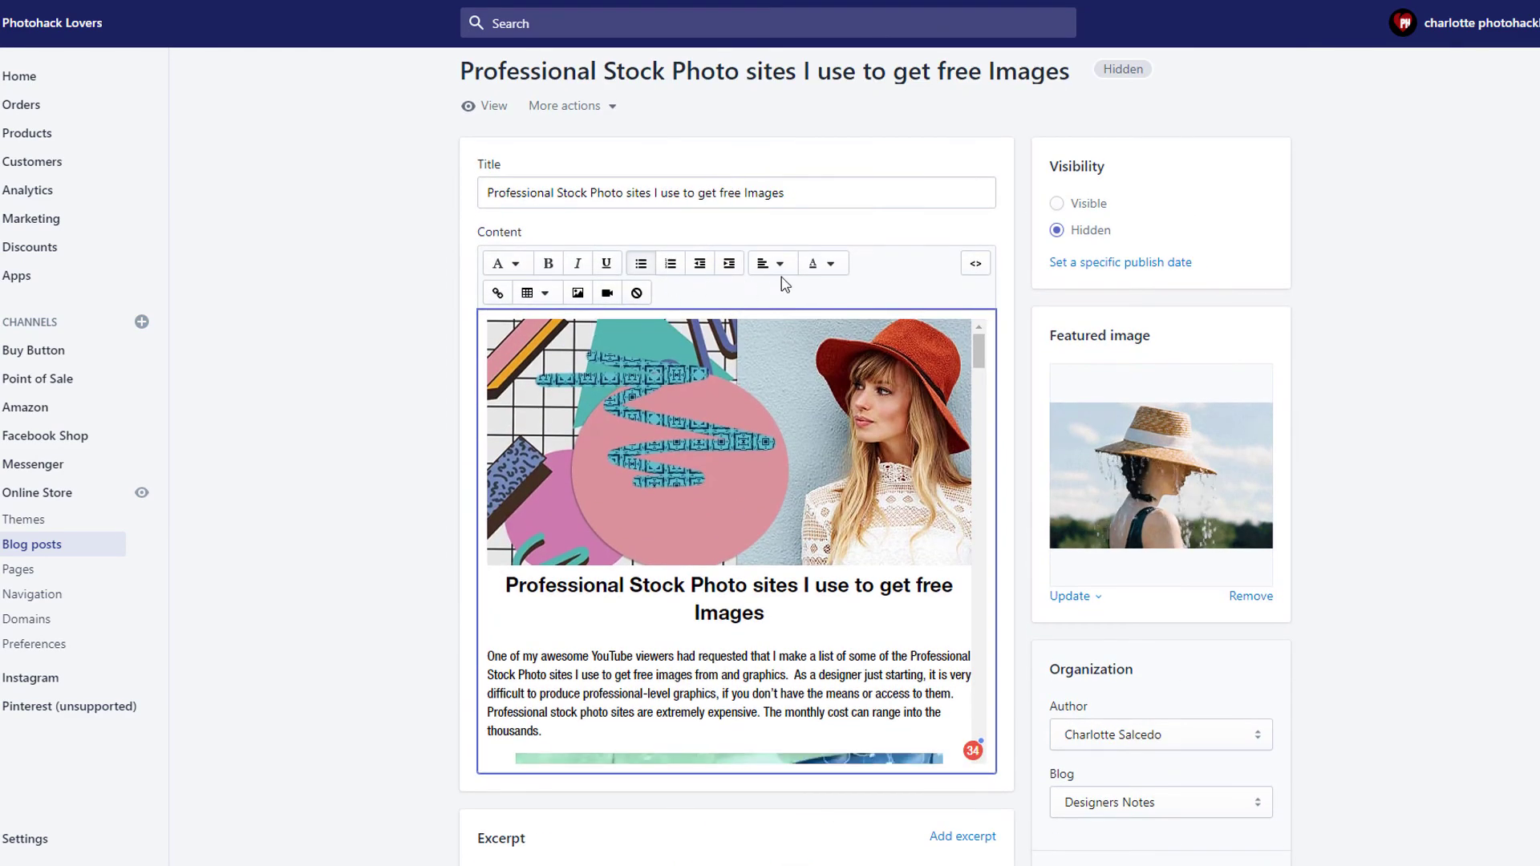
left_click(487, 272)
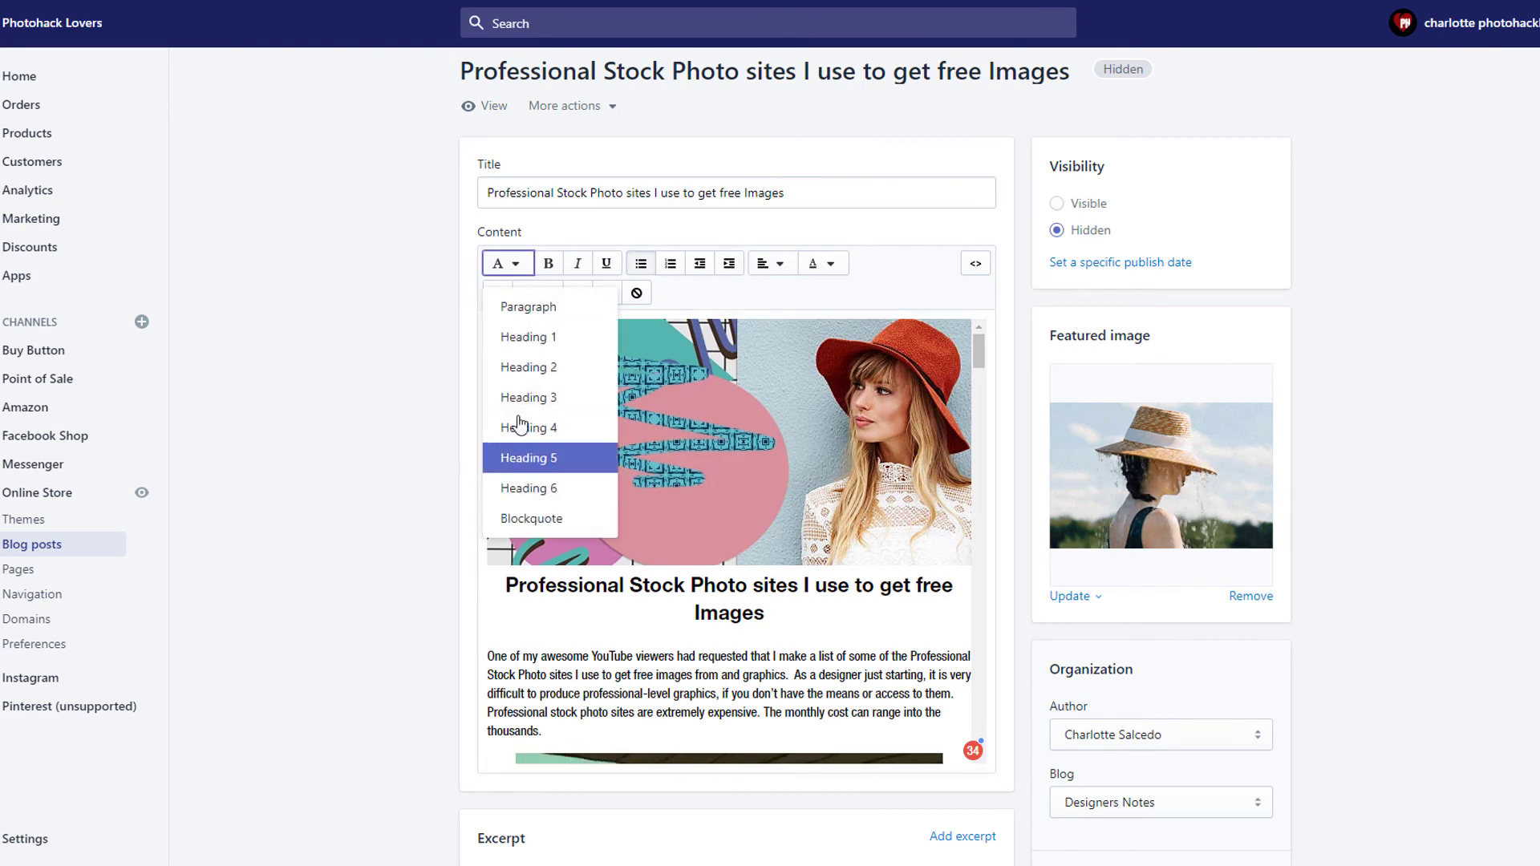
left_click(510, 395)
scroll(571, 494, "down", 15)
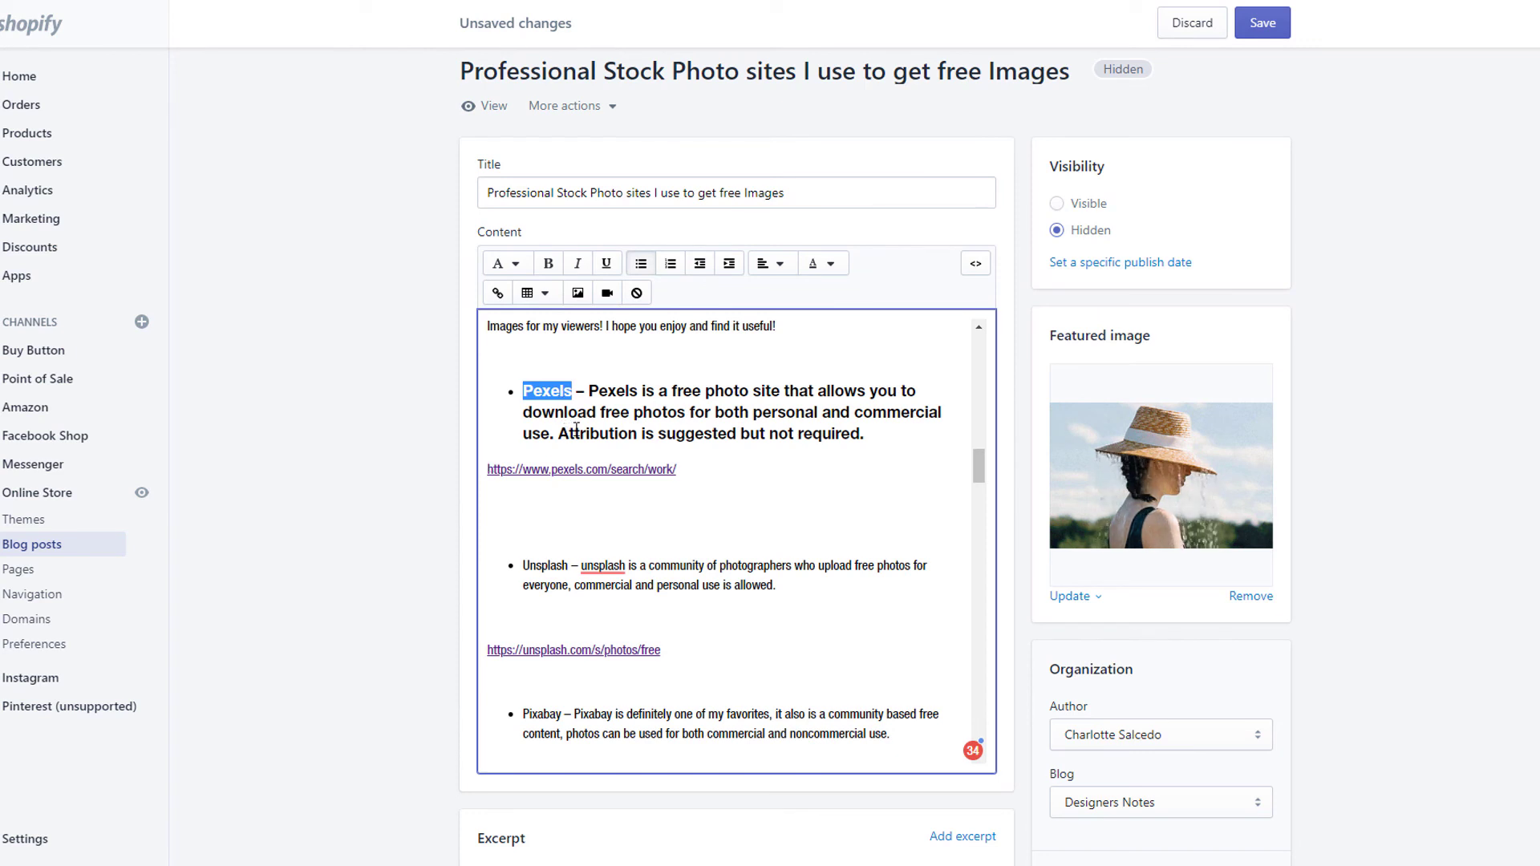
key("ctrl+z")
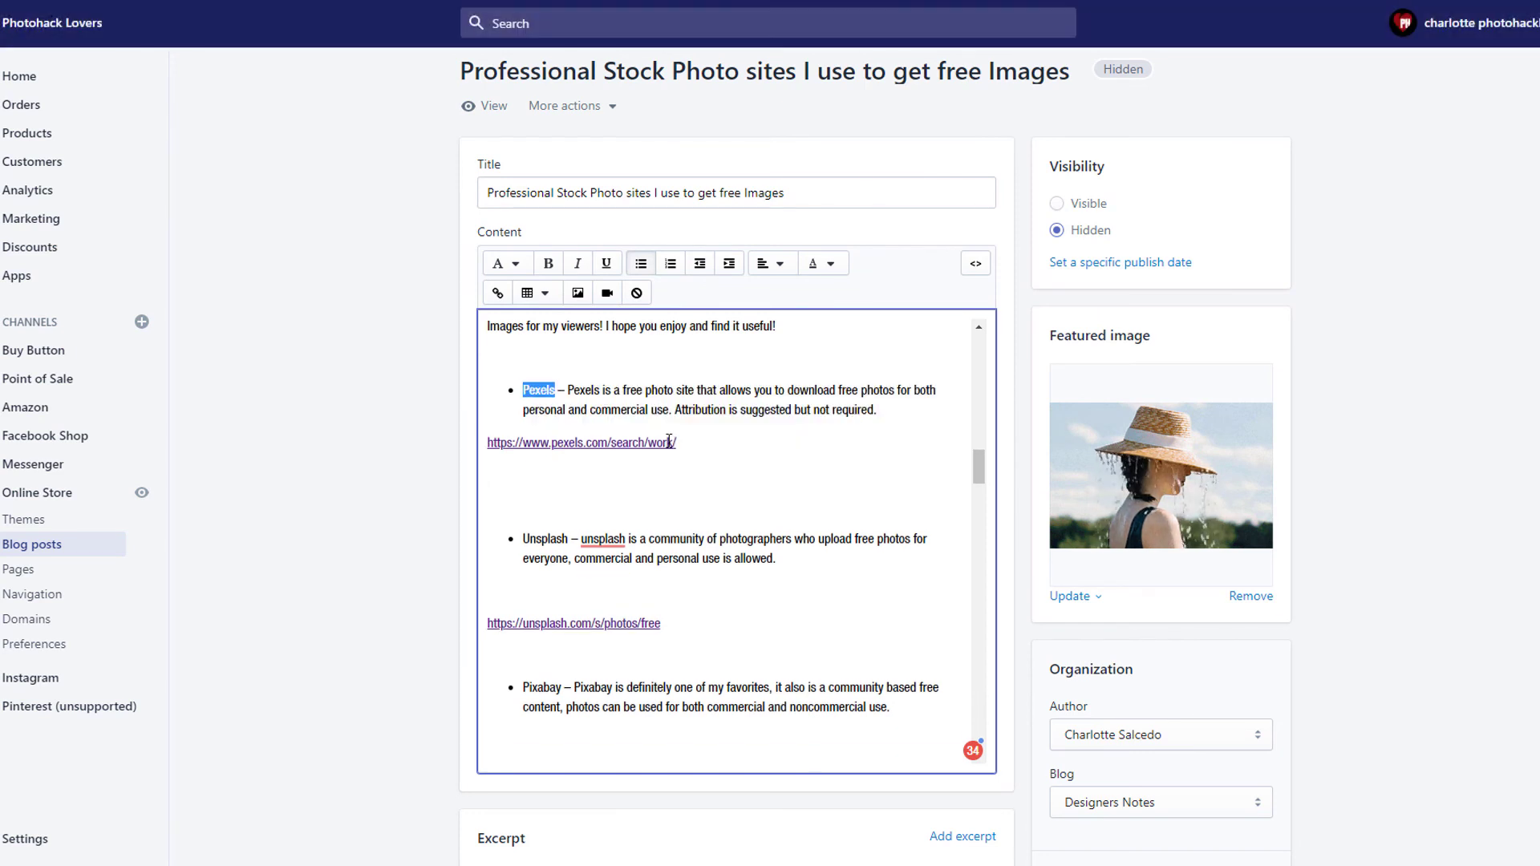
- Examine the HTML source of the post content down to the start of the site list, and return to the visual editor
left_click(974, 266)
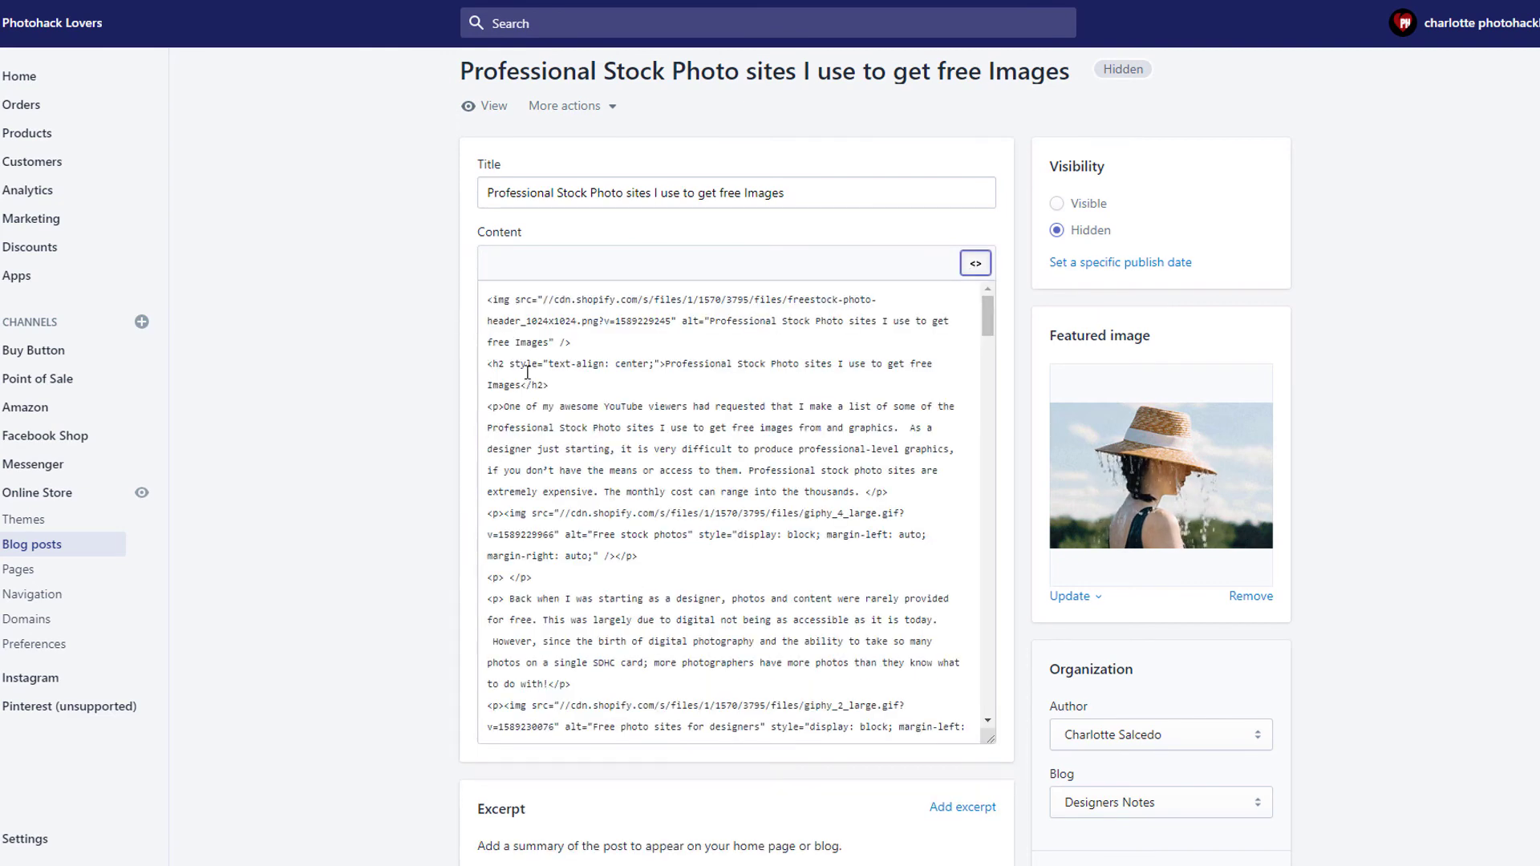
scroll(618, 551, "down", 5)
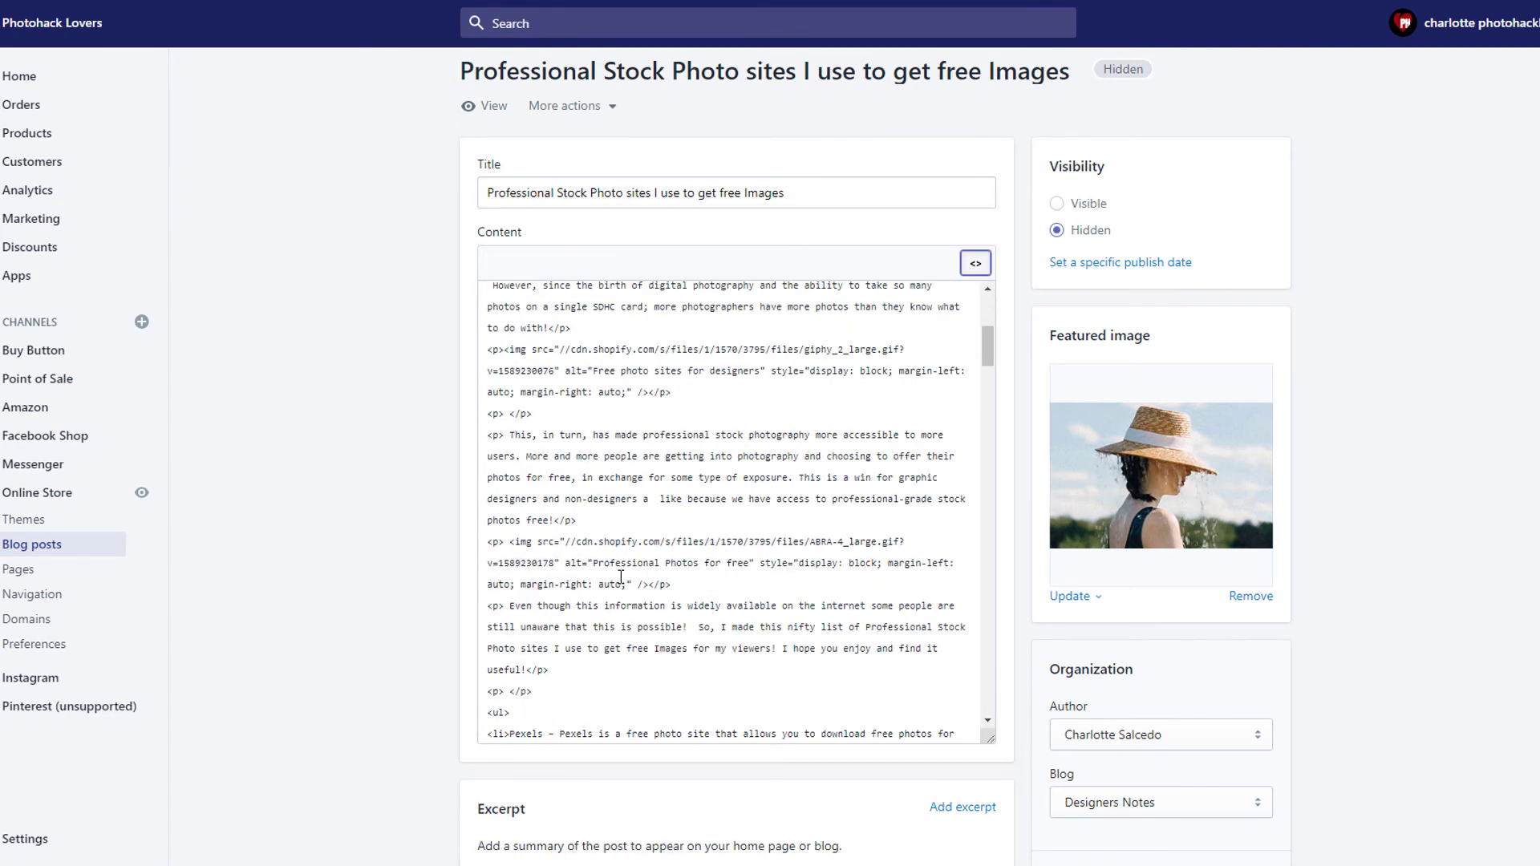
scroll(852, 335, "up", 6)
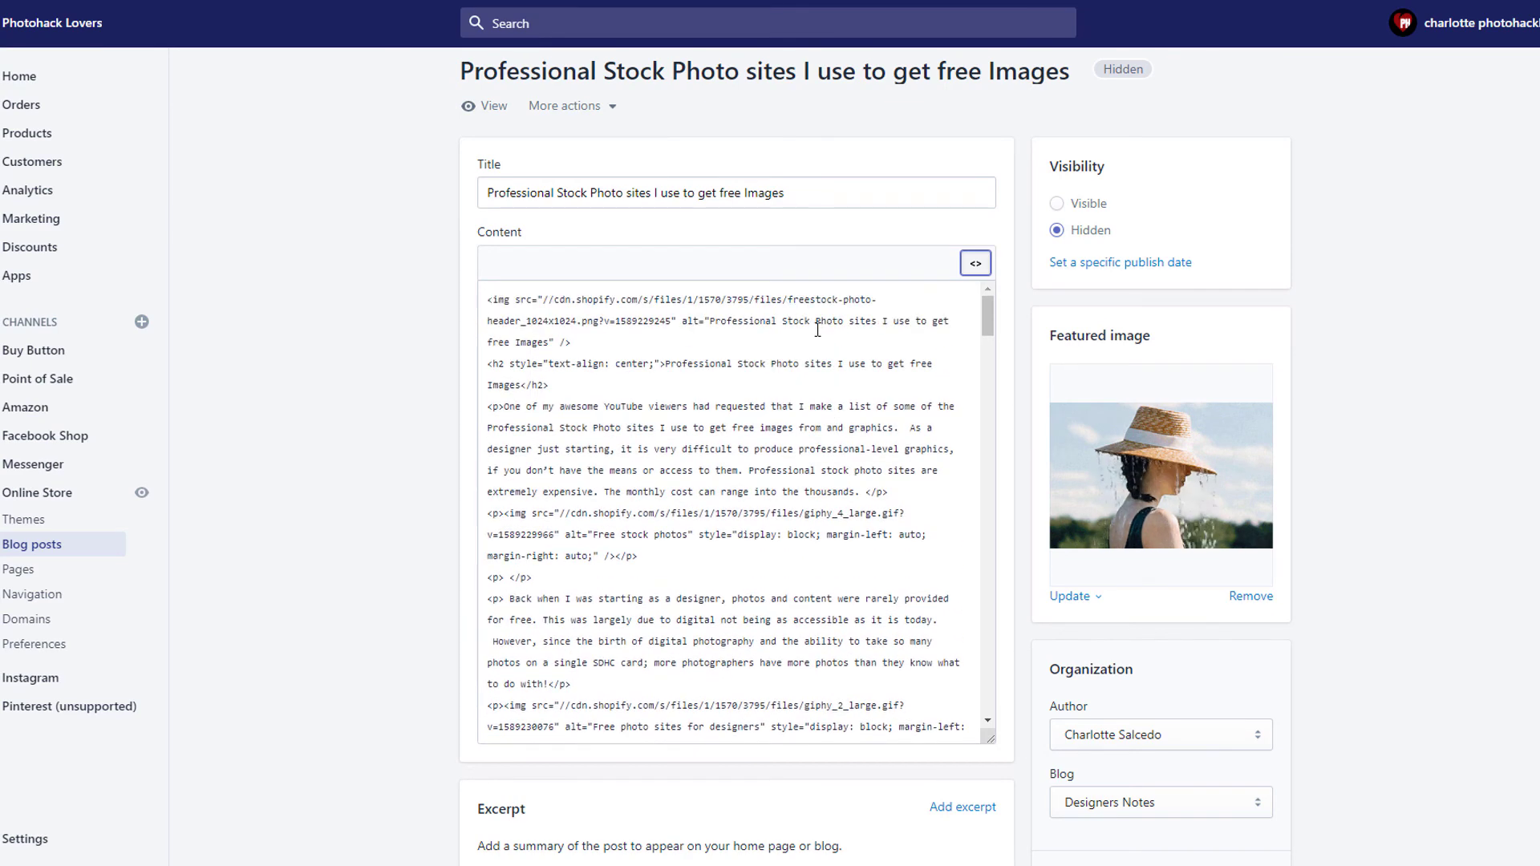
left_click(975, 306)
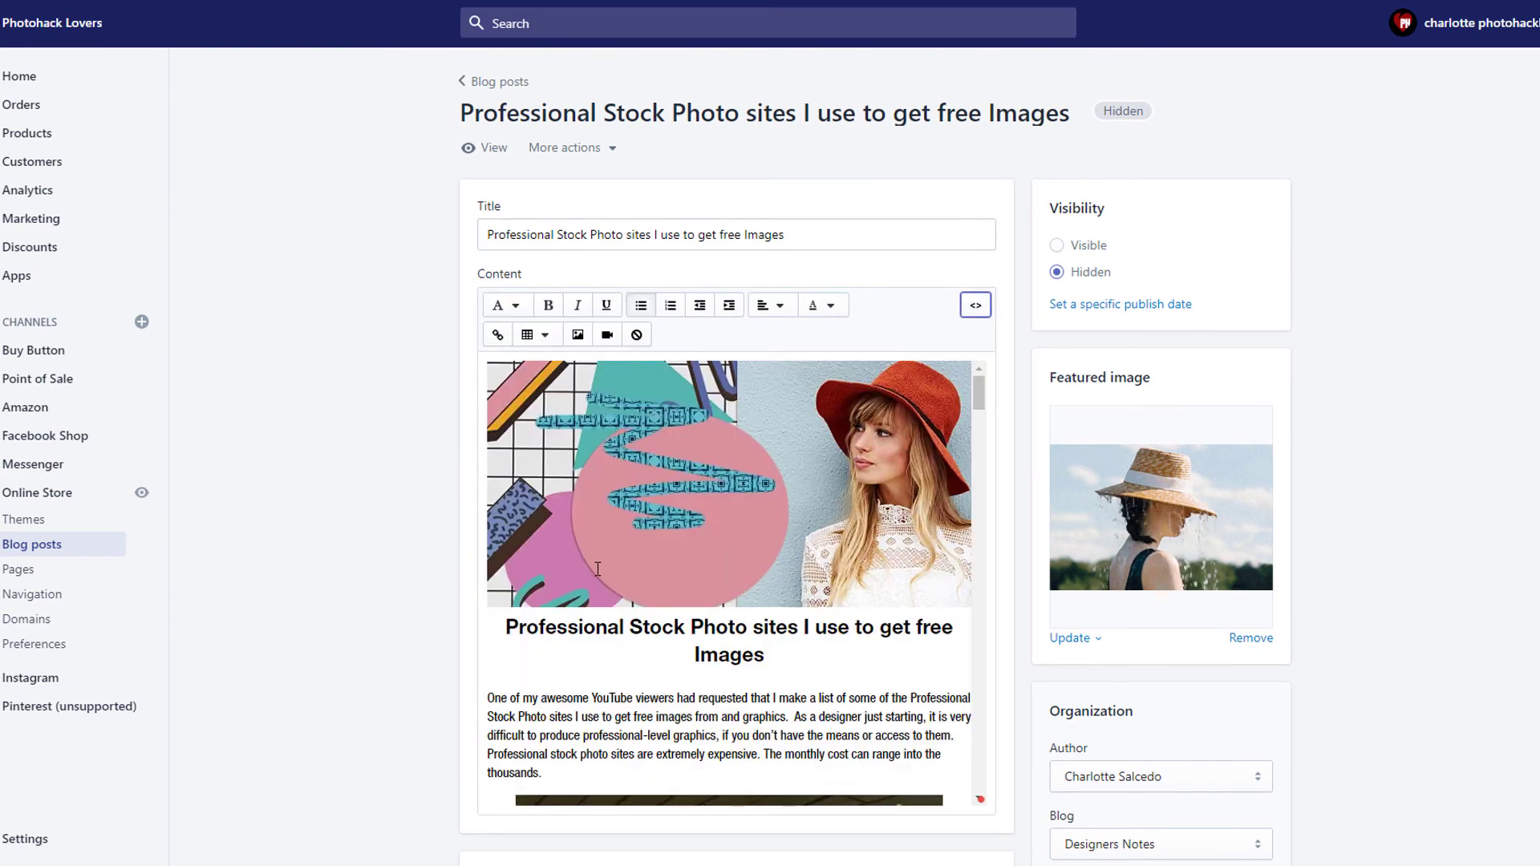
scroll(598, 569, "down", 9)
- Examine the site names, descriptions and links of the stock photo list in the store preview, from Pexels to Lifeopix
scroll(544, 591, "down", 5)
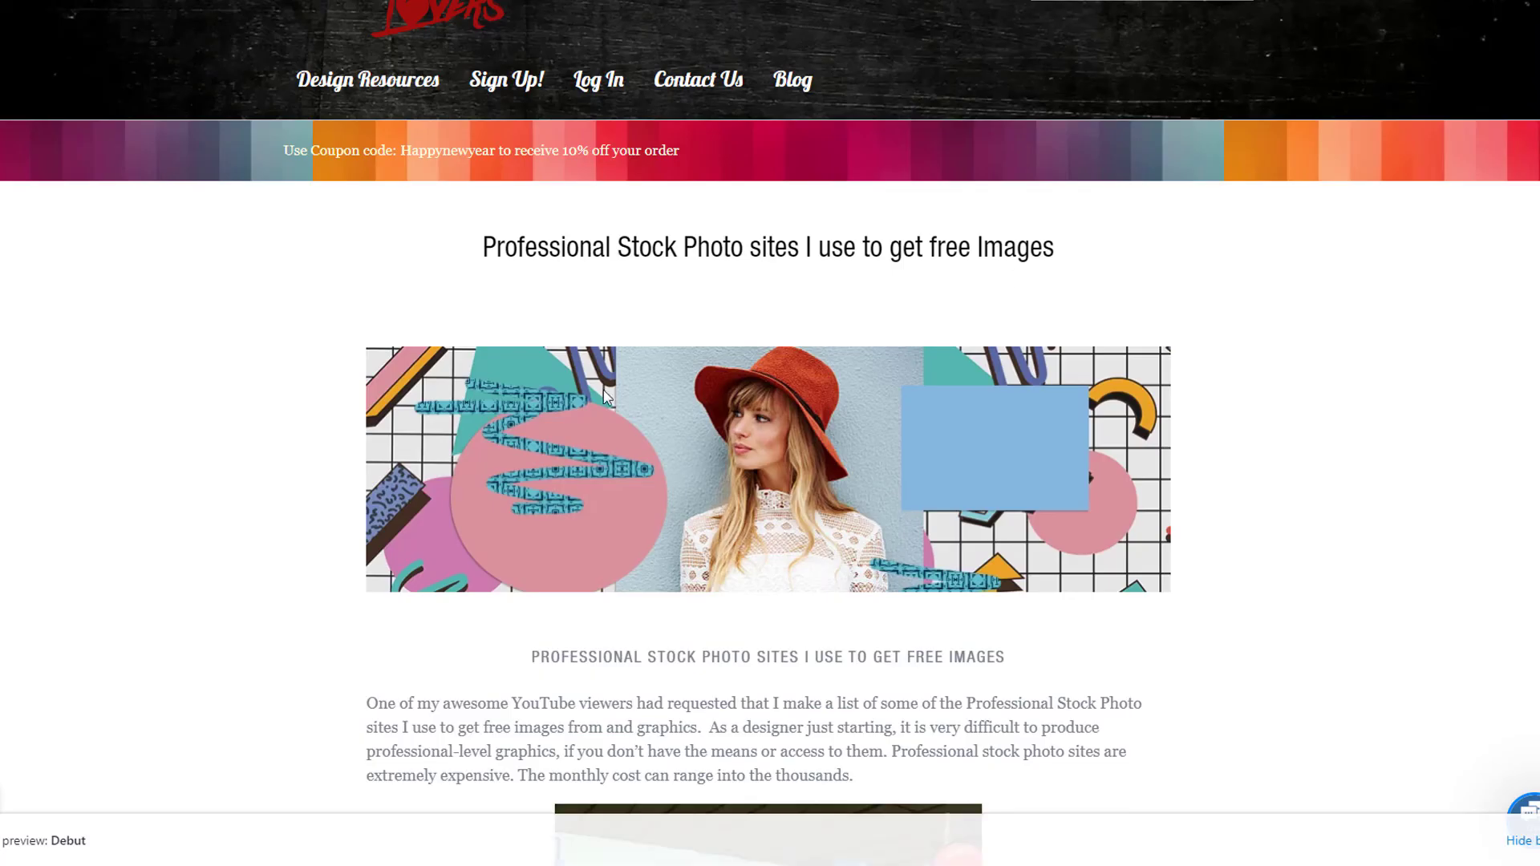
scroll(664, 457, "down", 20)
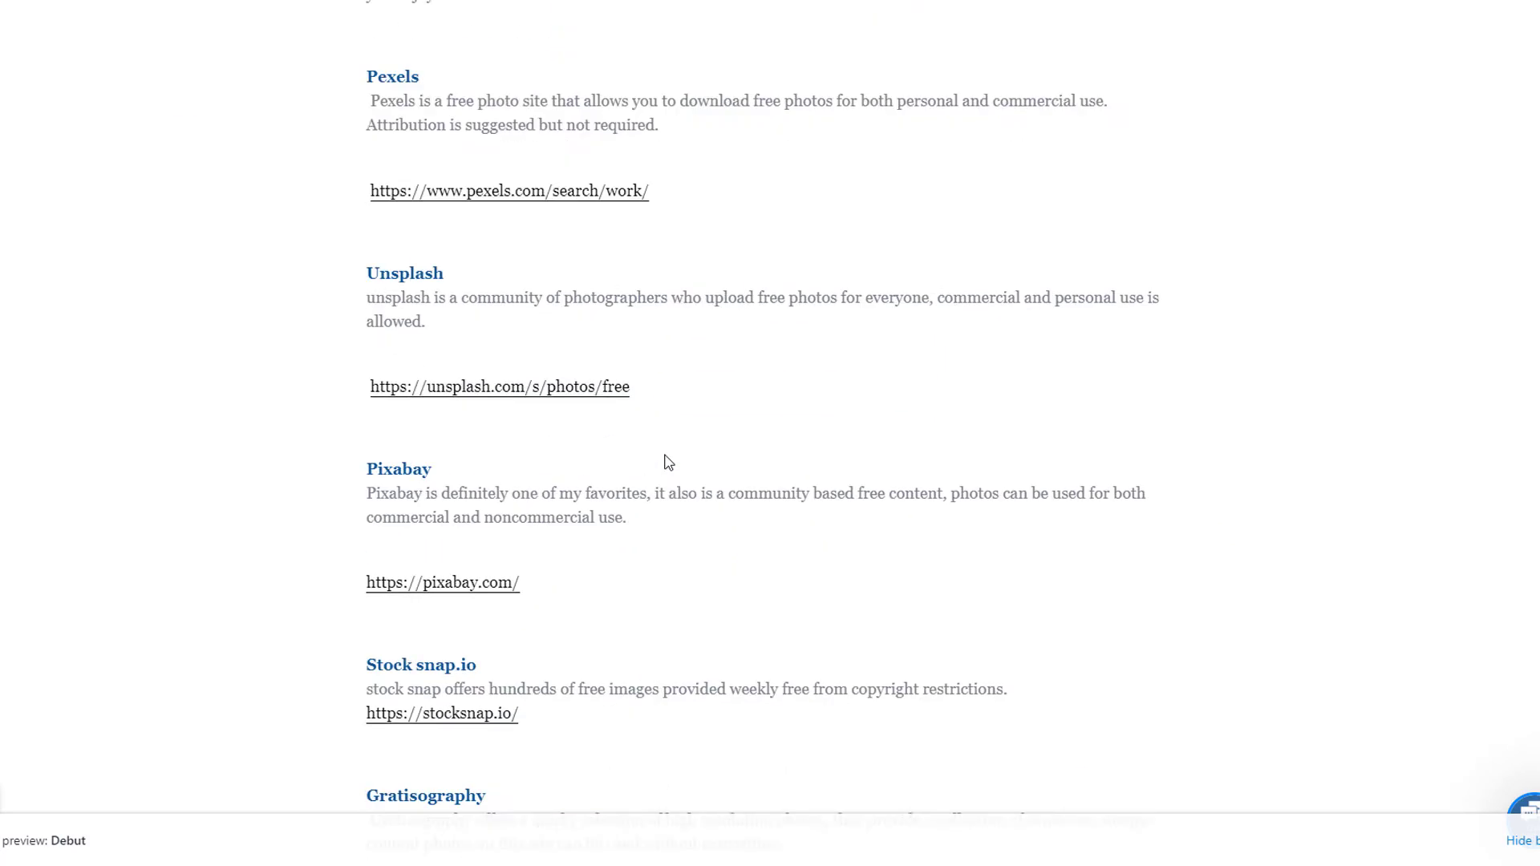
scroll(425, 317, "up", 1)
scroll(406, 261, "up", 4)
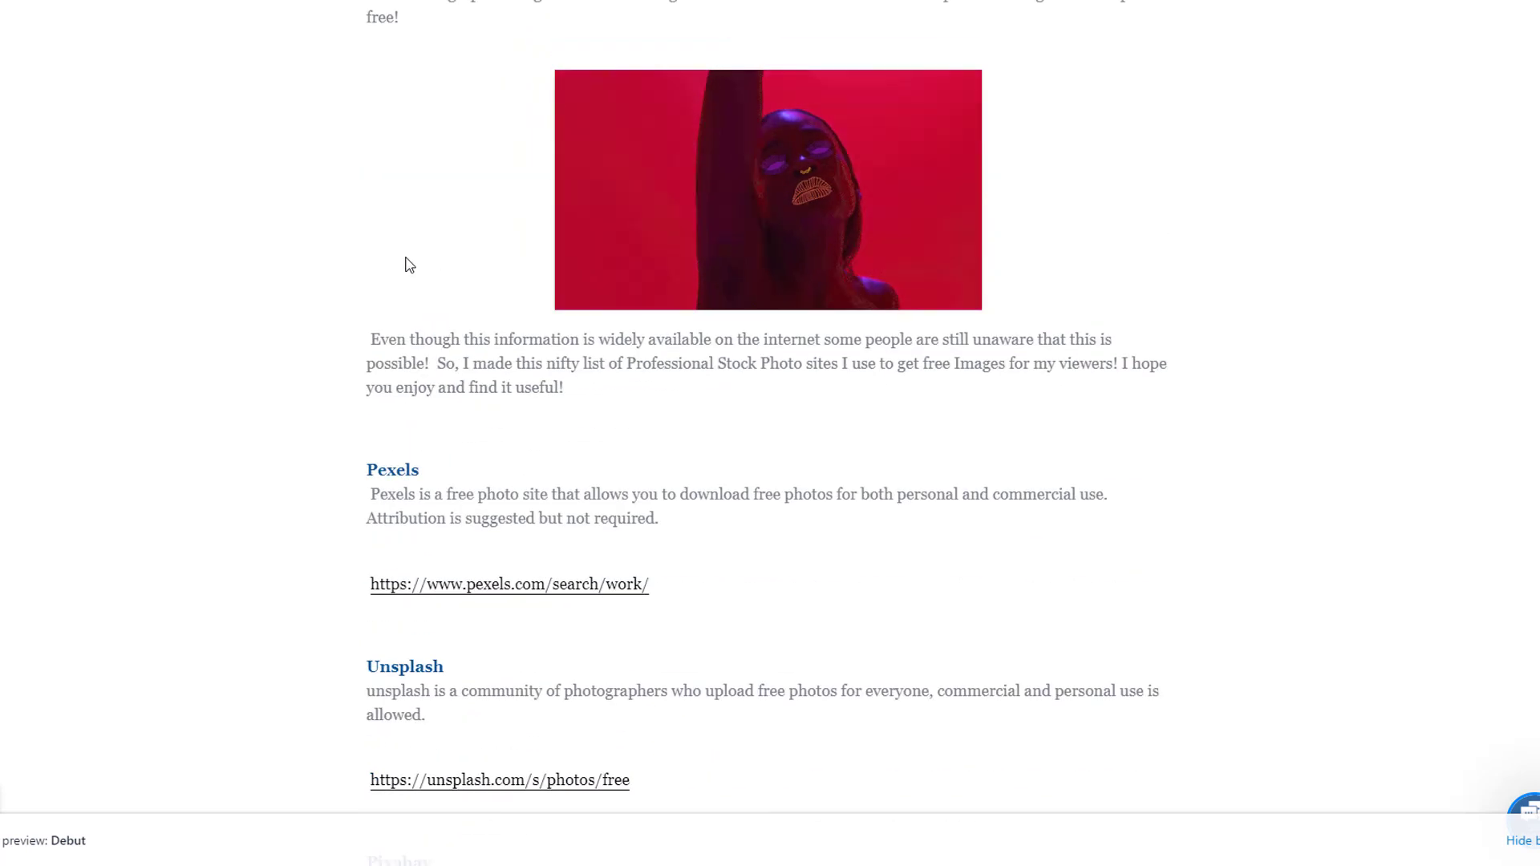
scroll(402, 255, "down", 20)
scroll(402, 255, "down", 20)
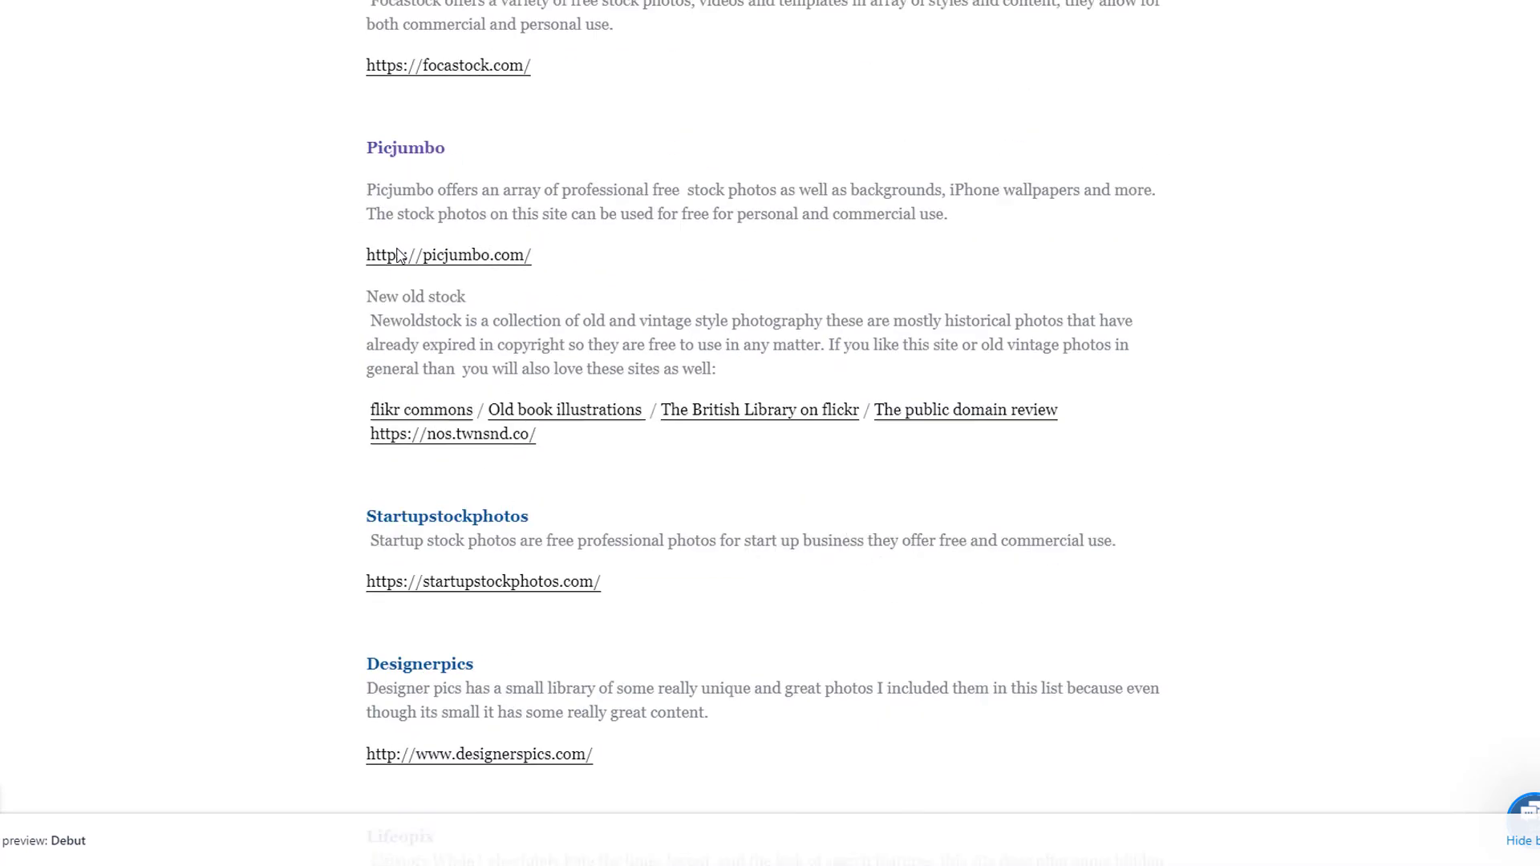
scroll(393, 252, "up", 6)
scroll(393, 252, "up", 20)
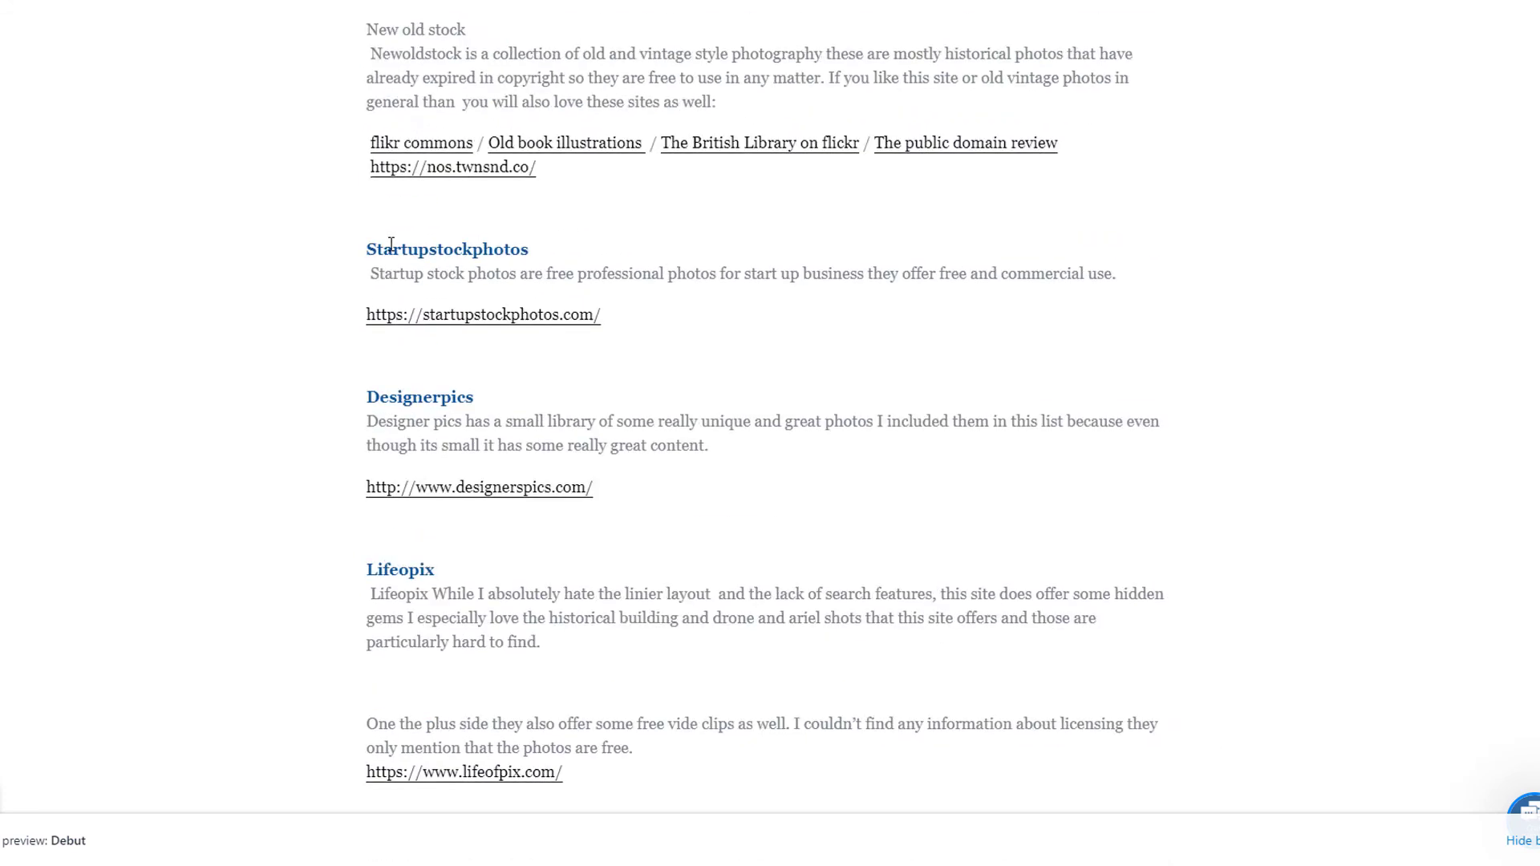
scroll(449, 197, "up", 20)
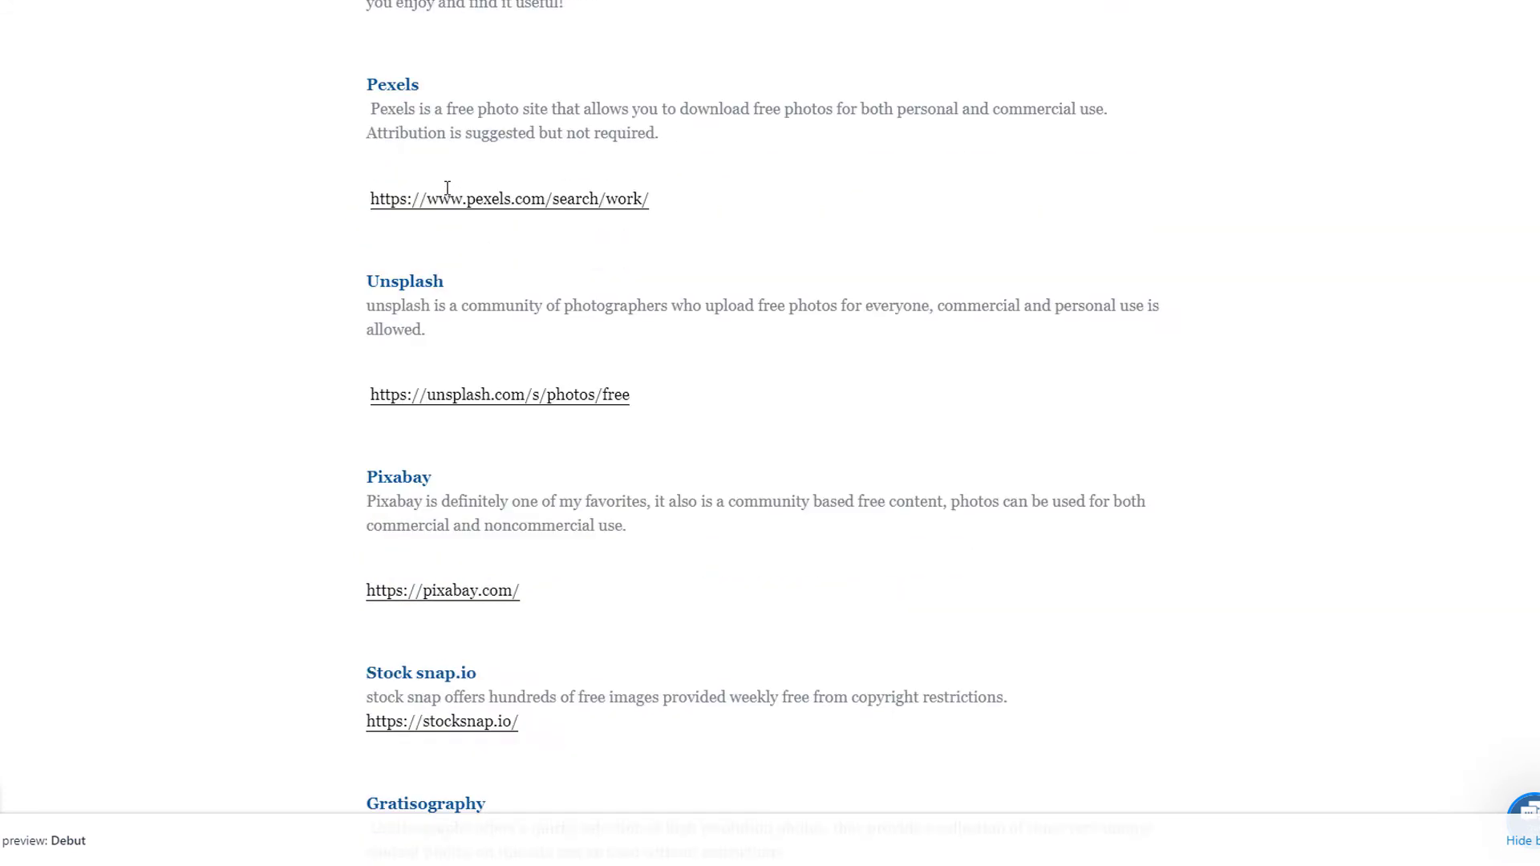
scroll(444, 198, "up", 2)
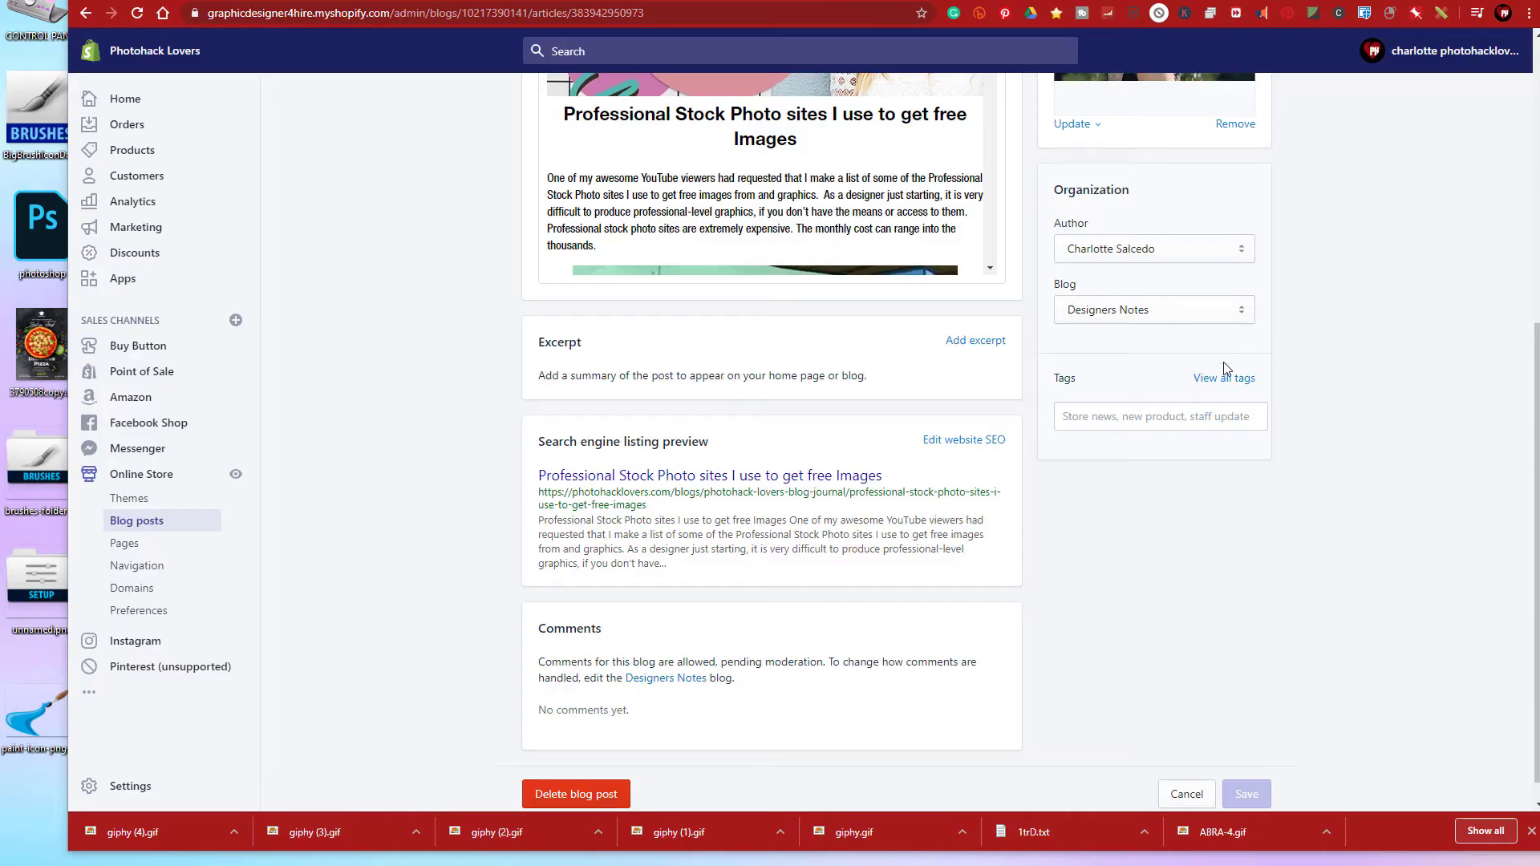
- Paste the prepared stock photo keywords as the post's tags, from "very high resolution images free download" to "best free stock photo sites"
right_click(1068, 417)
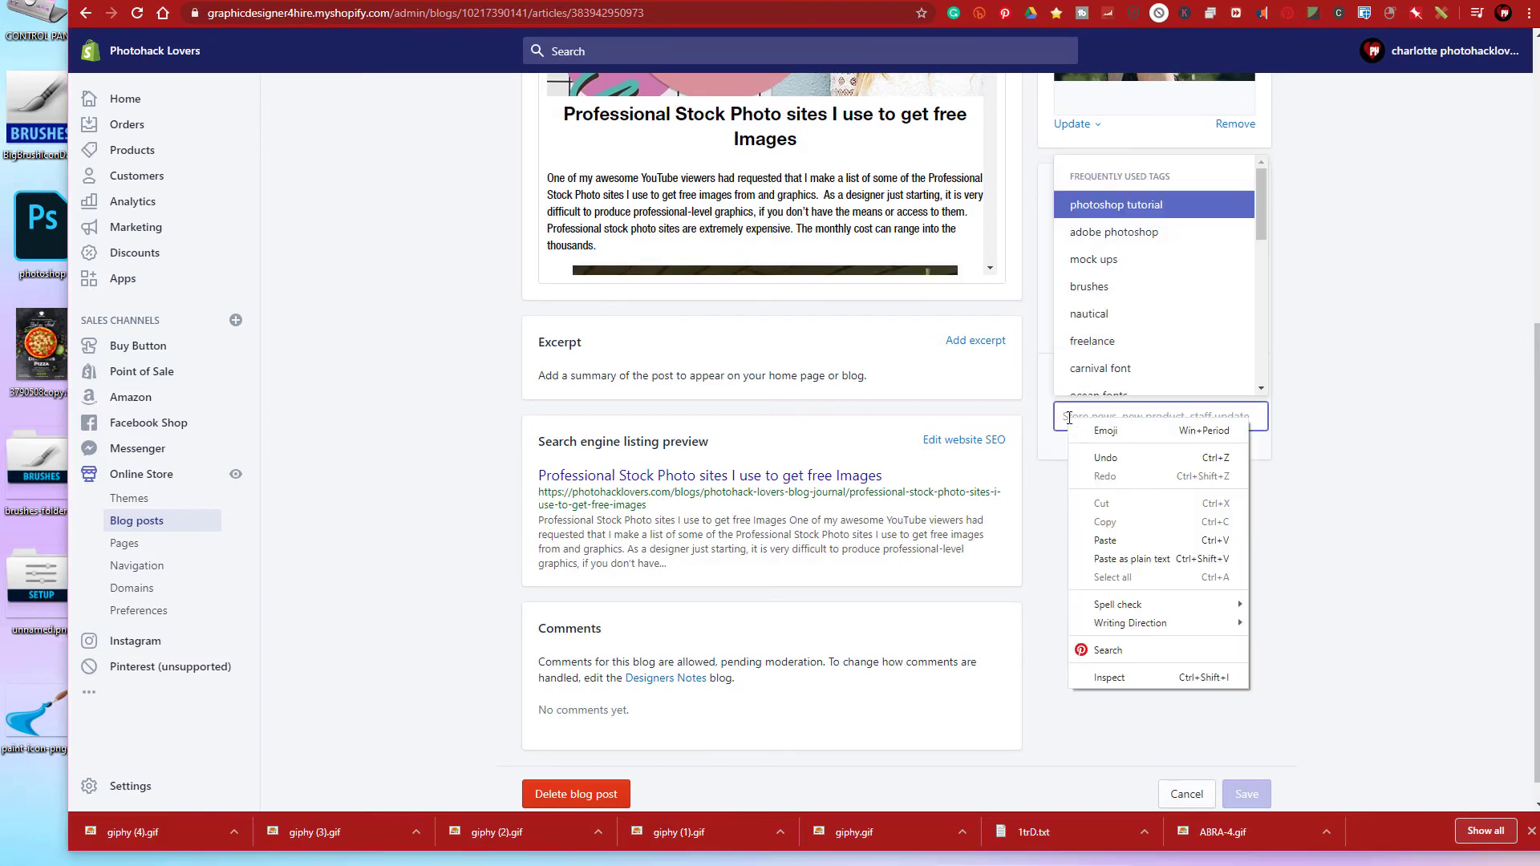
left_click(1106, 541)
key("Return")
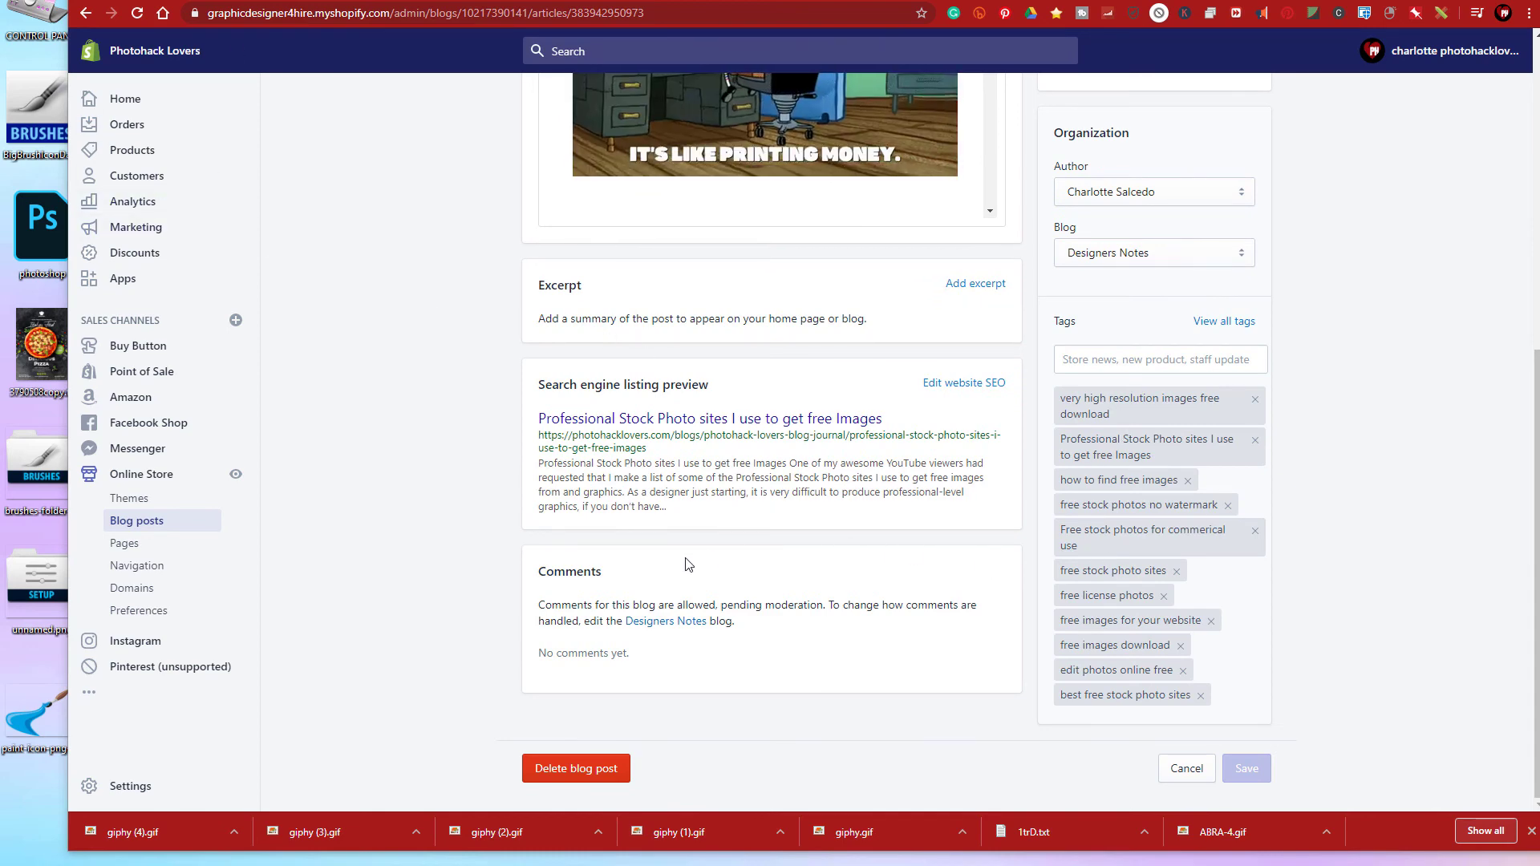
- Set the blog post's visibility to Visible and save the post
scroll(685, 566, "up", 4)
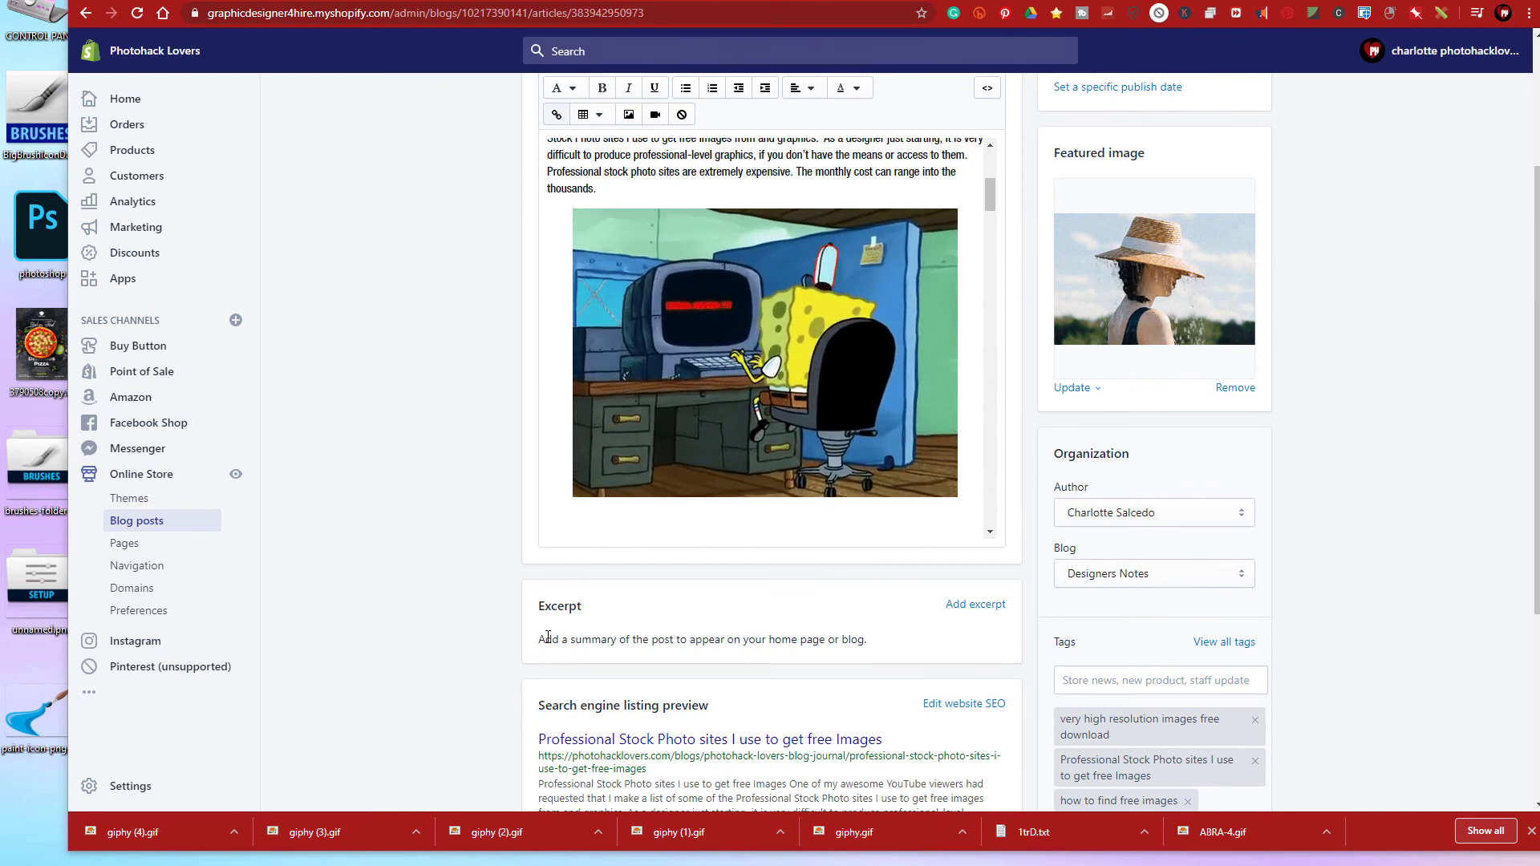
scroll(522, 694, "down", 2)
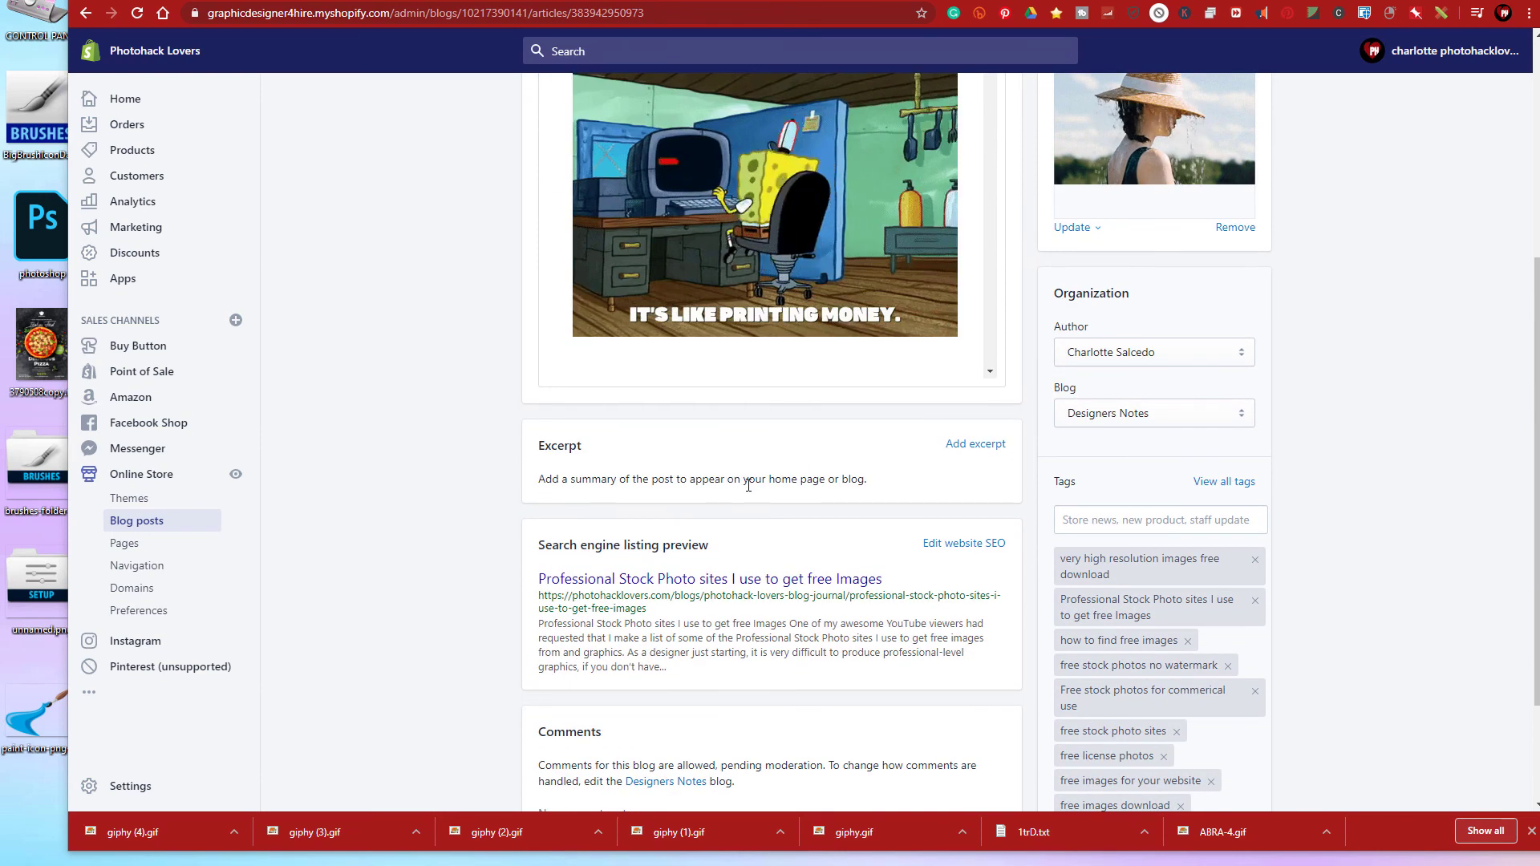
scroll(597, 244, "down", 3)
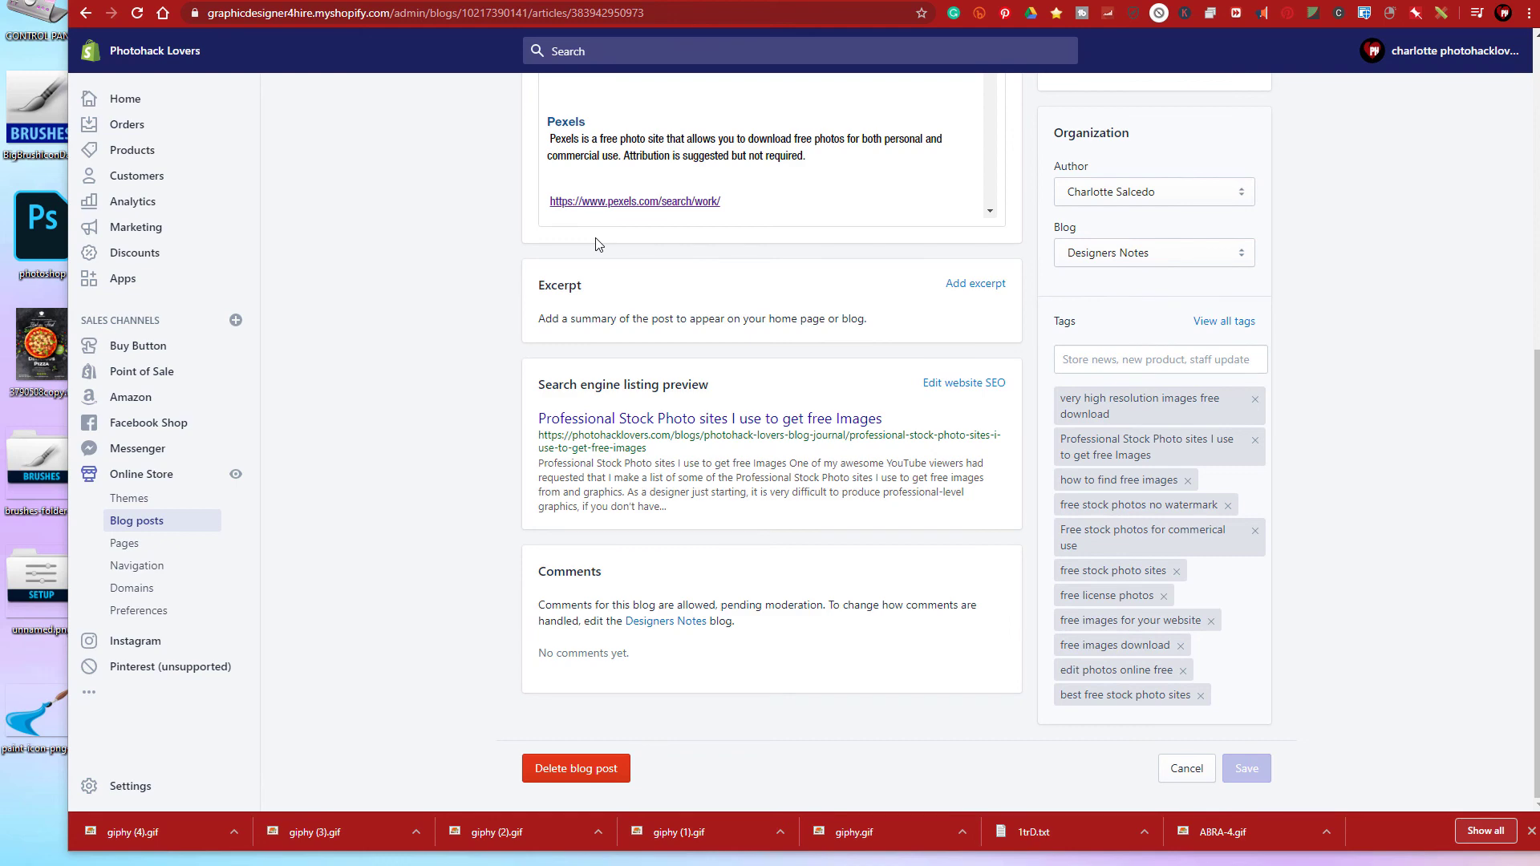
scroll(546, 401, "up", 5)
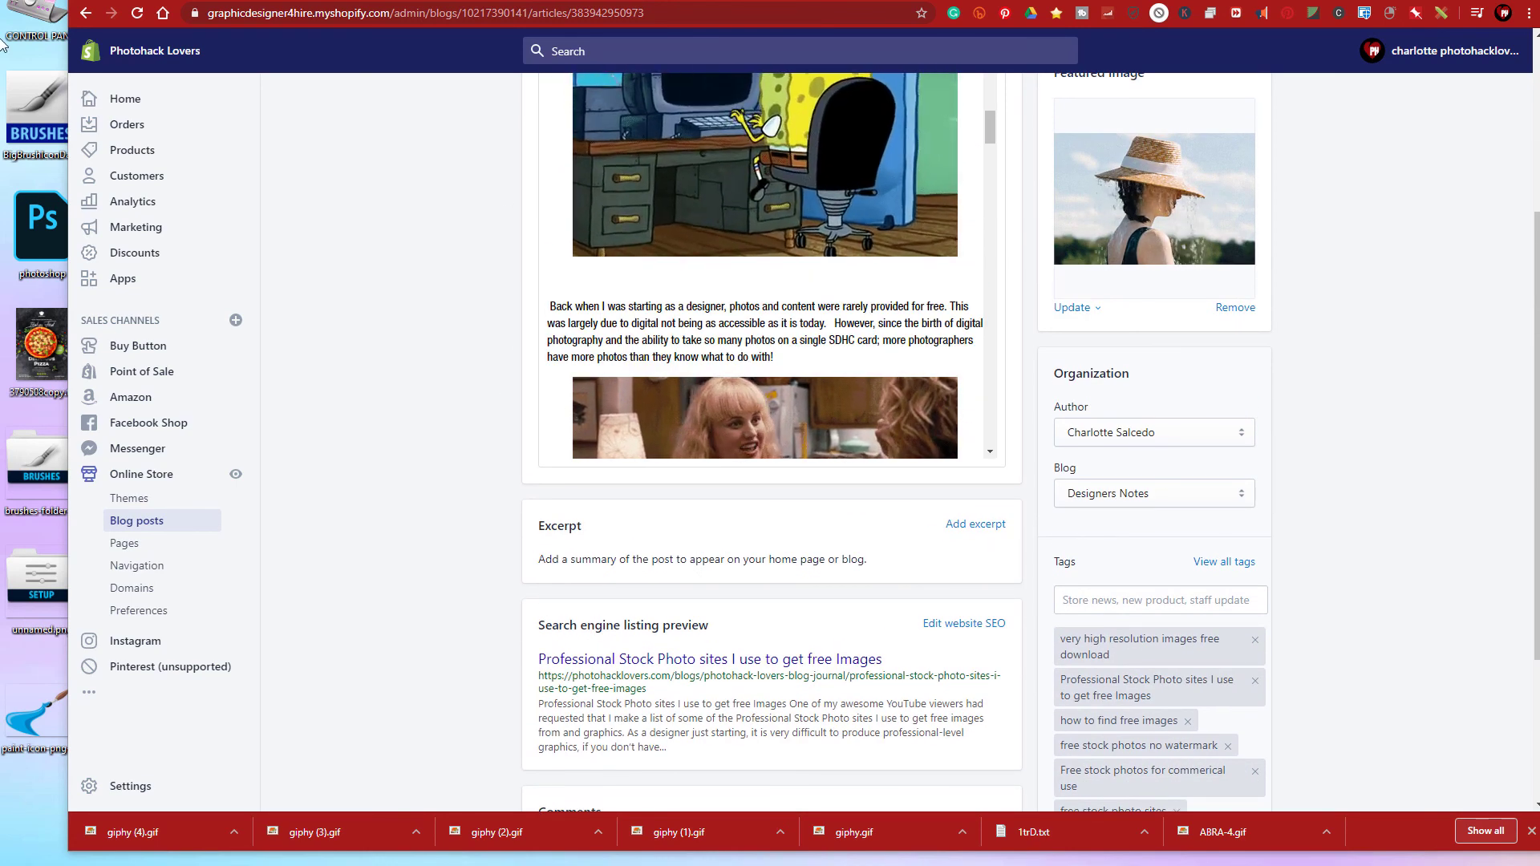
scroll(560, 224, "up", 10)
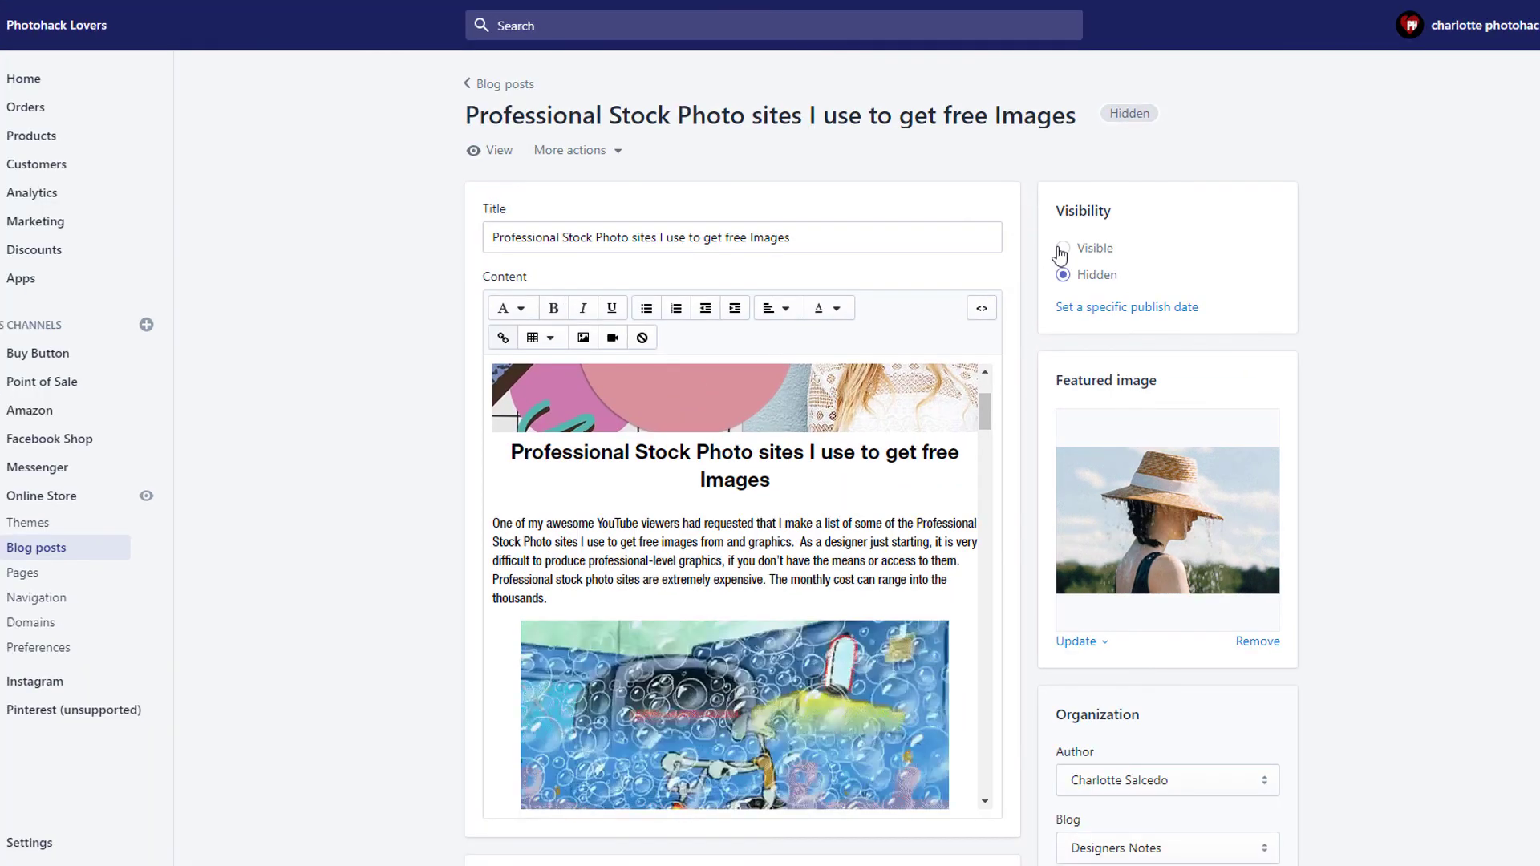
left_click(1090, 251)
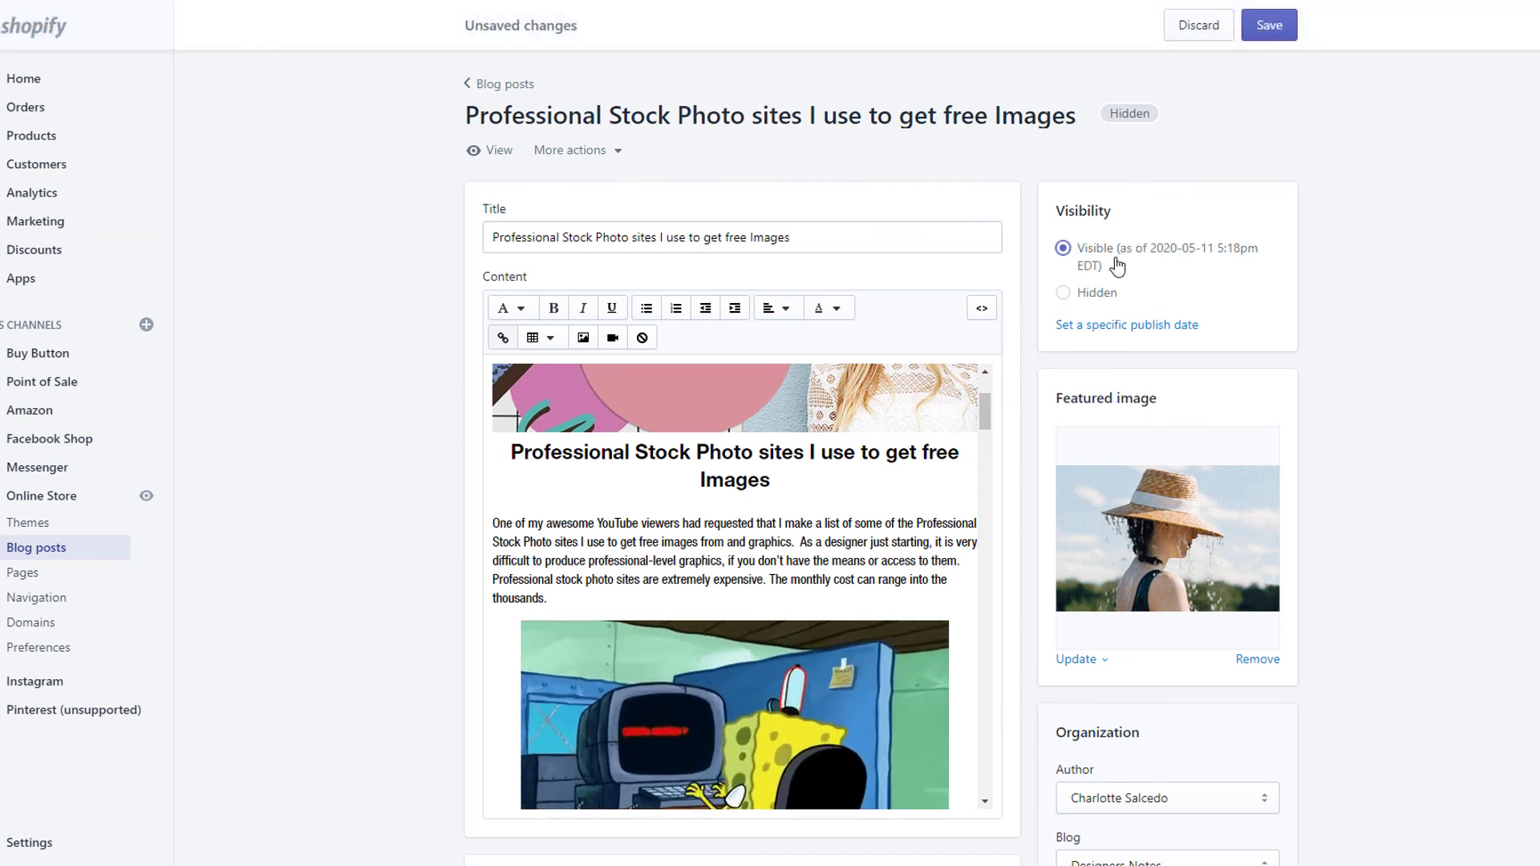
left_click(1240, 25)
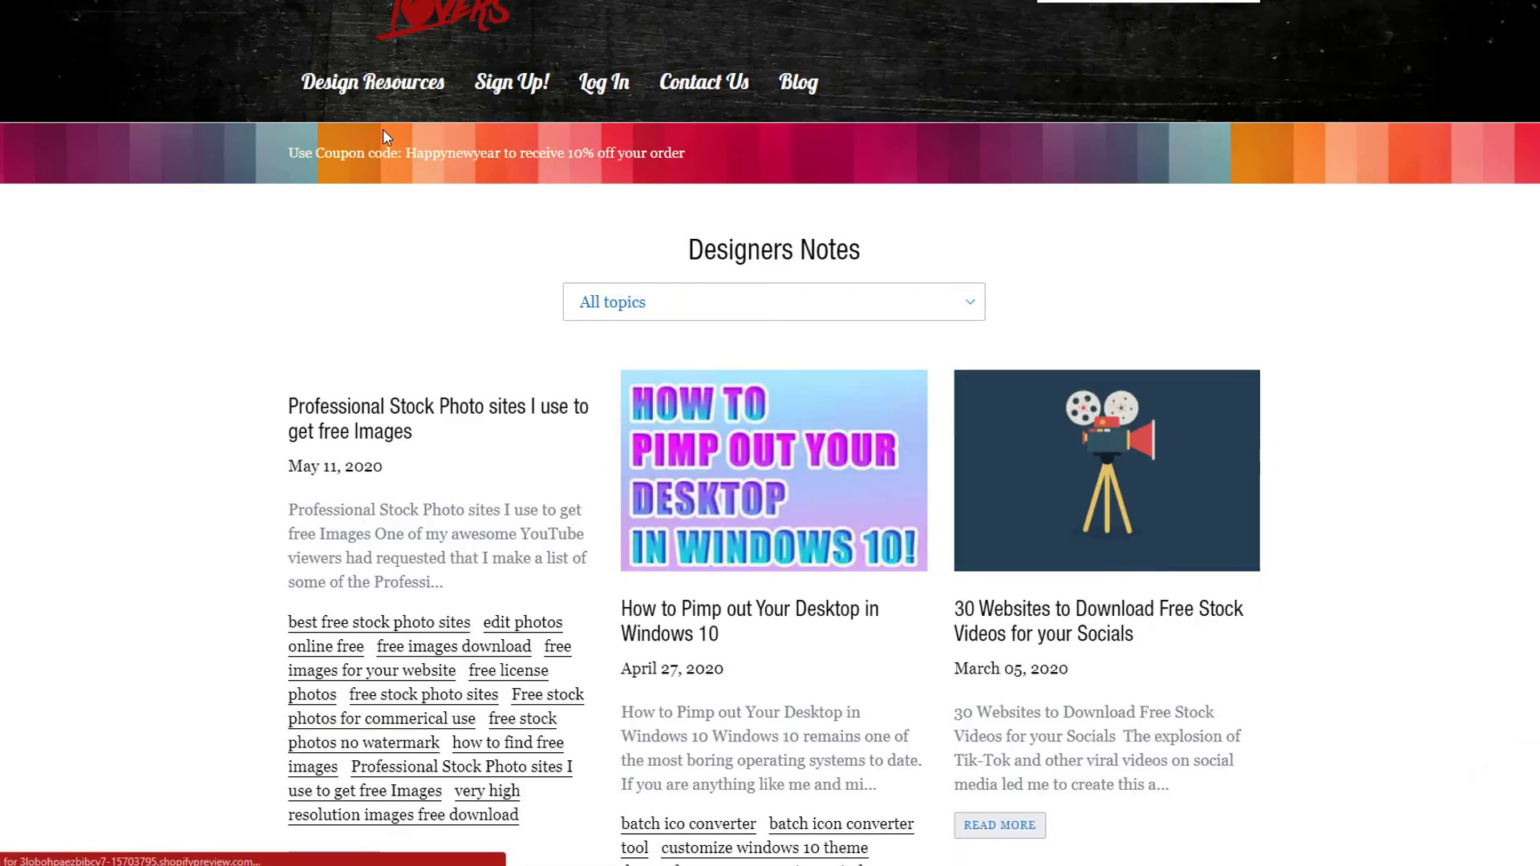
- Examine the post's entry on the Designers Notes blog page and the full published post from its title down to the share links
scroll(190, 396, "down", 3)
scroll(240, 281, "up", 2)
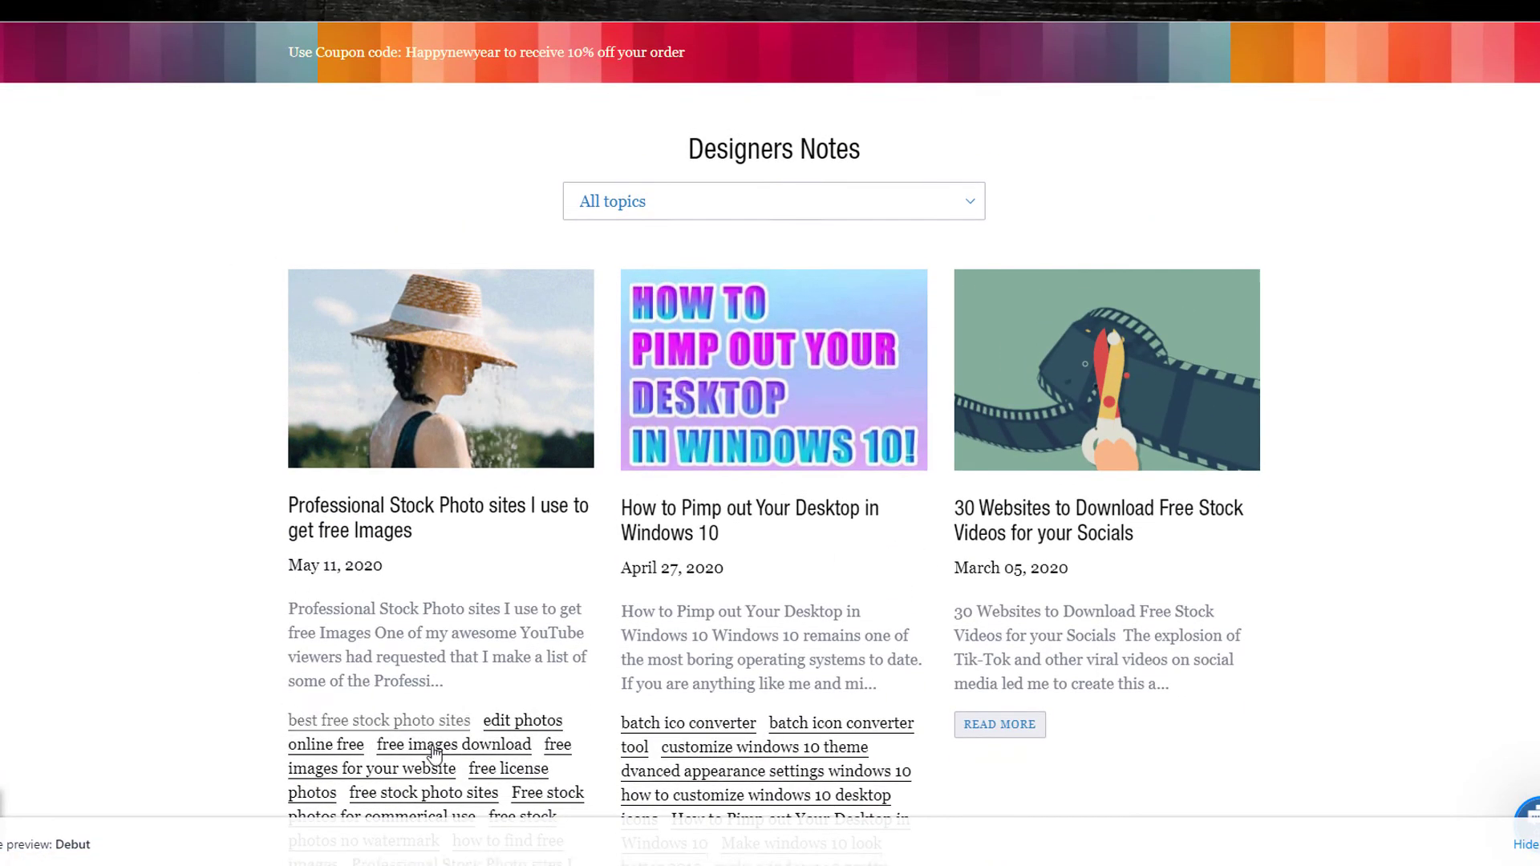
scroll(365, 562, "down", 4)
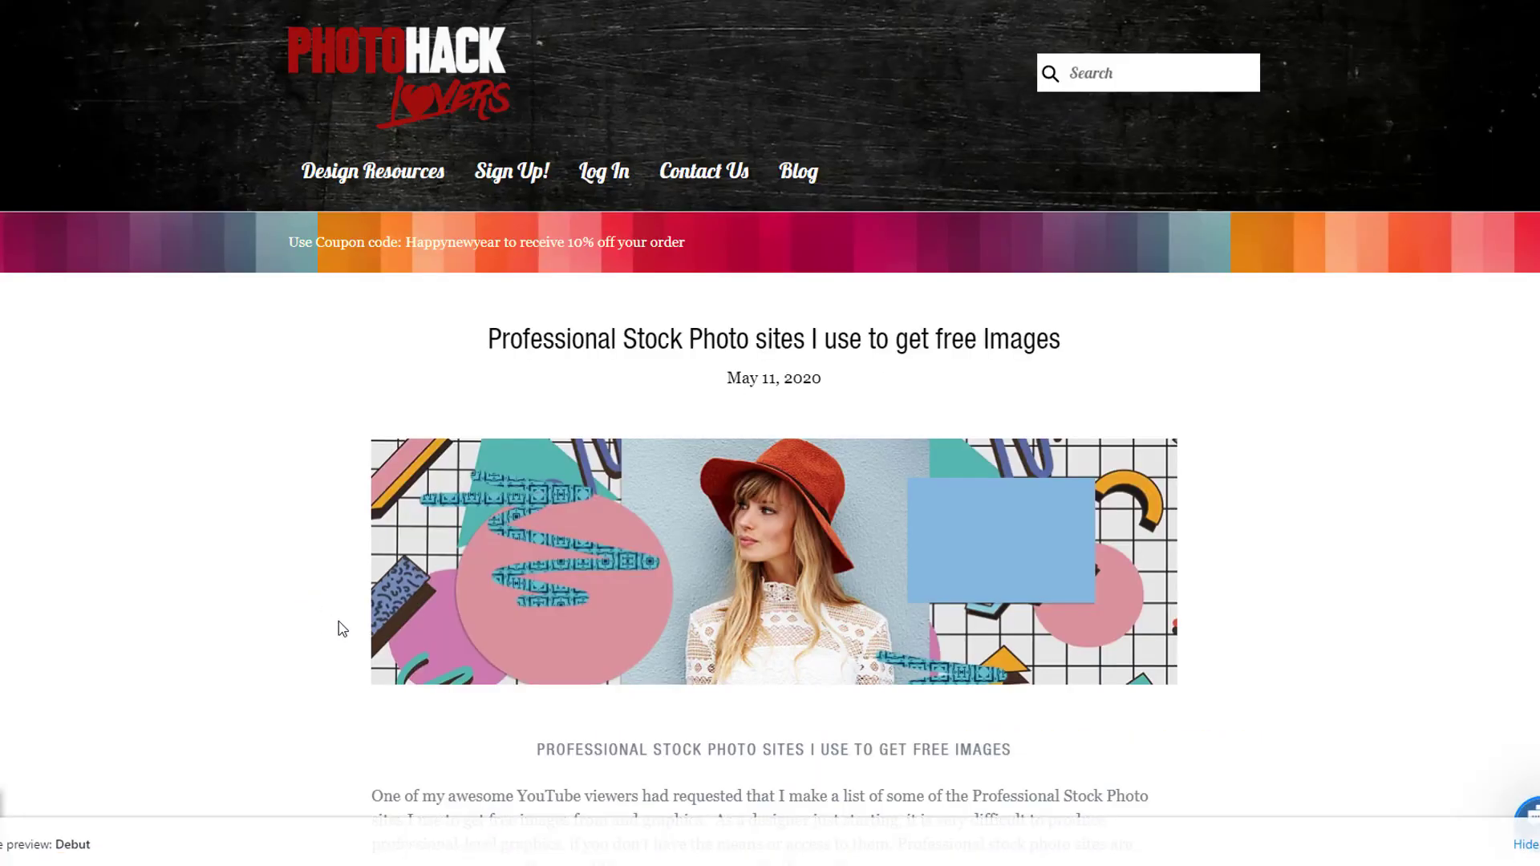
scroll(341, 628, "down", 20)
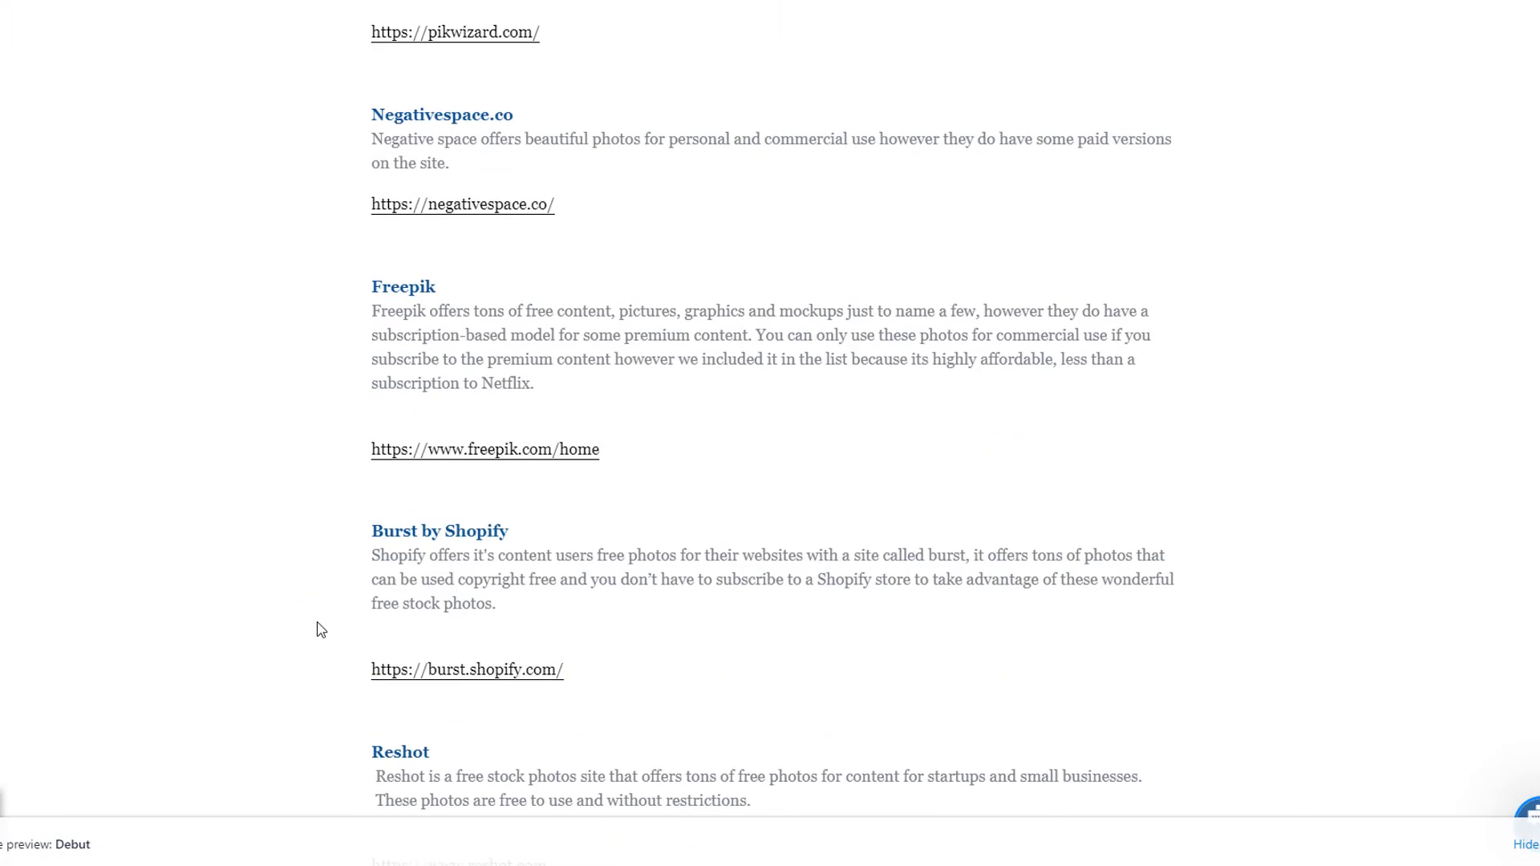
scroll(319, 630, "down", 20)
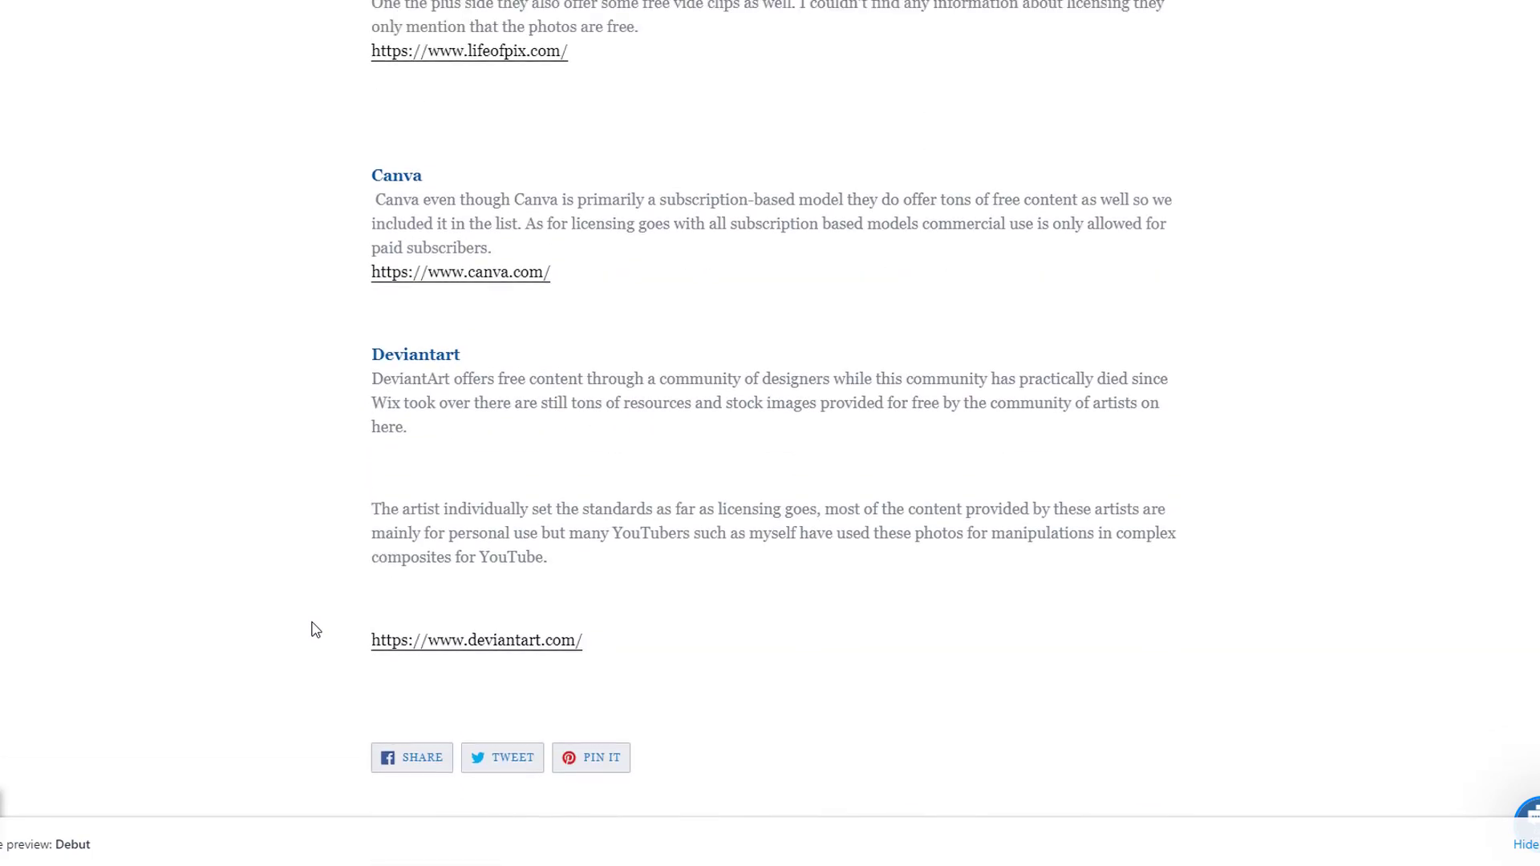
scroll(316, 630, "down", 5)
scroll(306, 623, "up", 20)
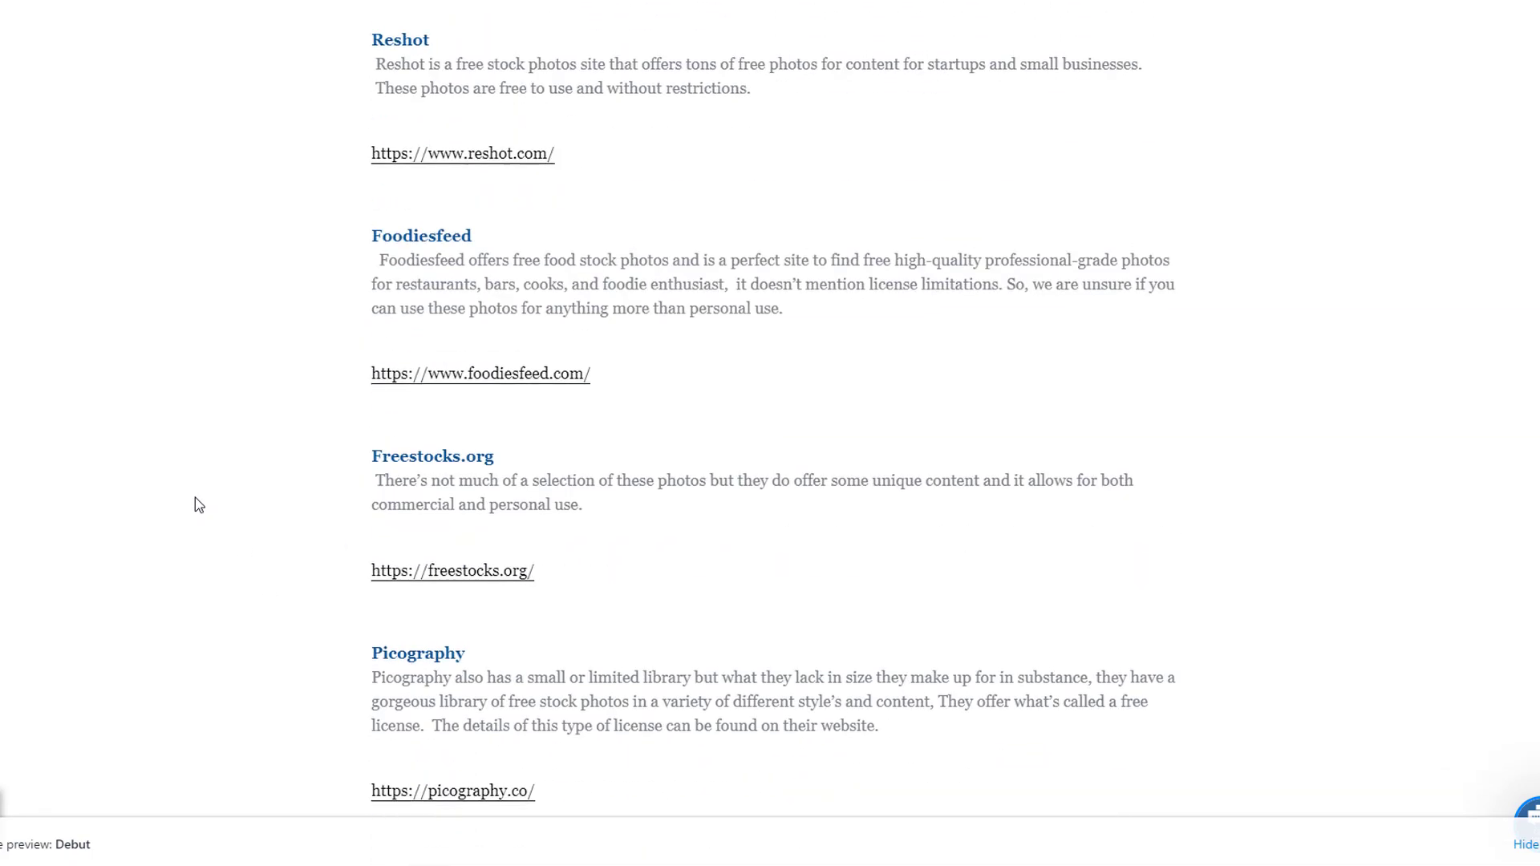
scroll(195, 497, "up", 20)
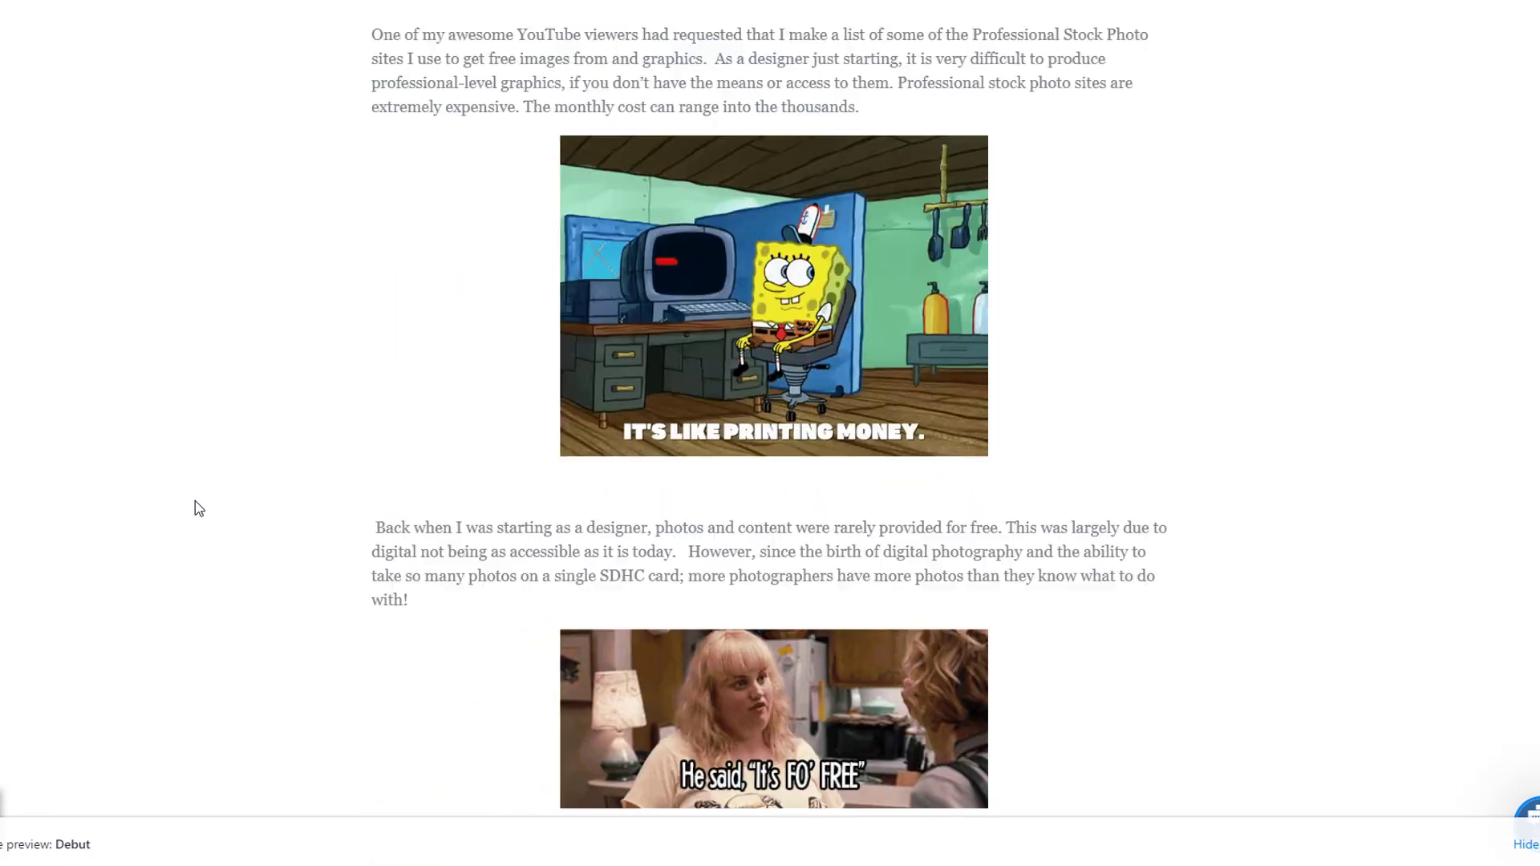
scroll(195, 501, "up", 9)
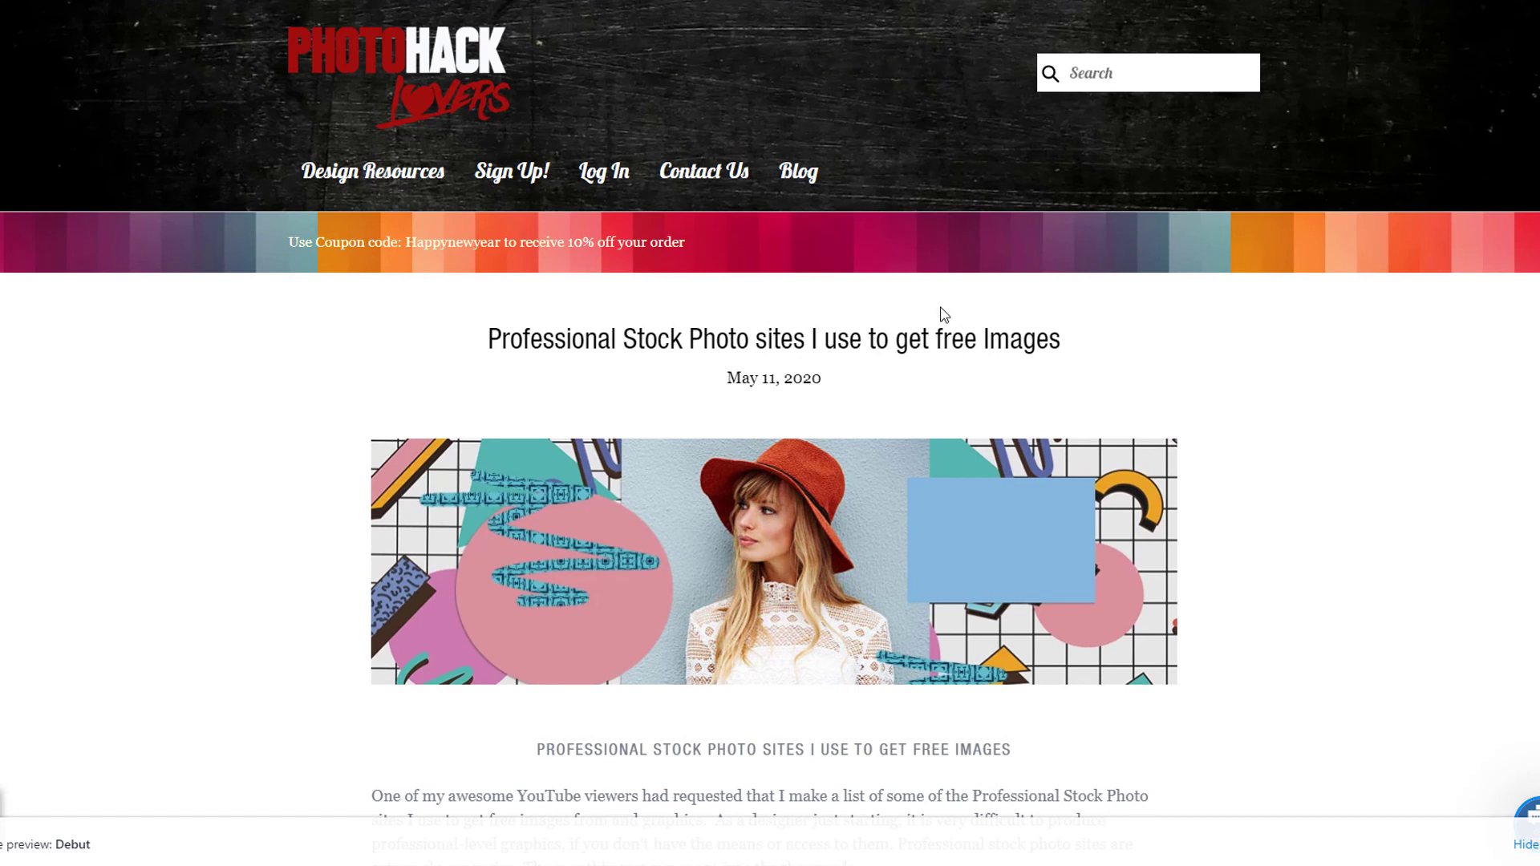